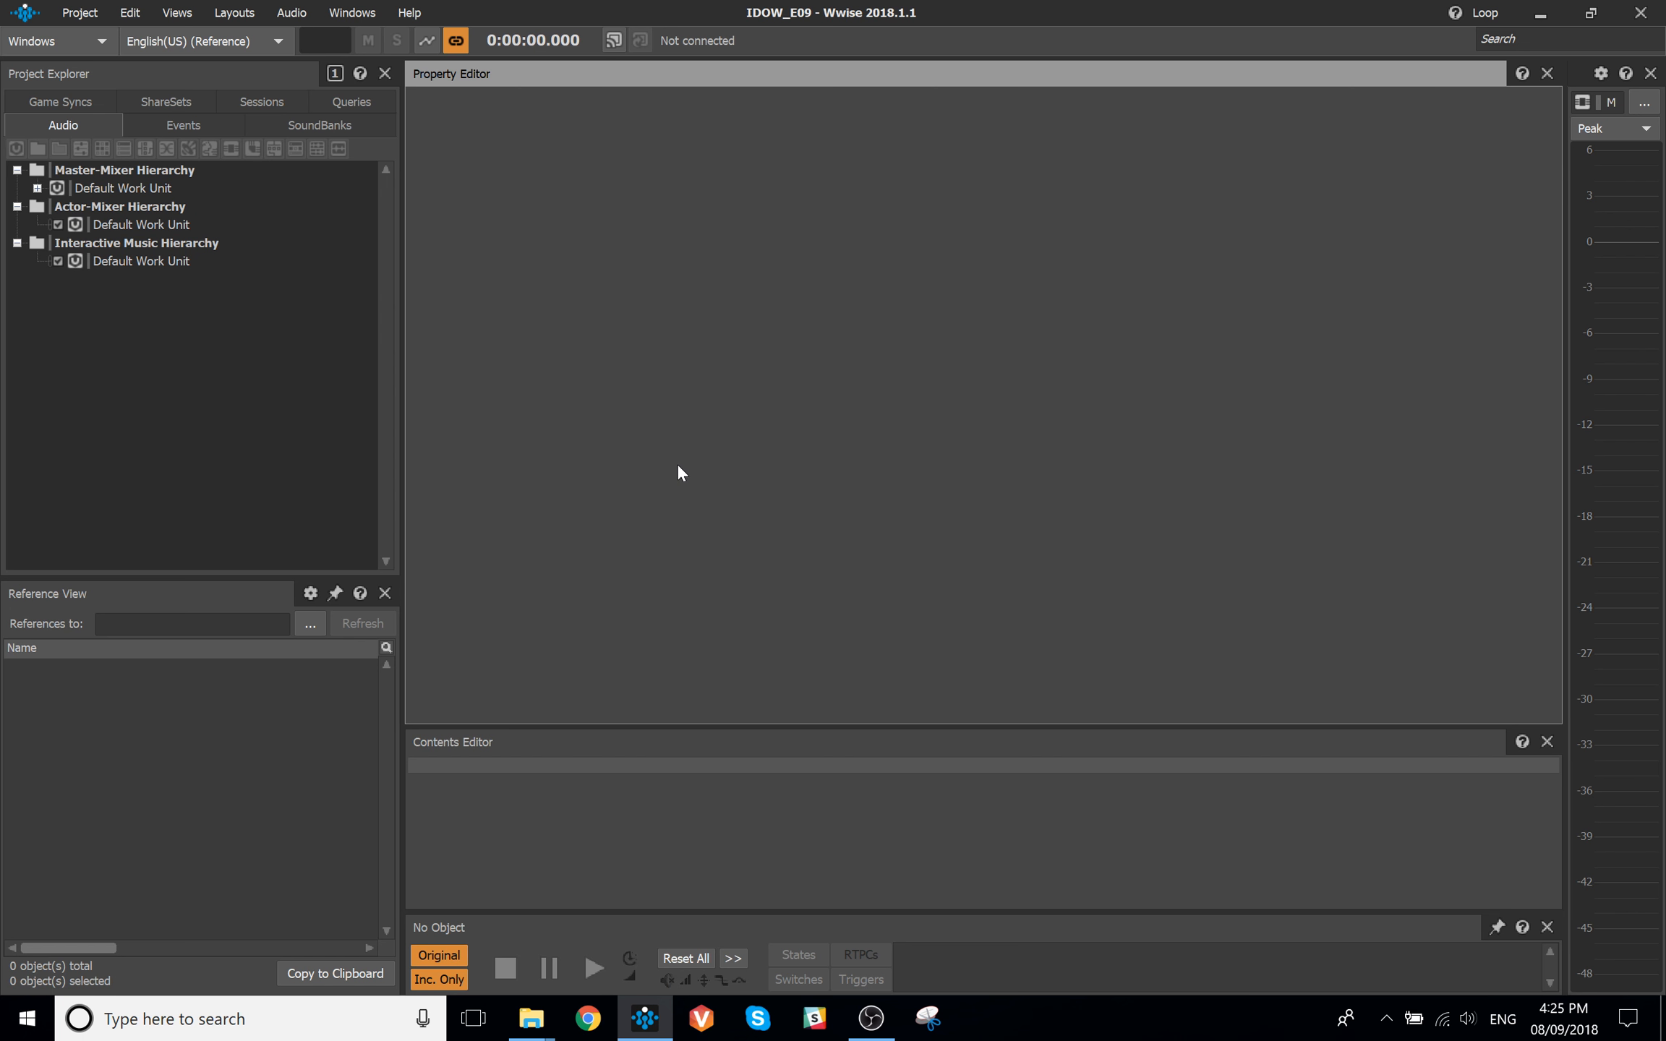
Create an Actor-Mixer named Footsteps in the Actor-Mixer Hierarchy's Default Work Unit and save the project
left_click(153, 226)
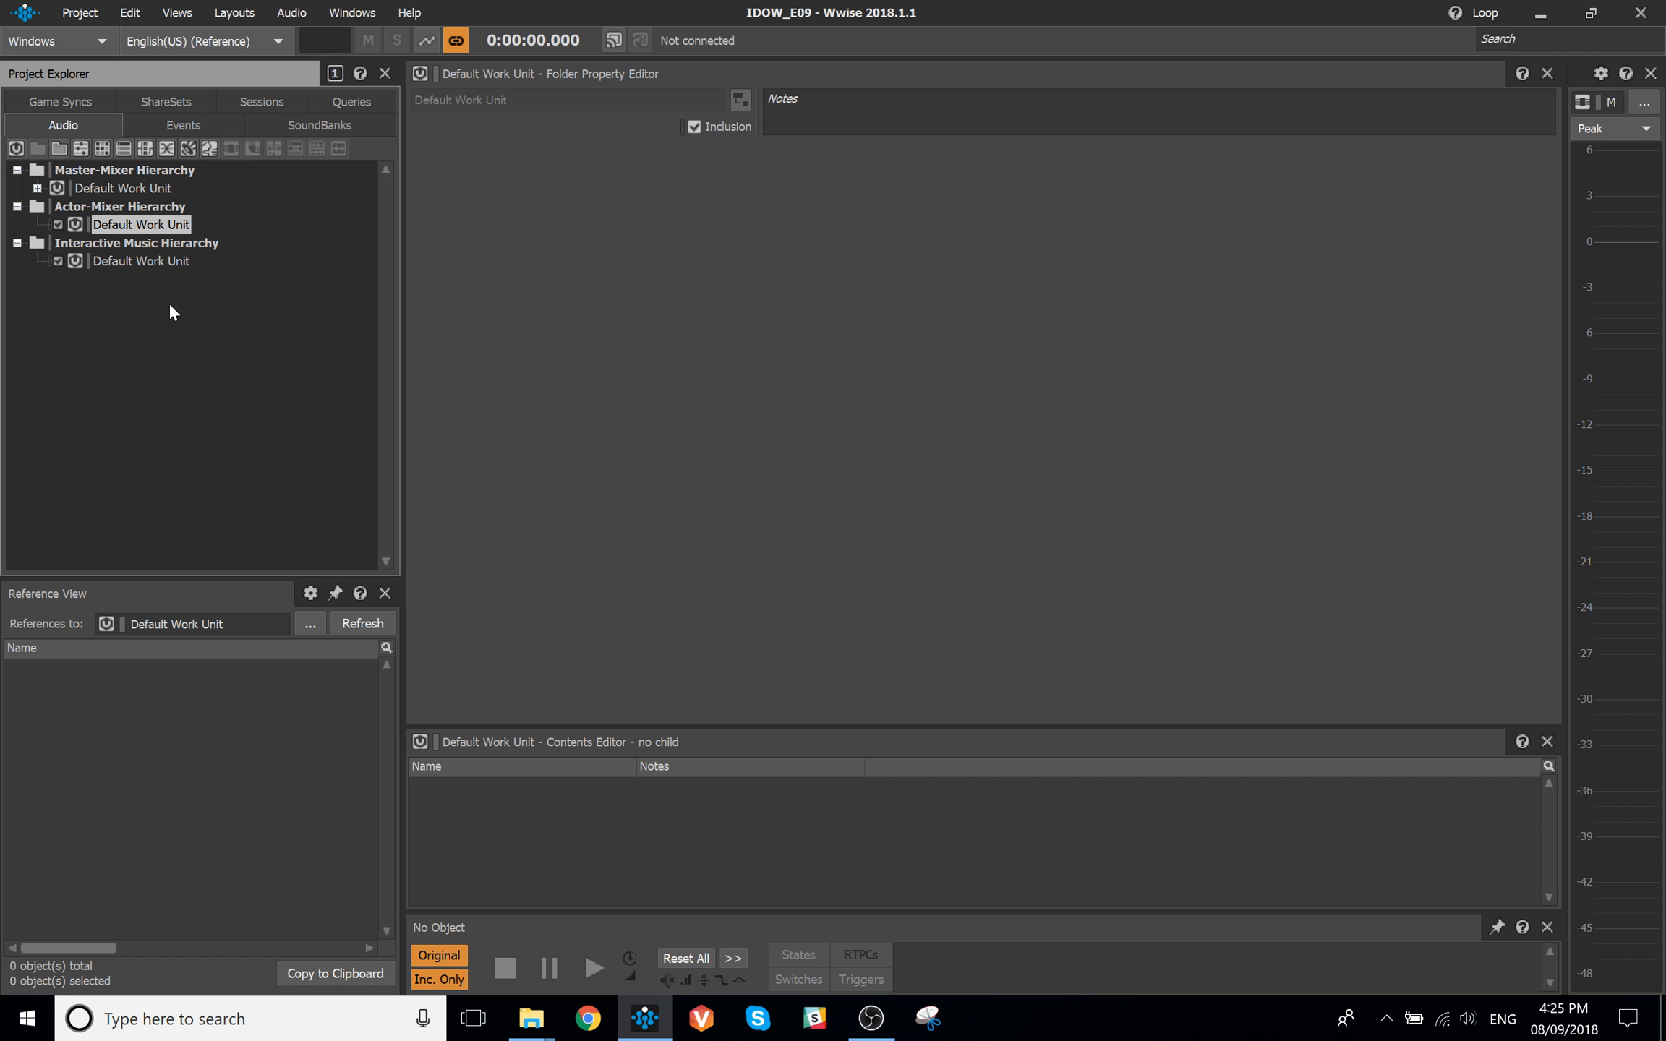
left_click(243, 350)
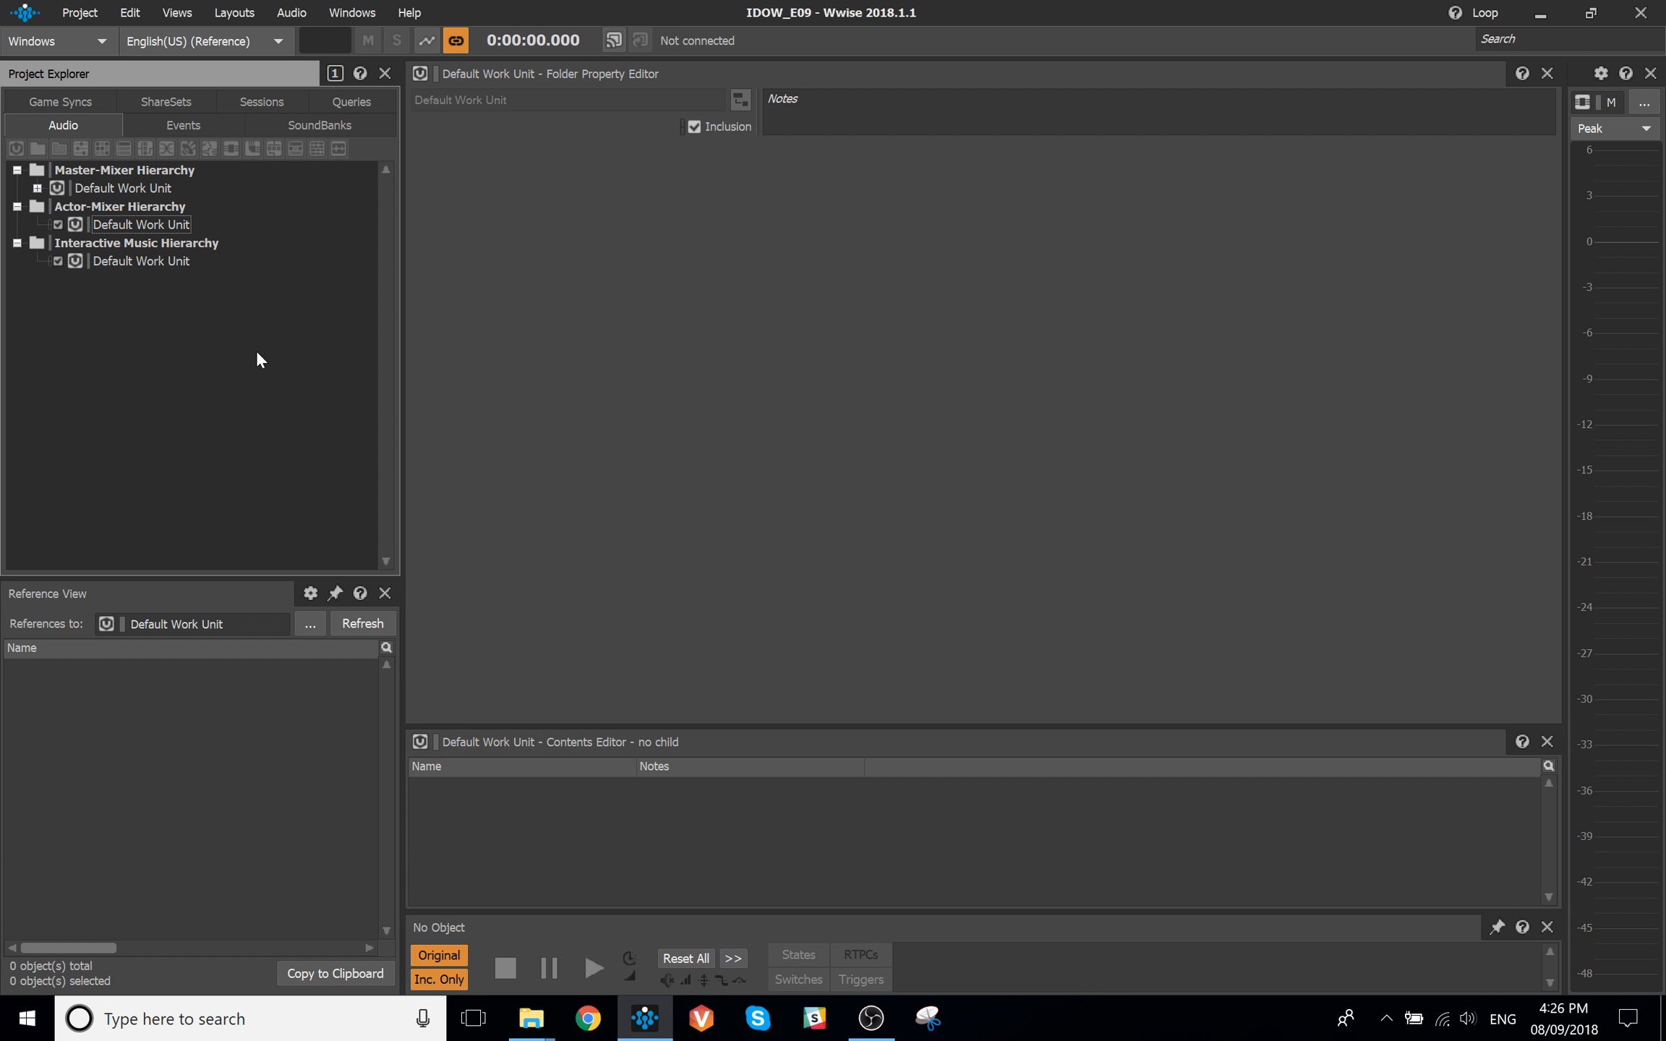
left_click(138, 226)
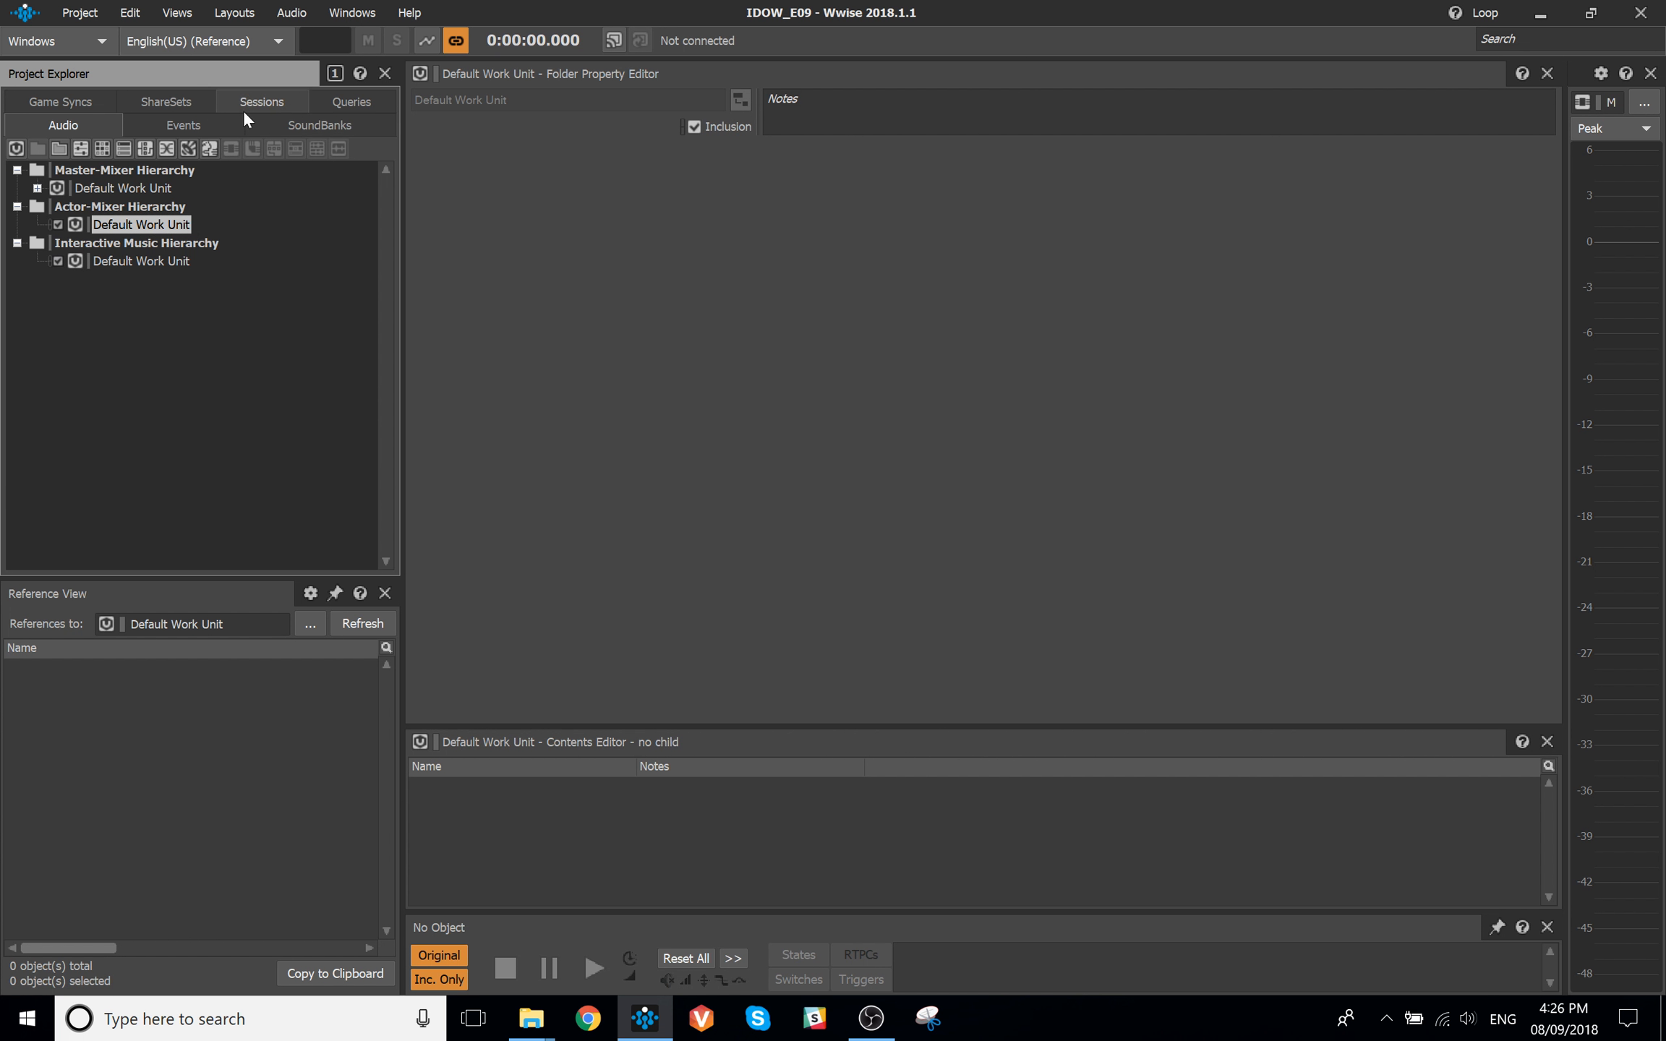
left_click(81, 148)
type("Footsteps")
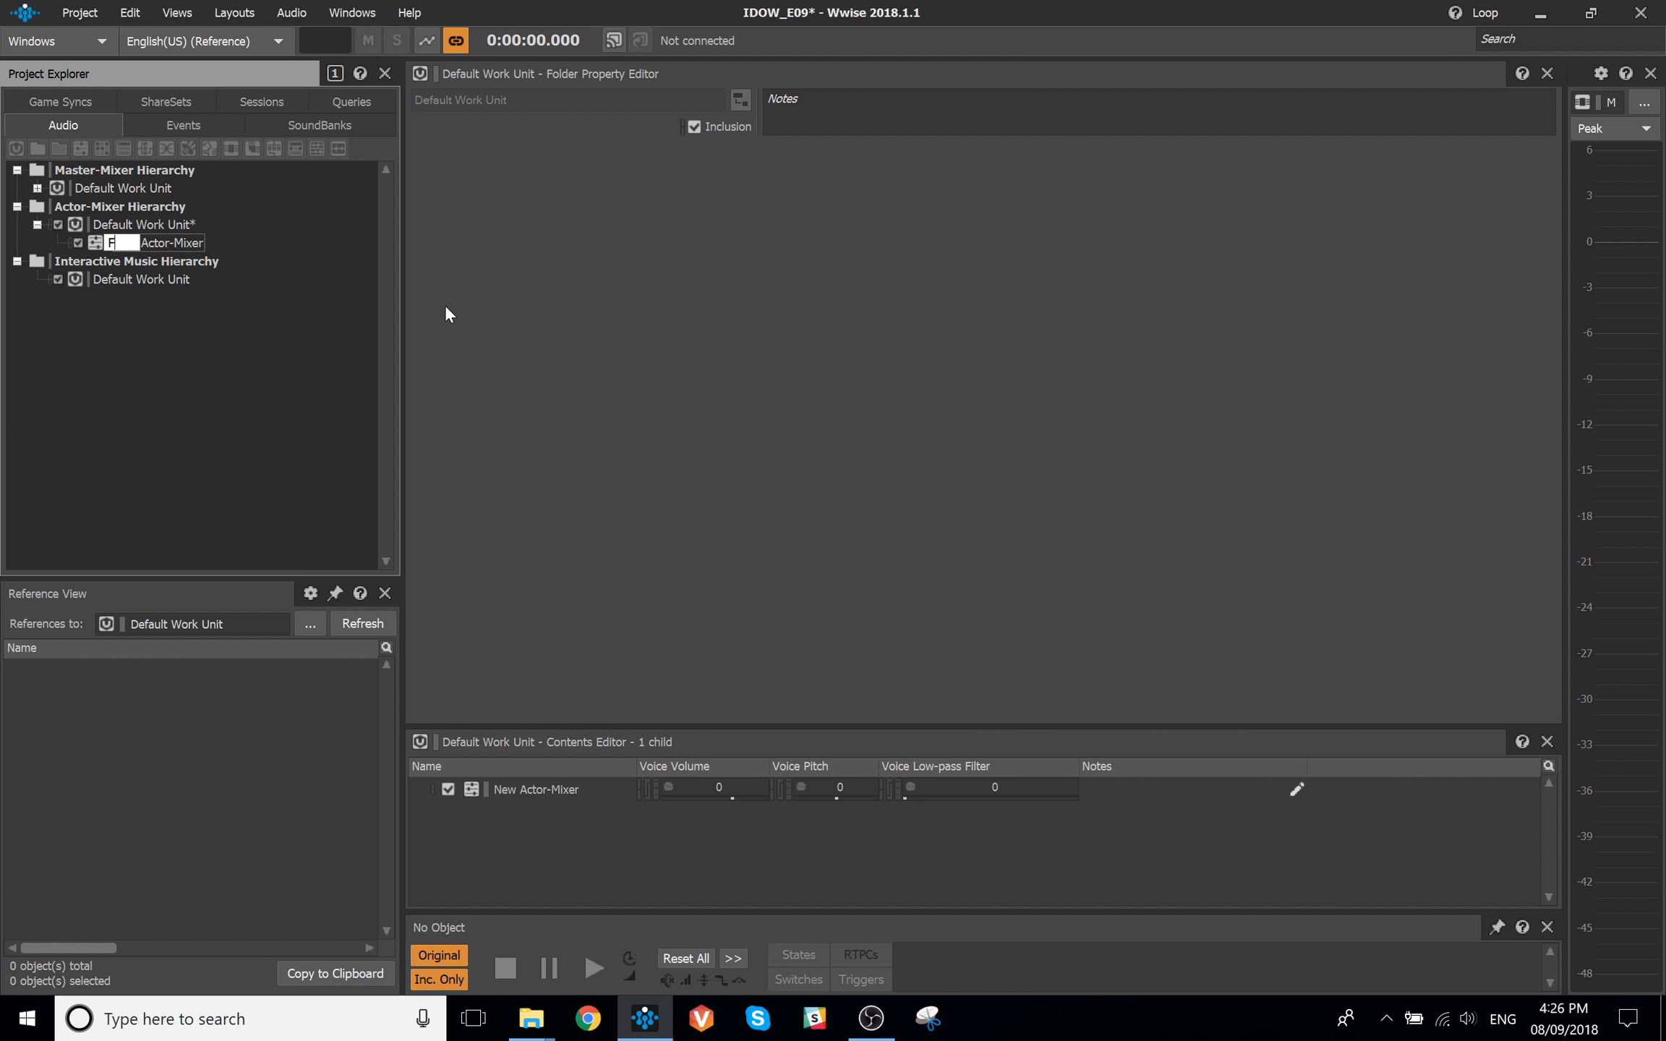
key("Return")
left_click(154, 238)
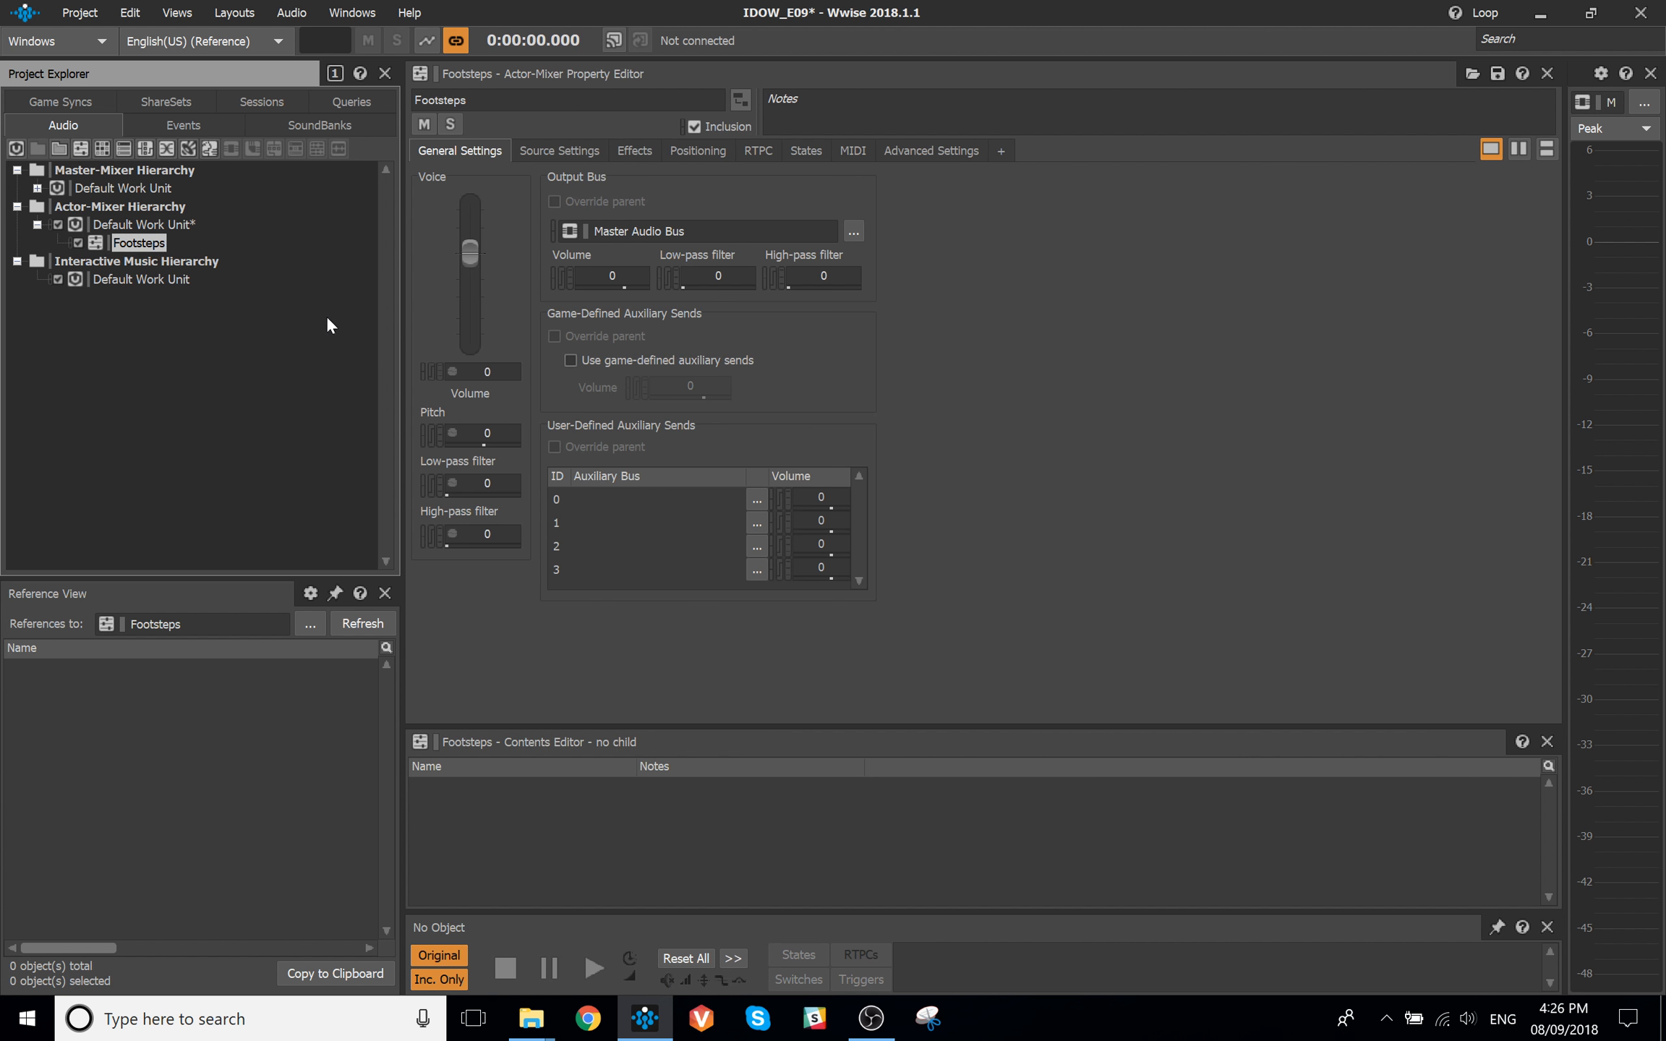
key("ctrl+s")
left_click(280, 392)
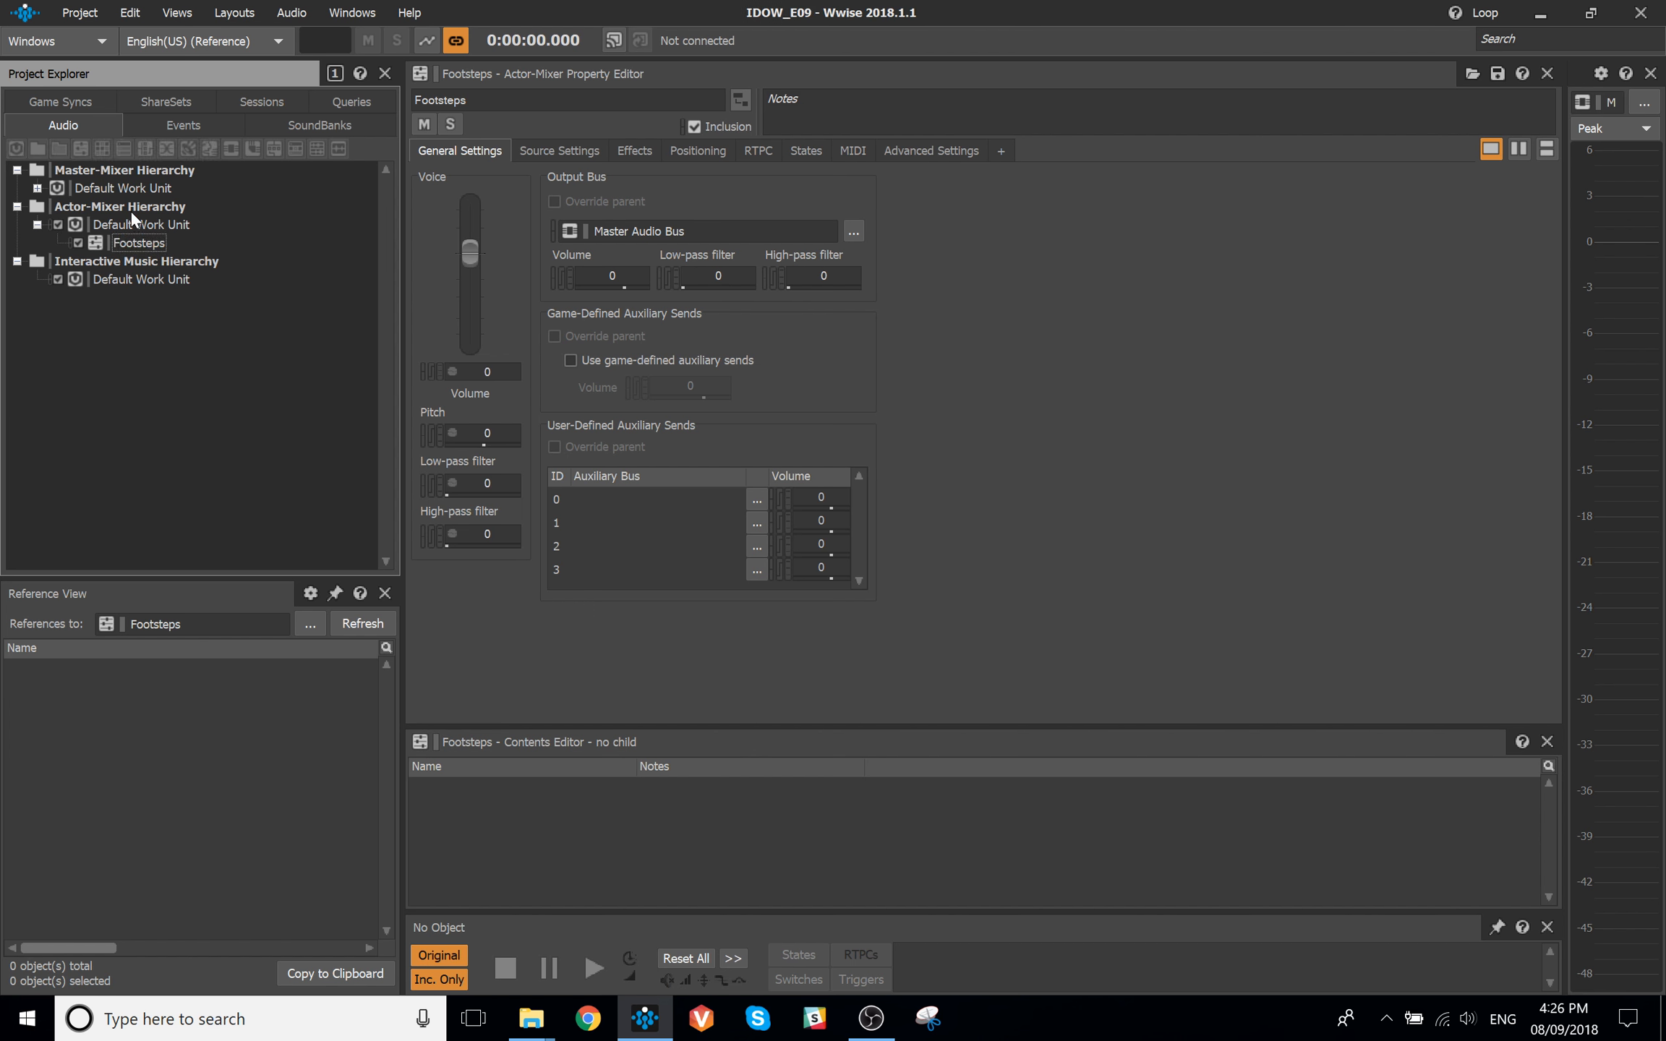
Add a child audio bus named Footsteps under the Master Audio Bus and save the project
left_click(121, 190)
left_click(36, 188)
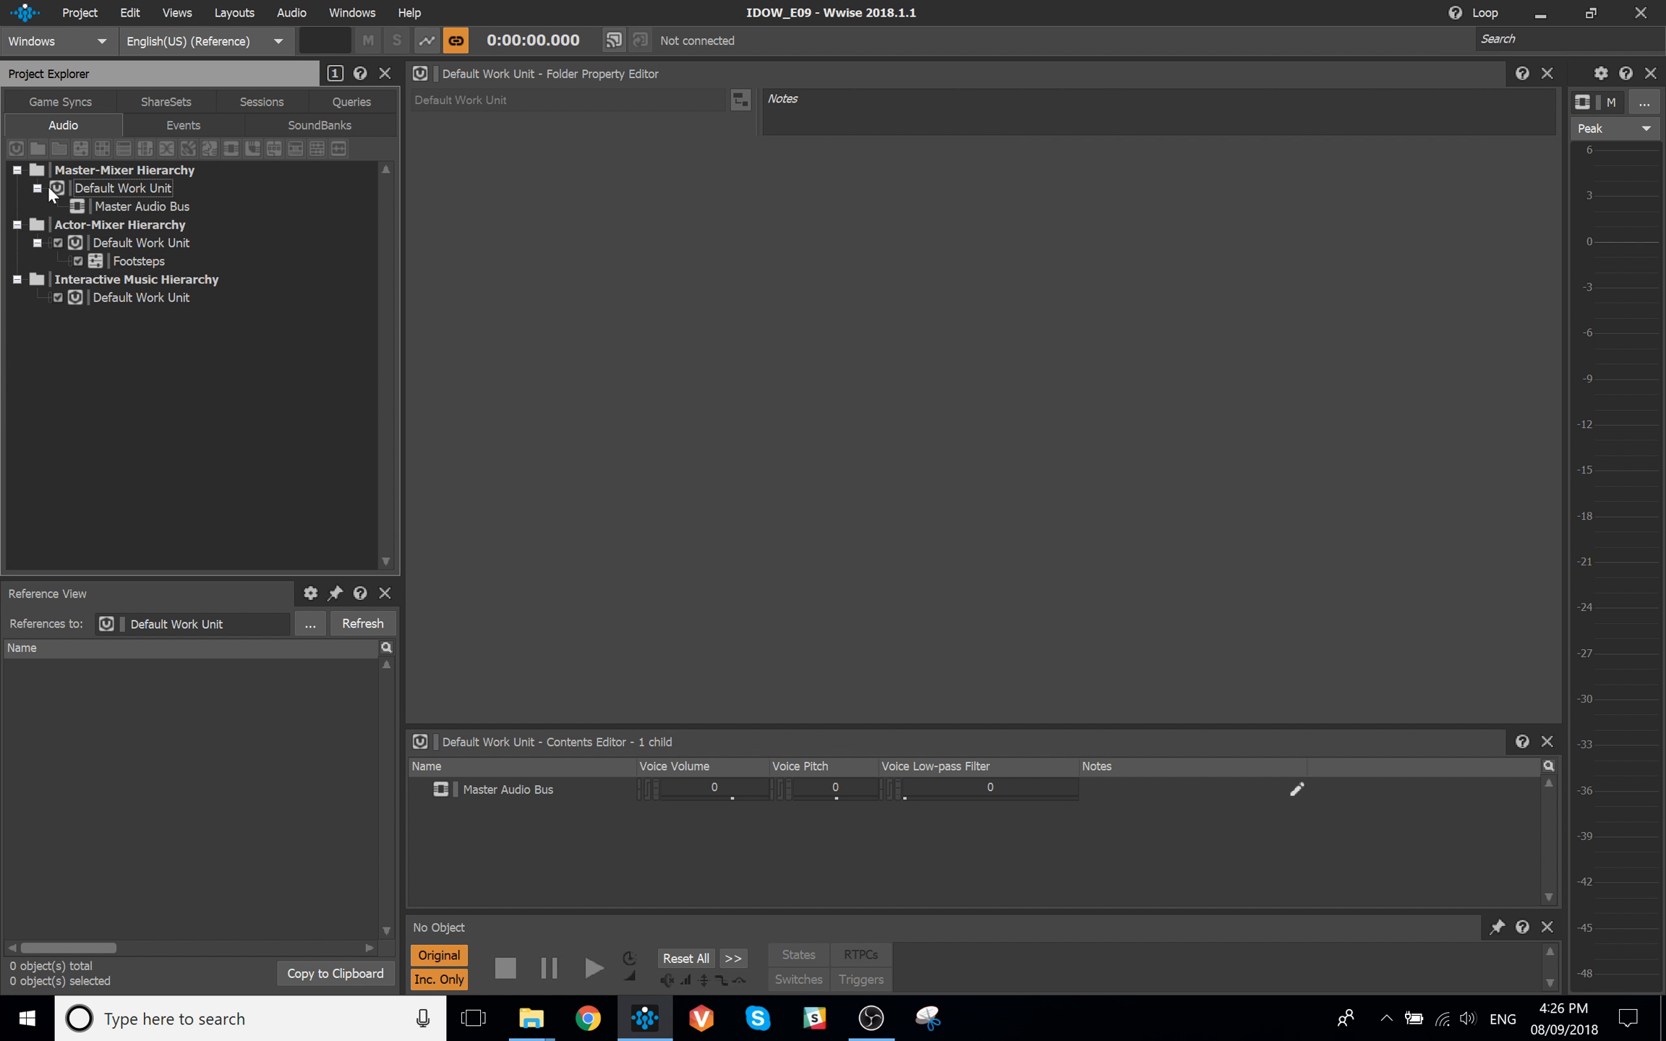
left_click(137, 203)
left_click(230, 148)
type("Foo")
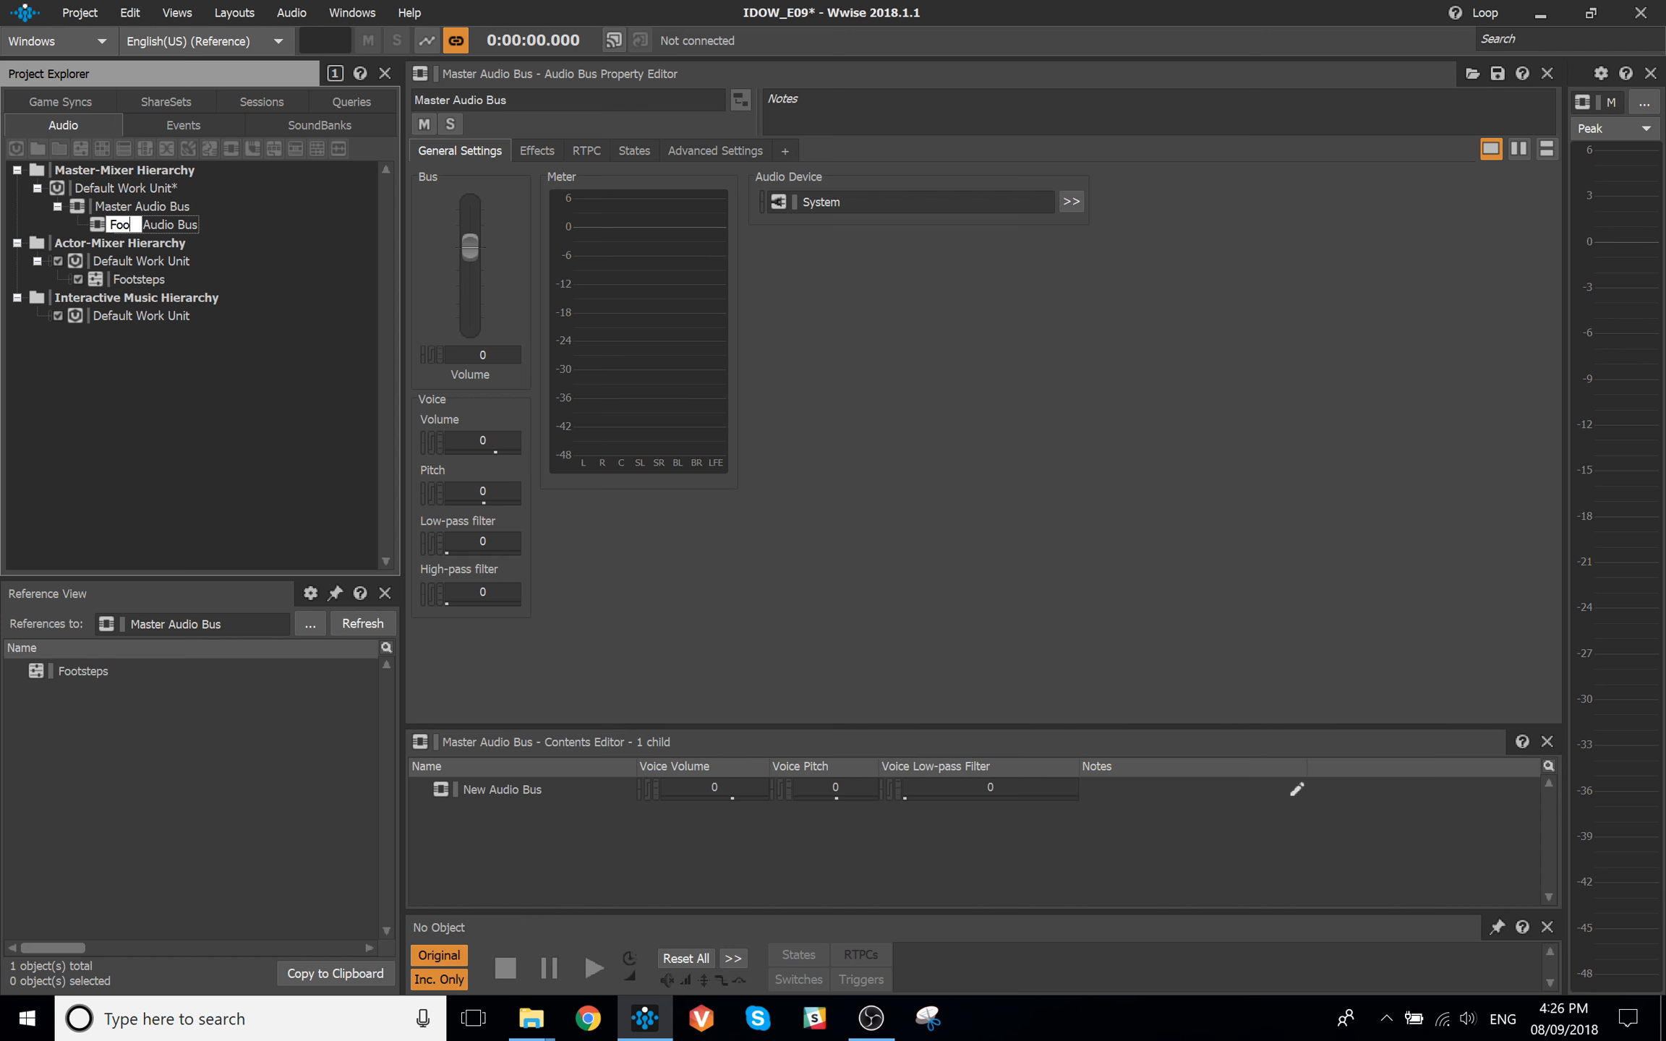
type("tsteps")
key("Return")
key("ctrl+s")
Route the Footsteps Actor-Mixer's output to the Footsteps audio bus and save the project
left_click(141, 278)
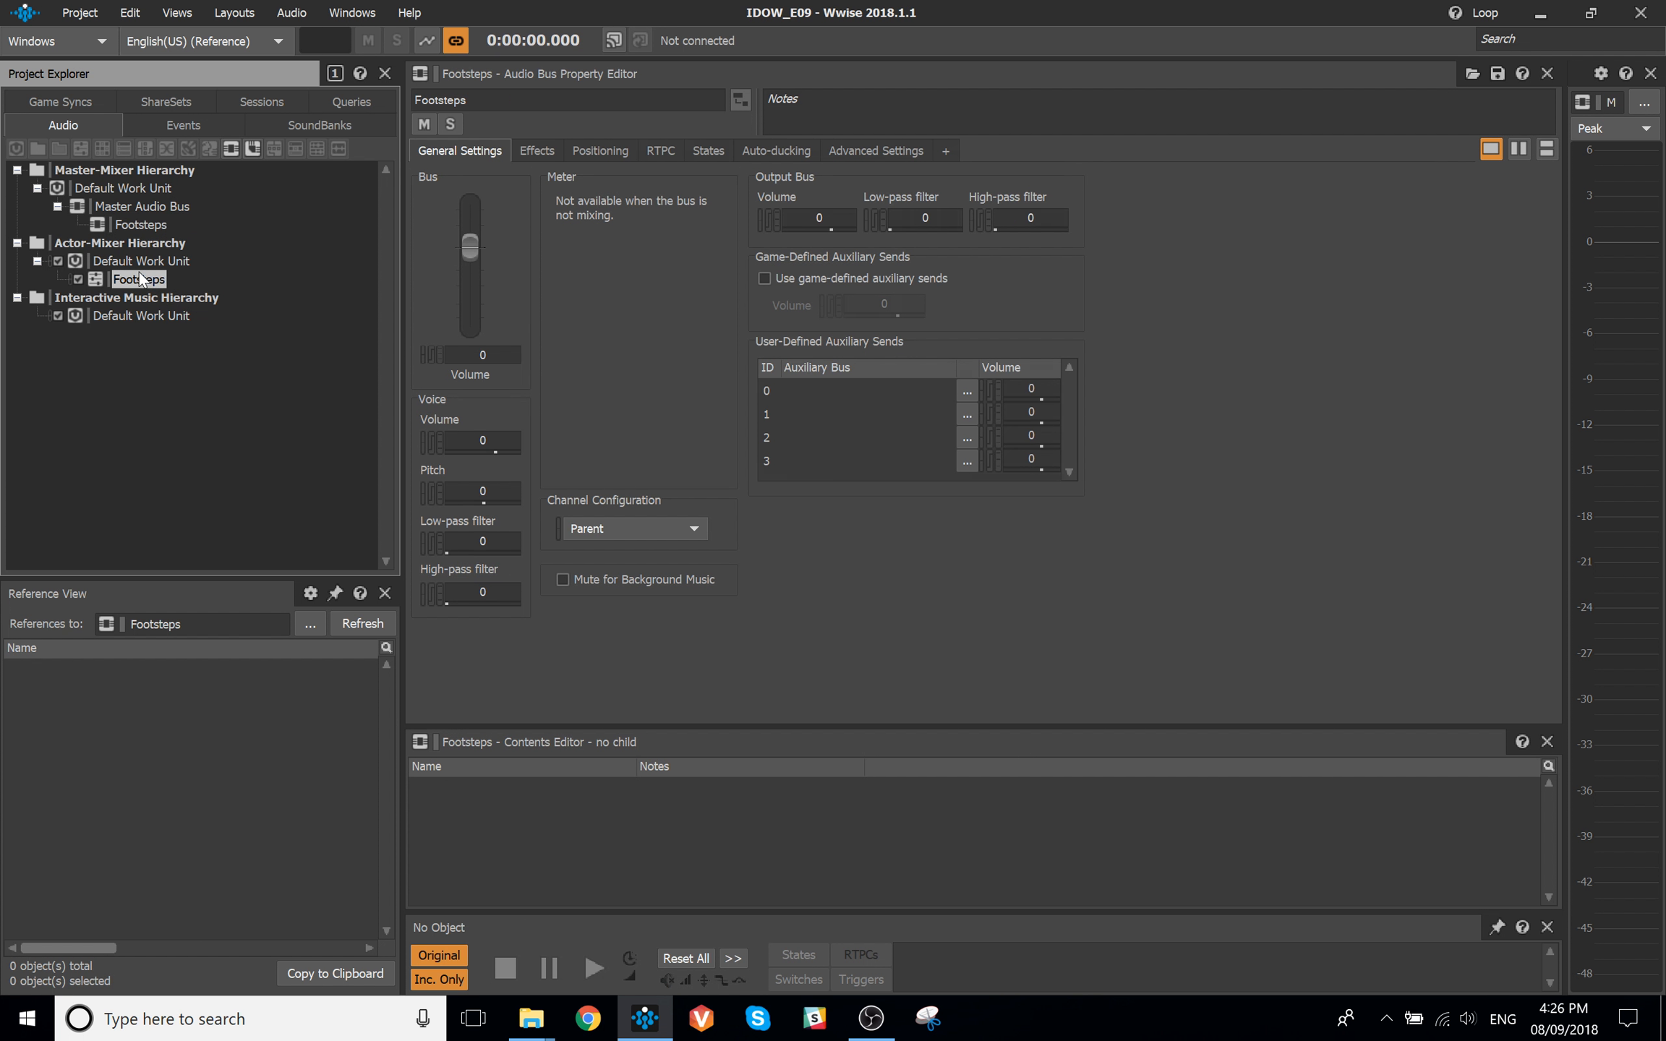
left_click_drag(142, 224, 636, 230)
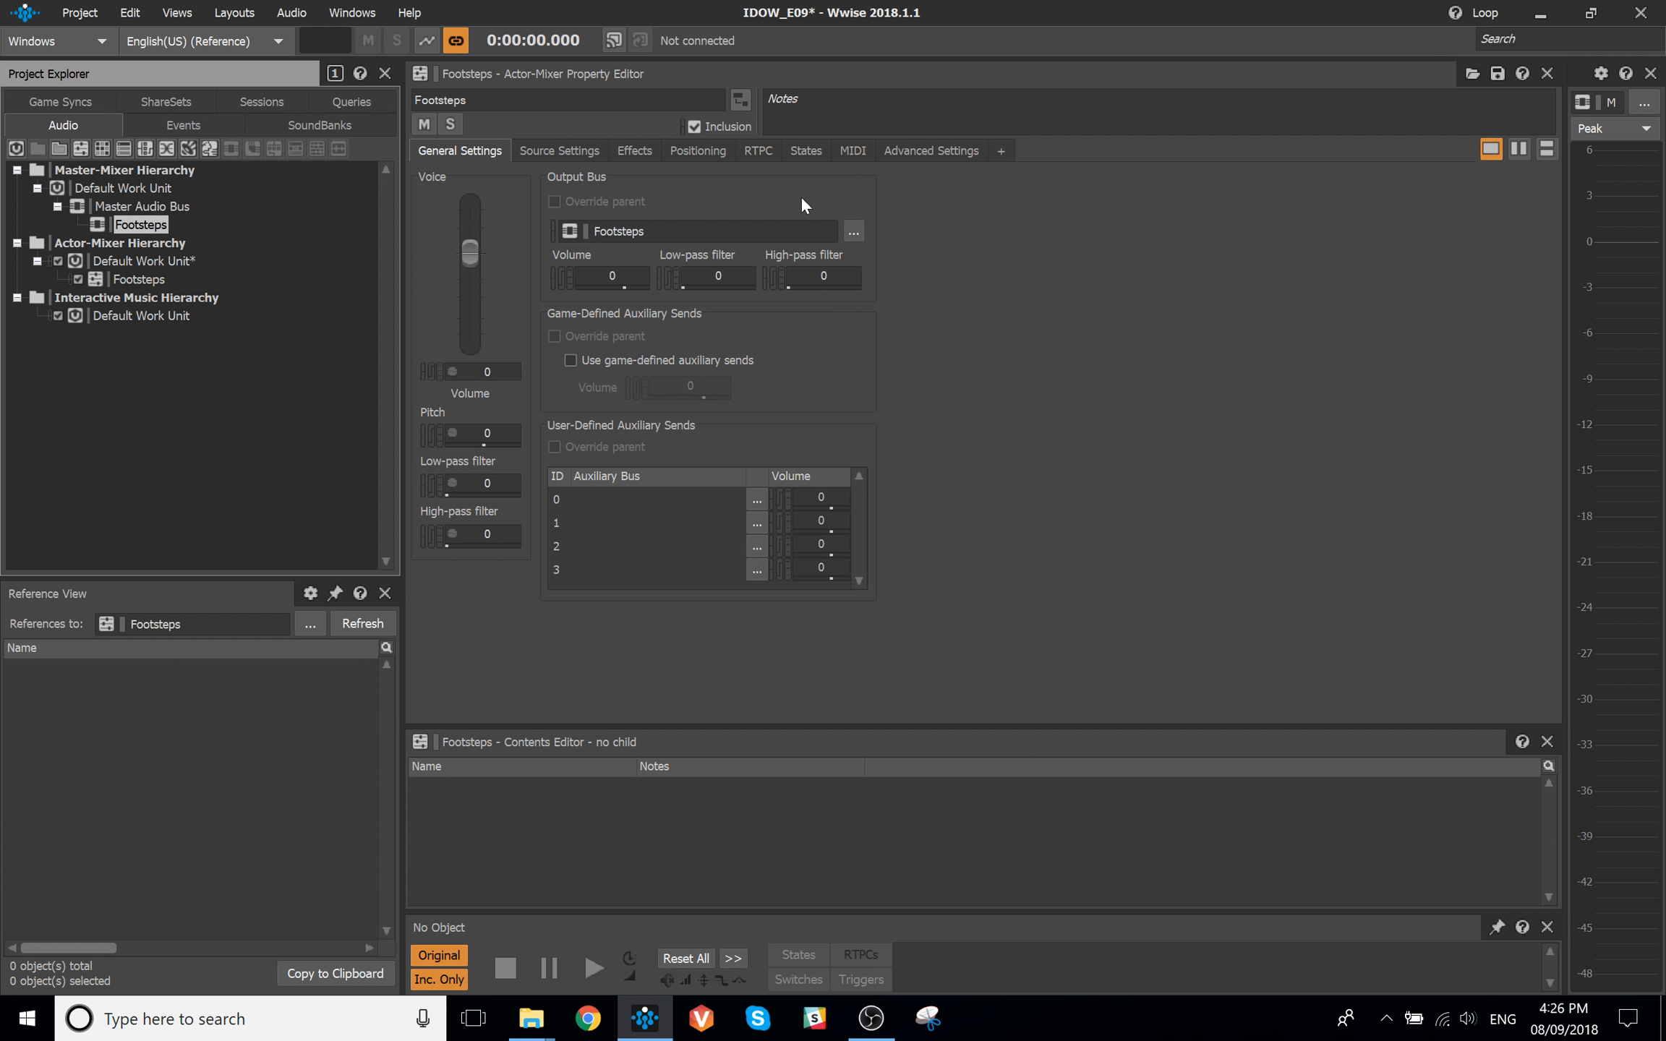
left_click(141, 279)
key("ctrl+s")
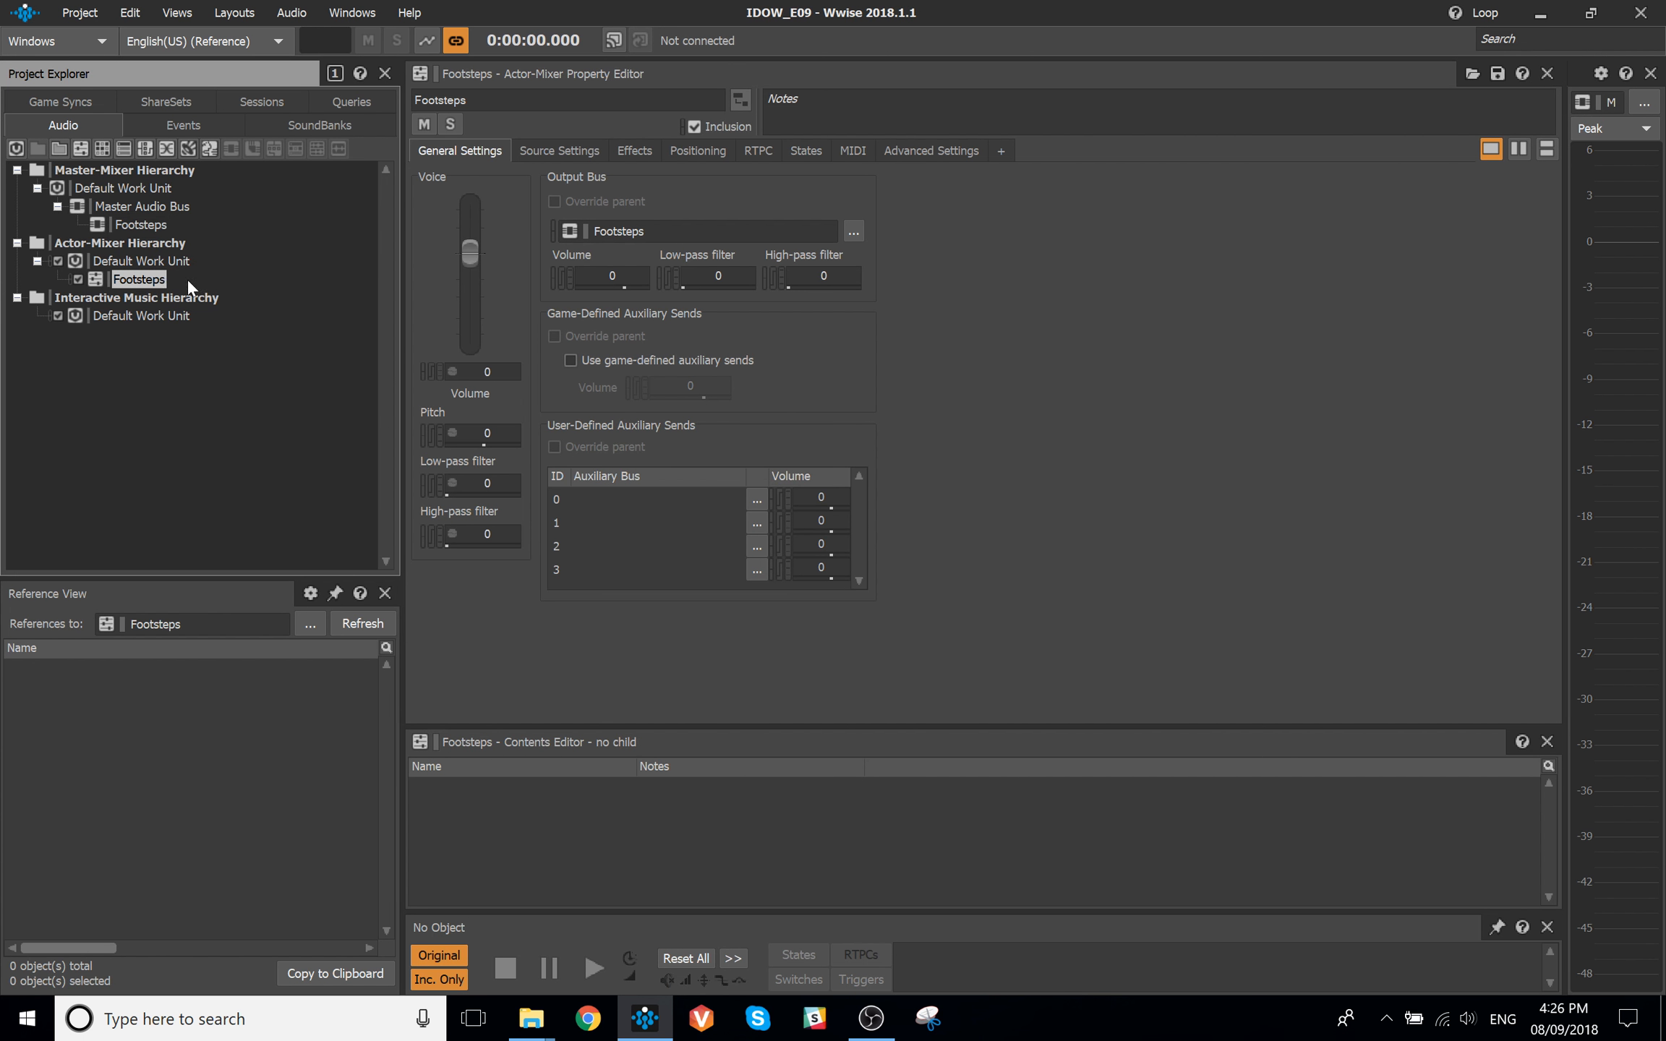
Create a Sound SFX named WhiteNoise inside the Footsteps Actor-Mixer and save the project
left_click(185, 148)
type("White")
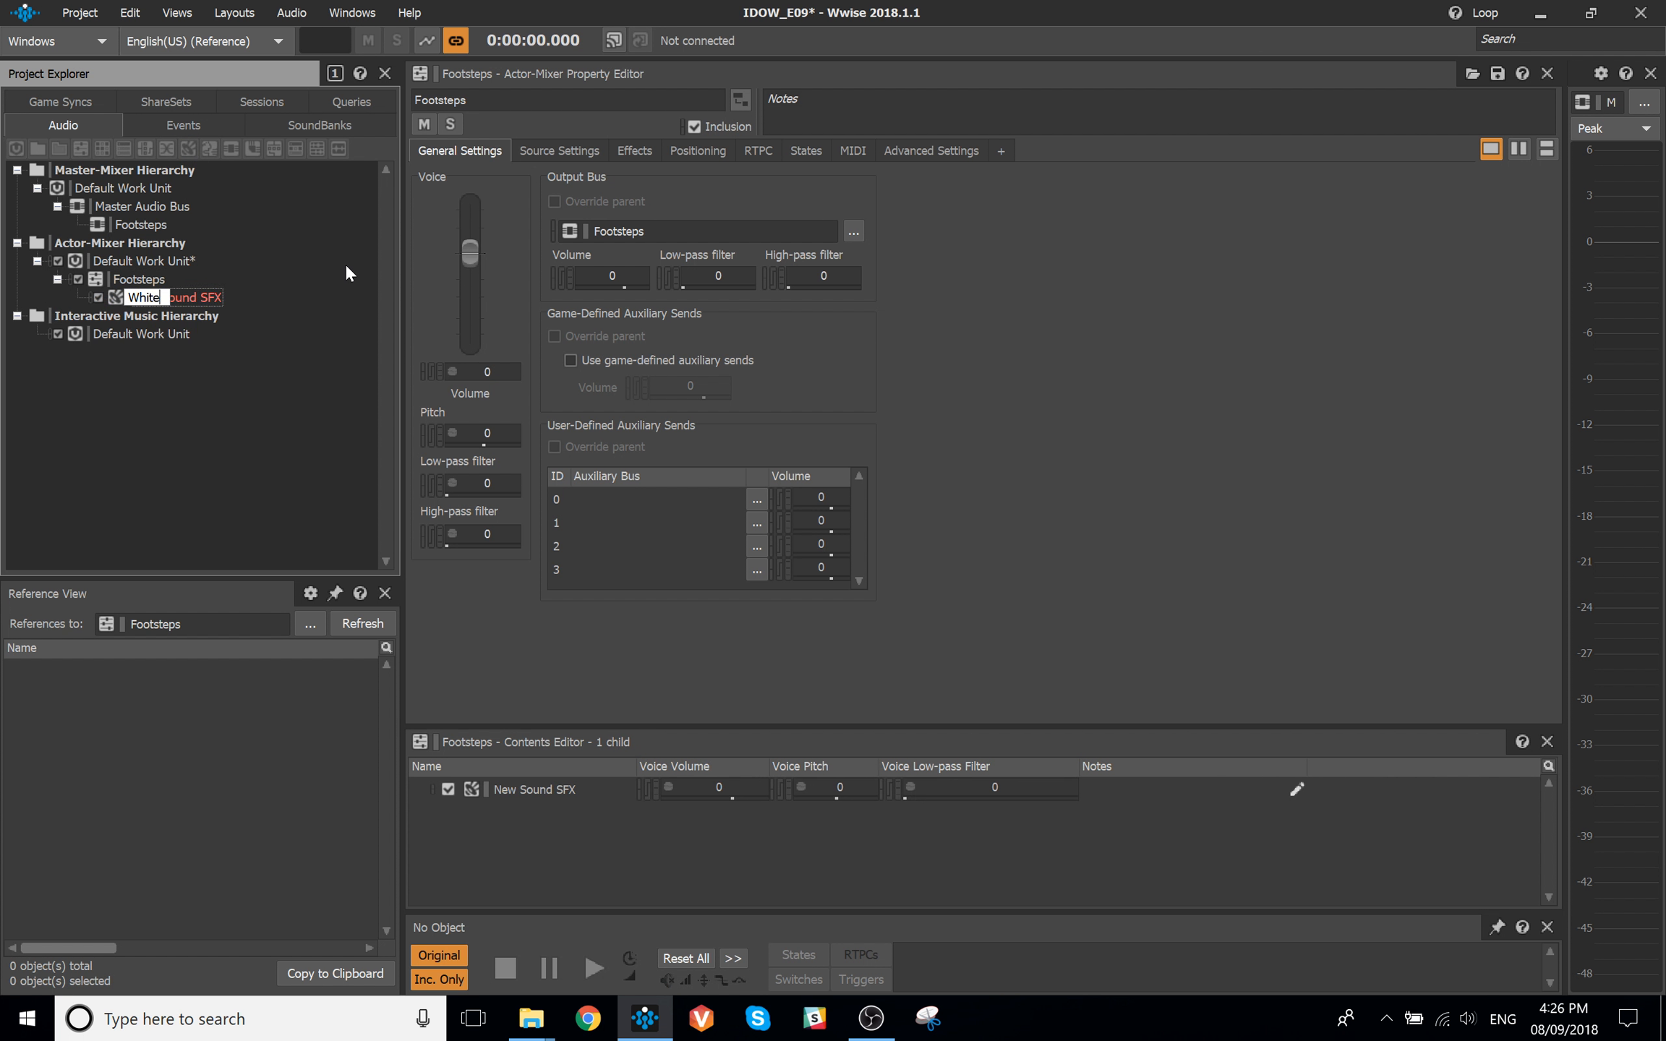
type("Noise")
key("Return")
key("ctrl+s")
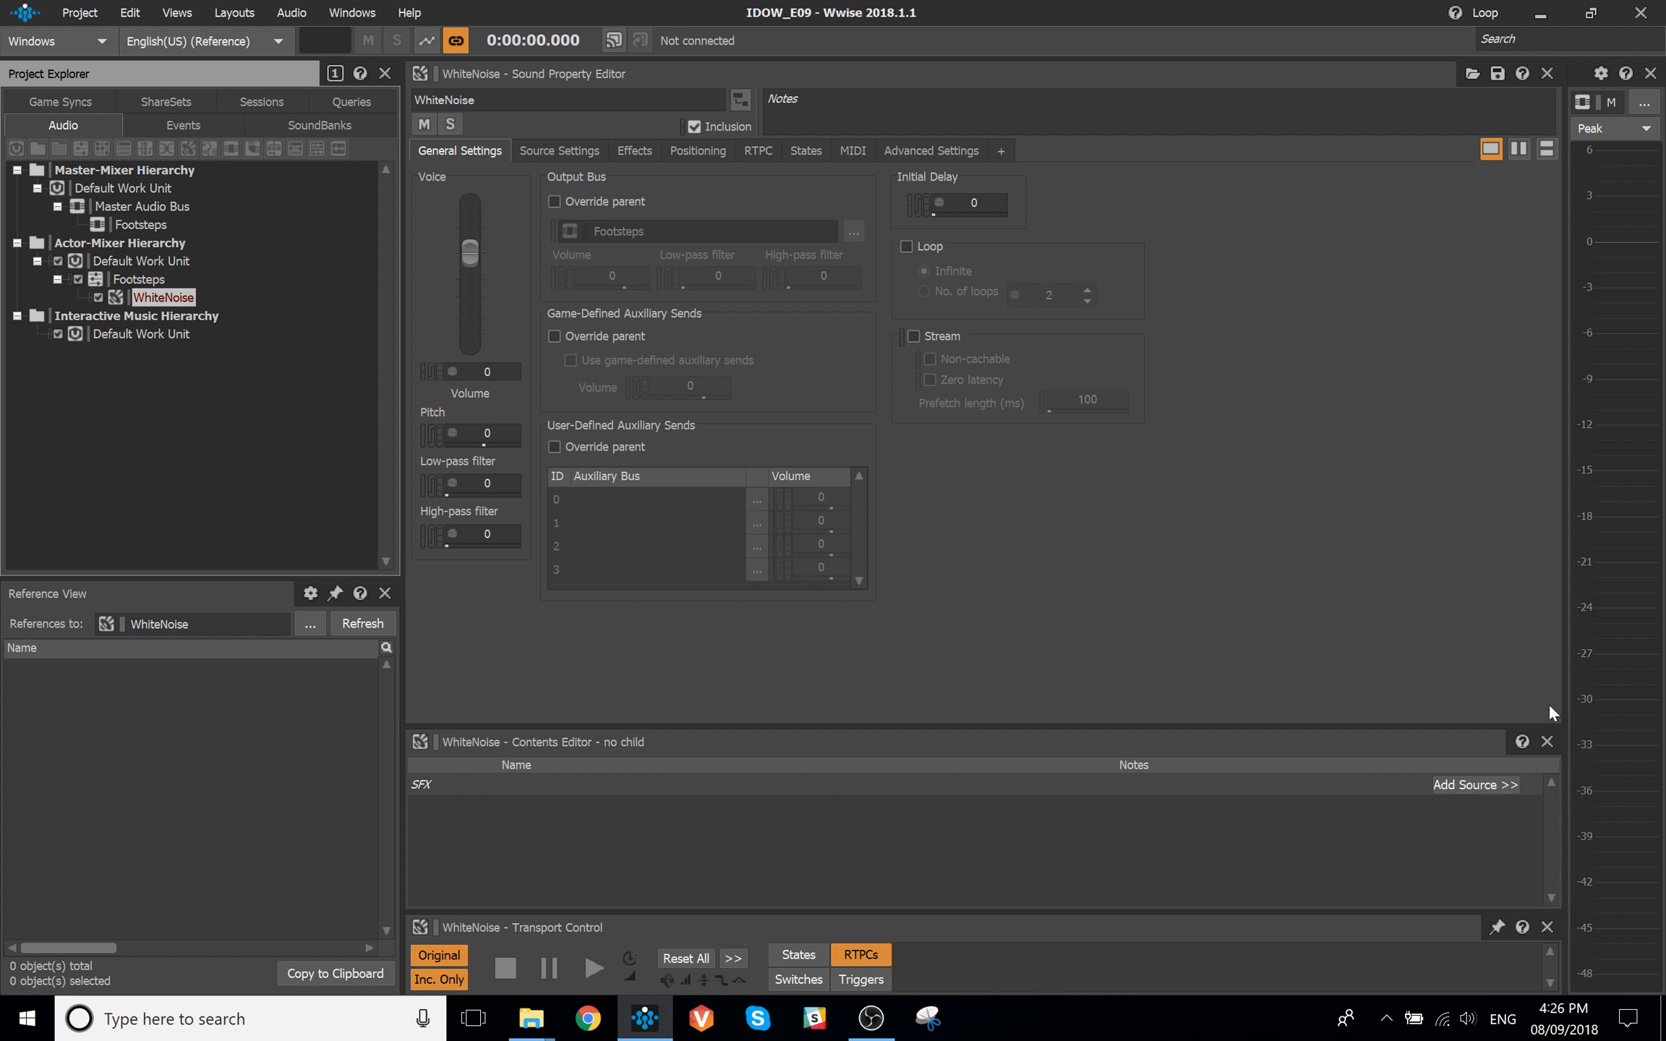
Add a Wwise Tone Generator source to WhiteNoise, set its gain to -16, and save
left_click(1475, 785)
left_click(1518, 753)
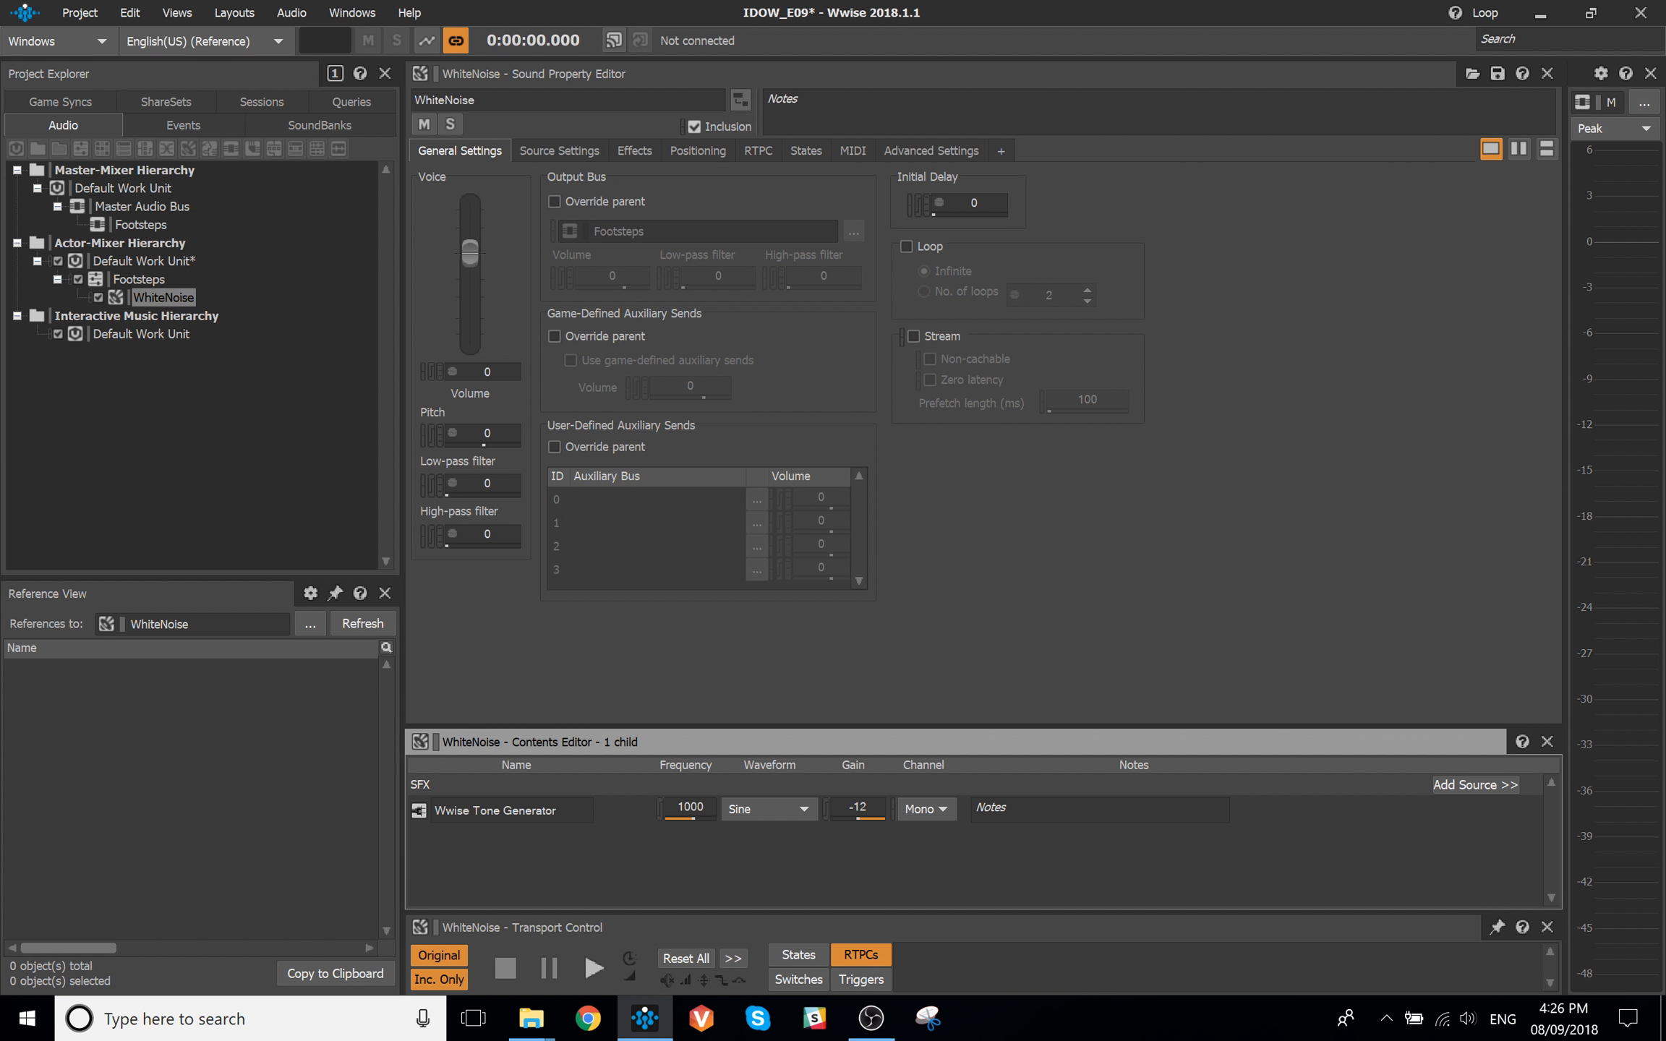
left_click(858, 808)
type("-16")
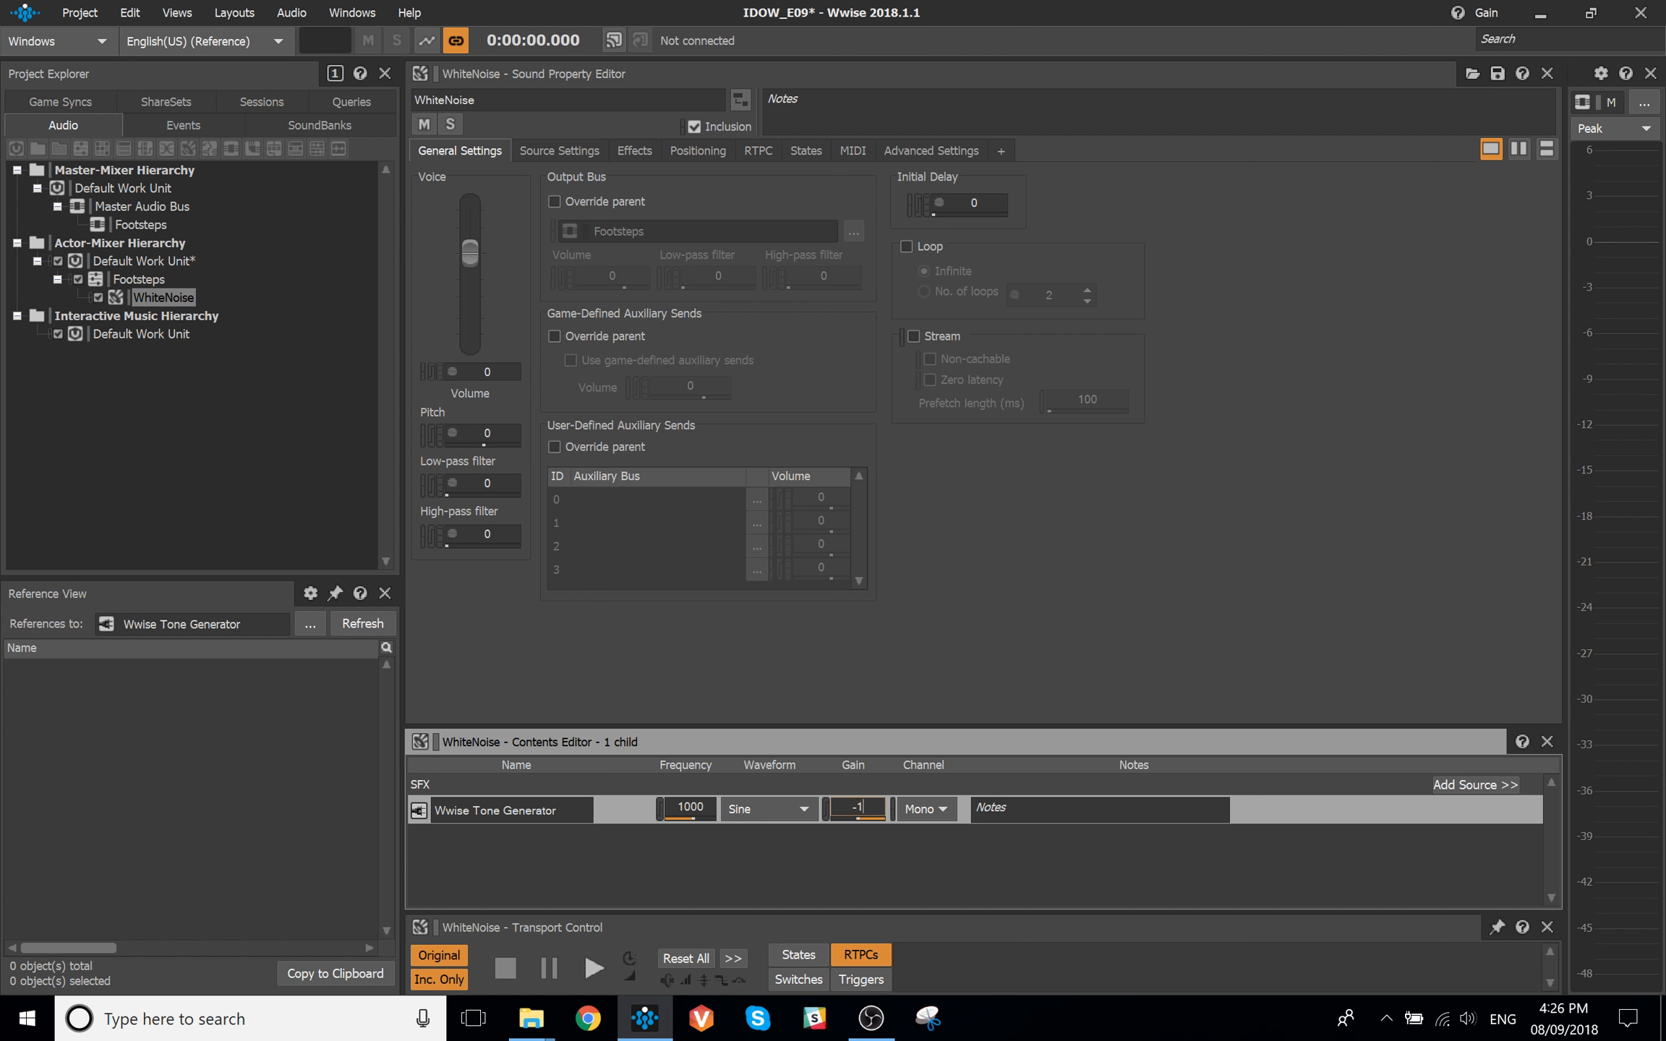
key("Return")
key("ctrl+s")
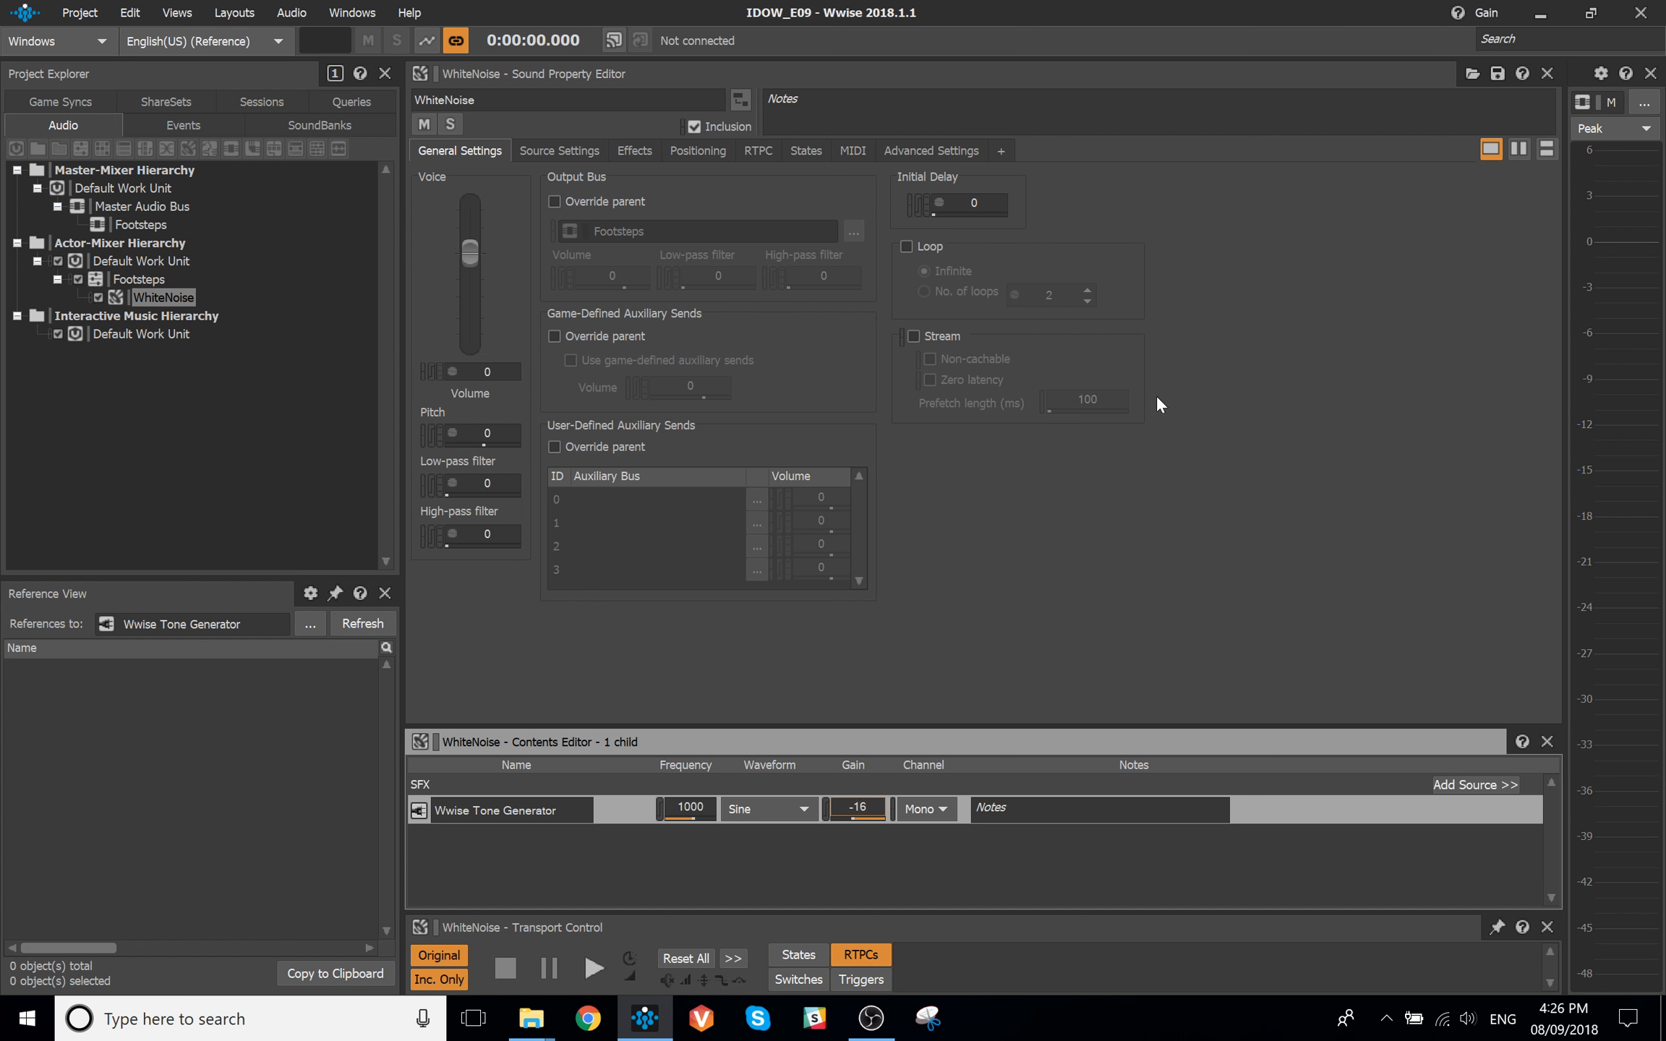
Enable infinite looping for WhiteNoise, set the tone generator's waveform to White noise, and save
left_click(934, 246)
left_click(769, 808)
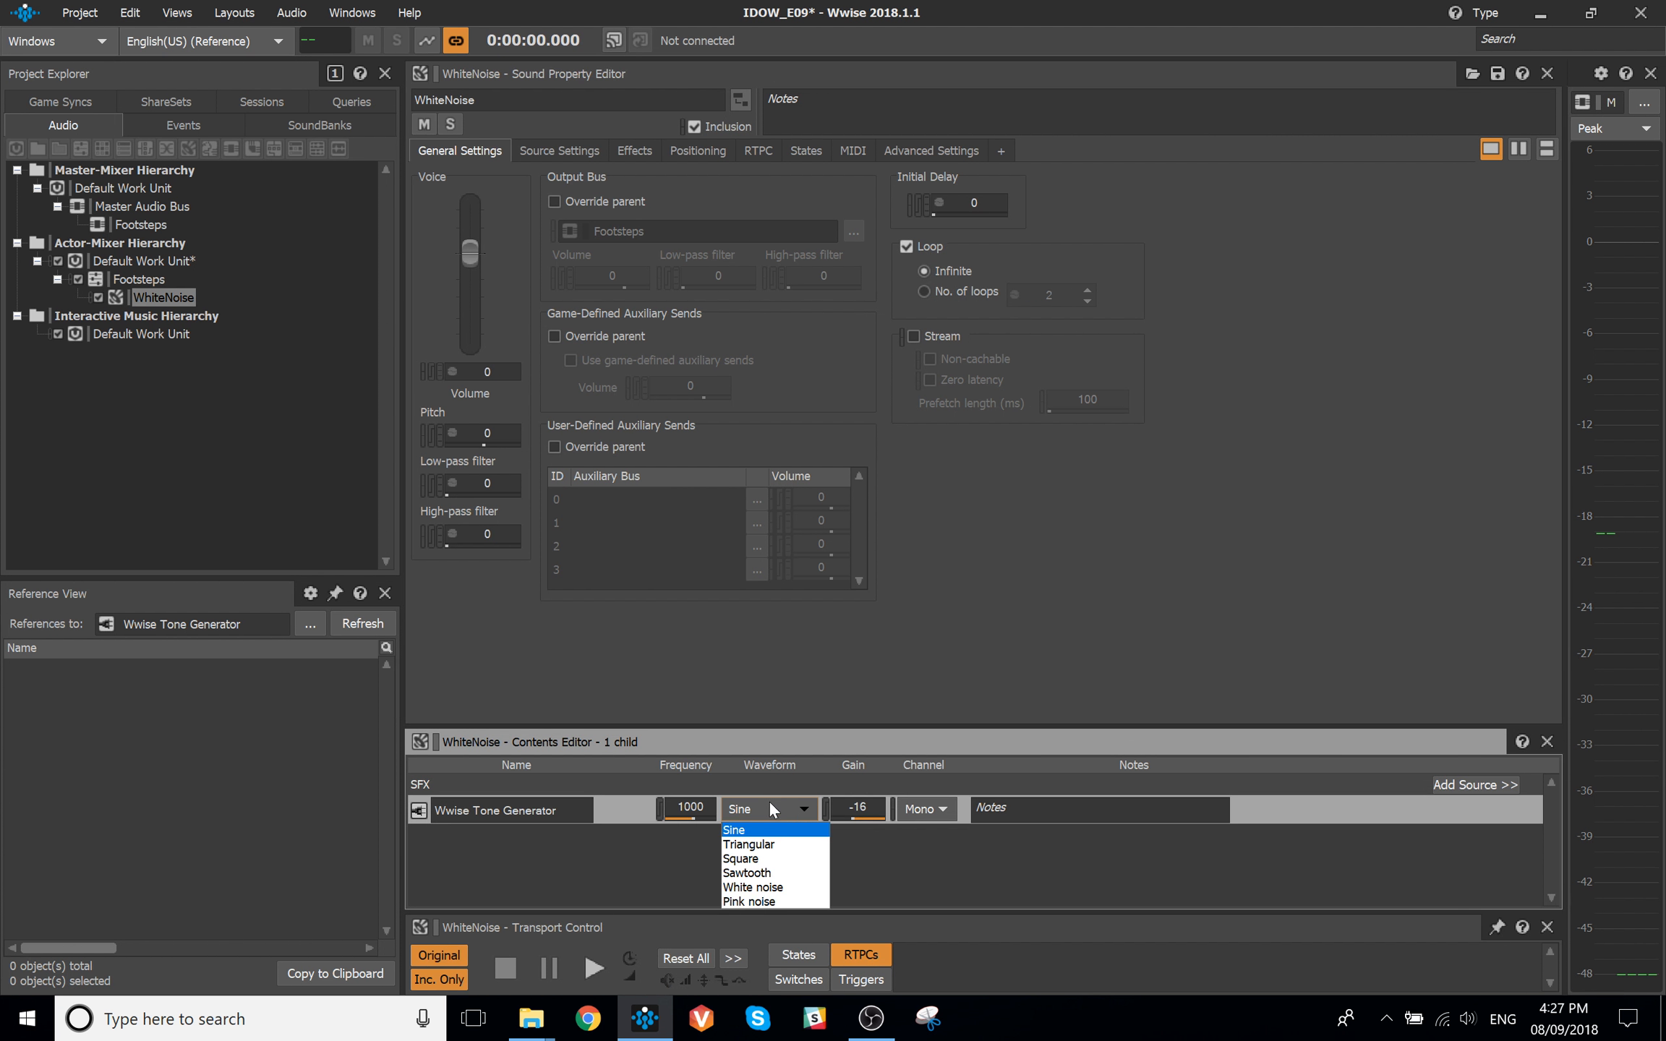
left_click(761, 895)
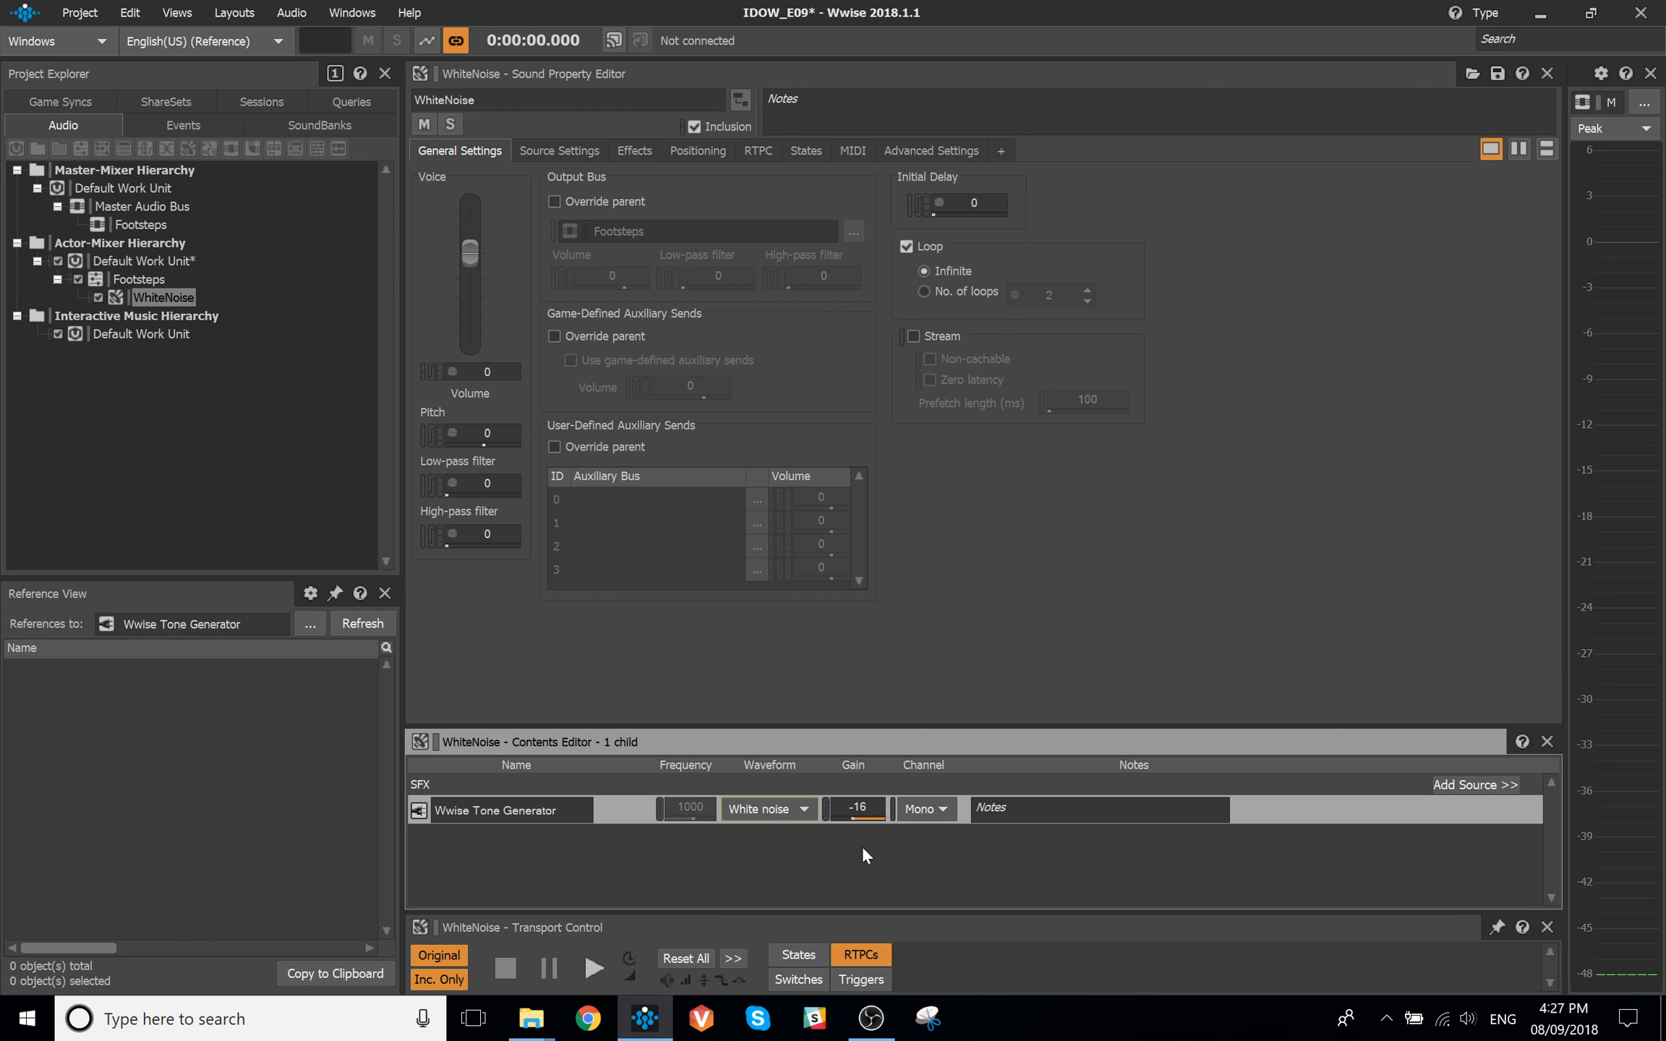
left_click(1040, 560)
key("ctrl+s")
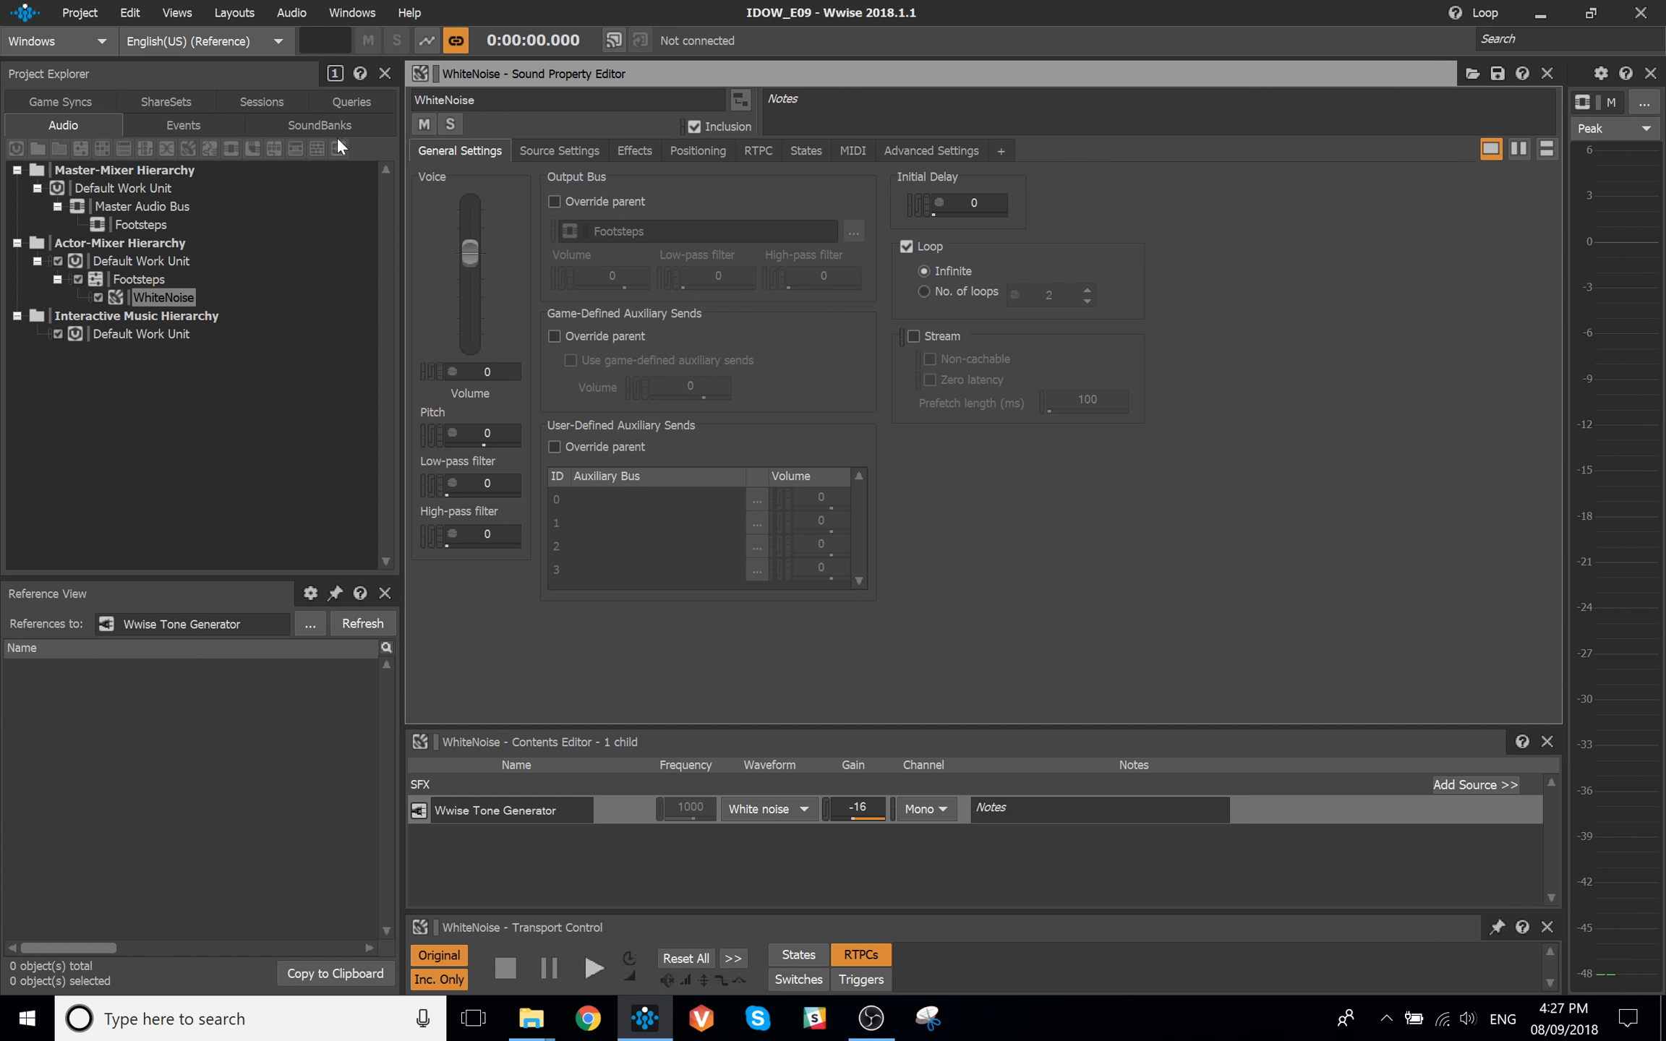
Examine the range and notes of the Actor game parameter in the Game Parameters' Default Work Unit
left_click(98, 102)
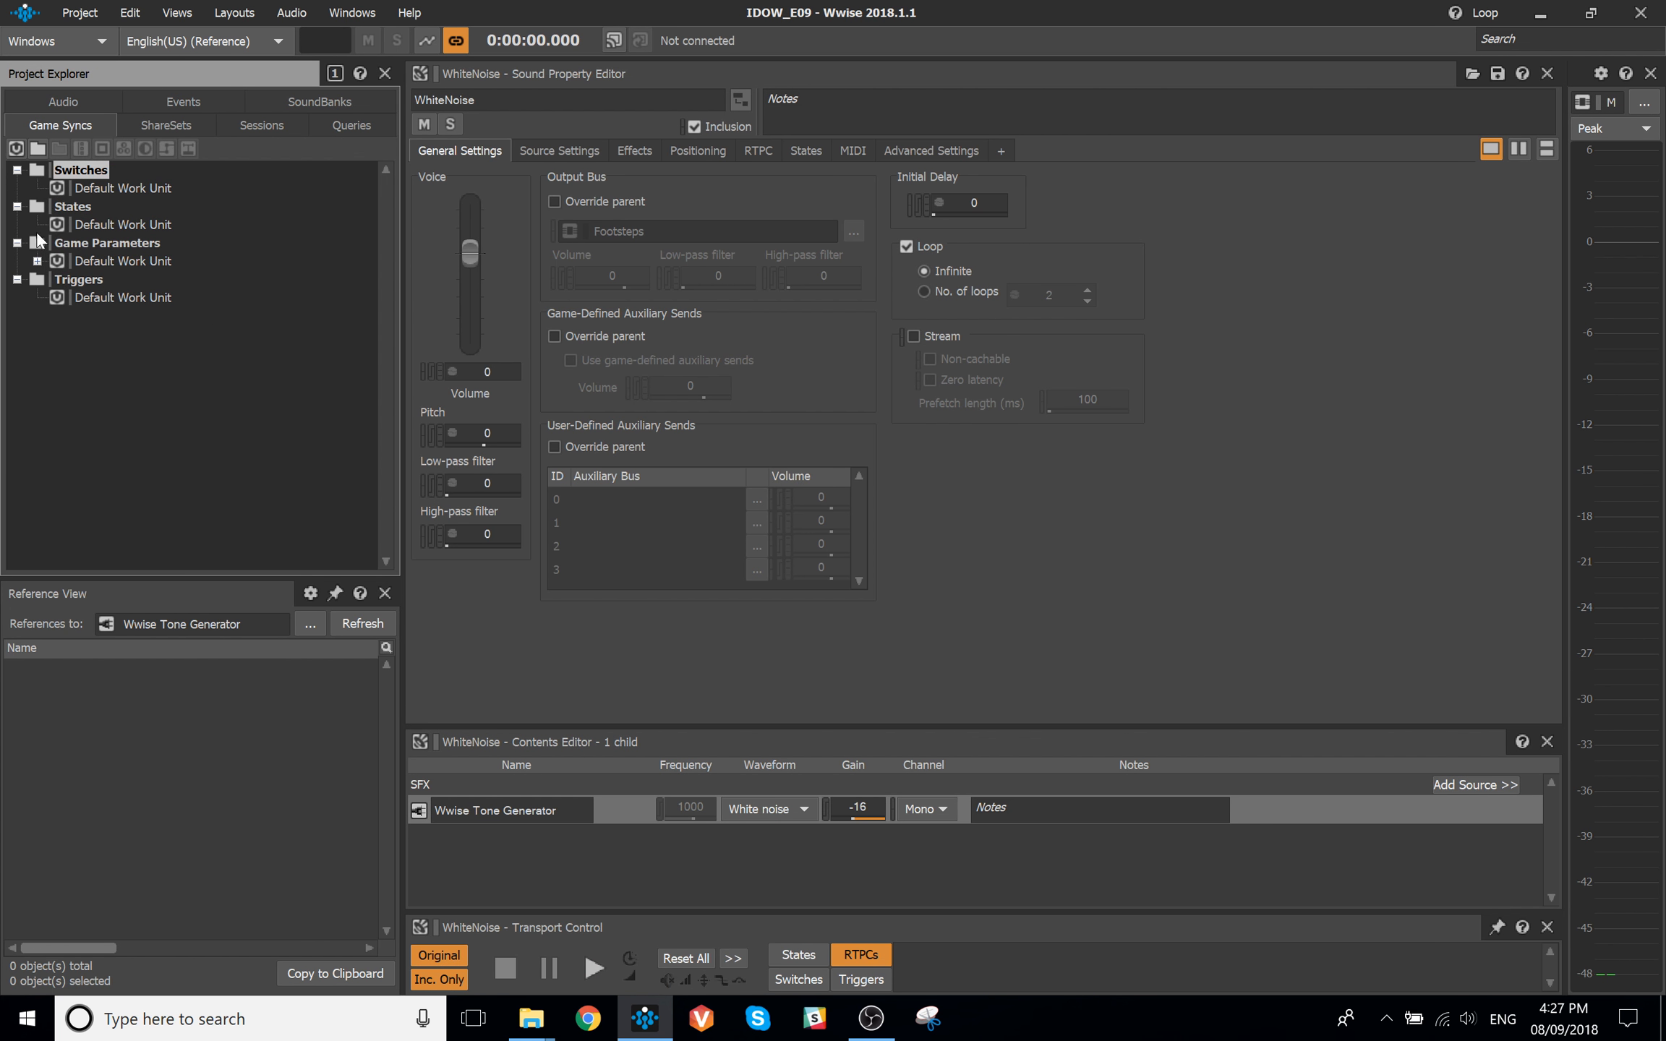
left_click(37, 260)
left_click(110, 279)
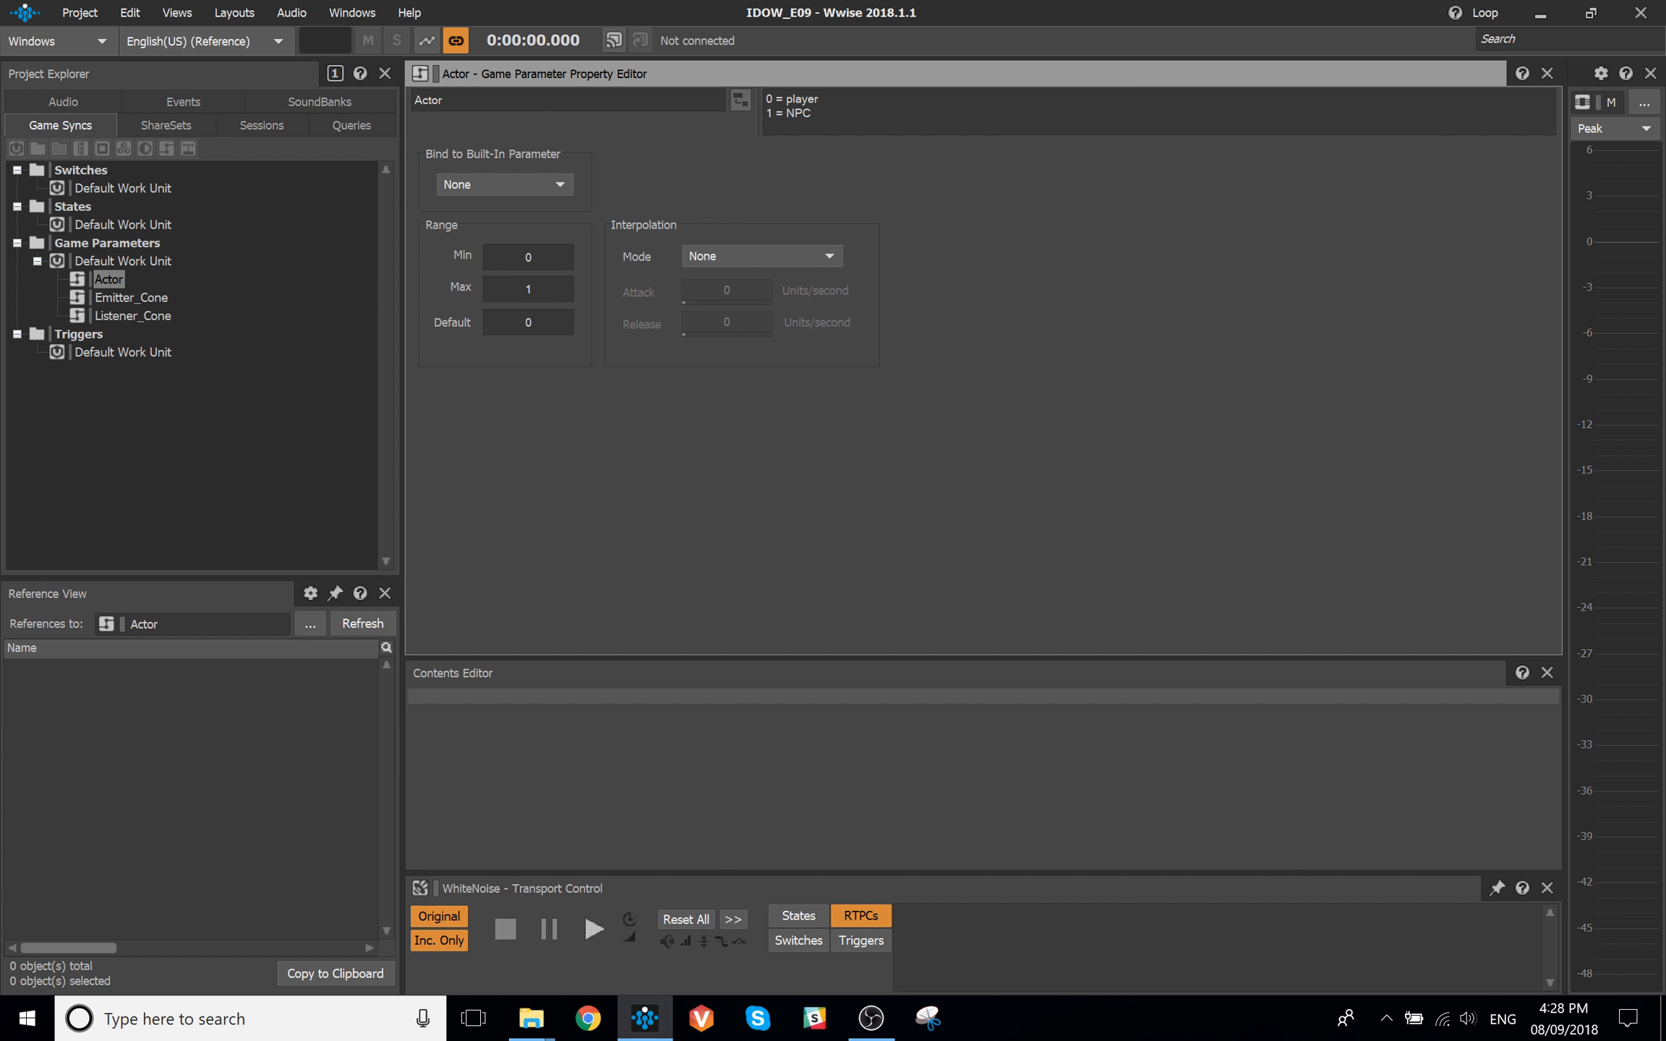
left_click(933, 115)
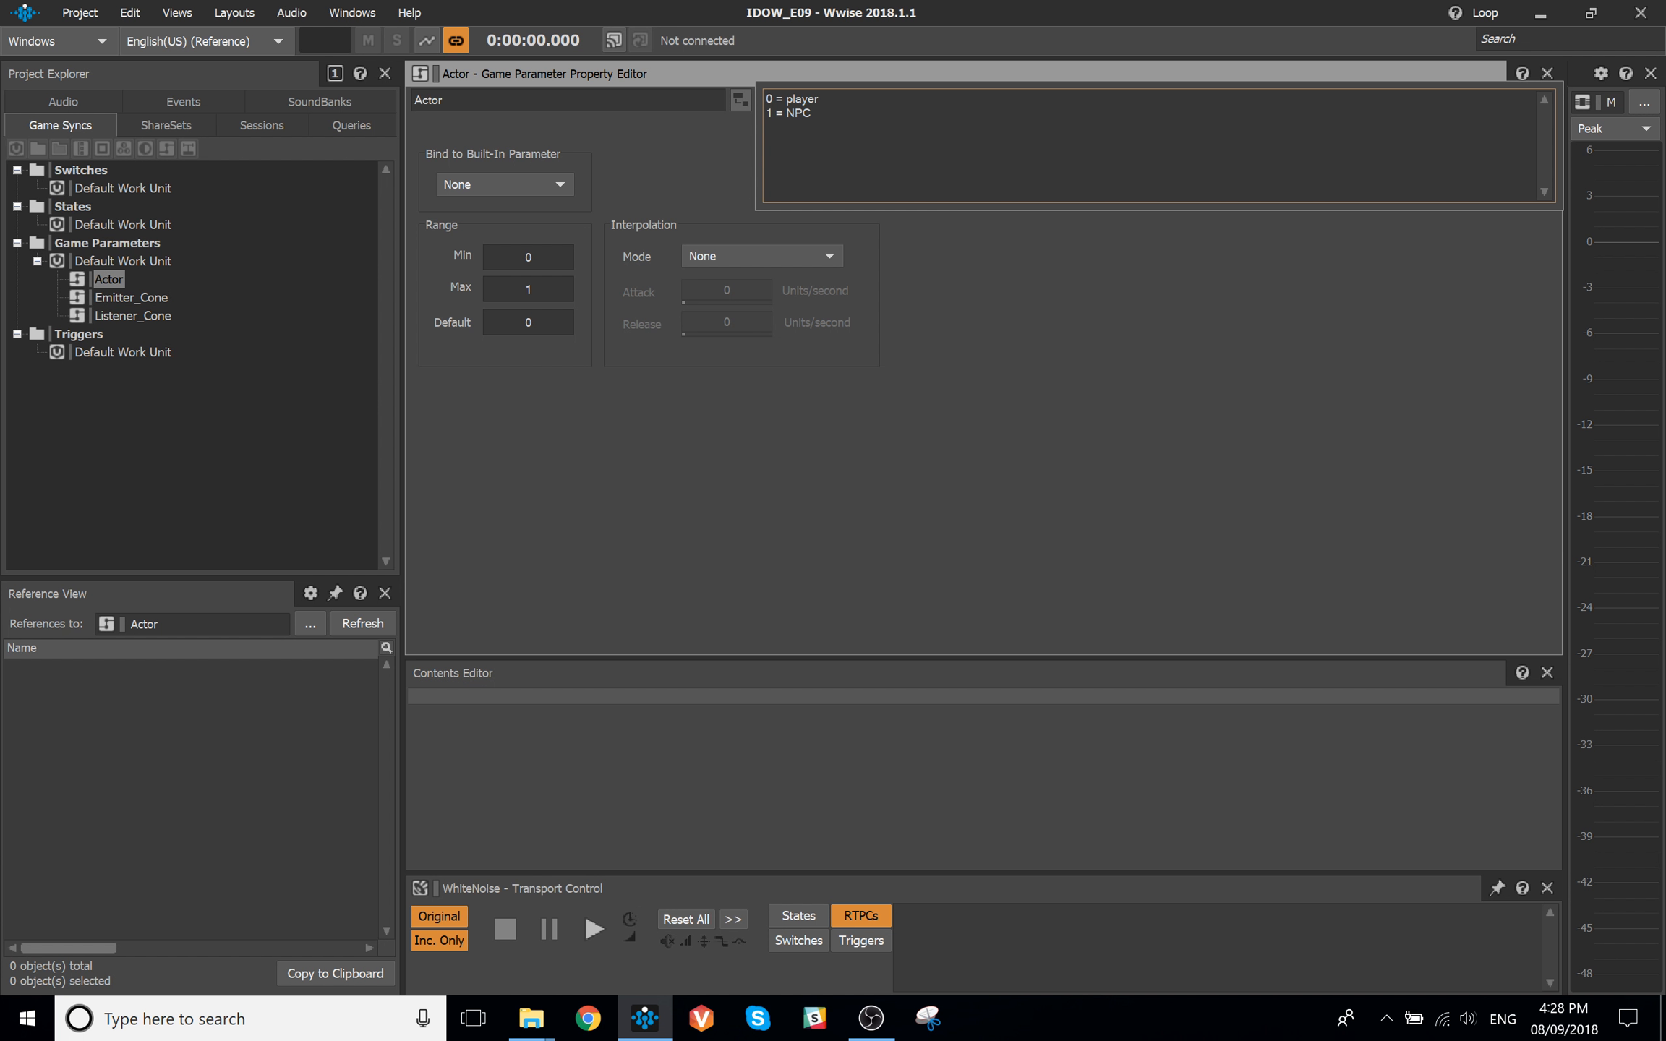
left_click(1026, 498)
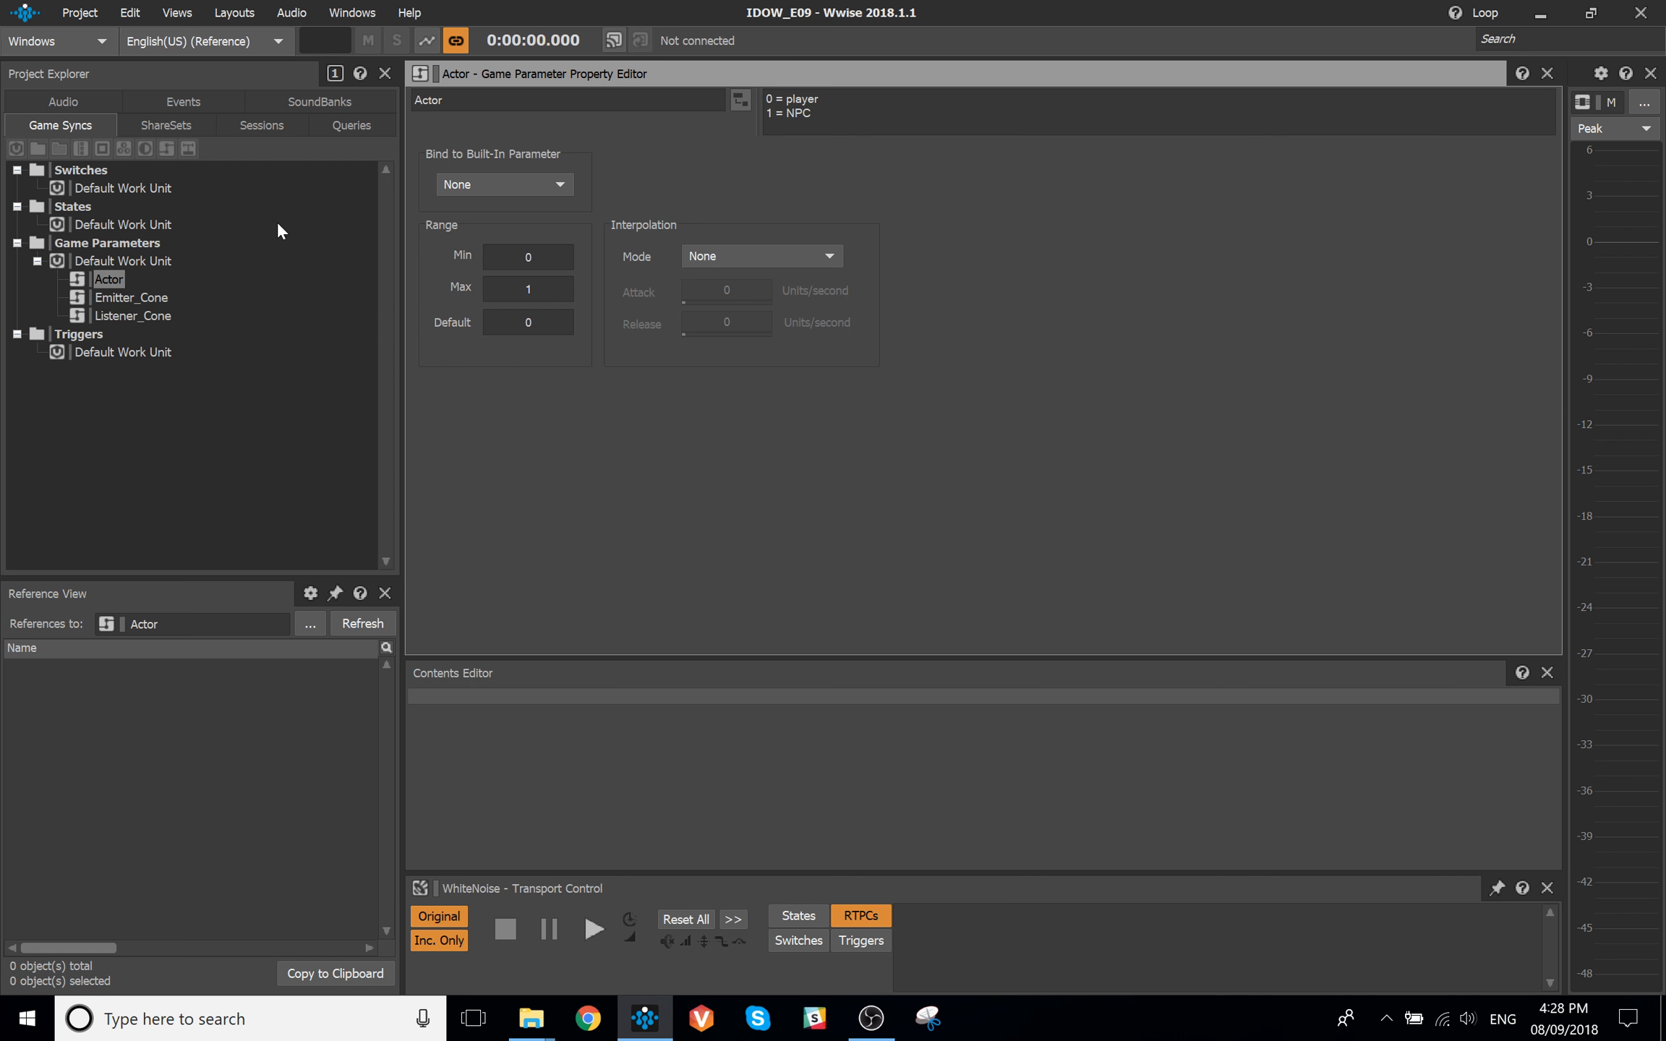
Return to the audio hierarchy and review the properties of the WhiteNoise sound and the Footsteps Actor-Mixer
left_click(72, 102)
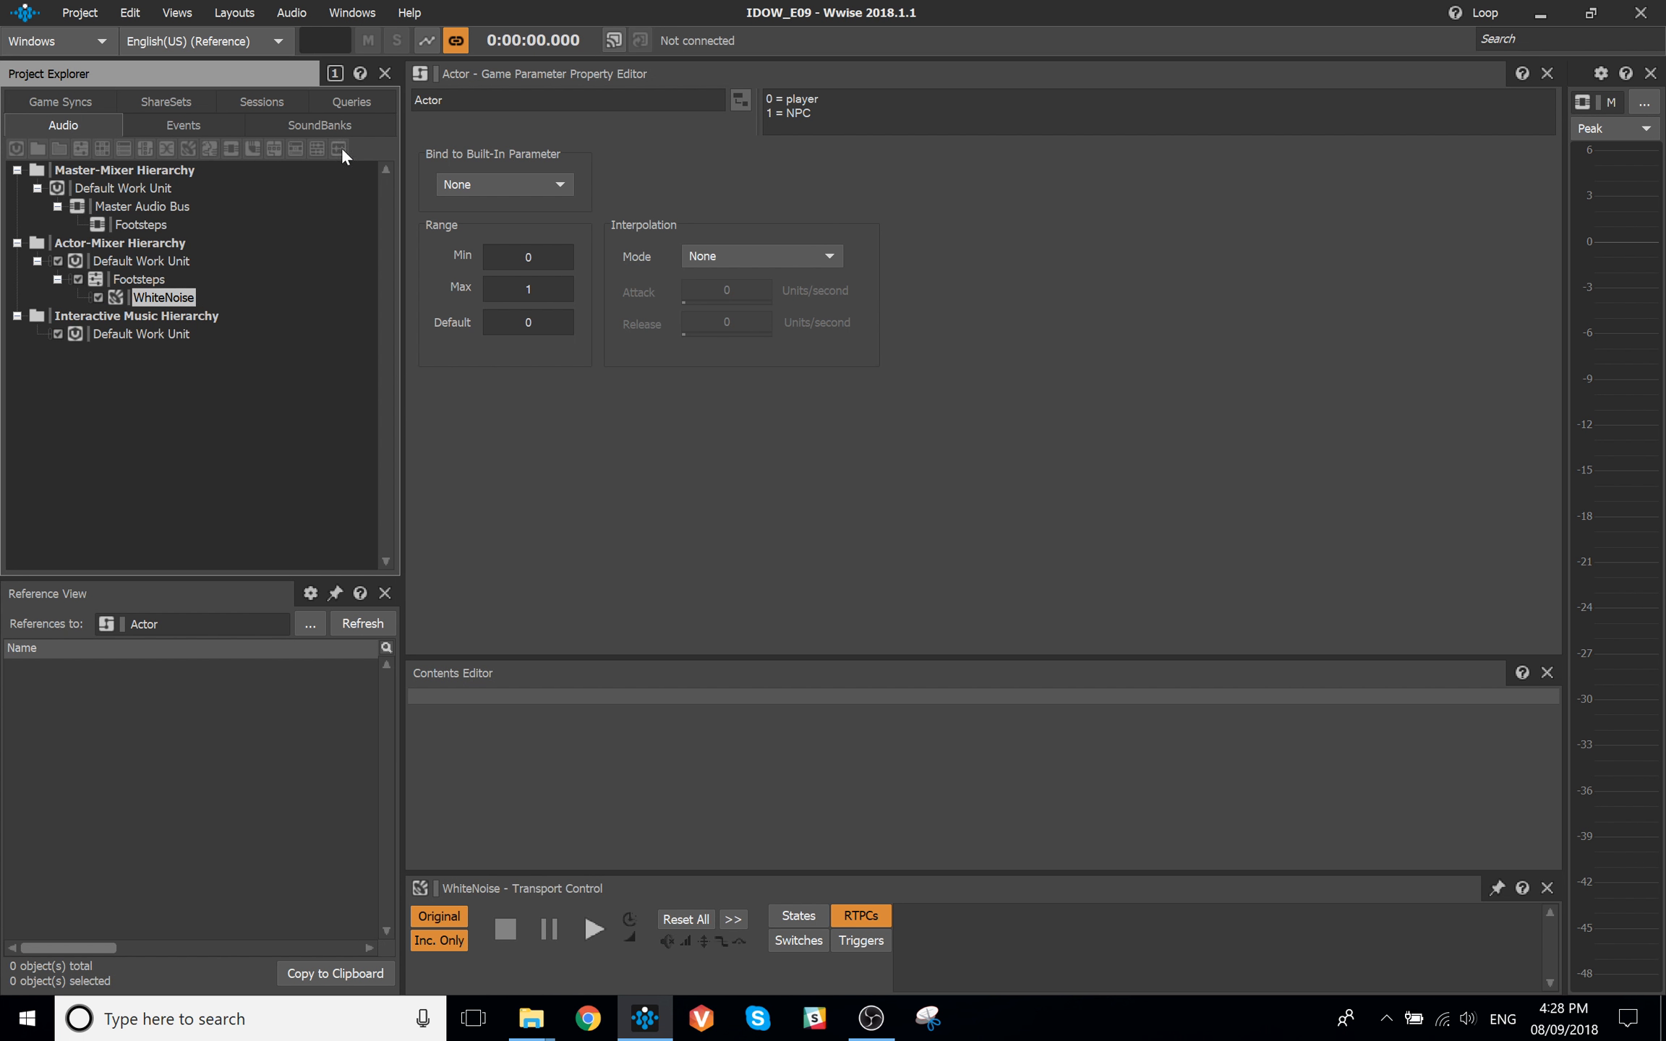
left_click(172, 297)
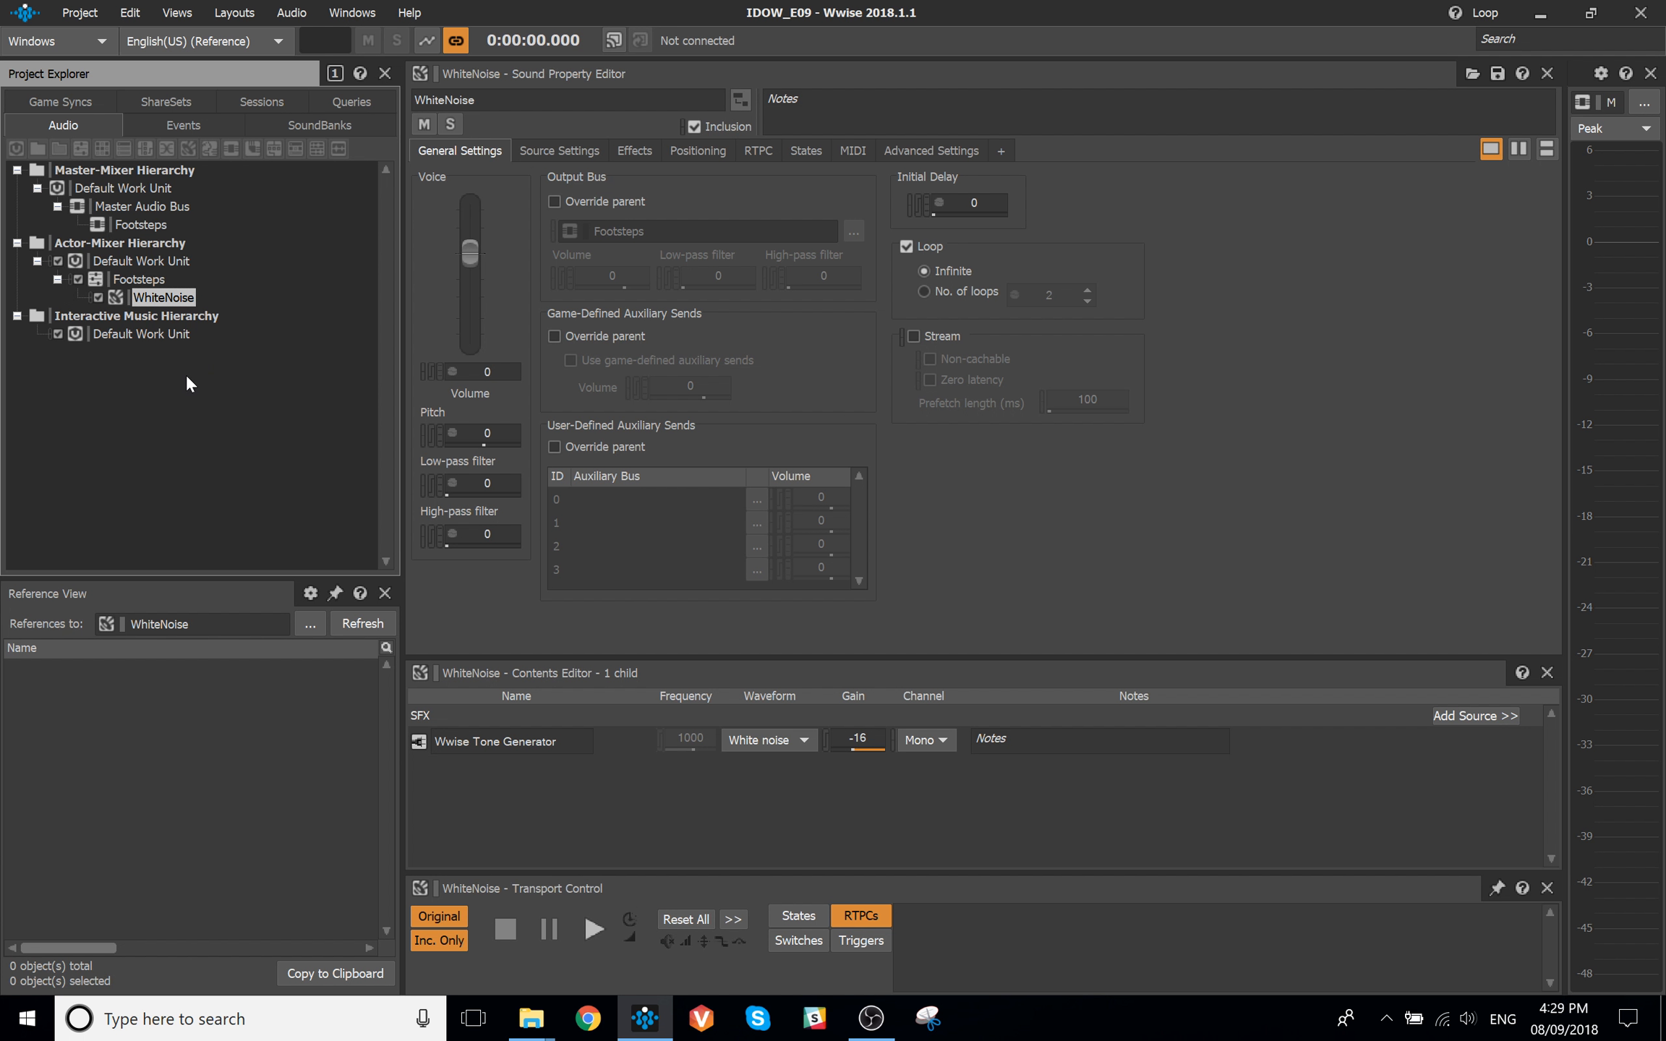
left_click(148, 279)
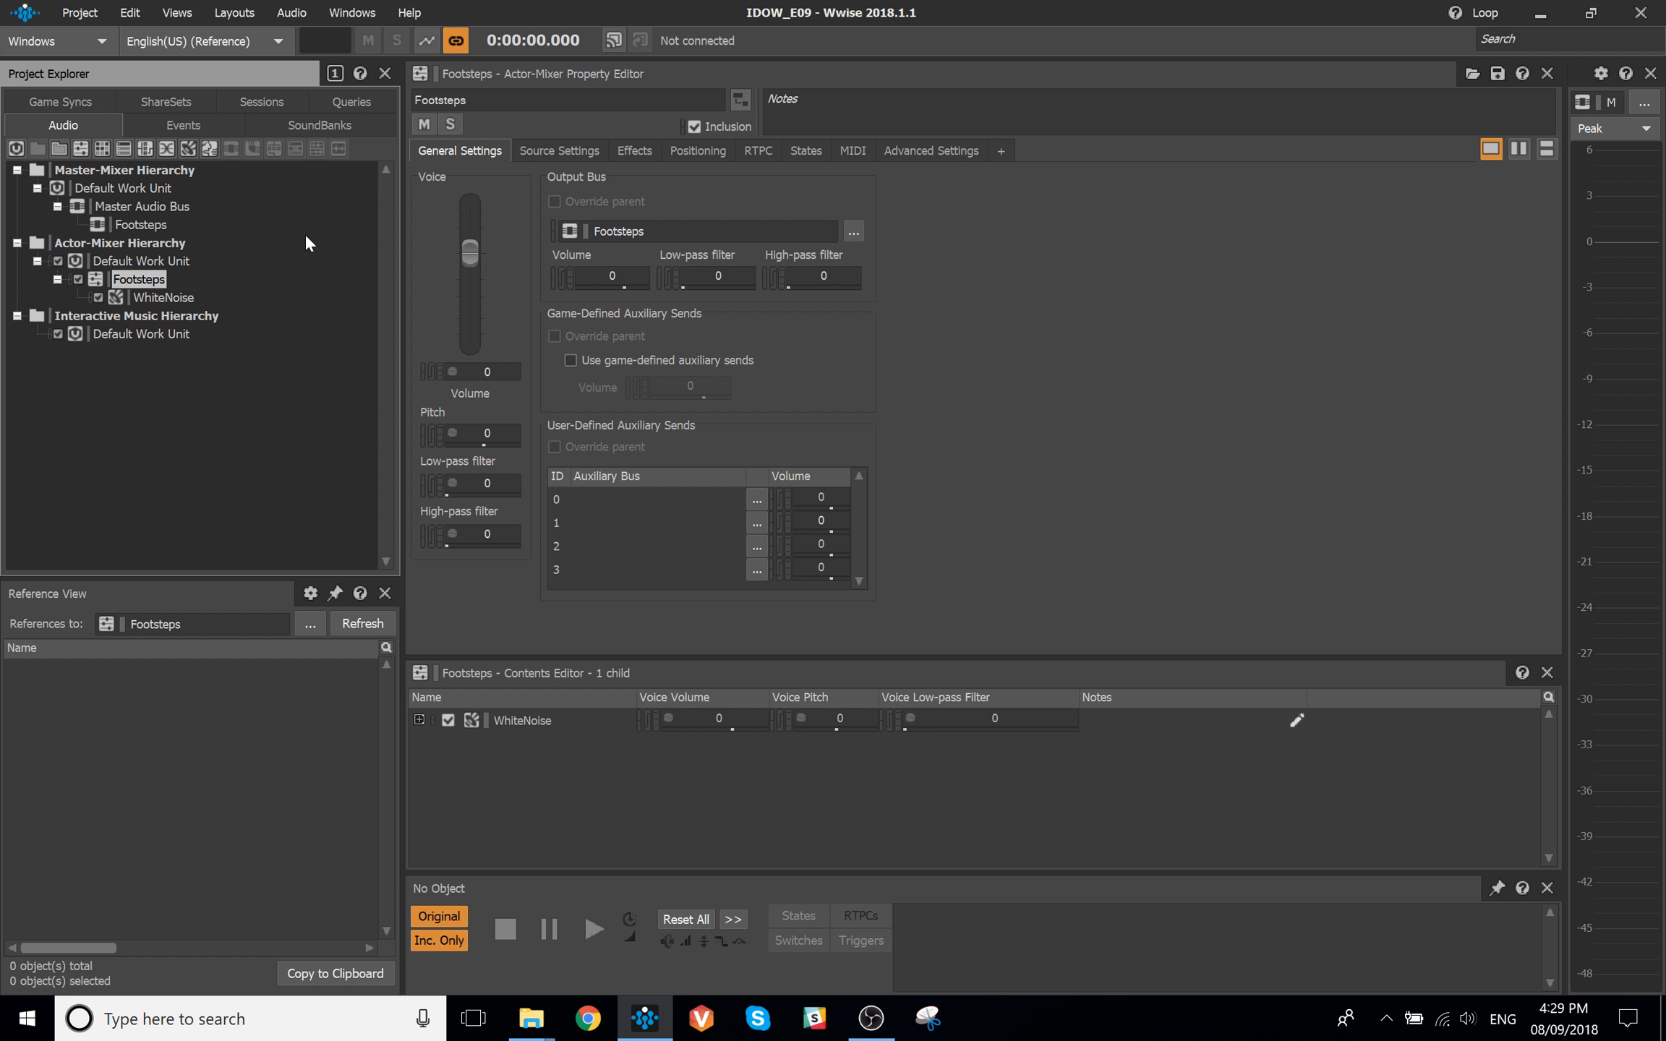
Add an auxiliary bus named Footsteps_Player under the Footsteps audio bus
left_click(145, 221)
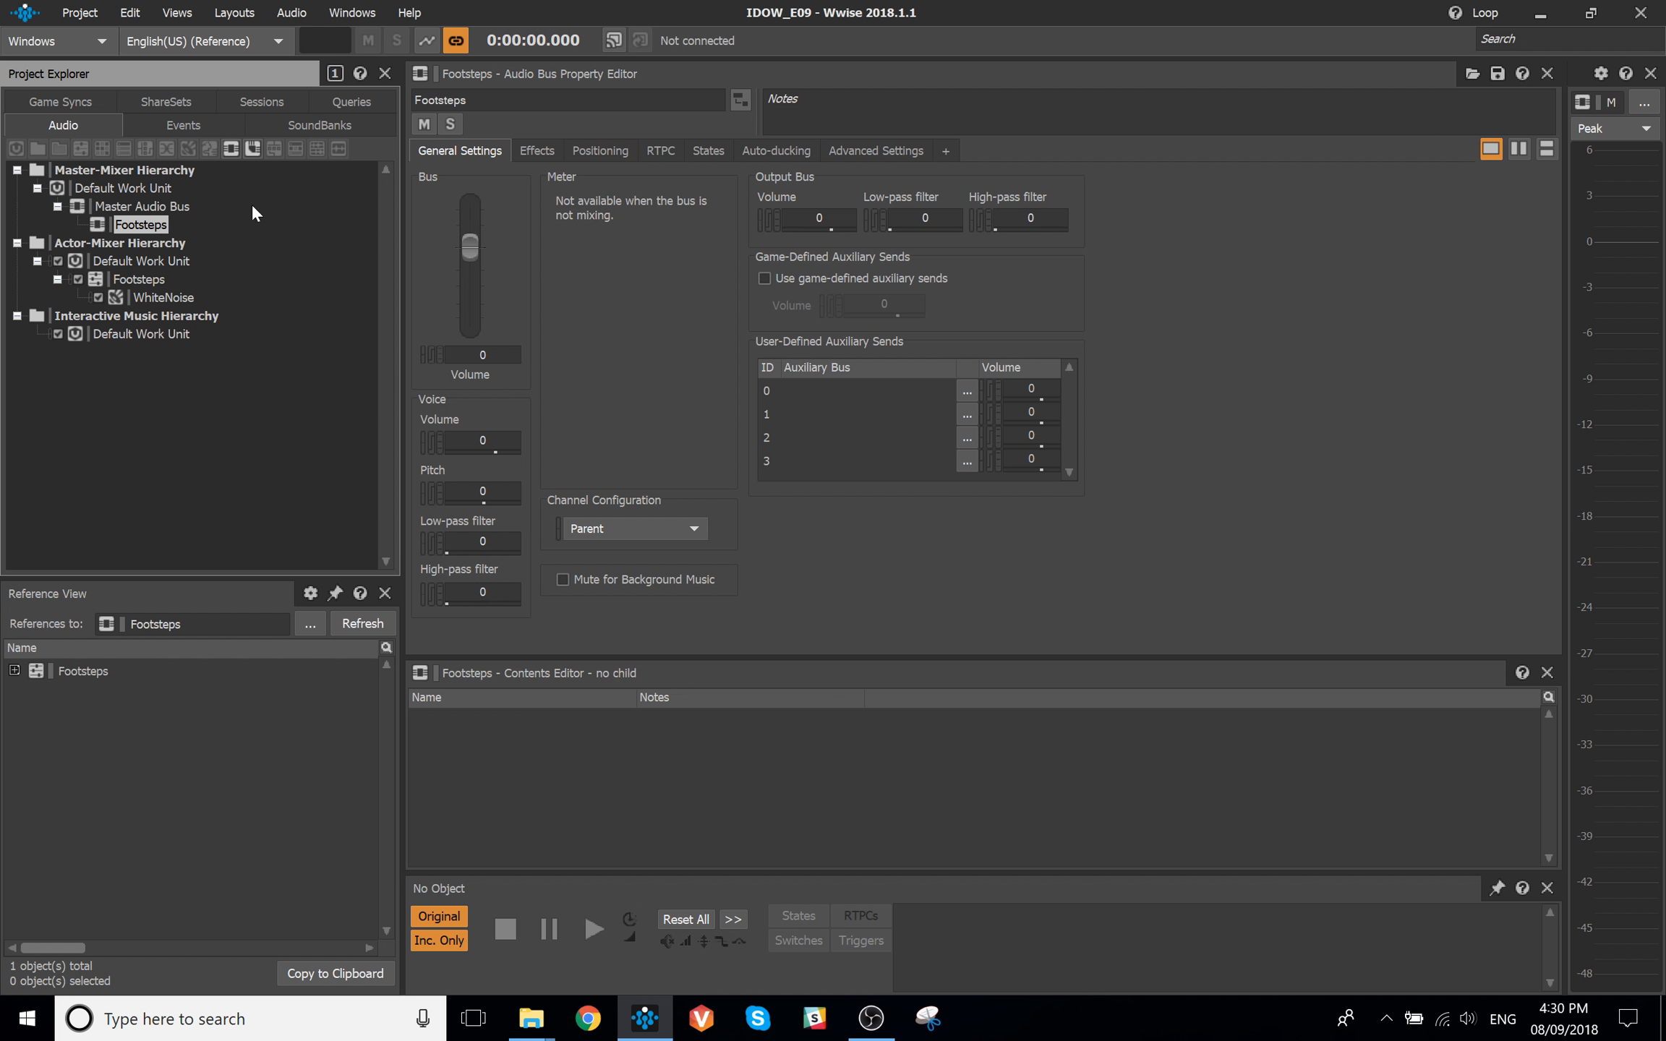
left_click(254, 152)
type("Footst")
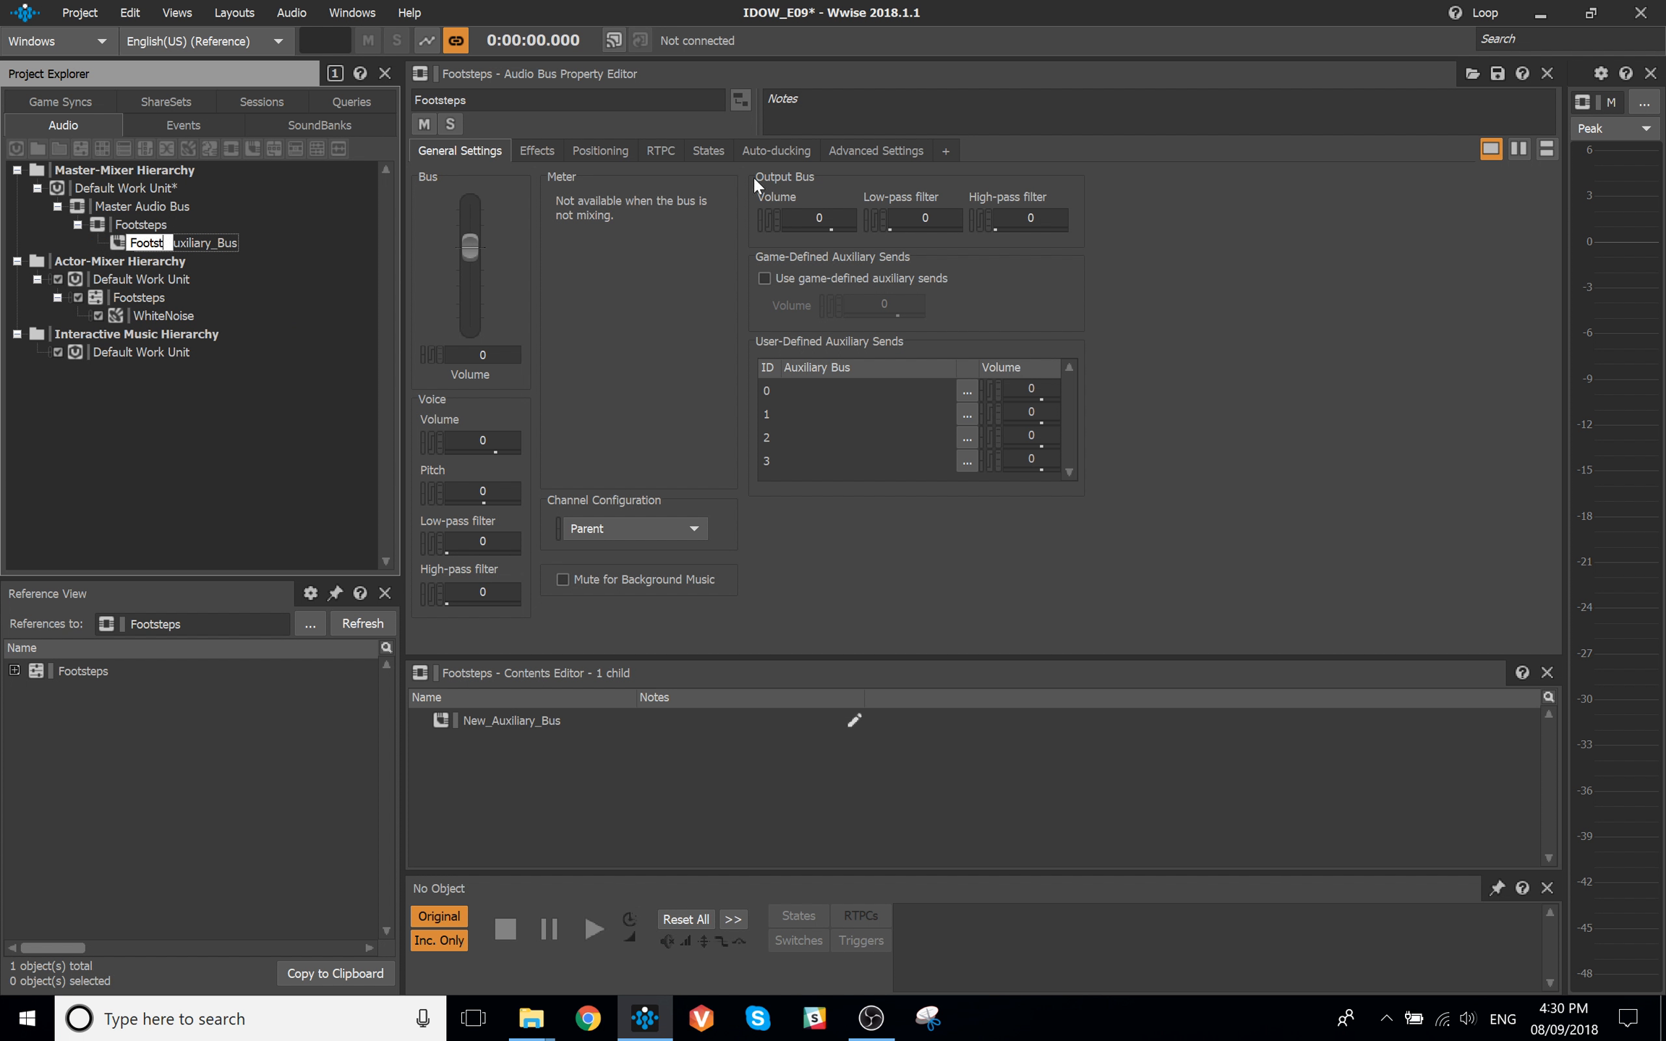
type("eps_Player")
key("Return")
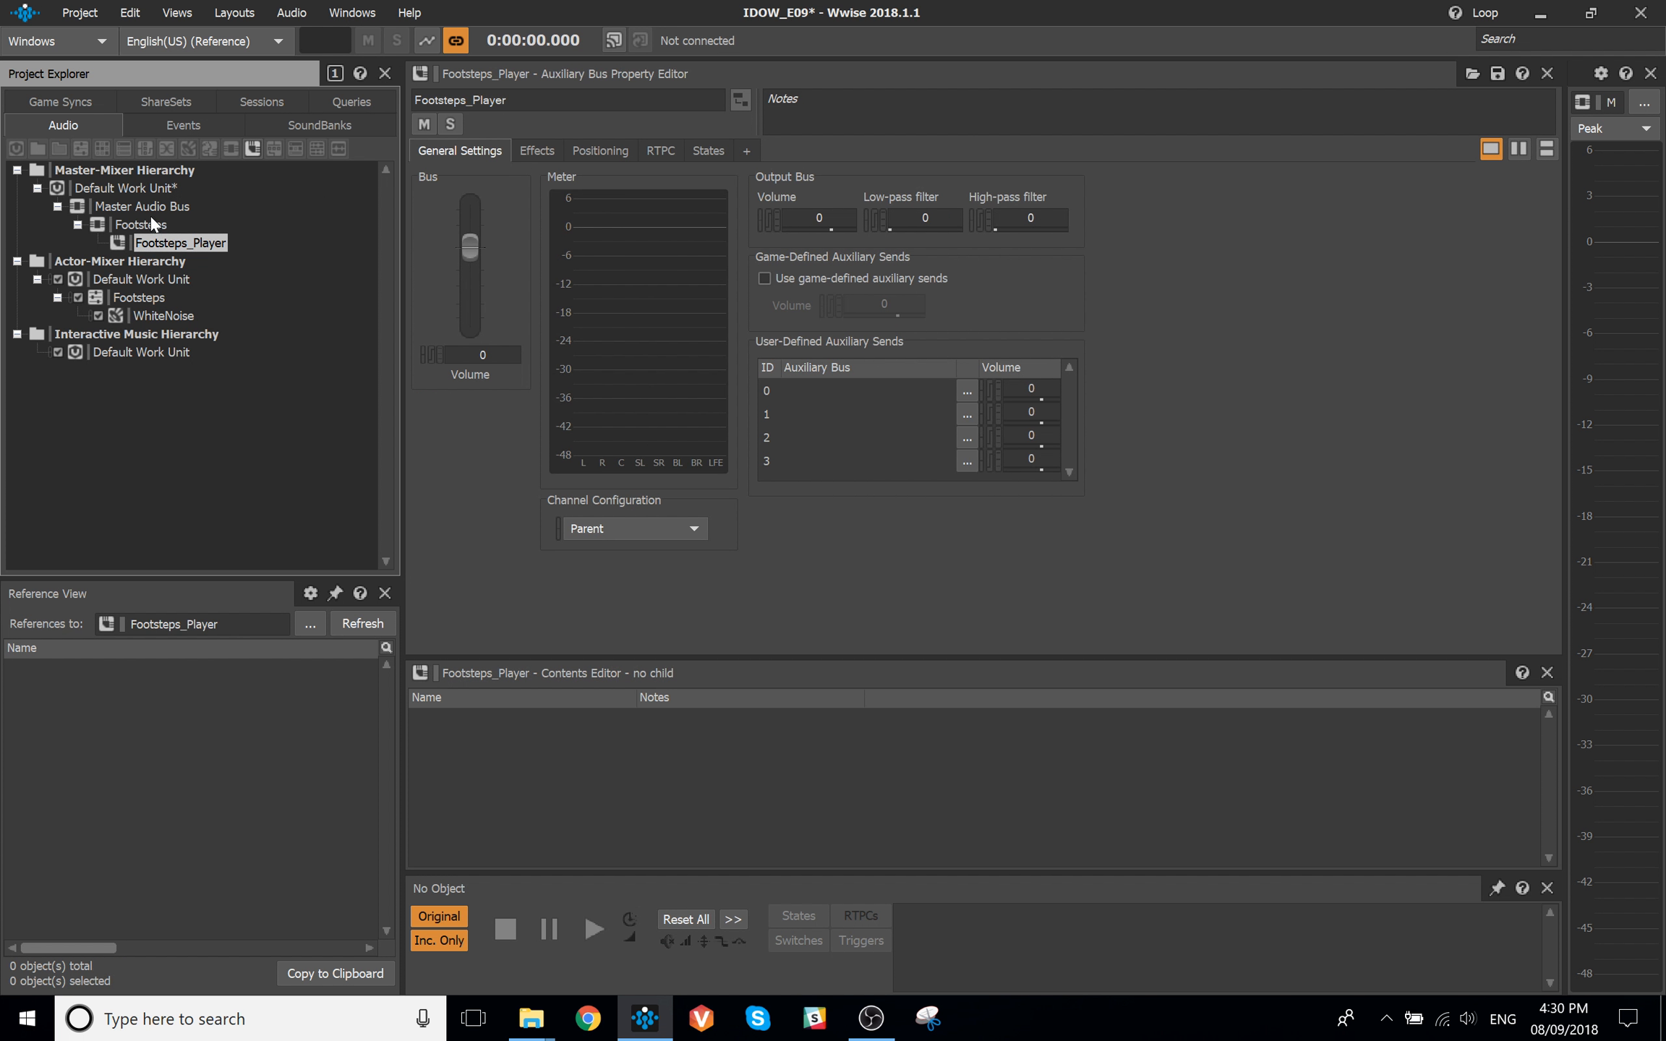
Add a second auxiliary bus named Footsteps_NPC under the Footsteps audio bus and save the project
left_click(152, 219)
left_click(252, 149)
type("Fo")
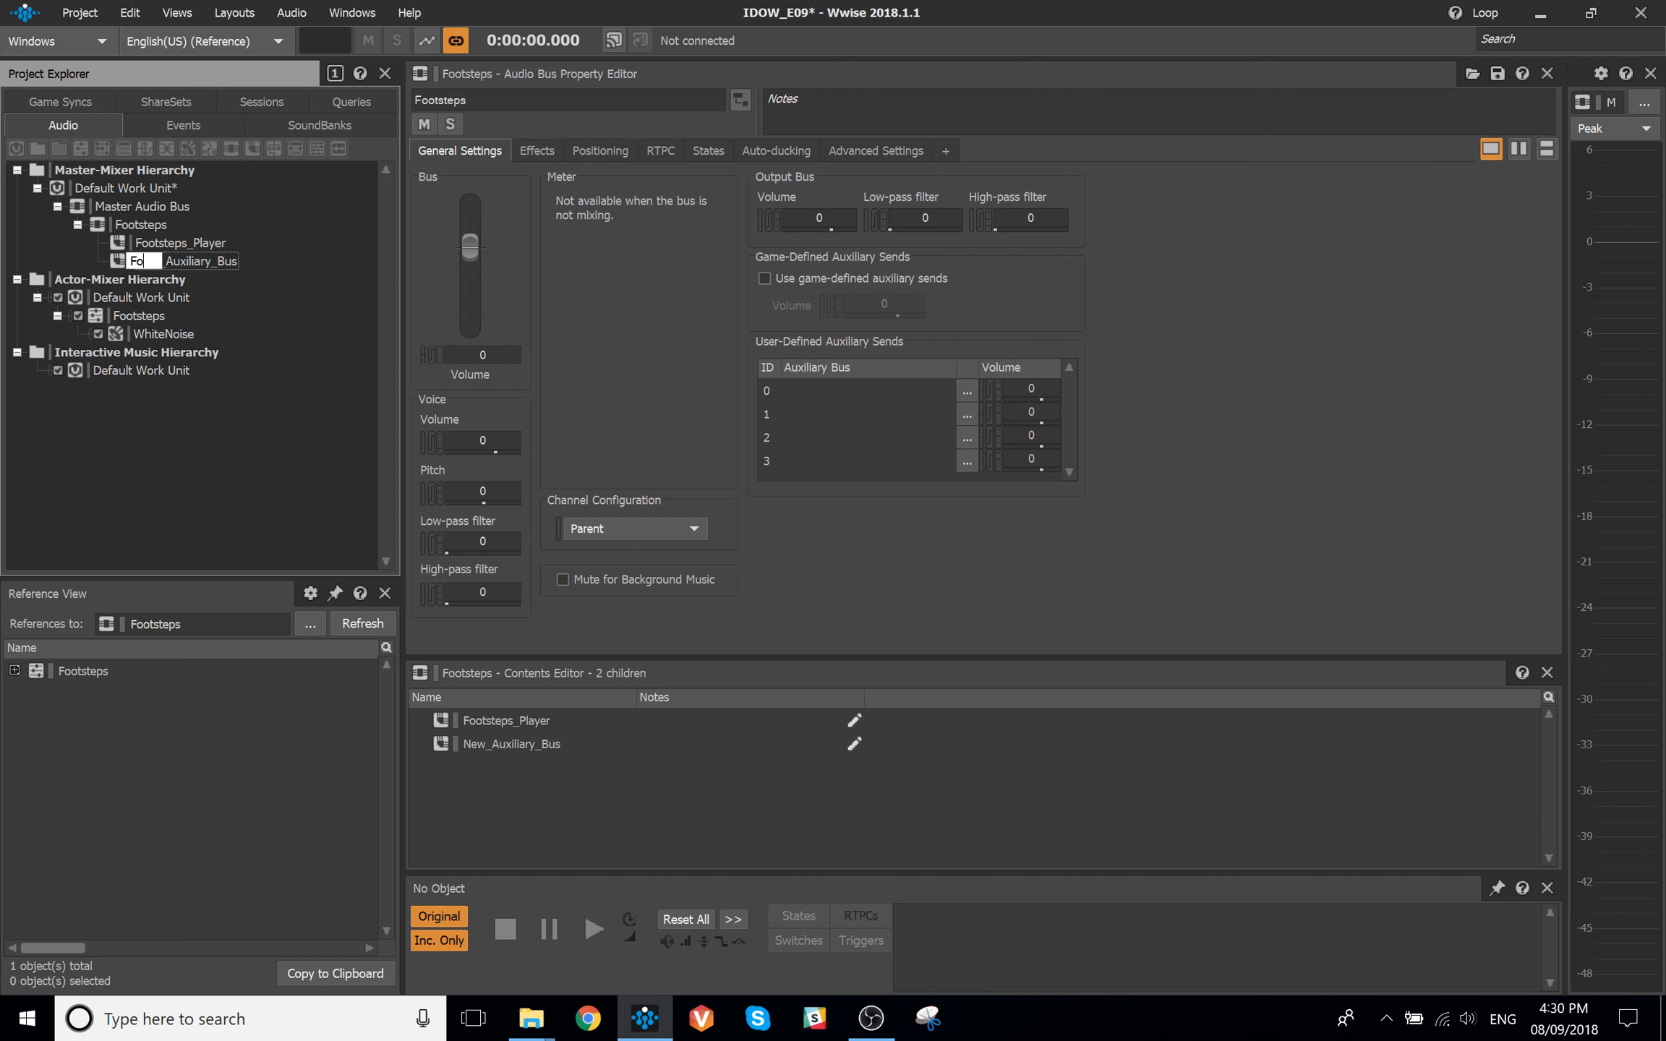
type("otsteps_NPC")
key("Return")
key("ctrl+s")
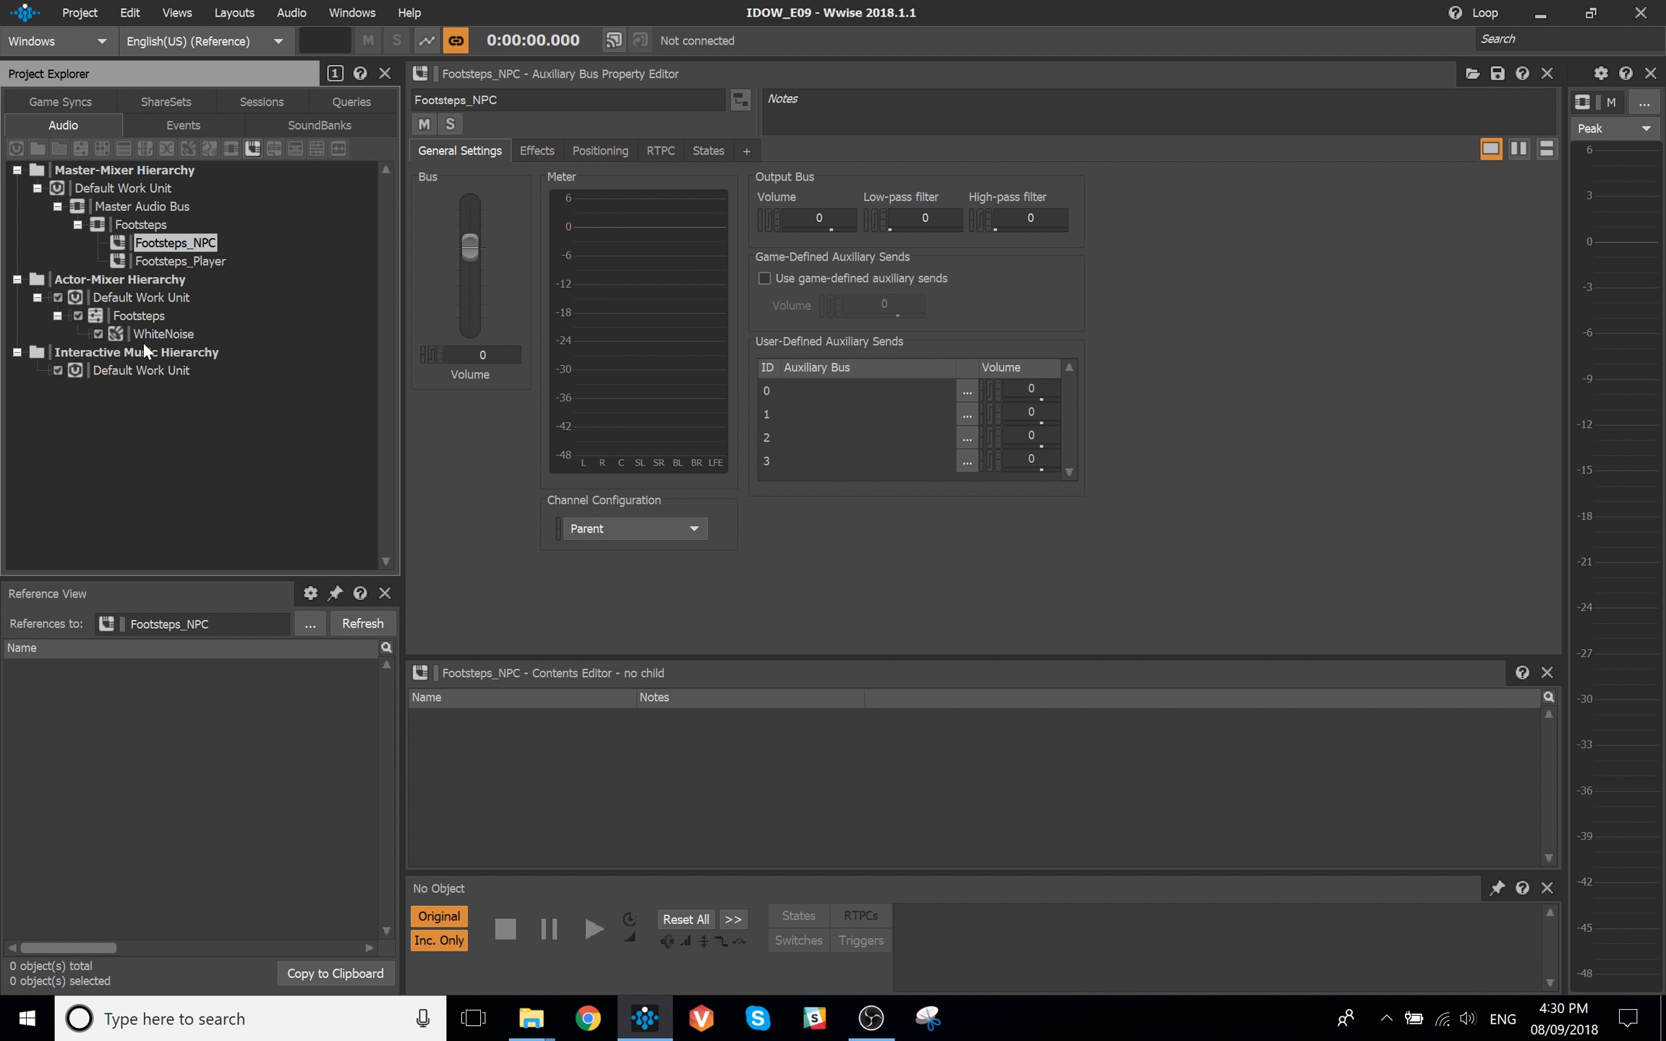
Assign Footsteps_Player to user-defined auxiliary send 0 and Footsteps_NPC to send 1 of the Footsteps Actor-Mixer
left_click(148, 312)
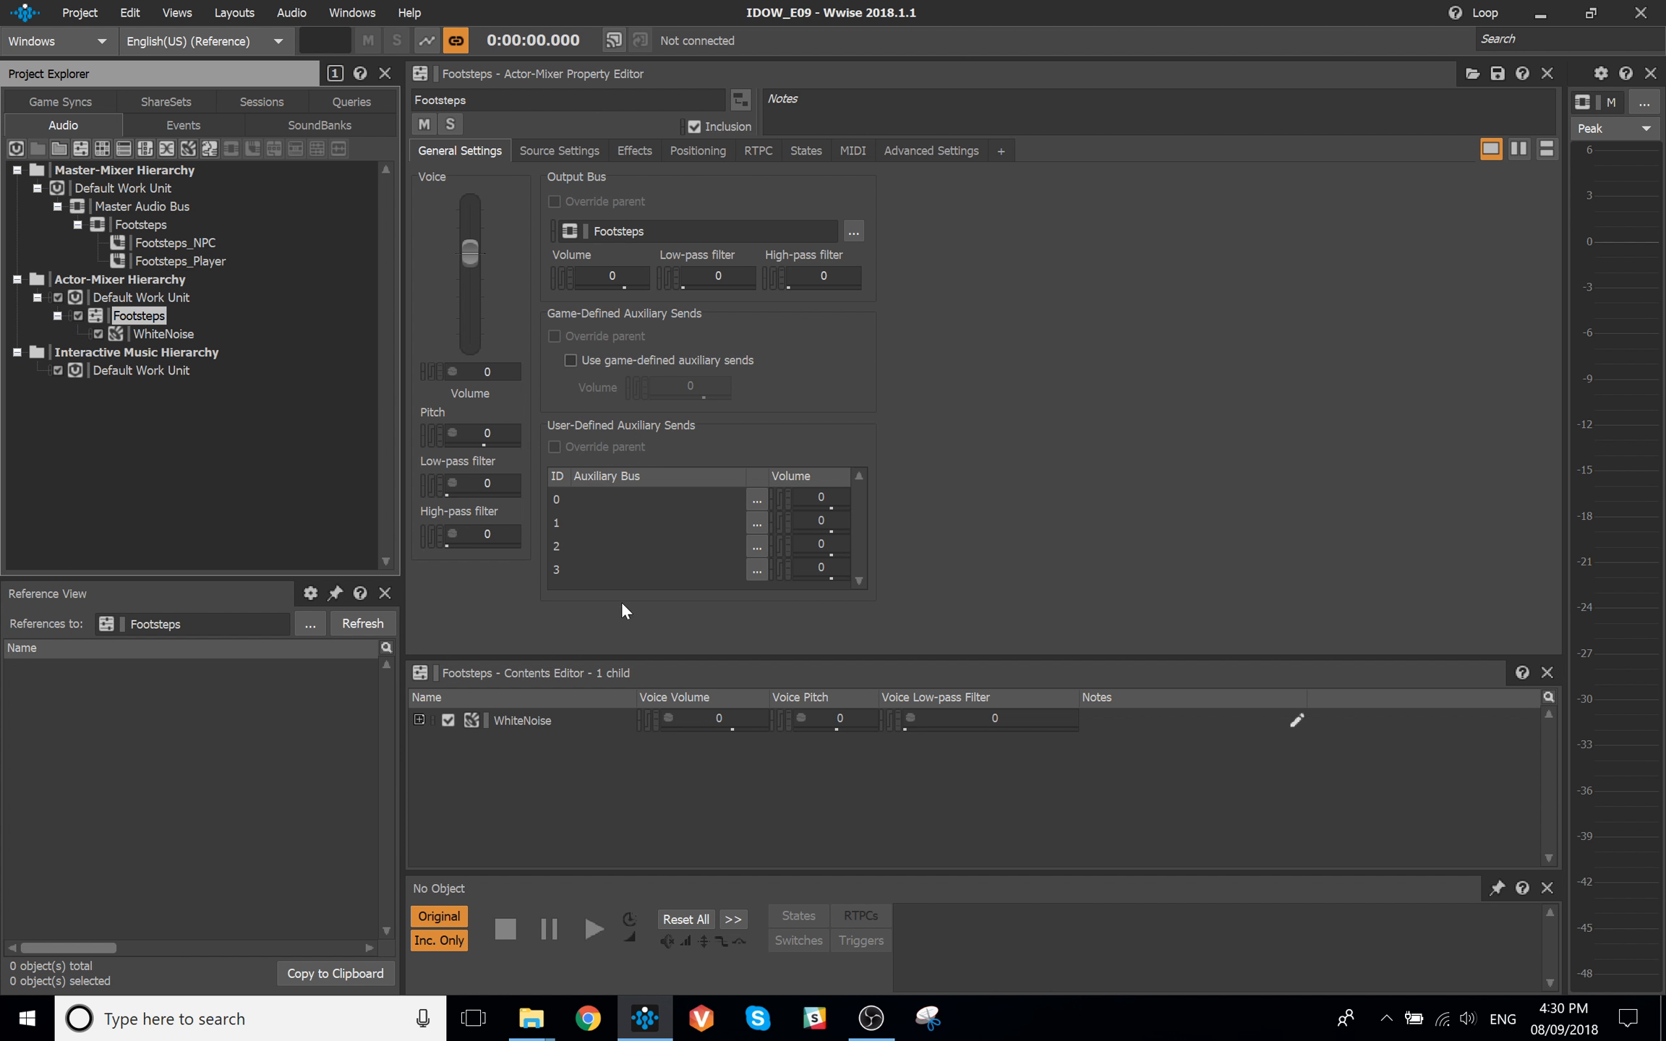
left_click_drag(181, 261, 606, 506)
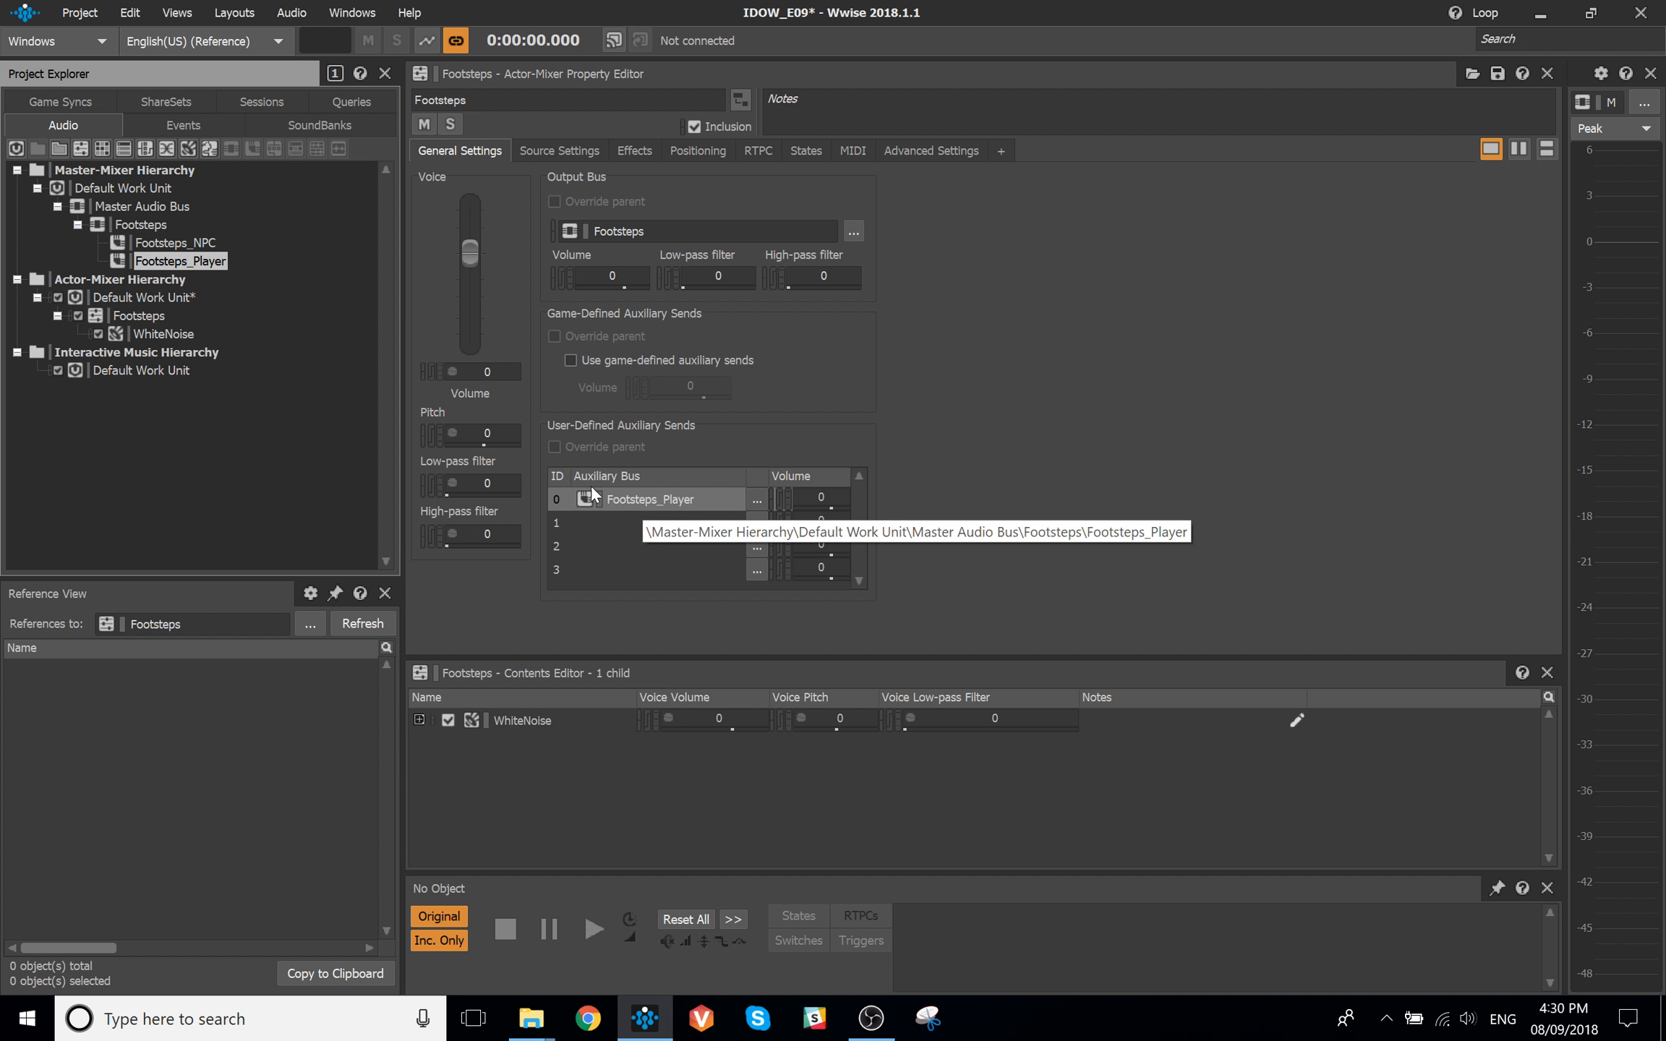
left_click_drag(175, 243, 559, 523)
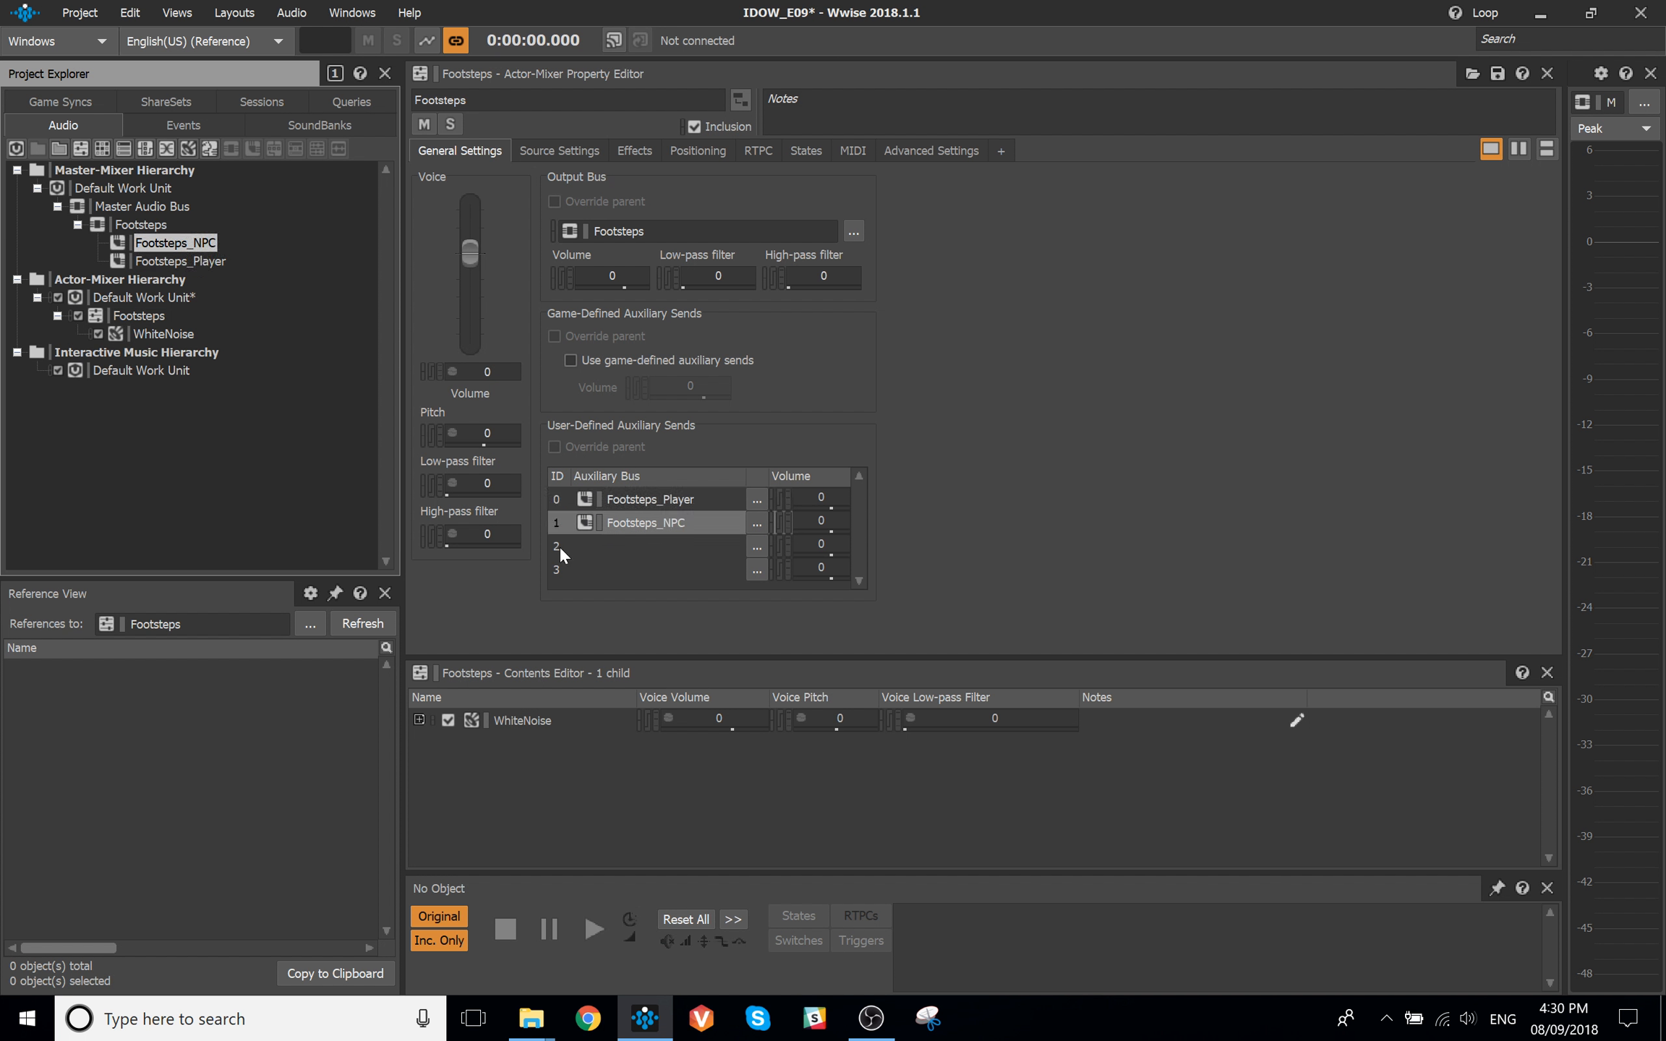
left_click(633, 524)
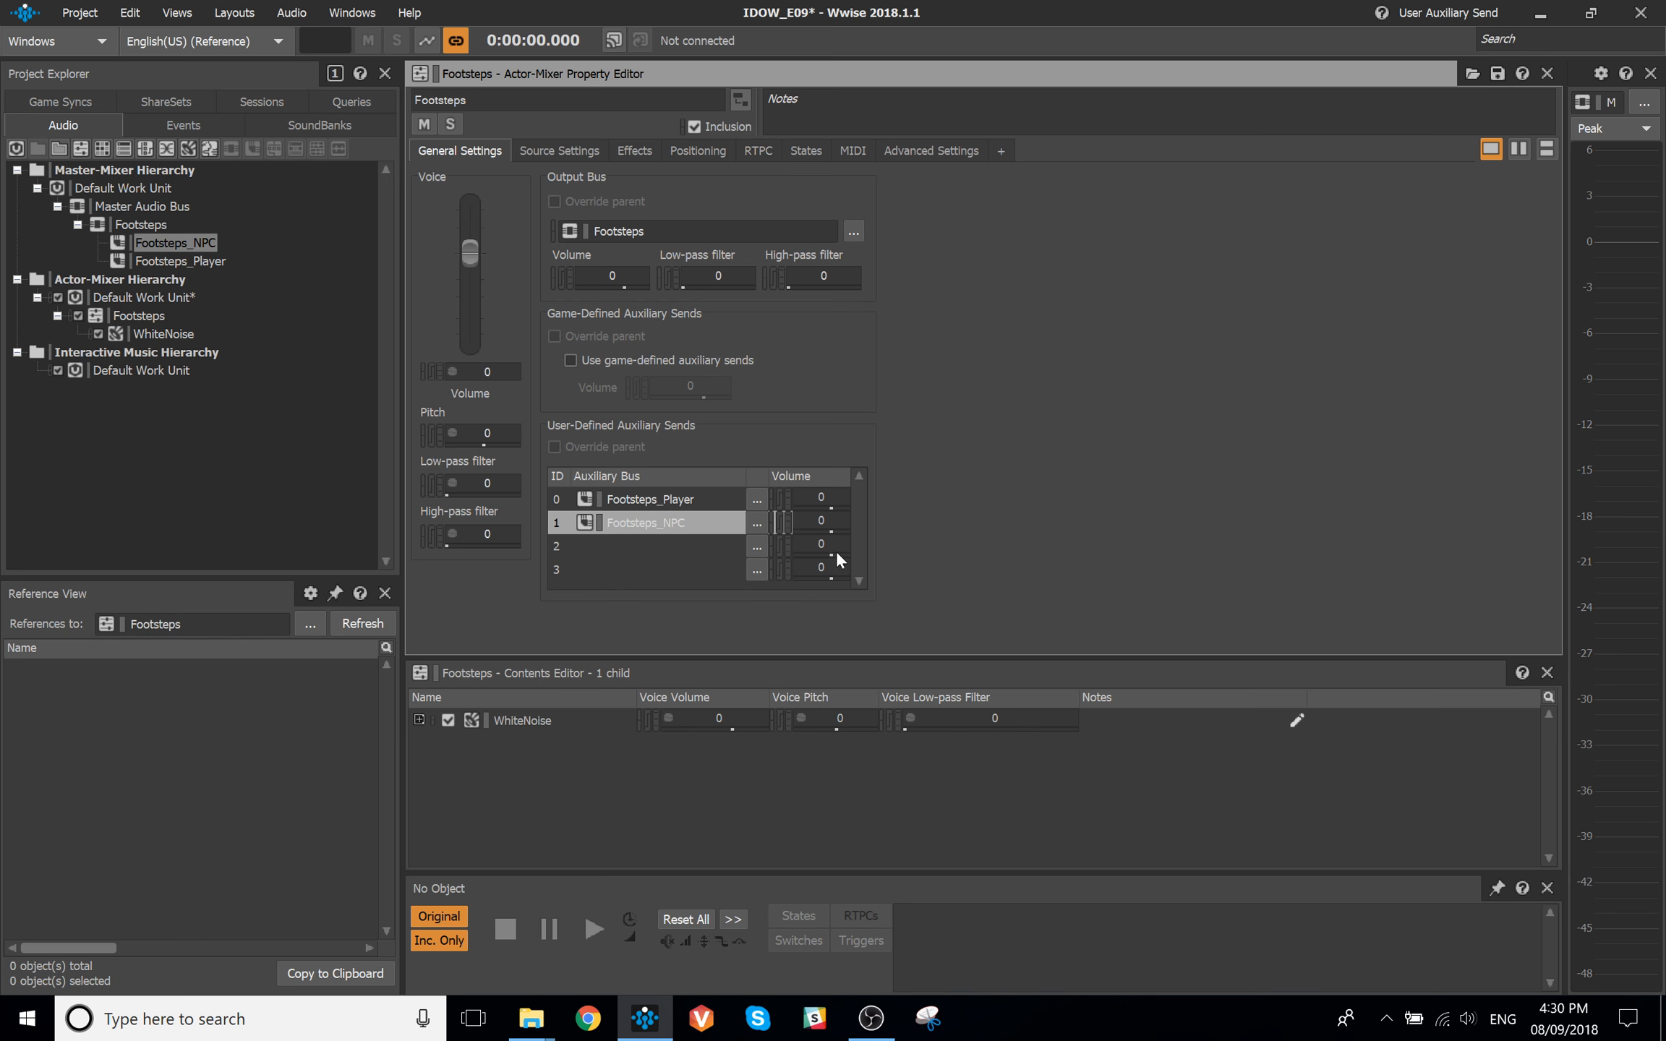
Add an RTPC to the Footsteps Actor-Mixer that drives User-Defined Auxiliary Send Volume 0 with the Actor game parameter
left_click(758, 150)
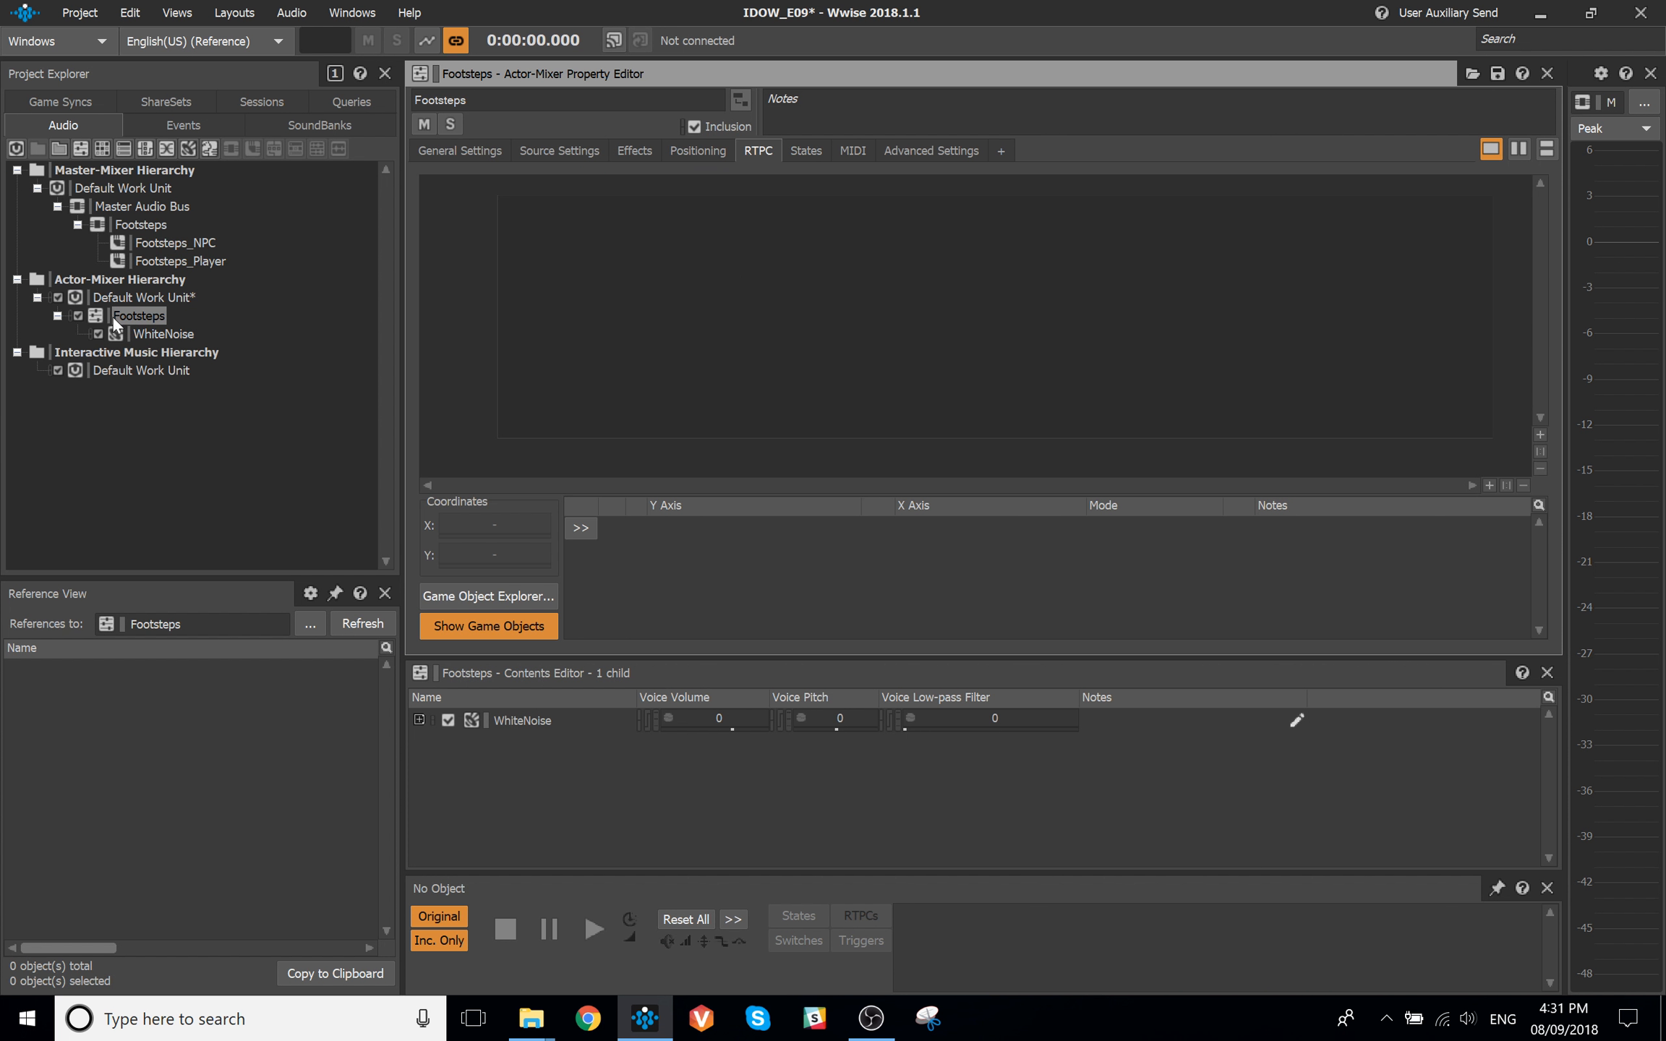
left_click(640, 527)
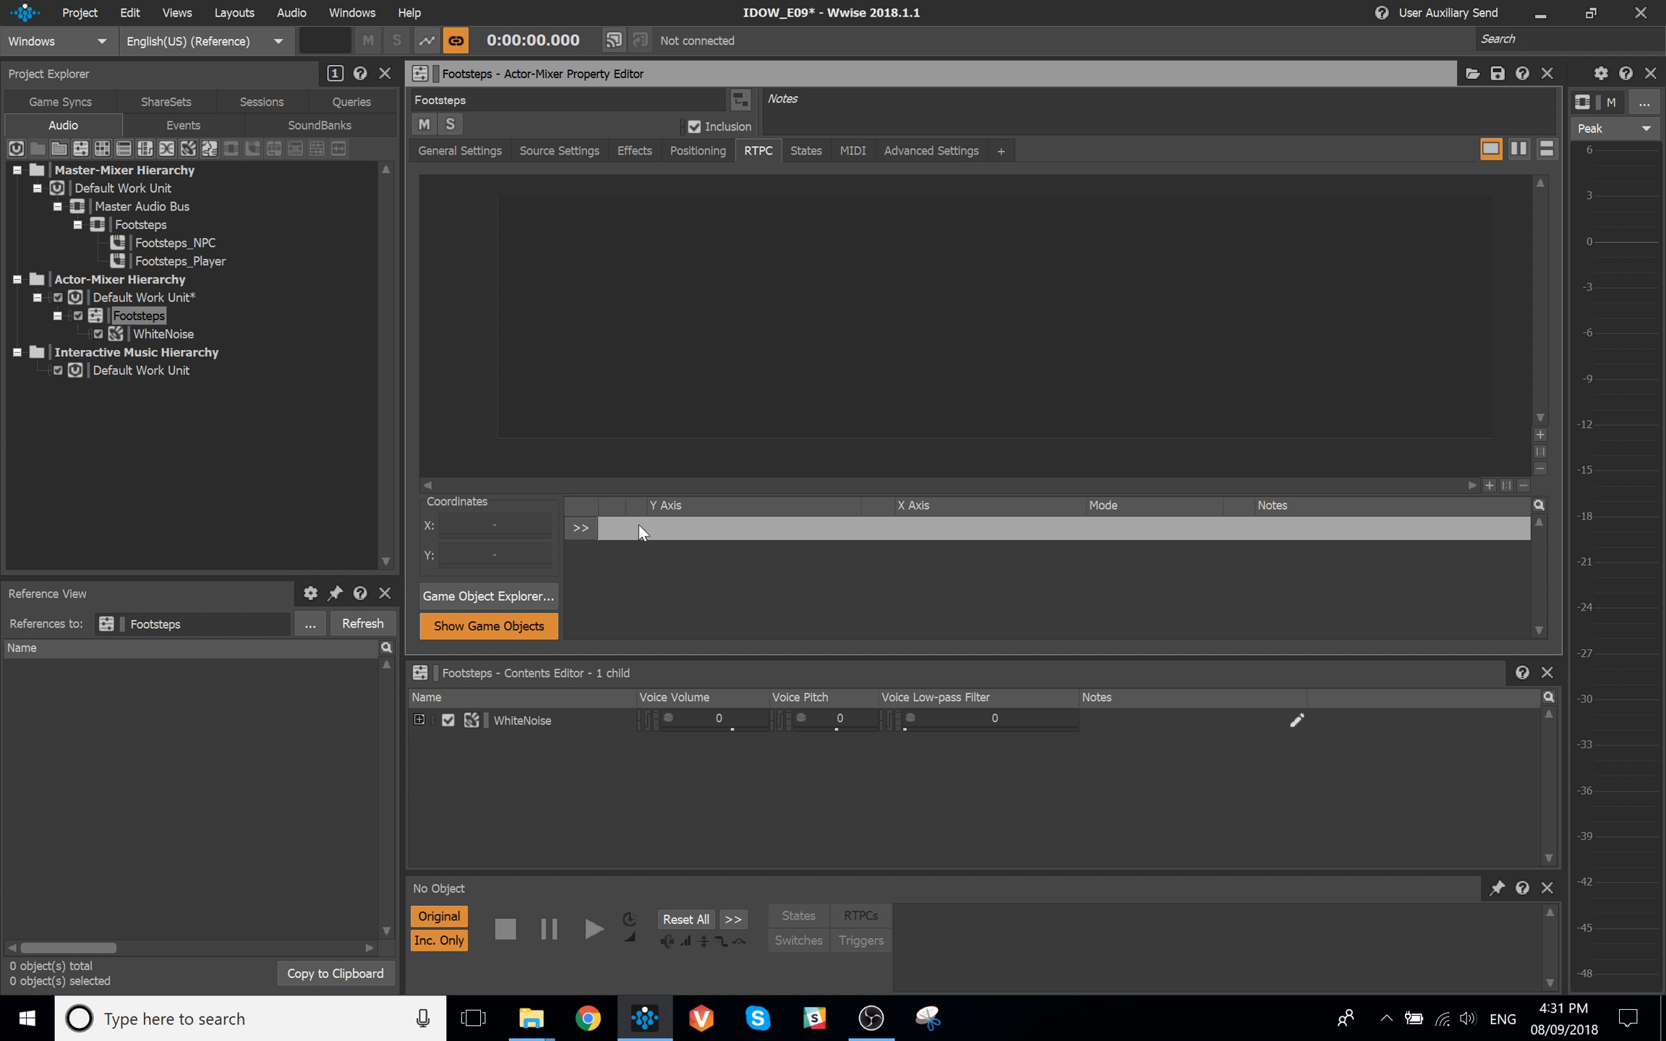
left_click(590, 528)
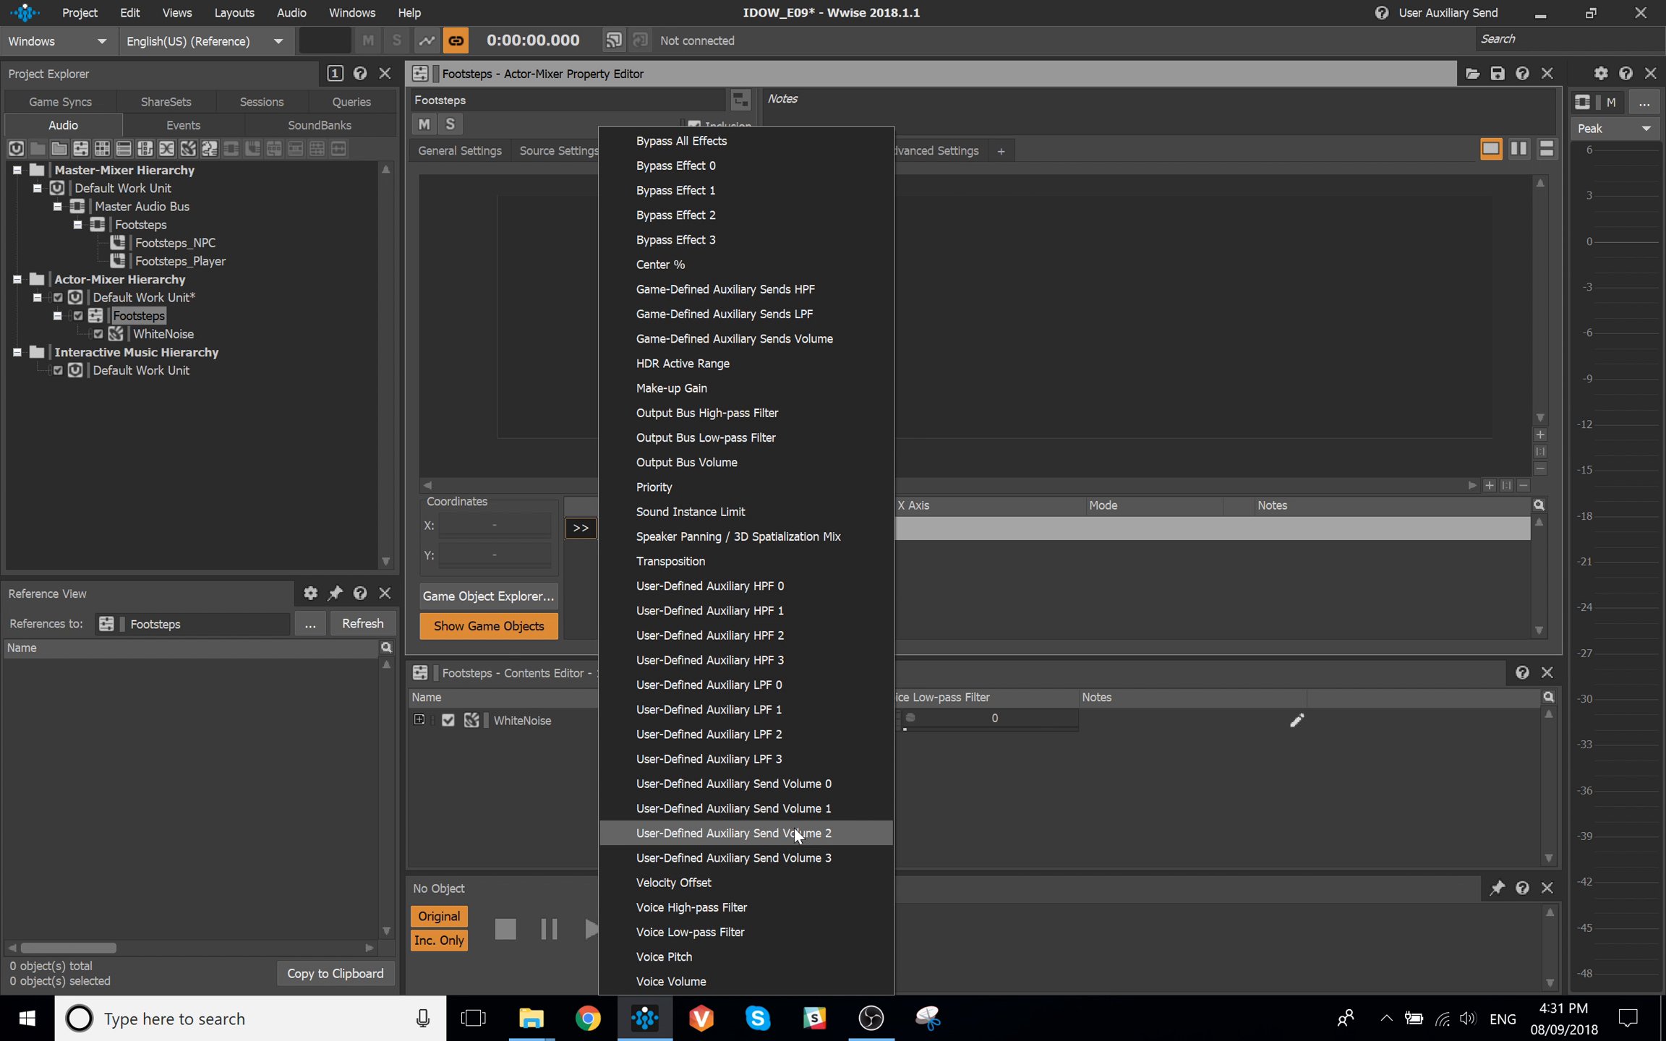
left_click(800, 787)
left_click(877, 528)
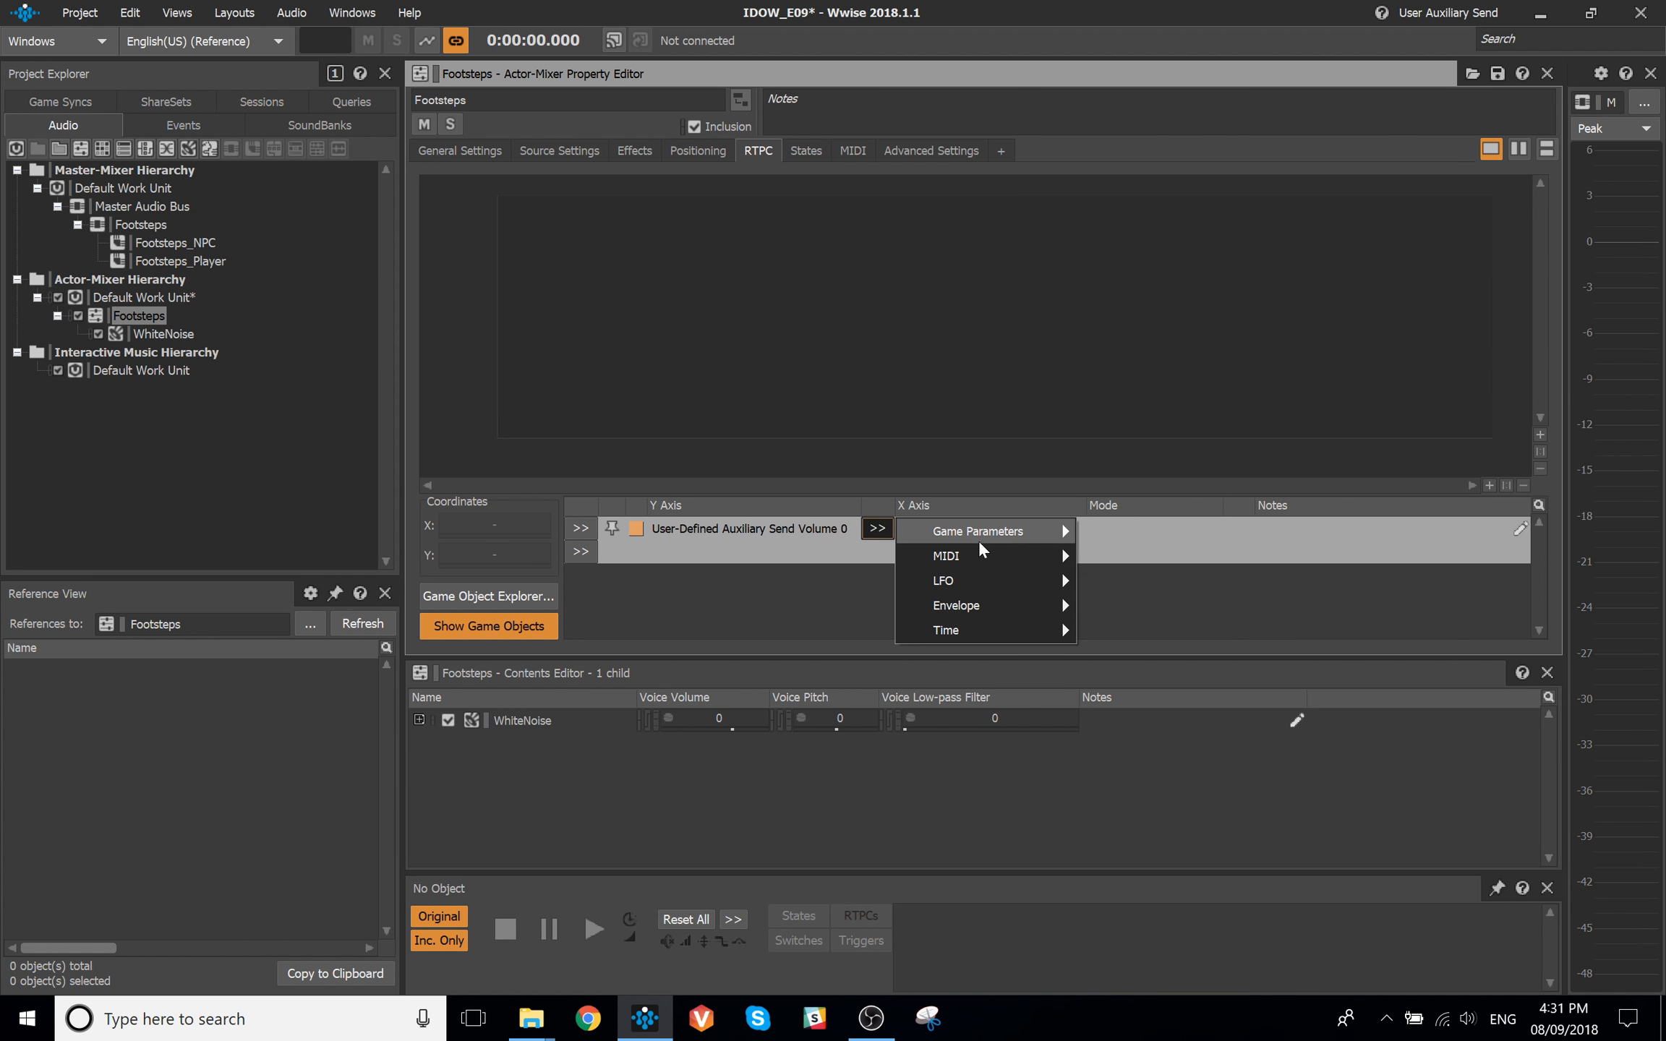
mouse_move(1011, 534)
left_click(1178, 568)
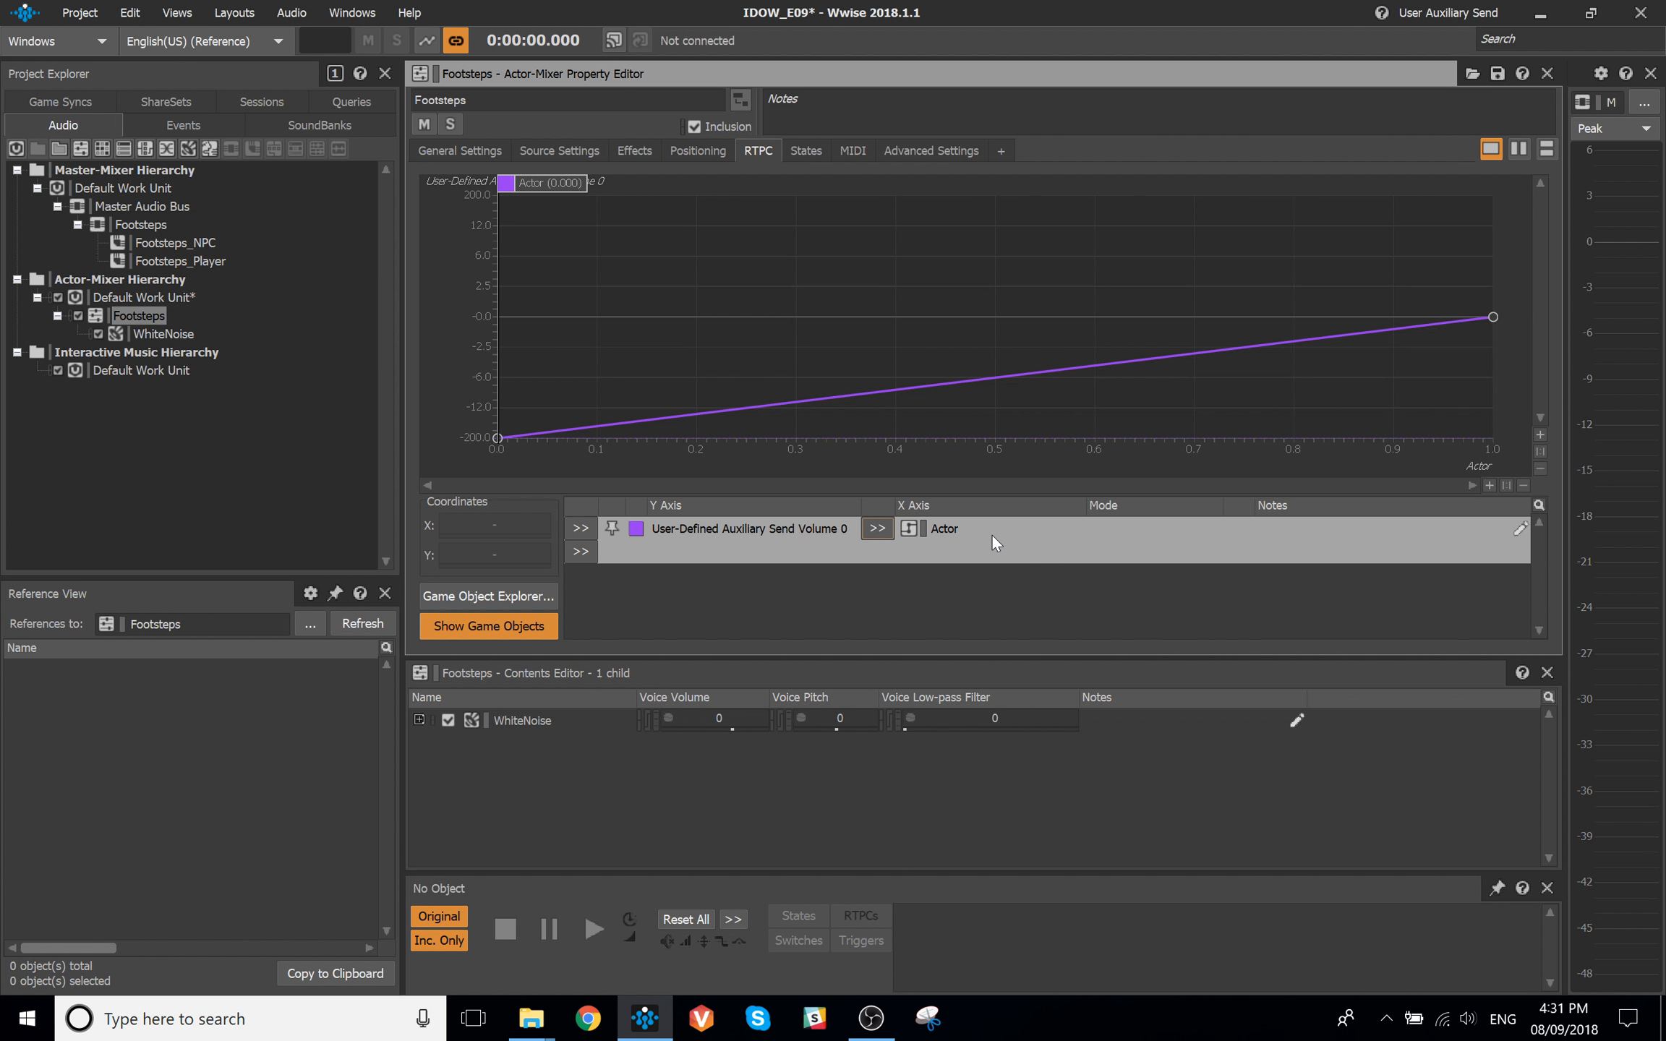
Set the send 0 curve's start point to 0, make the curve constant, and add a point near mid-range at -200
double_click(495, 553)
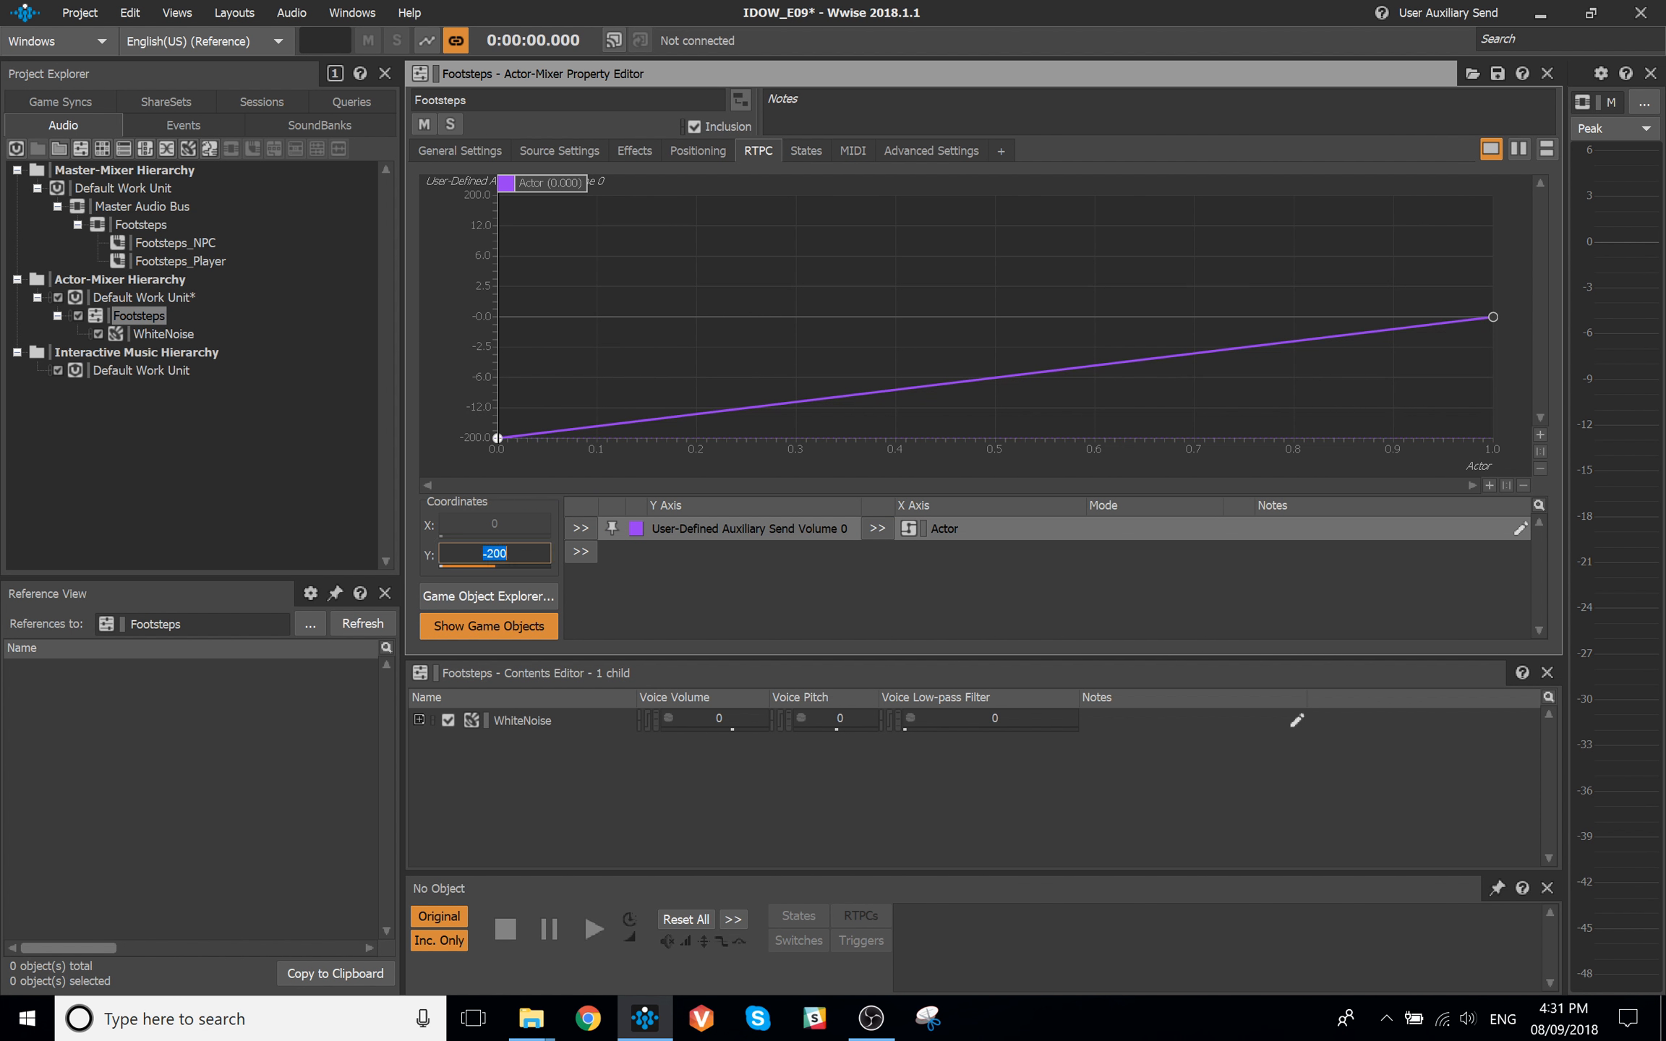
type("0")
key("Return")
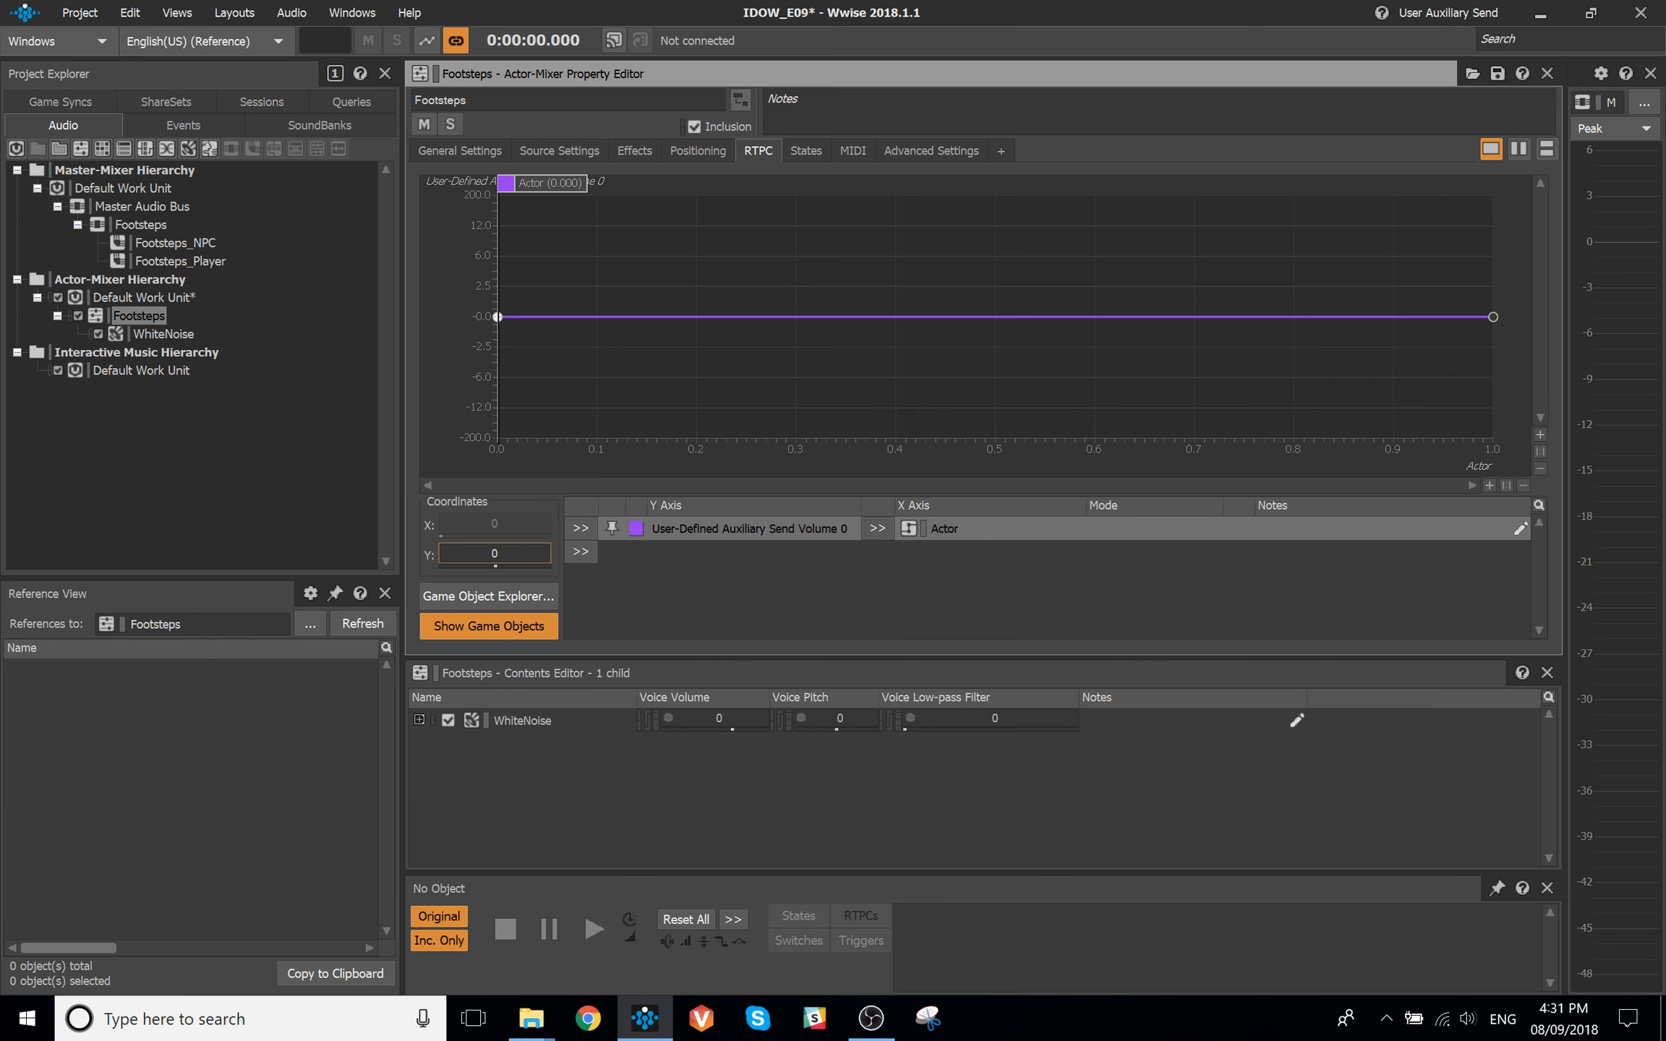
right_click(643, 316)
left_click(772, 509)
double_click(1028, 316)
left_click_drag(1022, 327, 1014, 549)
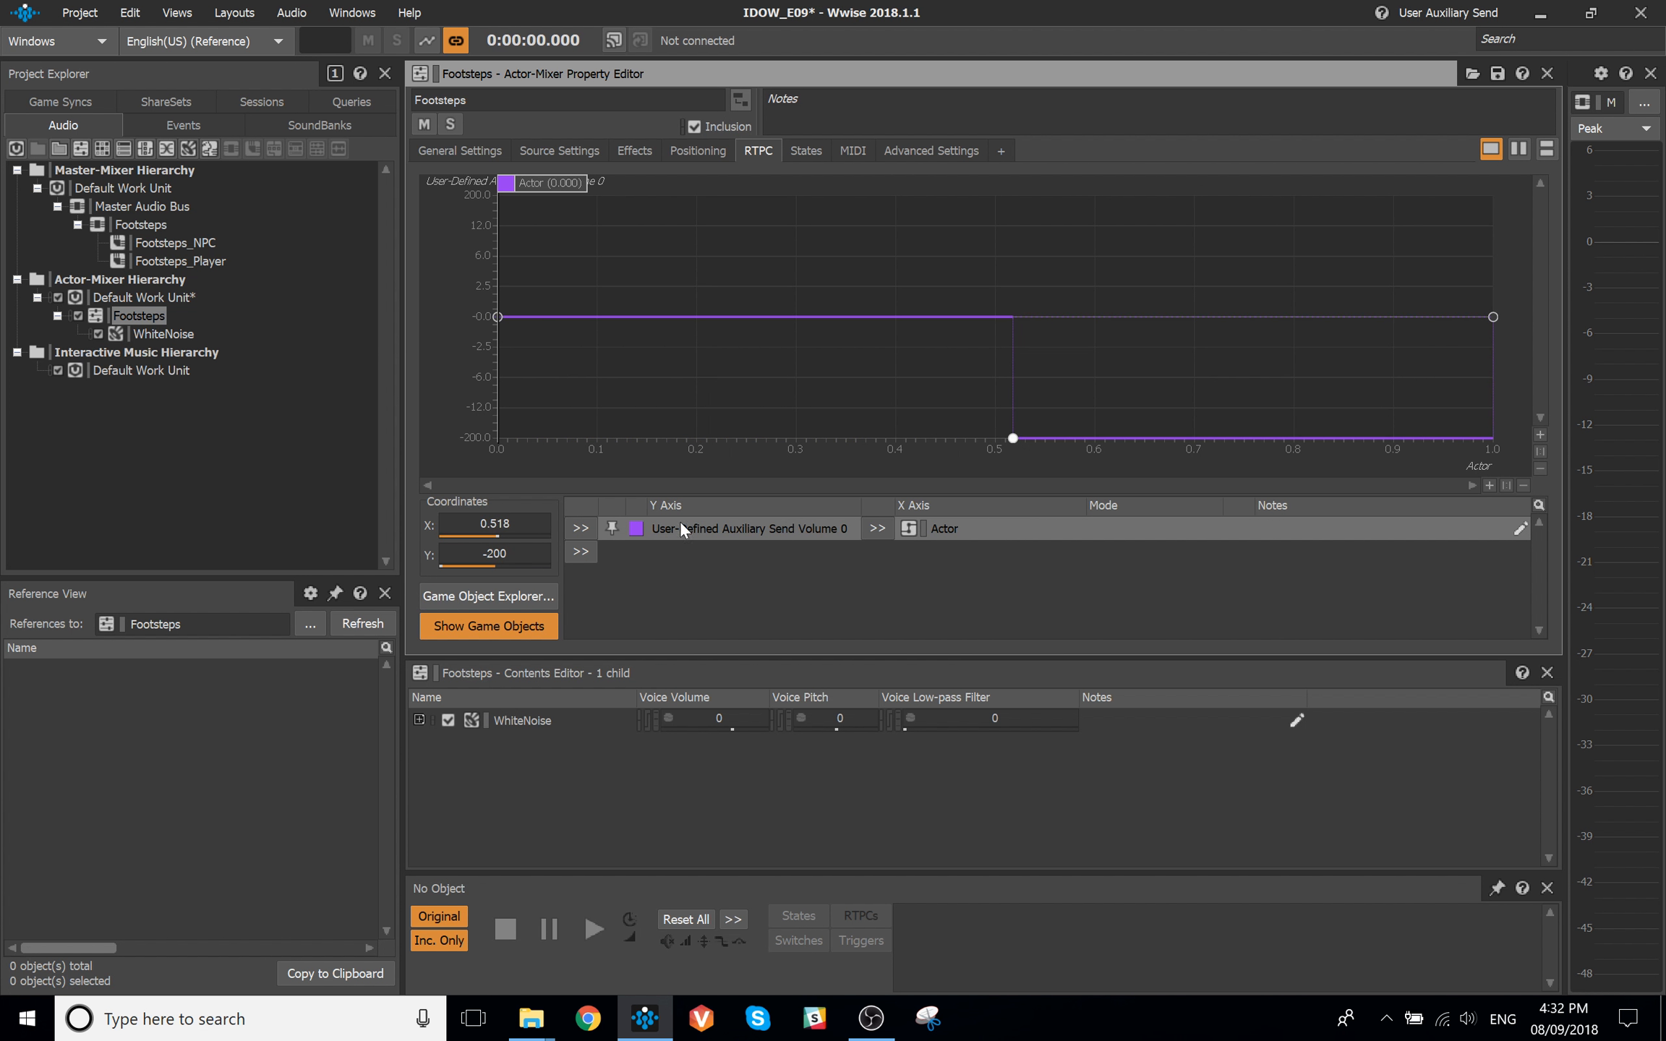
Set the middle point of the send 0 curve to X 0.5 and lower its end point to -200
left_click(494, 524)
type("0.5")
key("Return")
left_click_drag(1493, 317, 1493, 438)
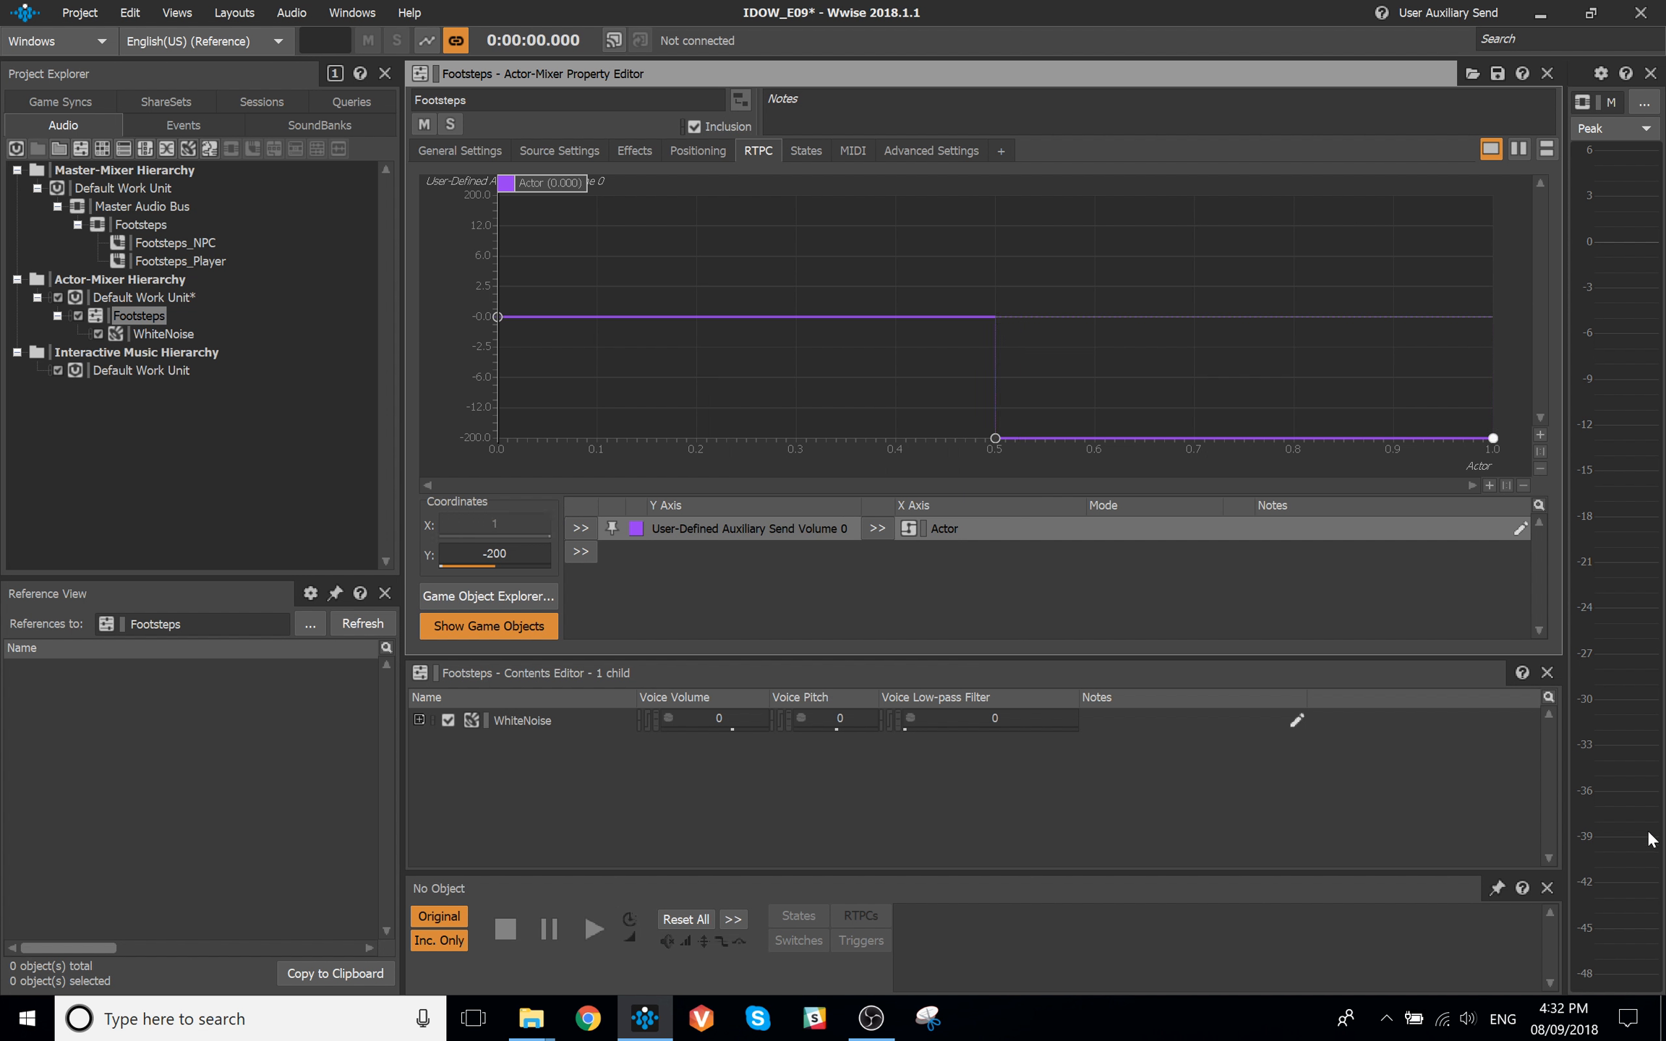
left_click(714, 407)
Duplicate the Auxiliary Send Volume 0 curve and reassign the copy to User-Defined Auxiliary Send Volume 1
left_click(805, 528)
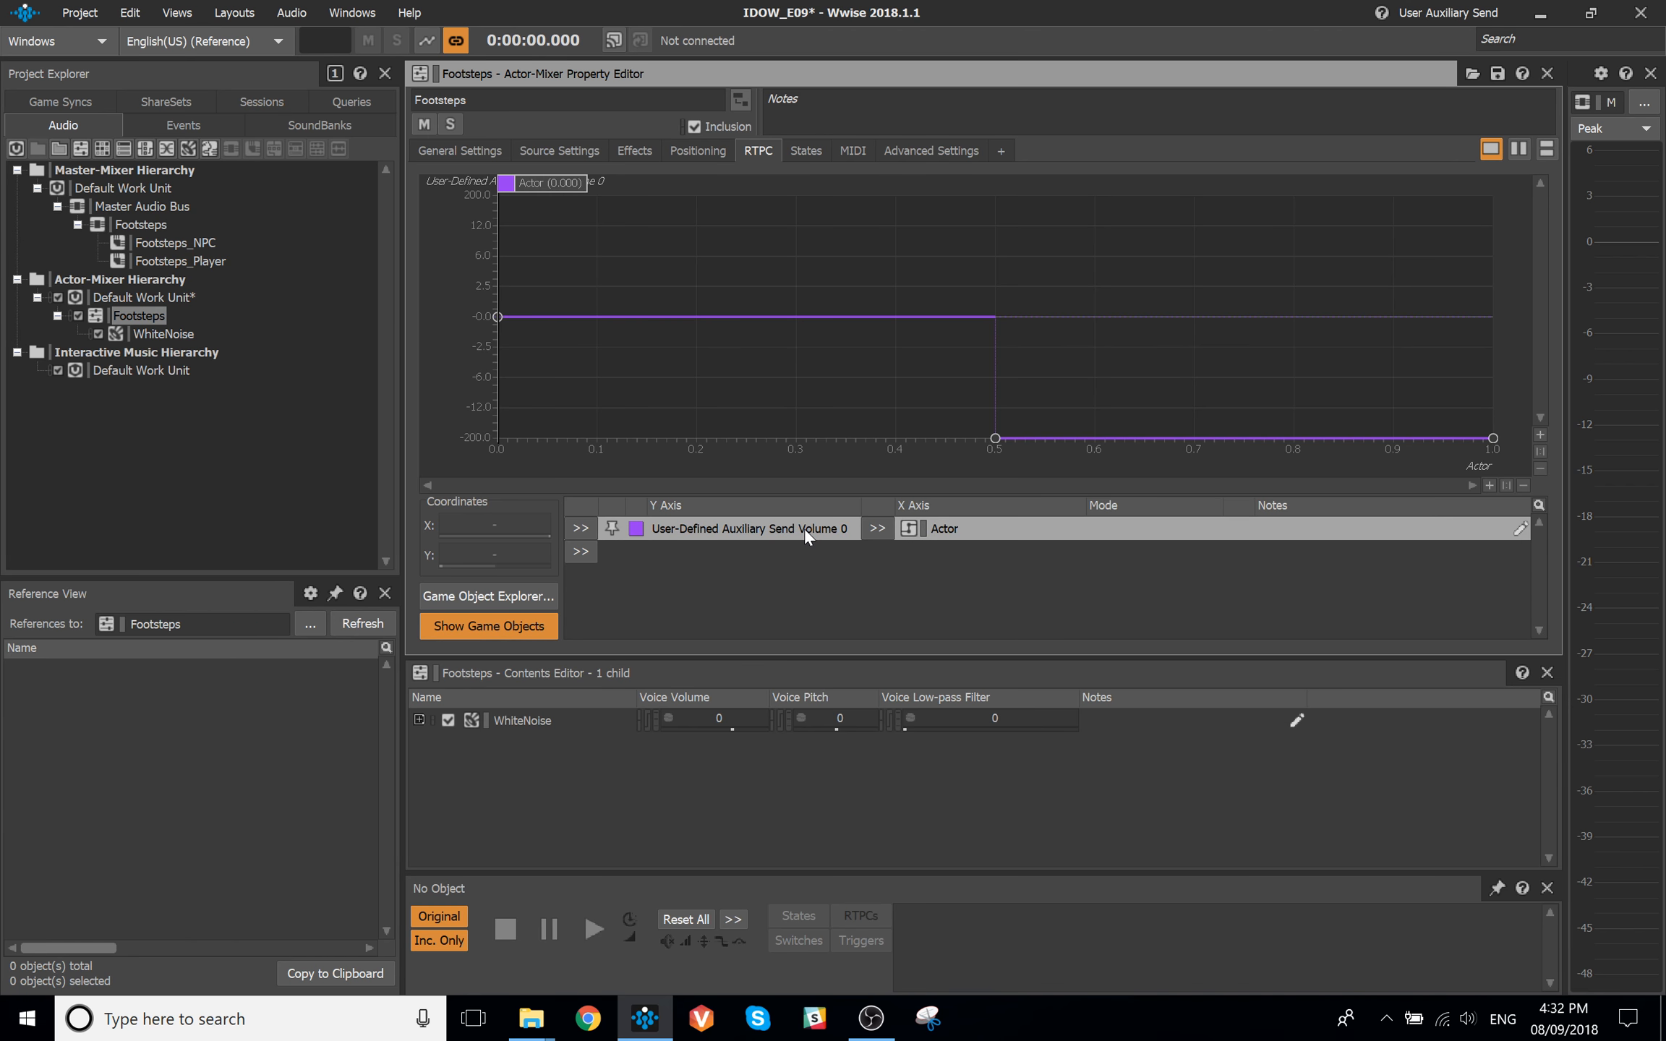
key("ctrl+c")
key("ctrl+v")
left_click(718, 552)
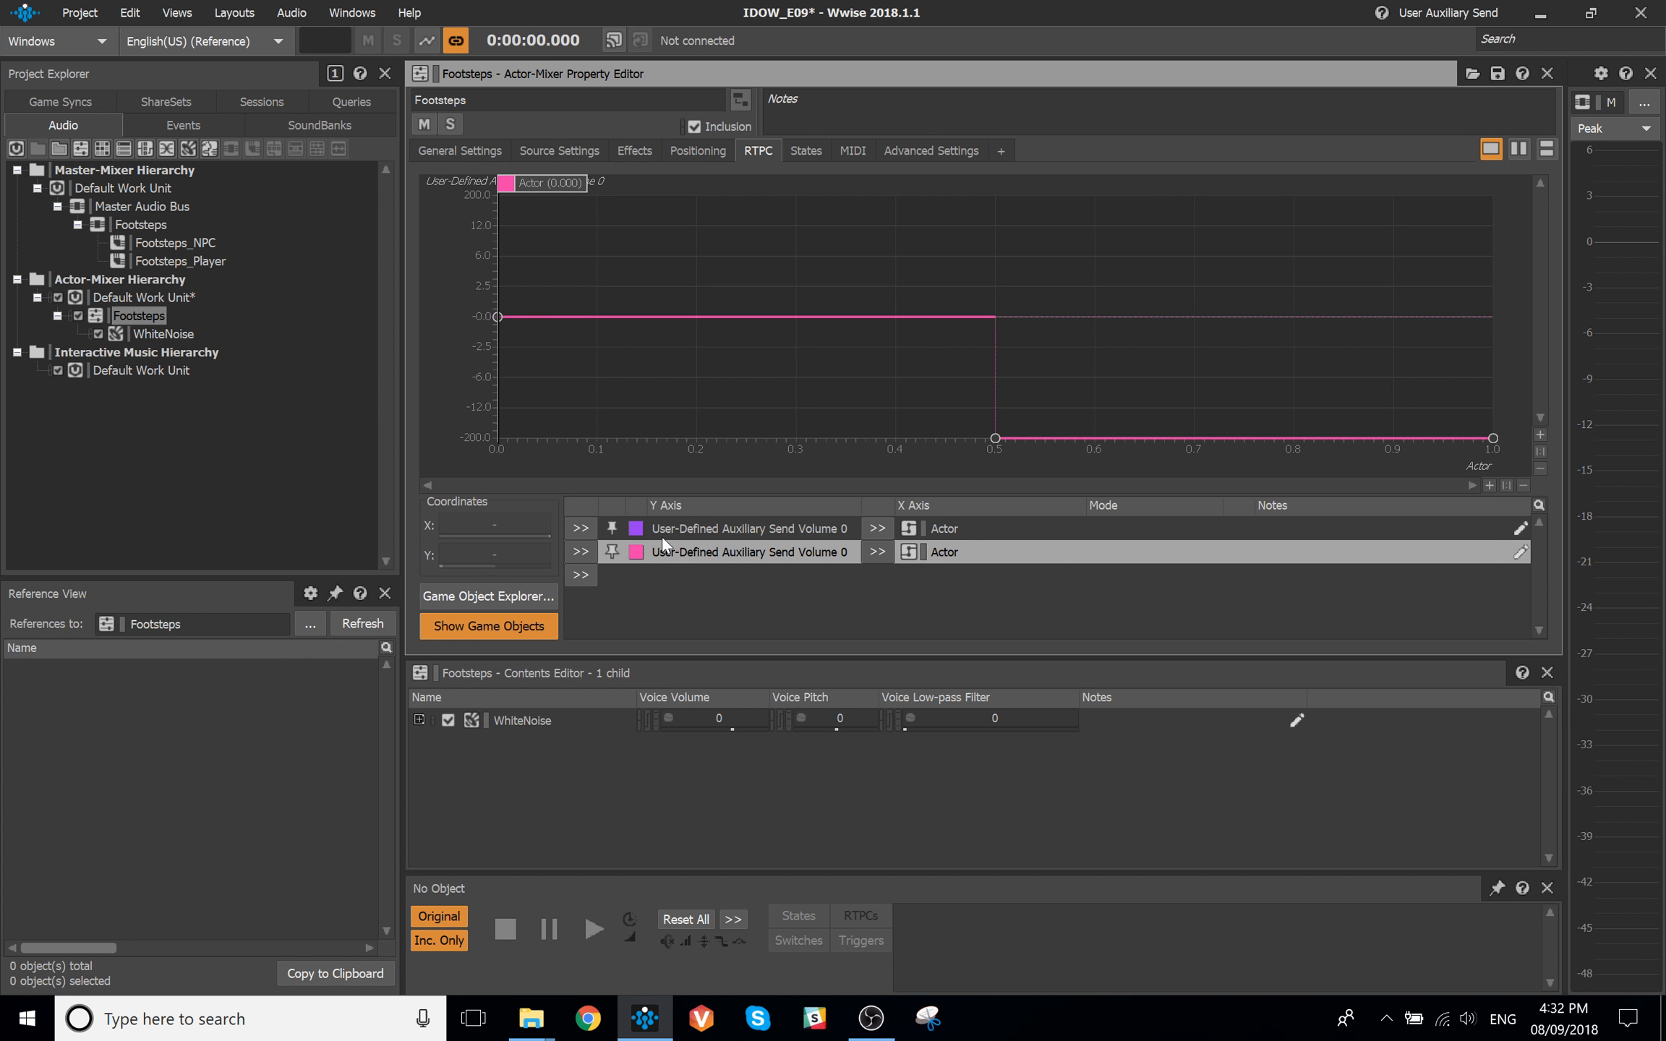
left_click(590, 545)
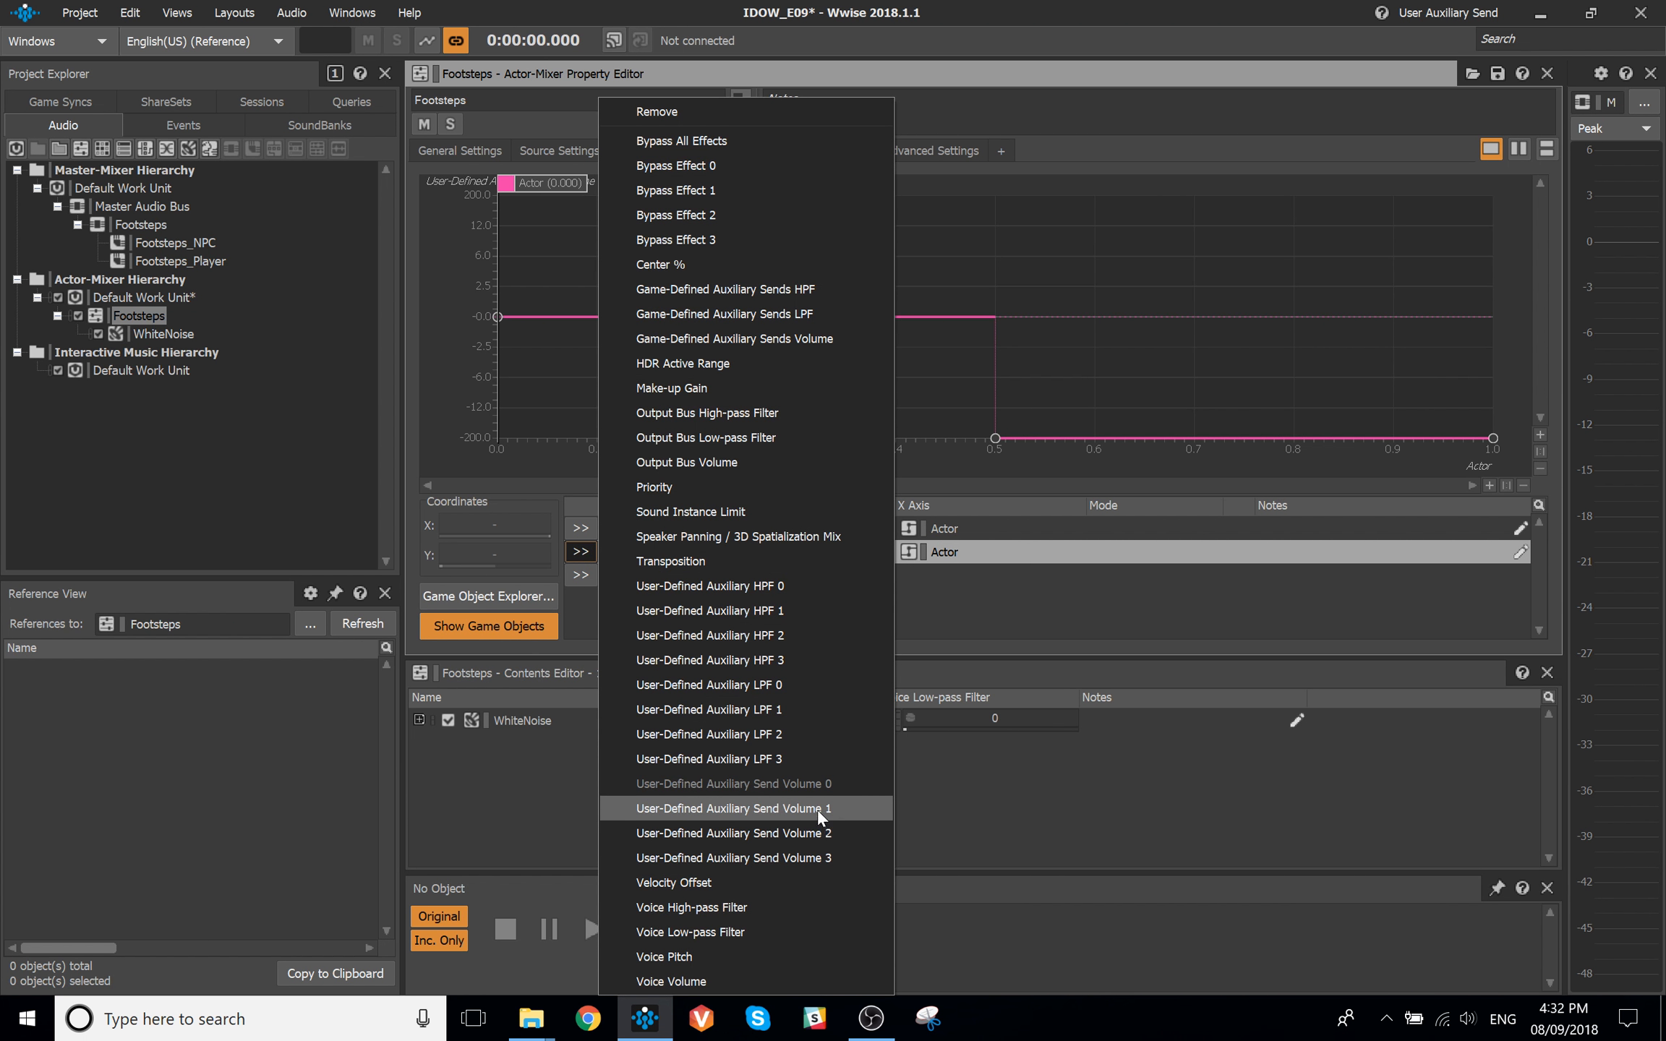
left_click(817, 810)
left_click(753, 584)
left_click(759, 553)
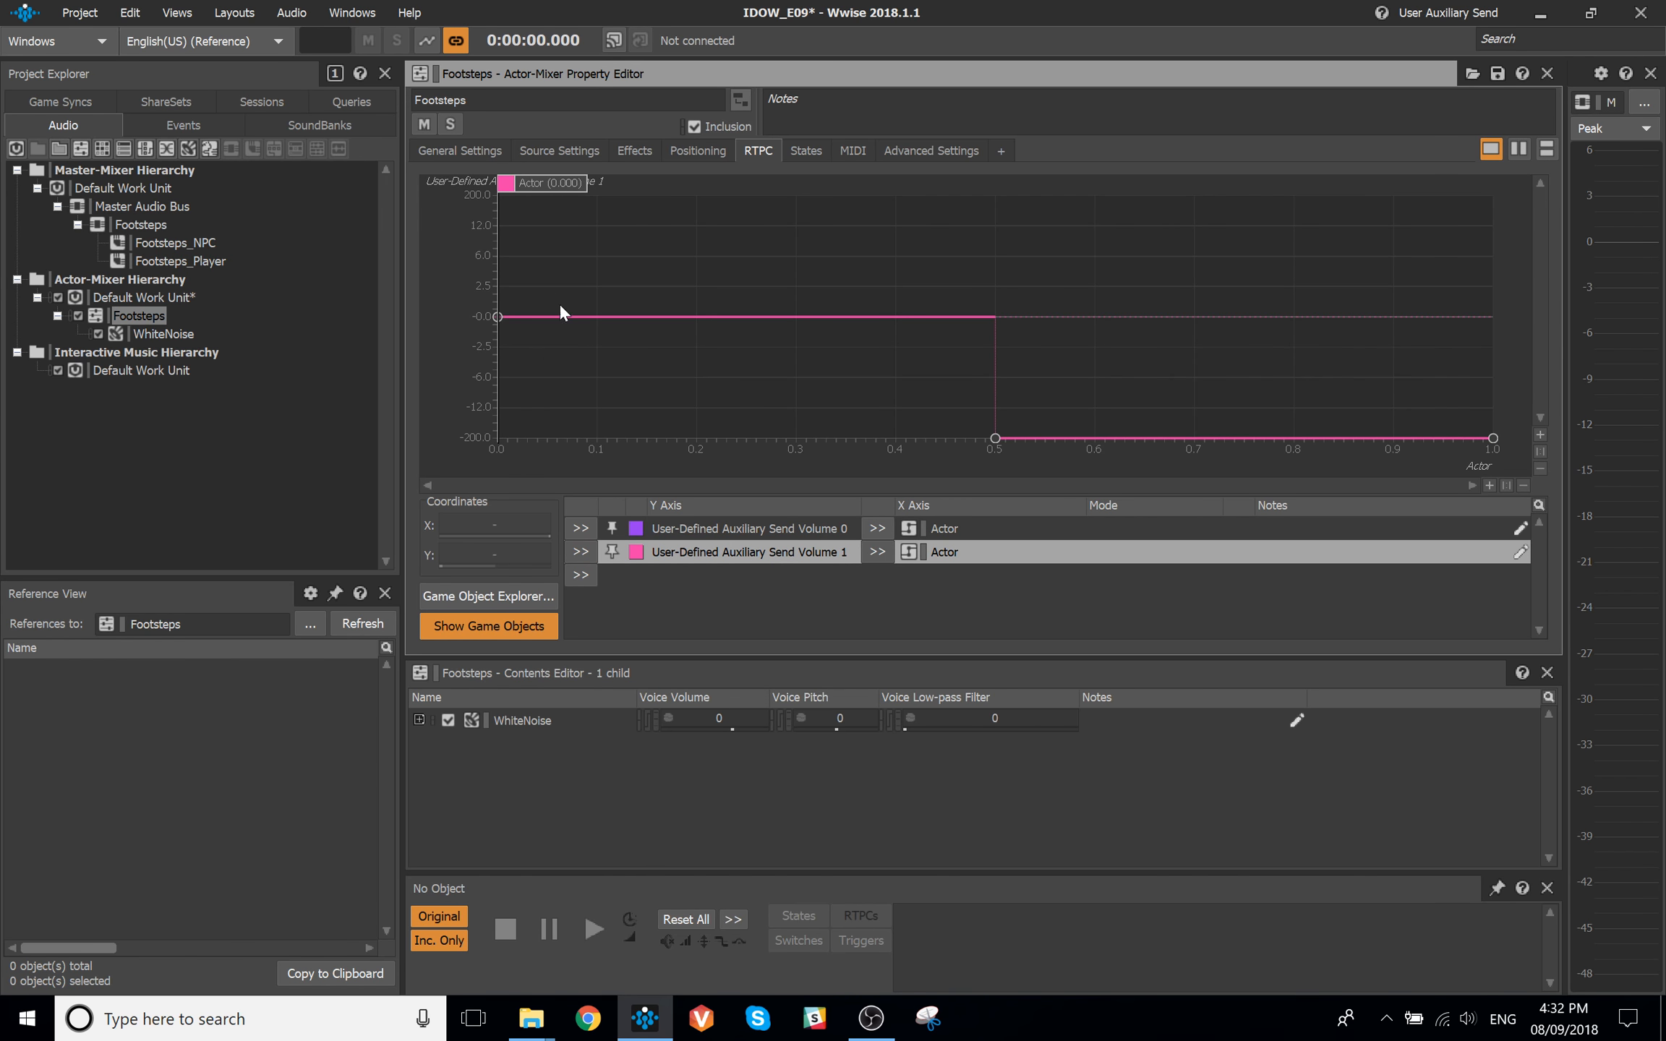
Invert the send 1 curve by setting its start point to -200 and its points at Actor 0.5 and 1 to 0
left_click(498, 316)
type("-200")
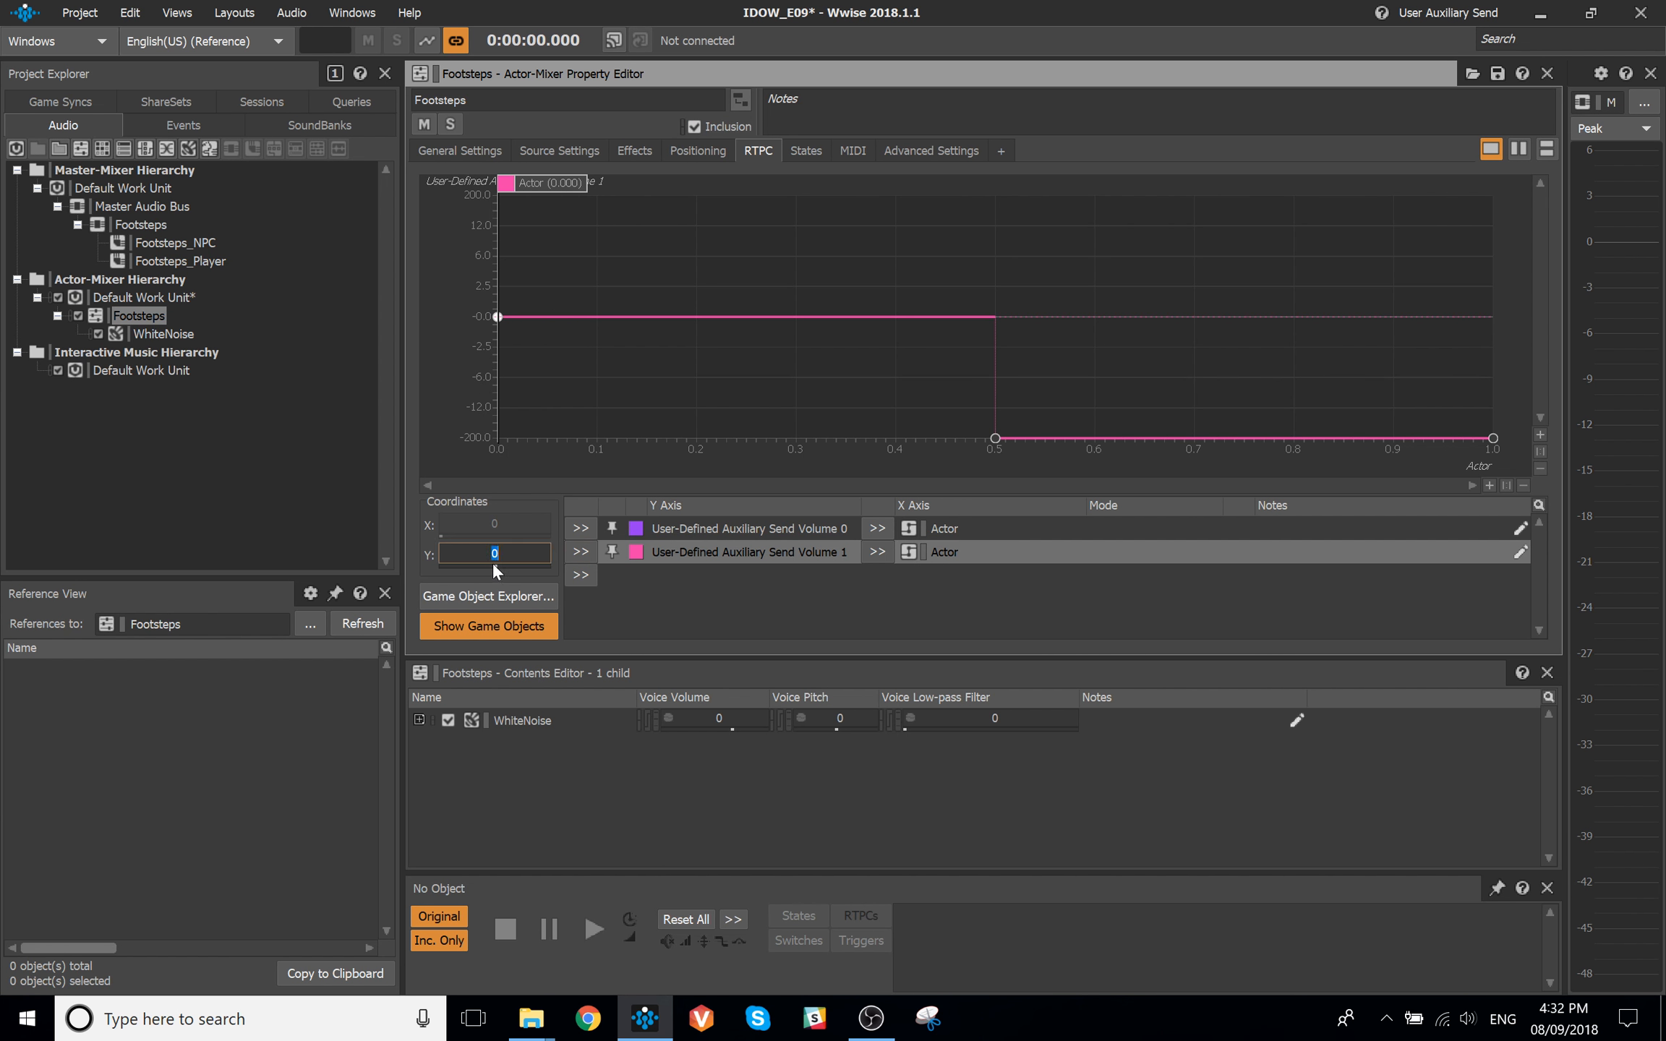
key("Return")
left_click(995, 438)
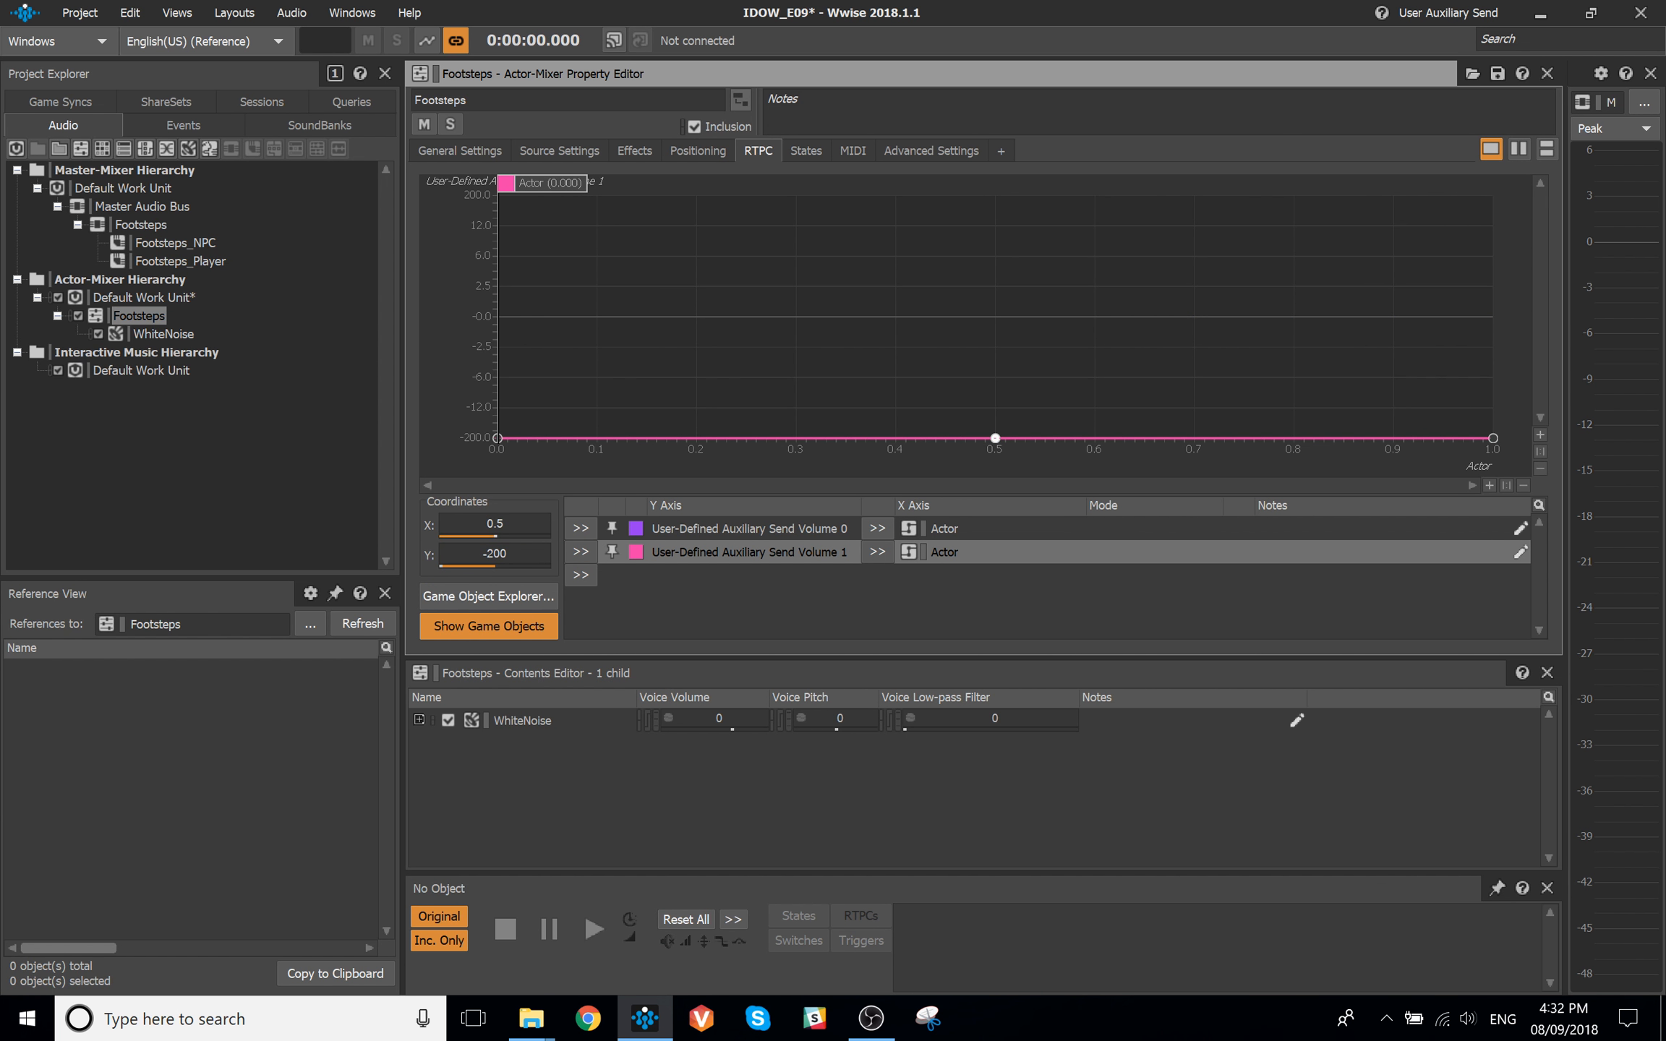
left_click(494, 554)
type("0")
key("Return")
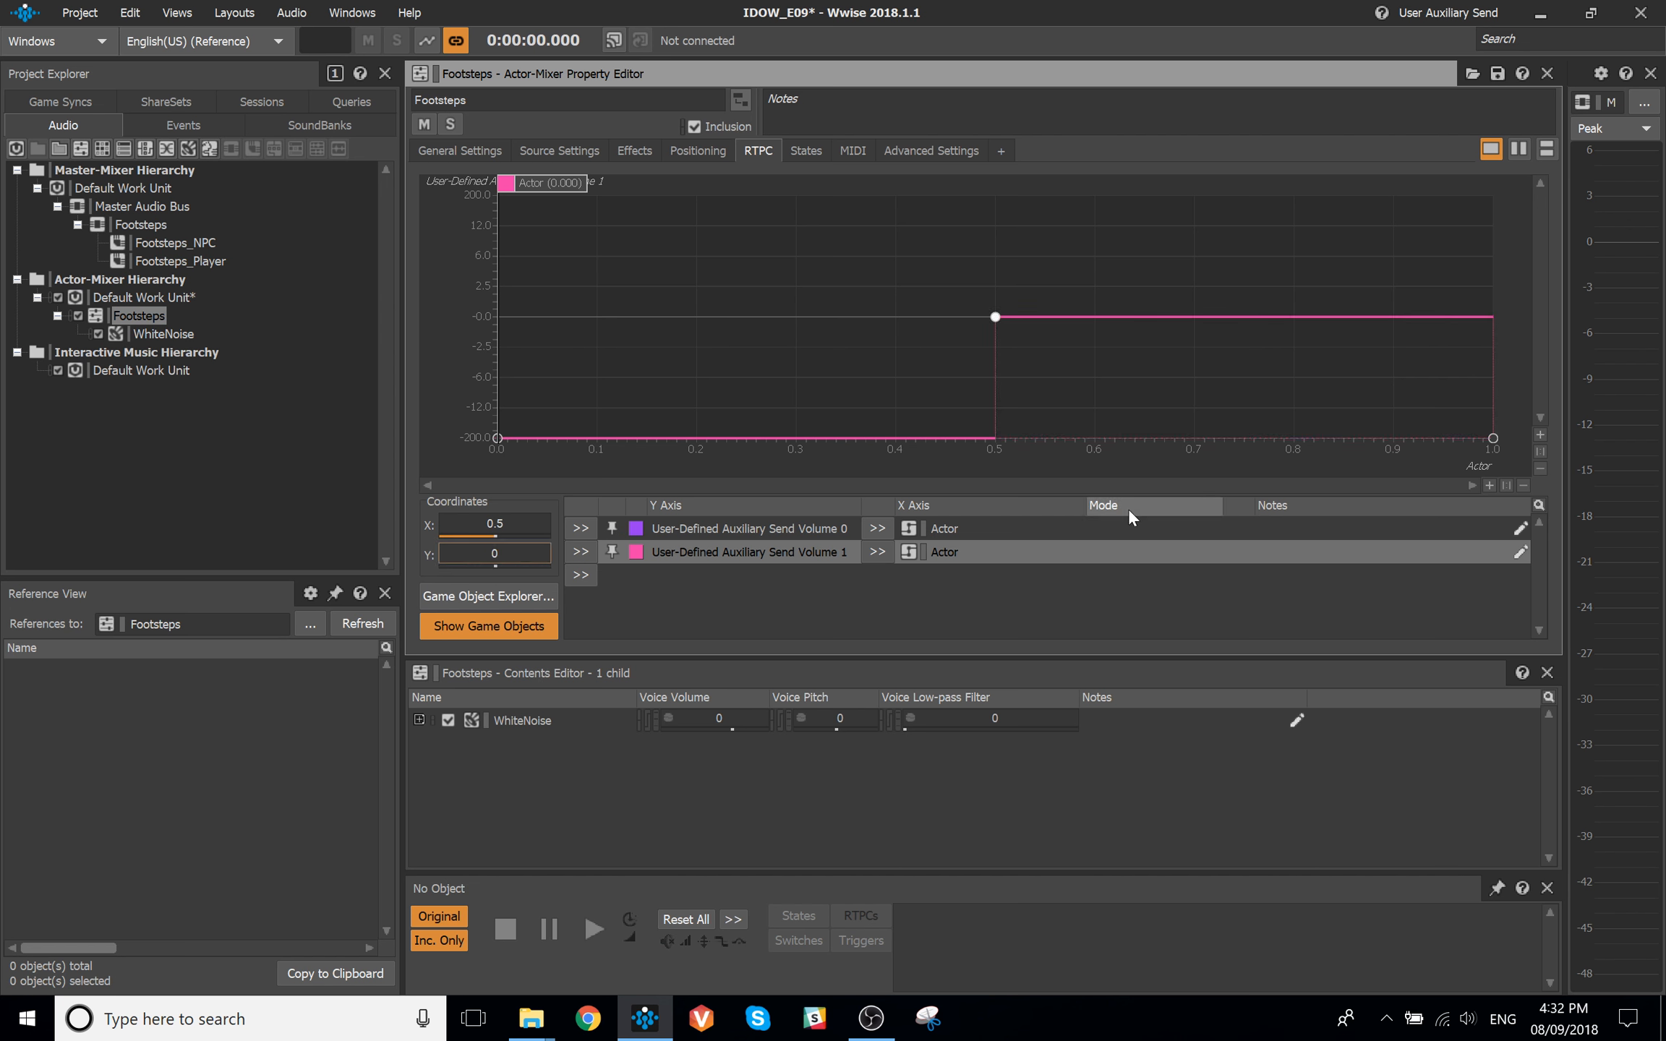
left_click_drag(1326, 387, 1533, 479)
left_click(495, 553)
type("0")
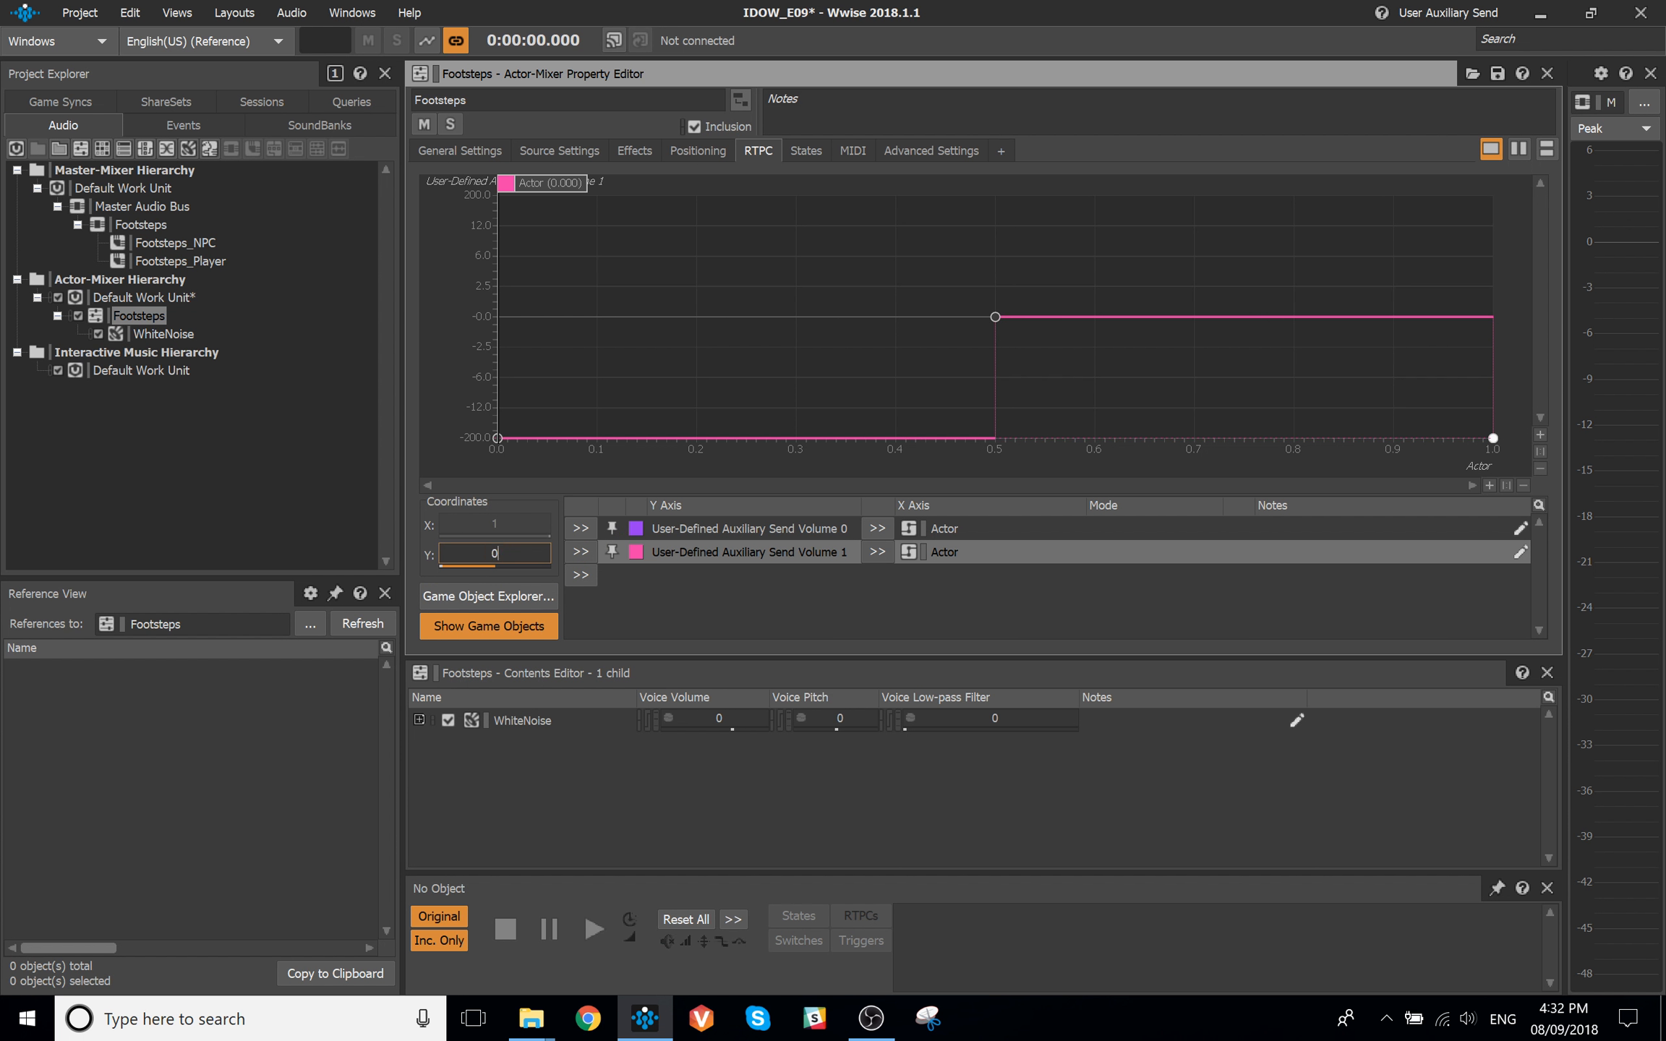
key("Return")
Compare both auxiliary send curves together and review the Actor game parameter's range and notes
left_click(992, 528, "ctrl")
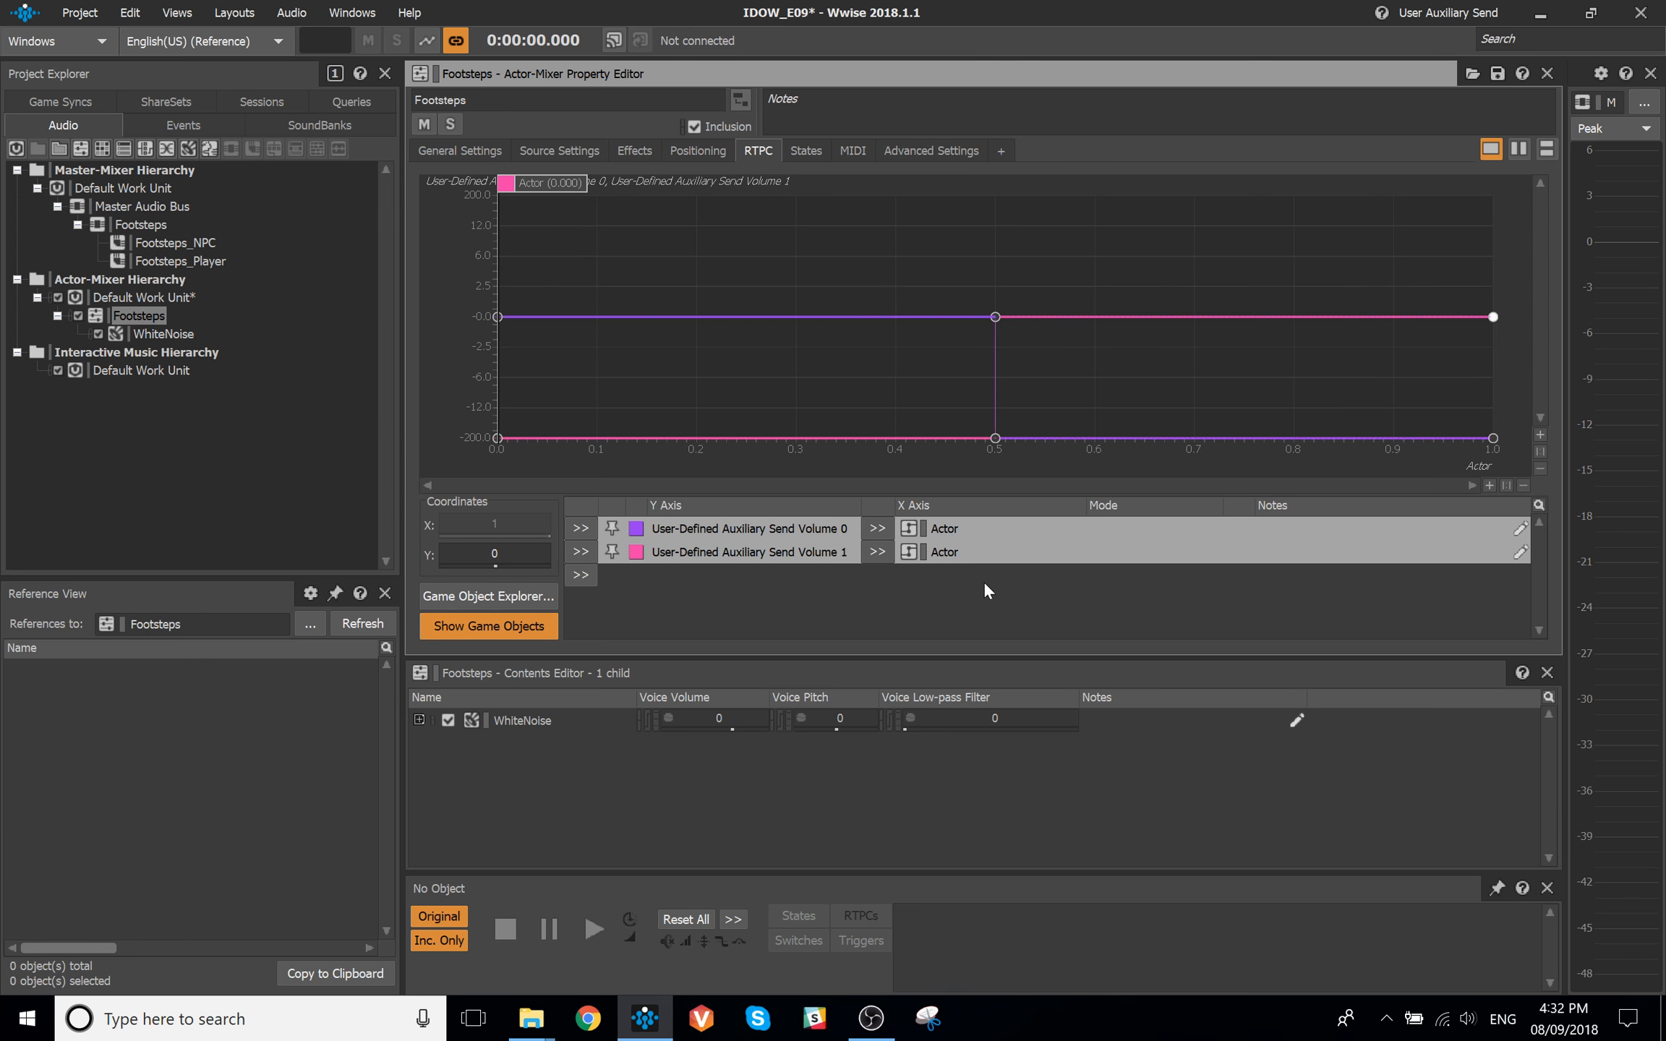
left_click(1112, 230)
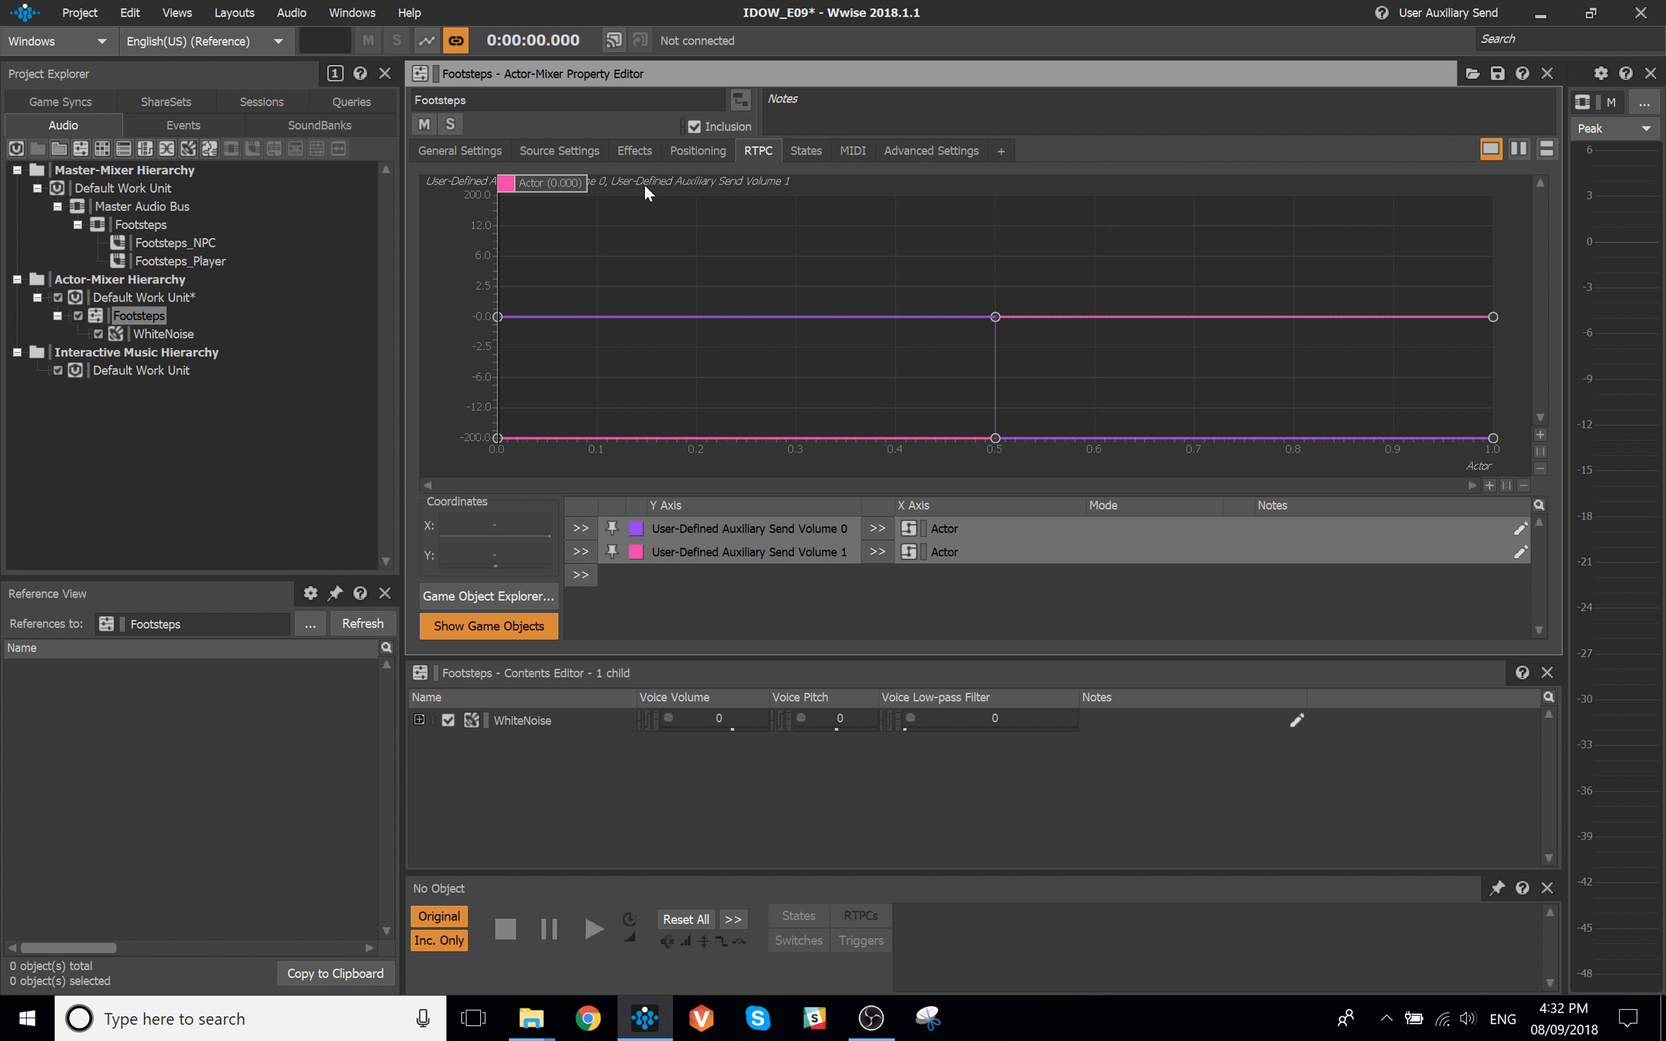
left_click_drag(559, 182, 499, 208)
double_click(940, 526)
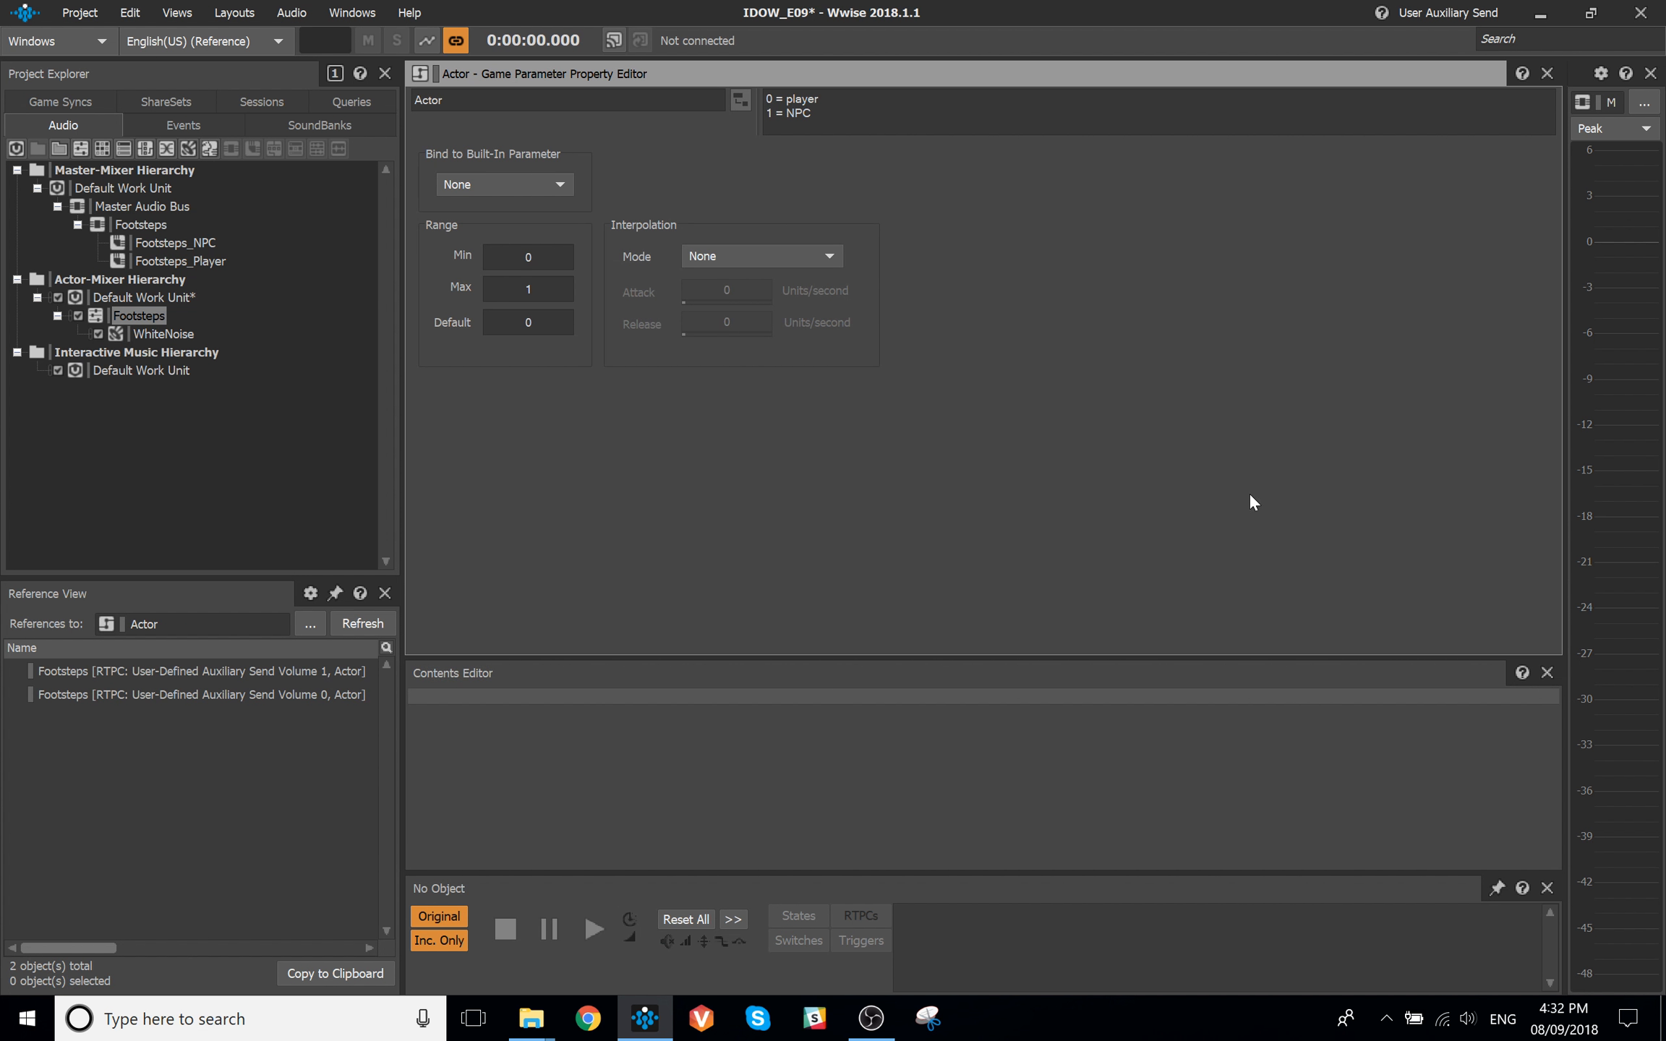
key("alt+Left")
Inspect the send 0 curve with the Actor cursor moved from 0 to 1, and the send 1 curve at Actor 1
left_click(745, 535)
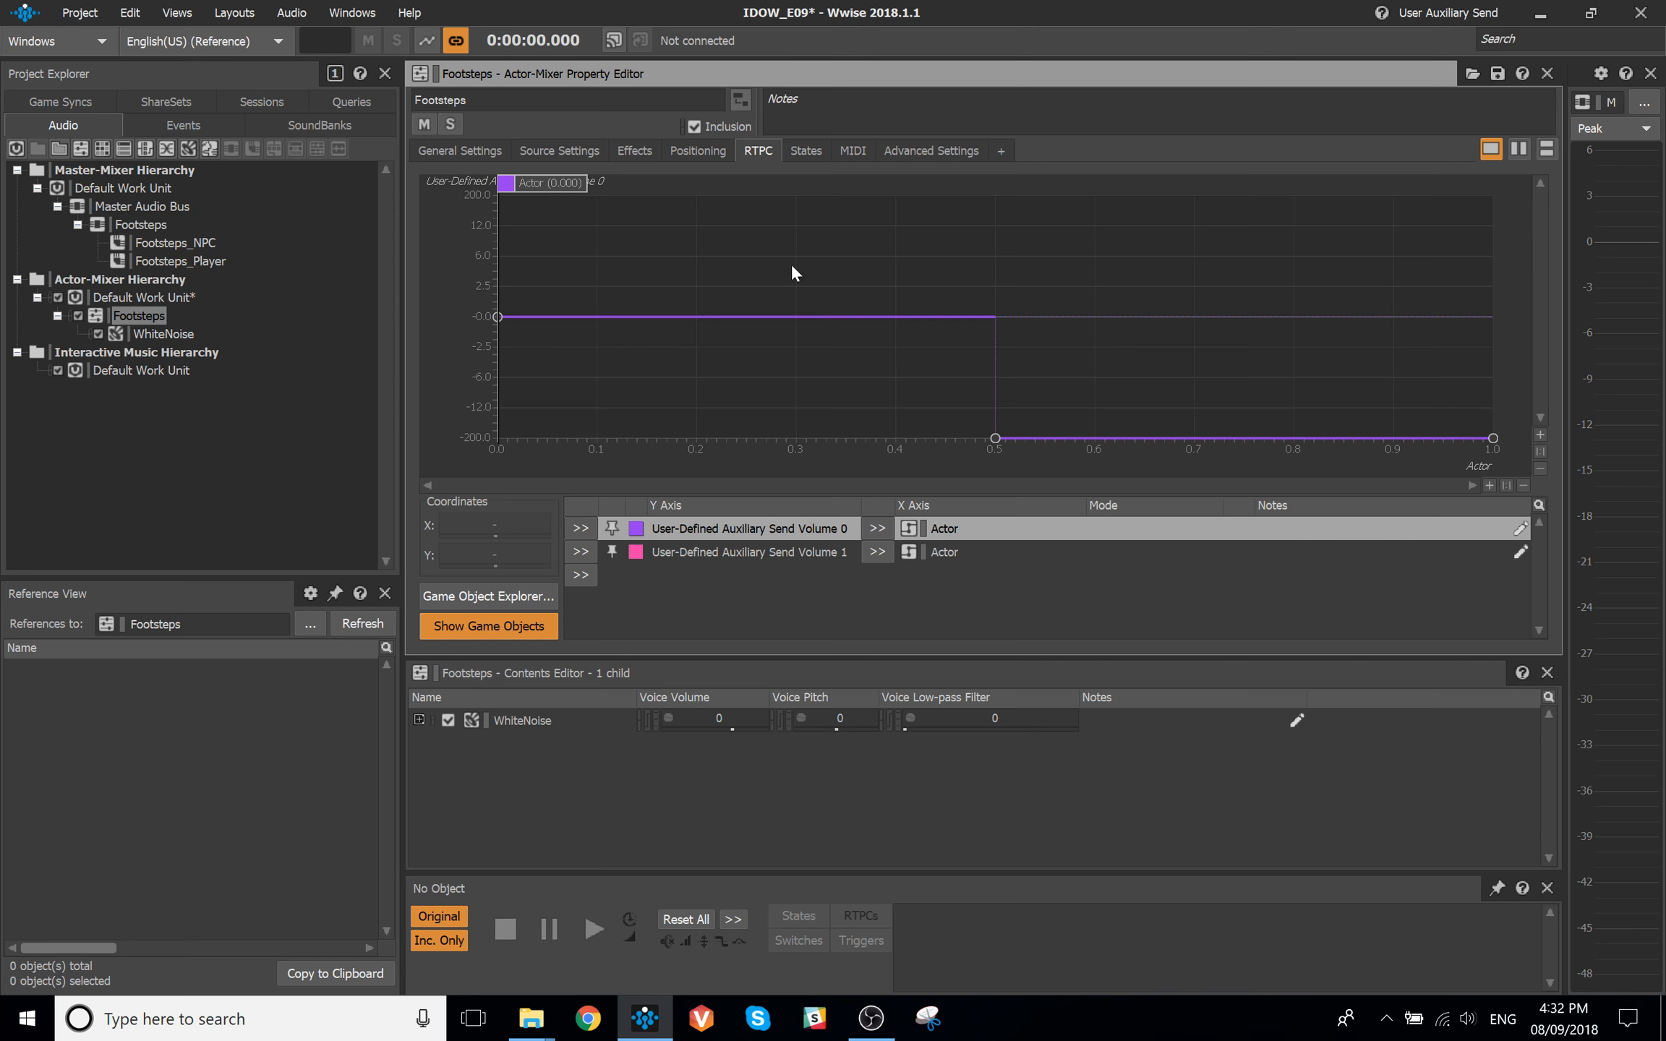
left_click_drag(534, 187, 1446, 185)
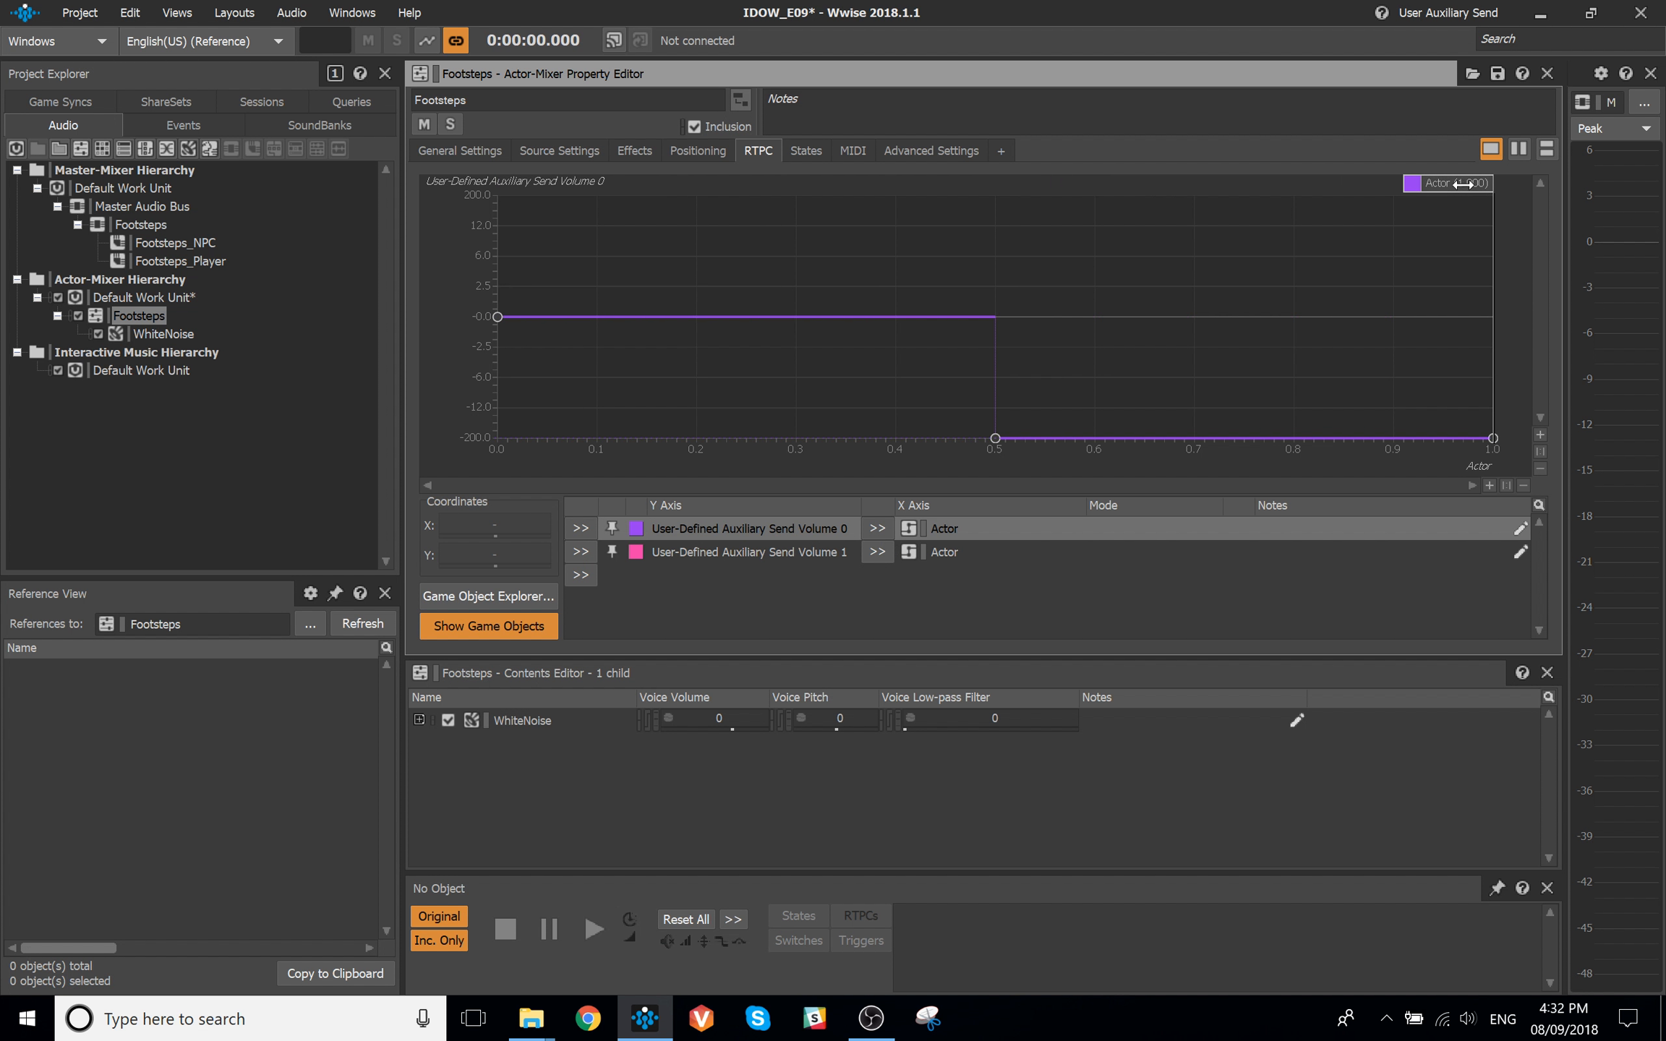
left_click(794, 556)
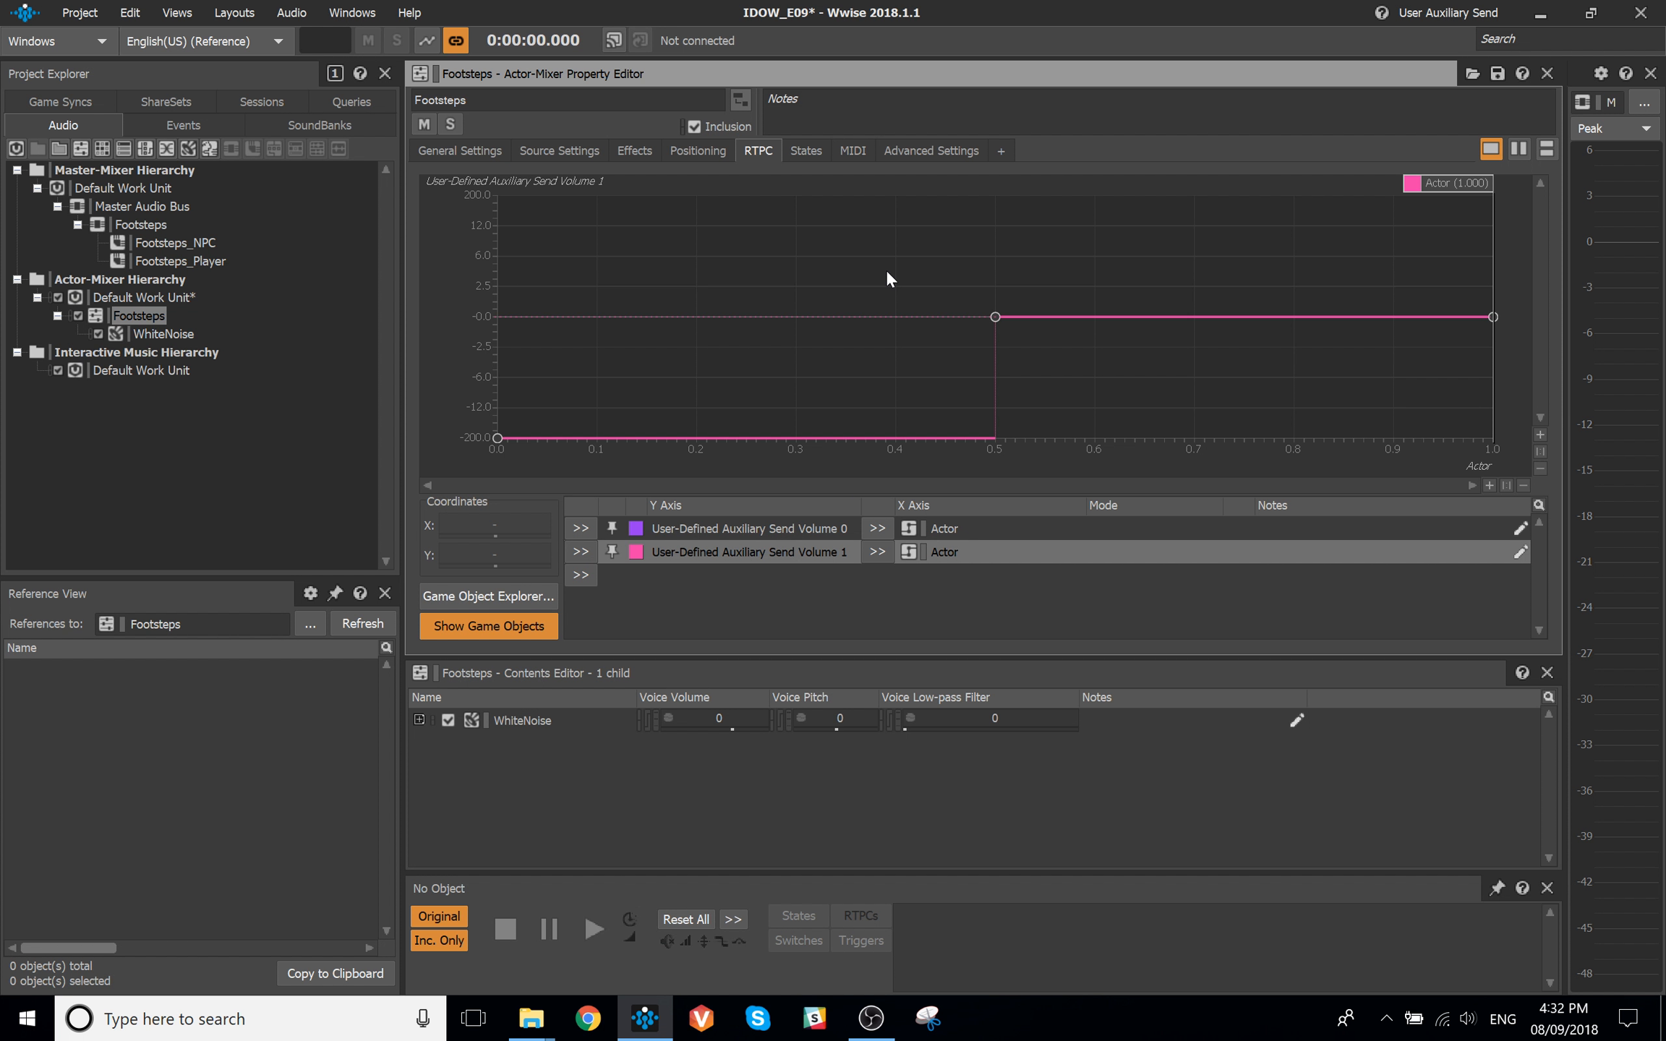
Switch to the mixer layout, load the IDOW_E09 mixing session, and add the Footsteps, Footsteps_Player and Footsteps_NPC buses to it
key("F8")
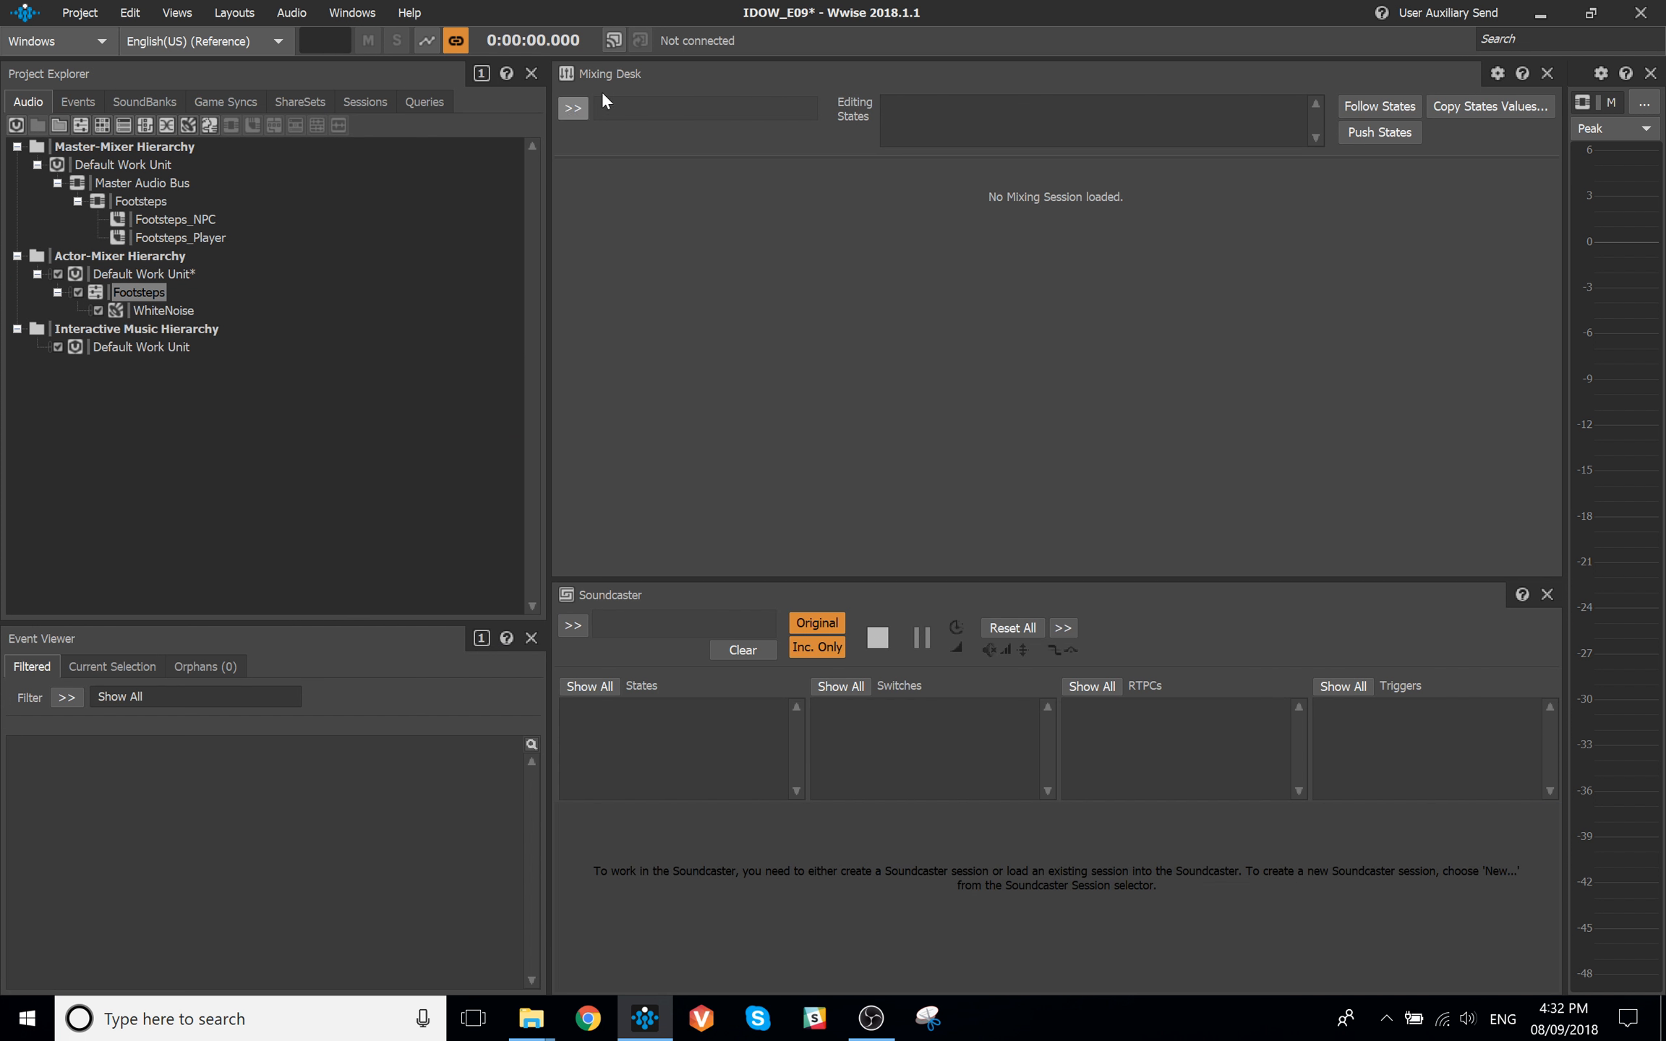
left_click(573, 108)
left_click(666, 140)
left_click_drag(160, 204, 787, 286)
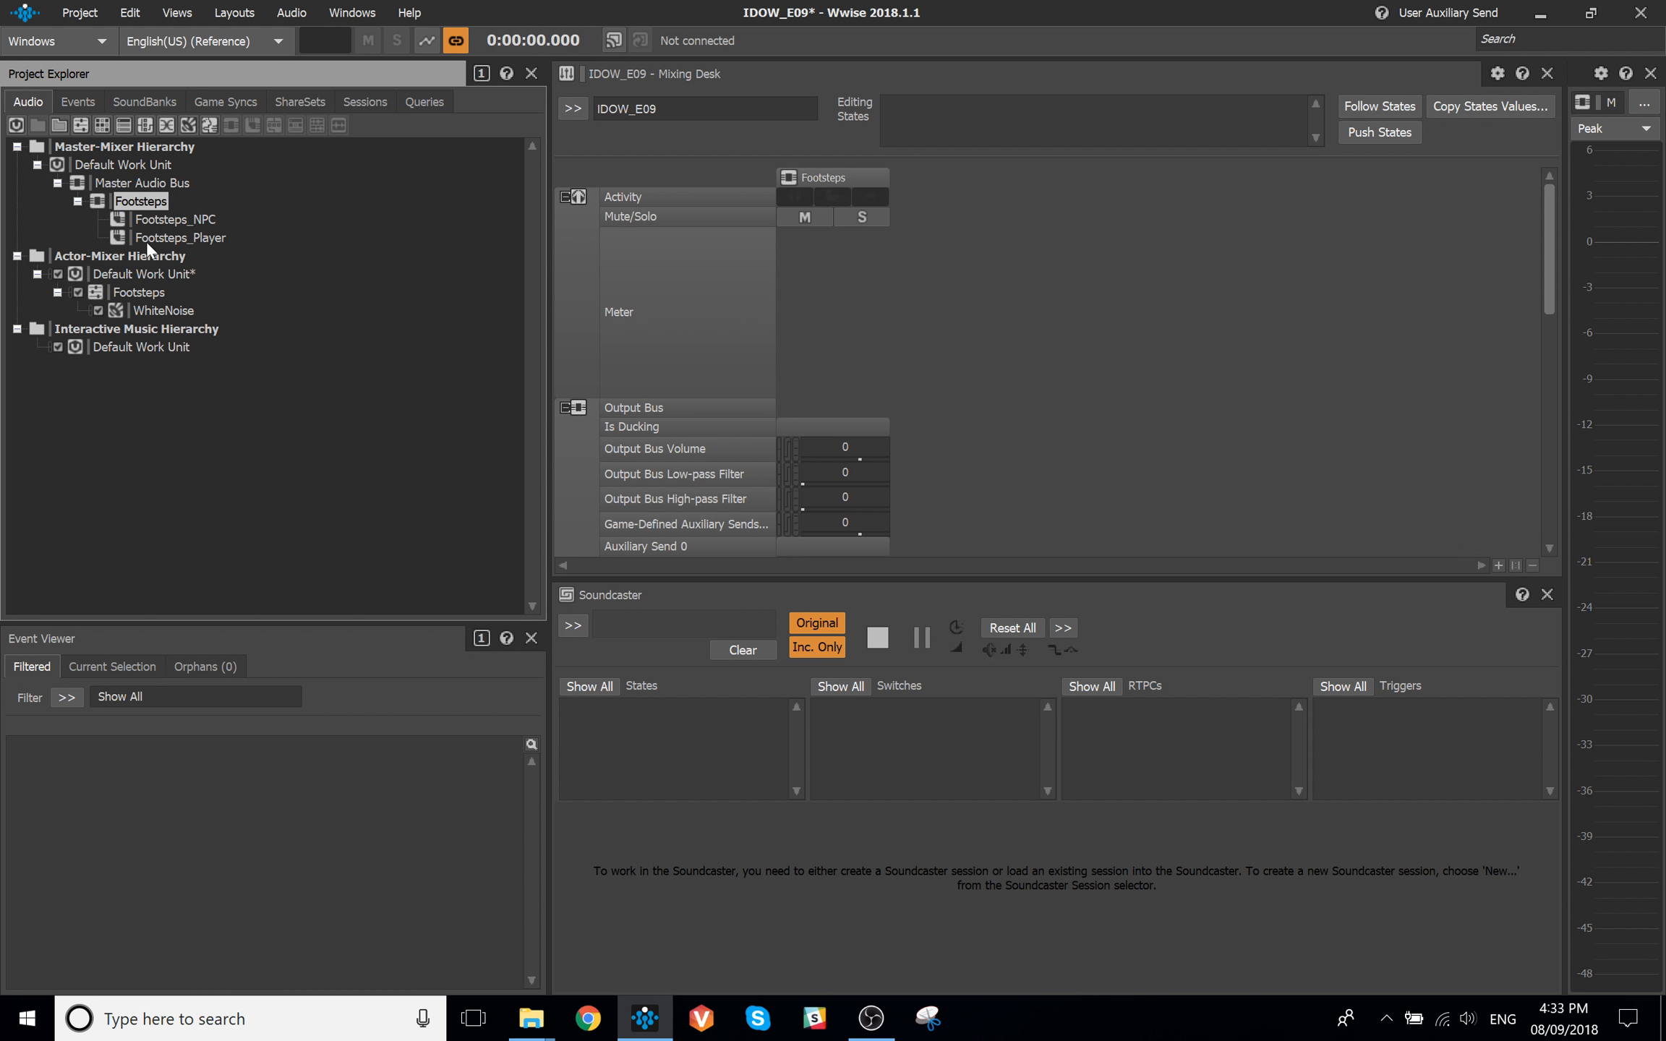
left_click(188, 238)
left_click_drag(188, 238, 1092, 284)
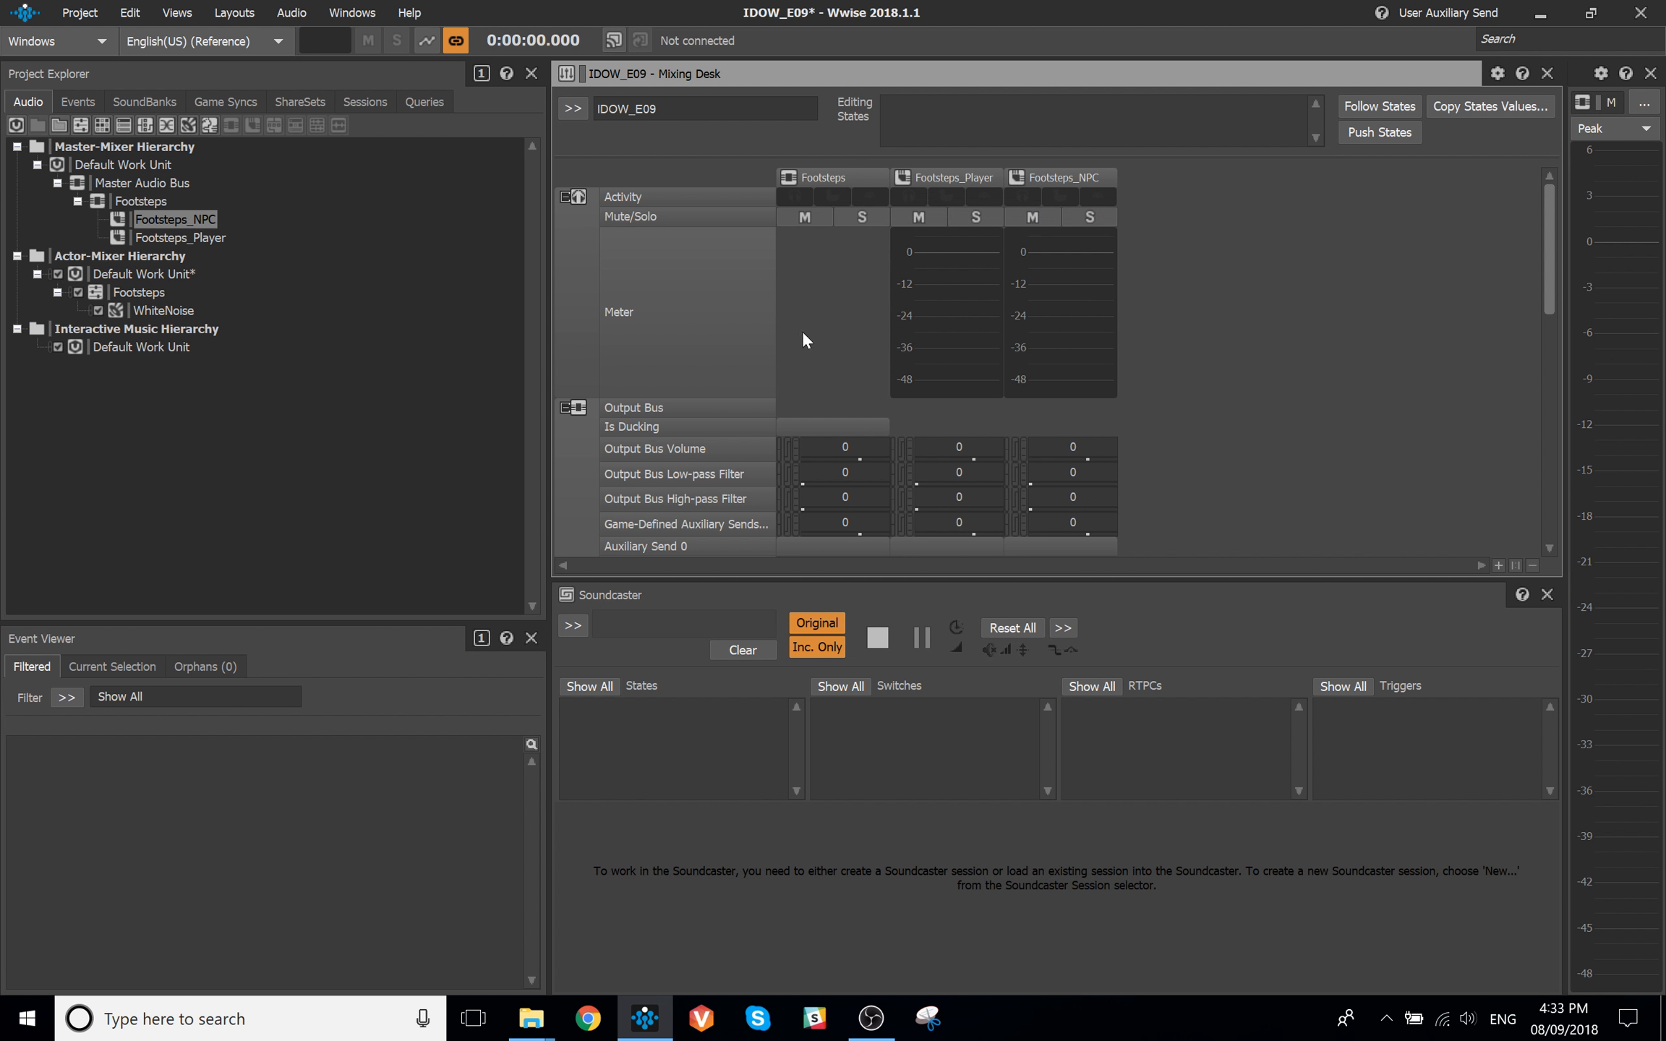
Insert a custom Wwise Gain effect in slot 3 of the Footsteps audio bus and close its editors
double_click(828, 176)
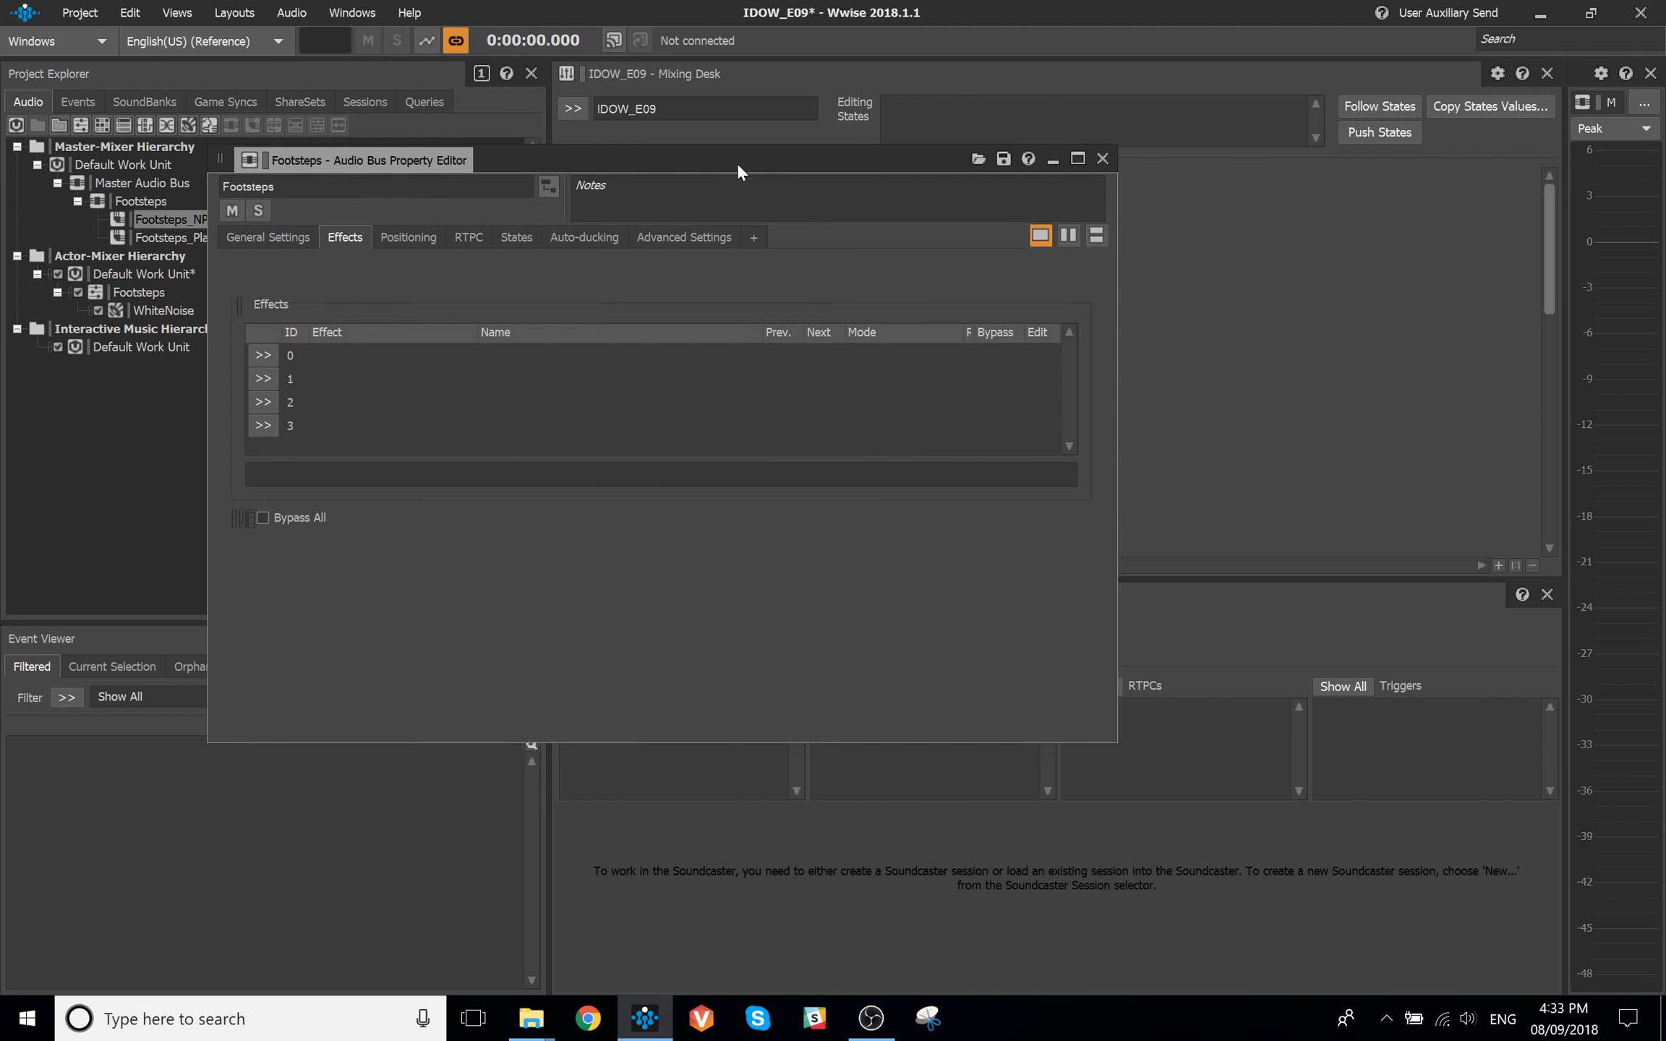
left_click(343, 351)
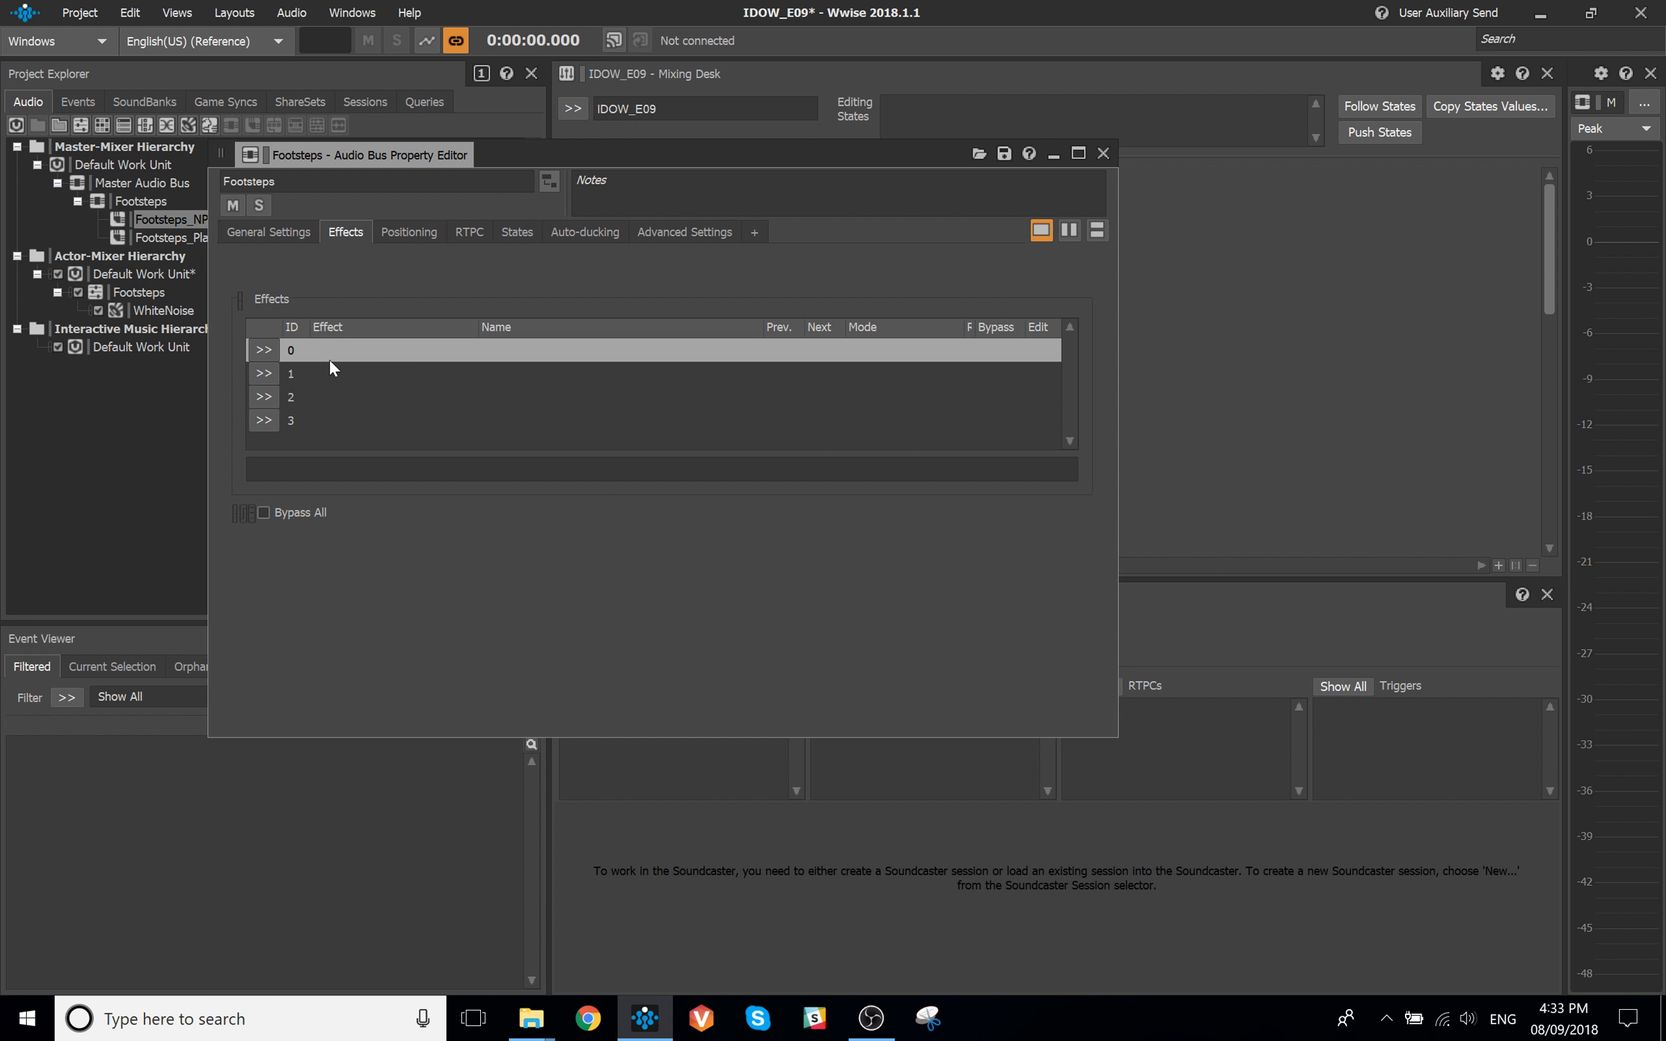
left_click(264, 420)
mouse_move(442, 609)
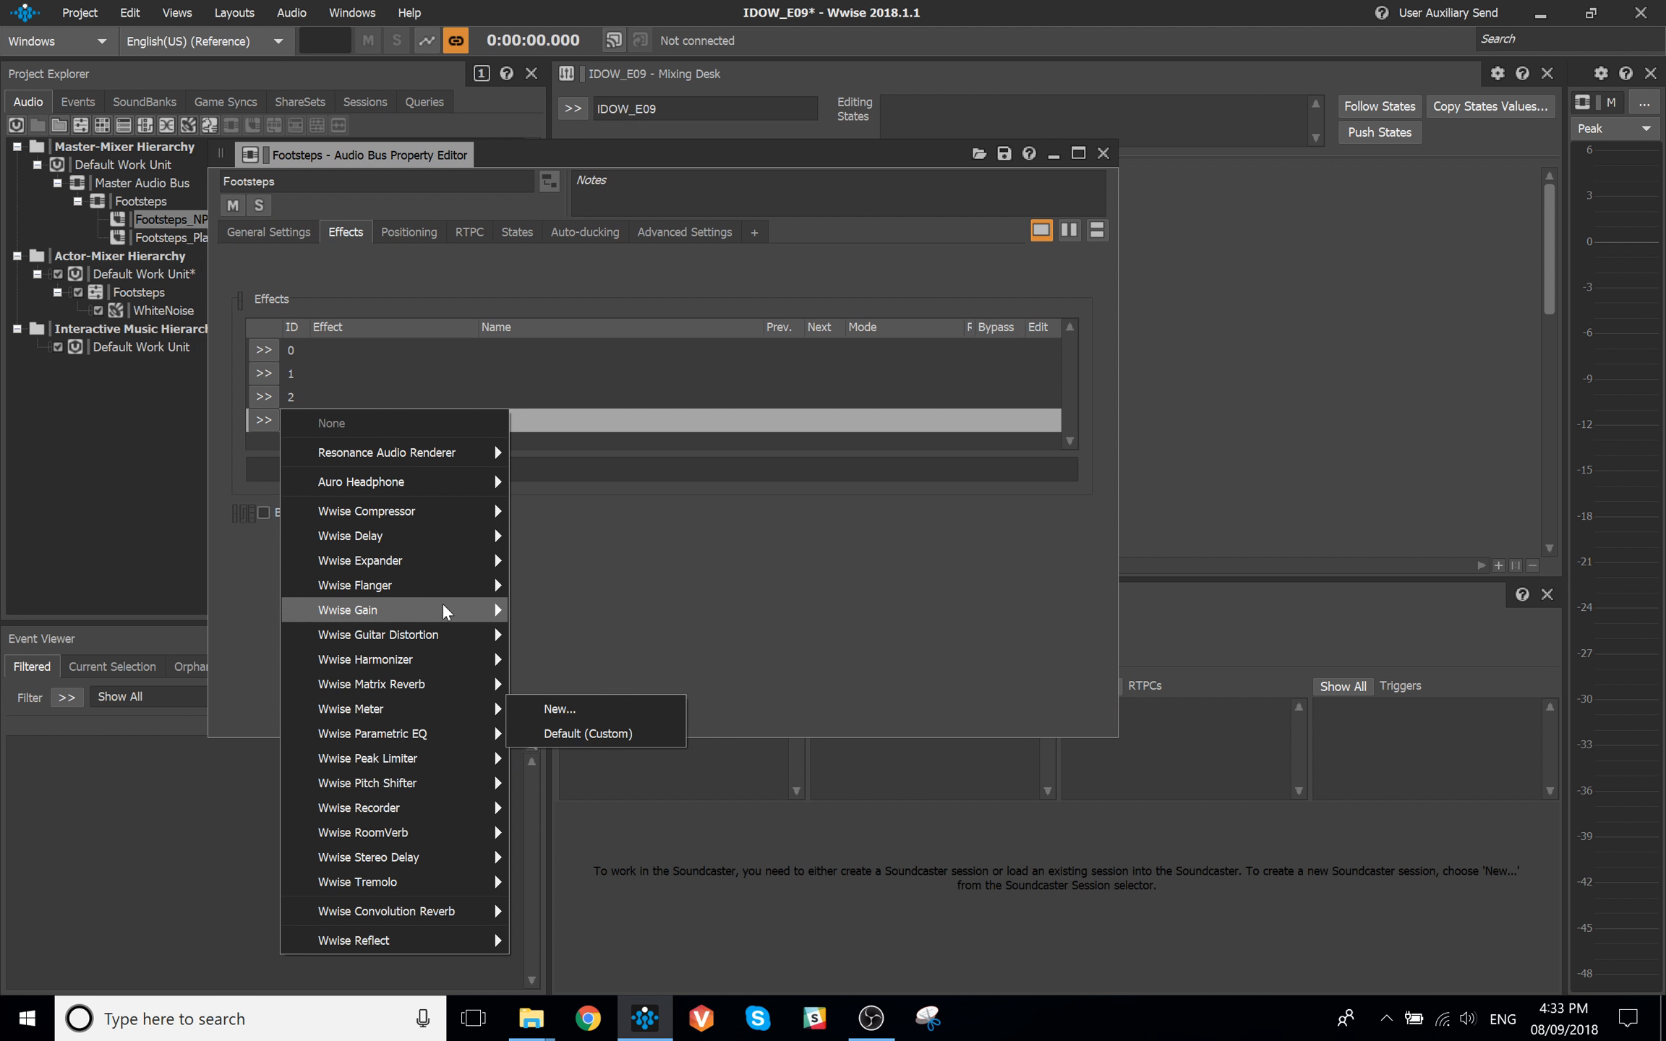
left_click(568, 633)
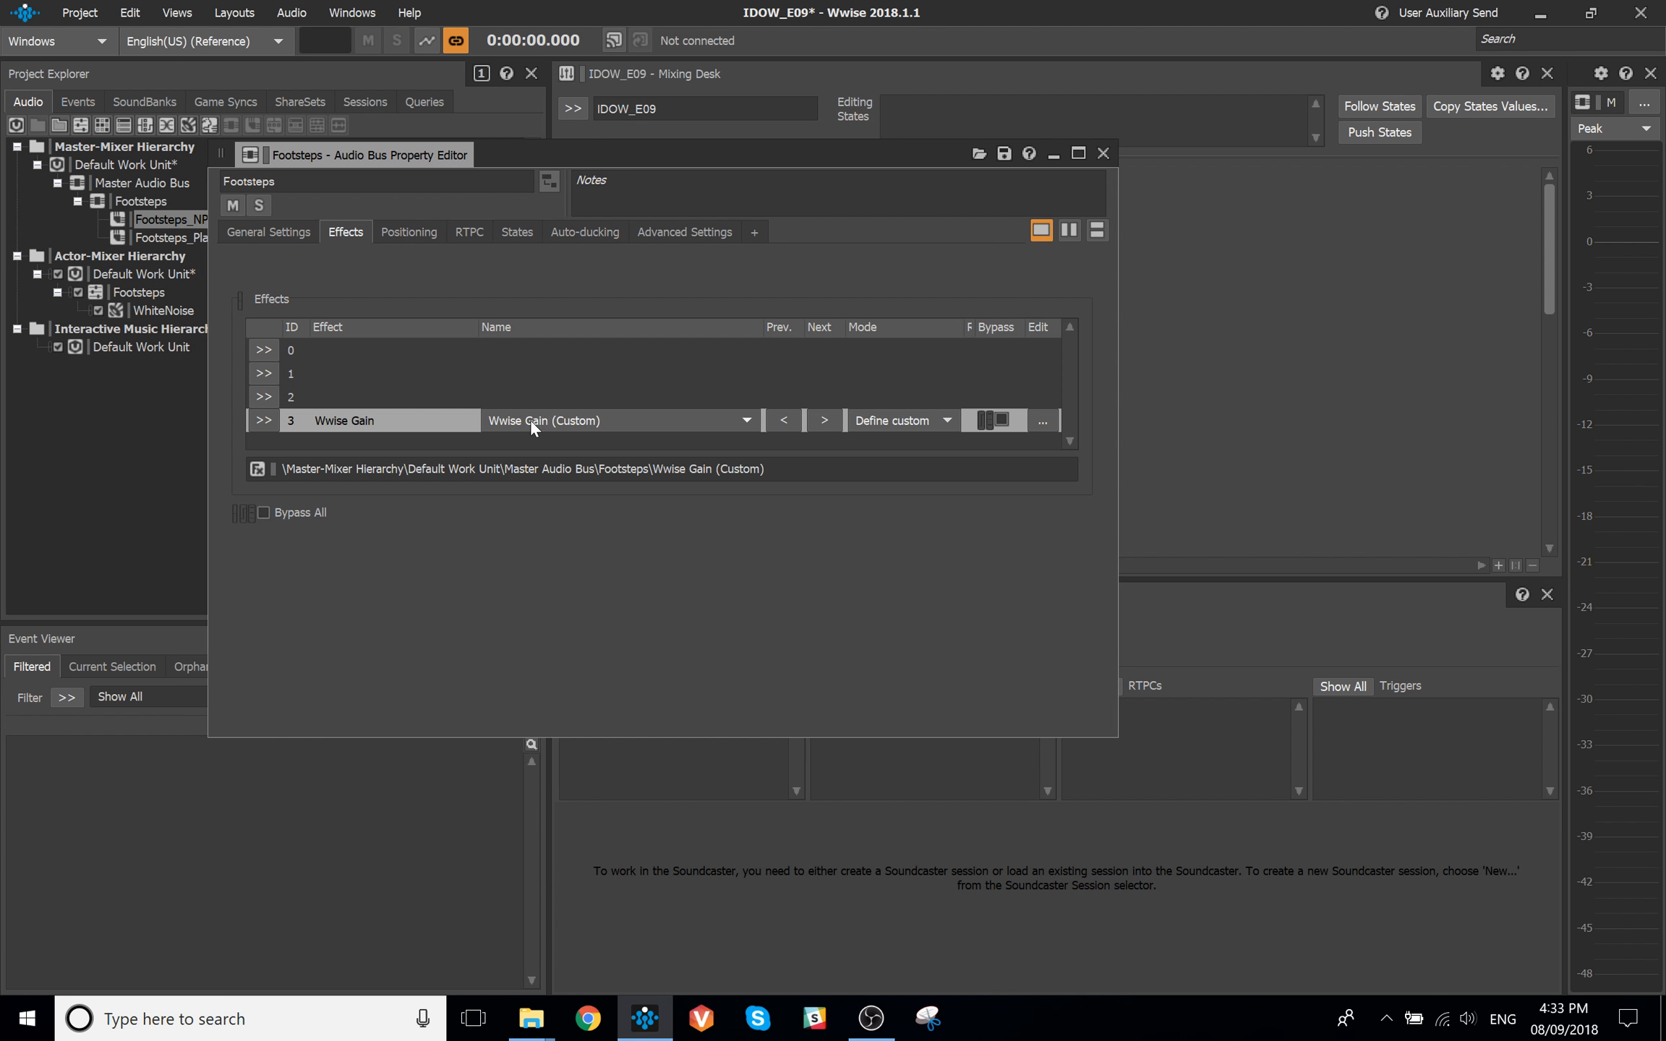
double_click(407, 426)
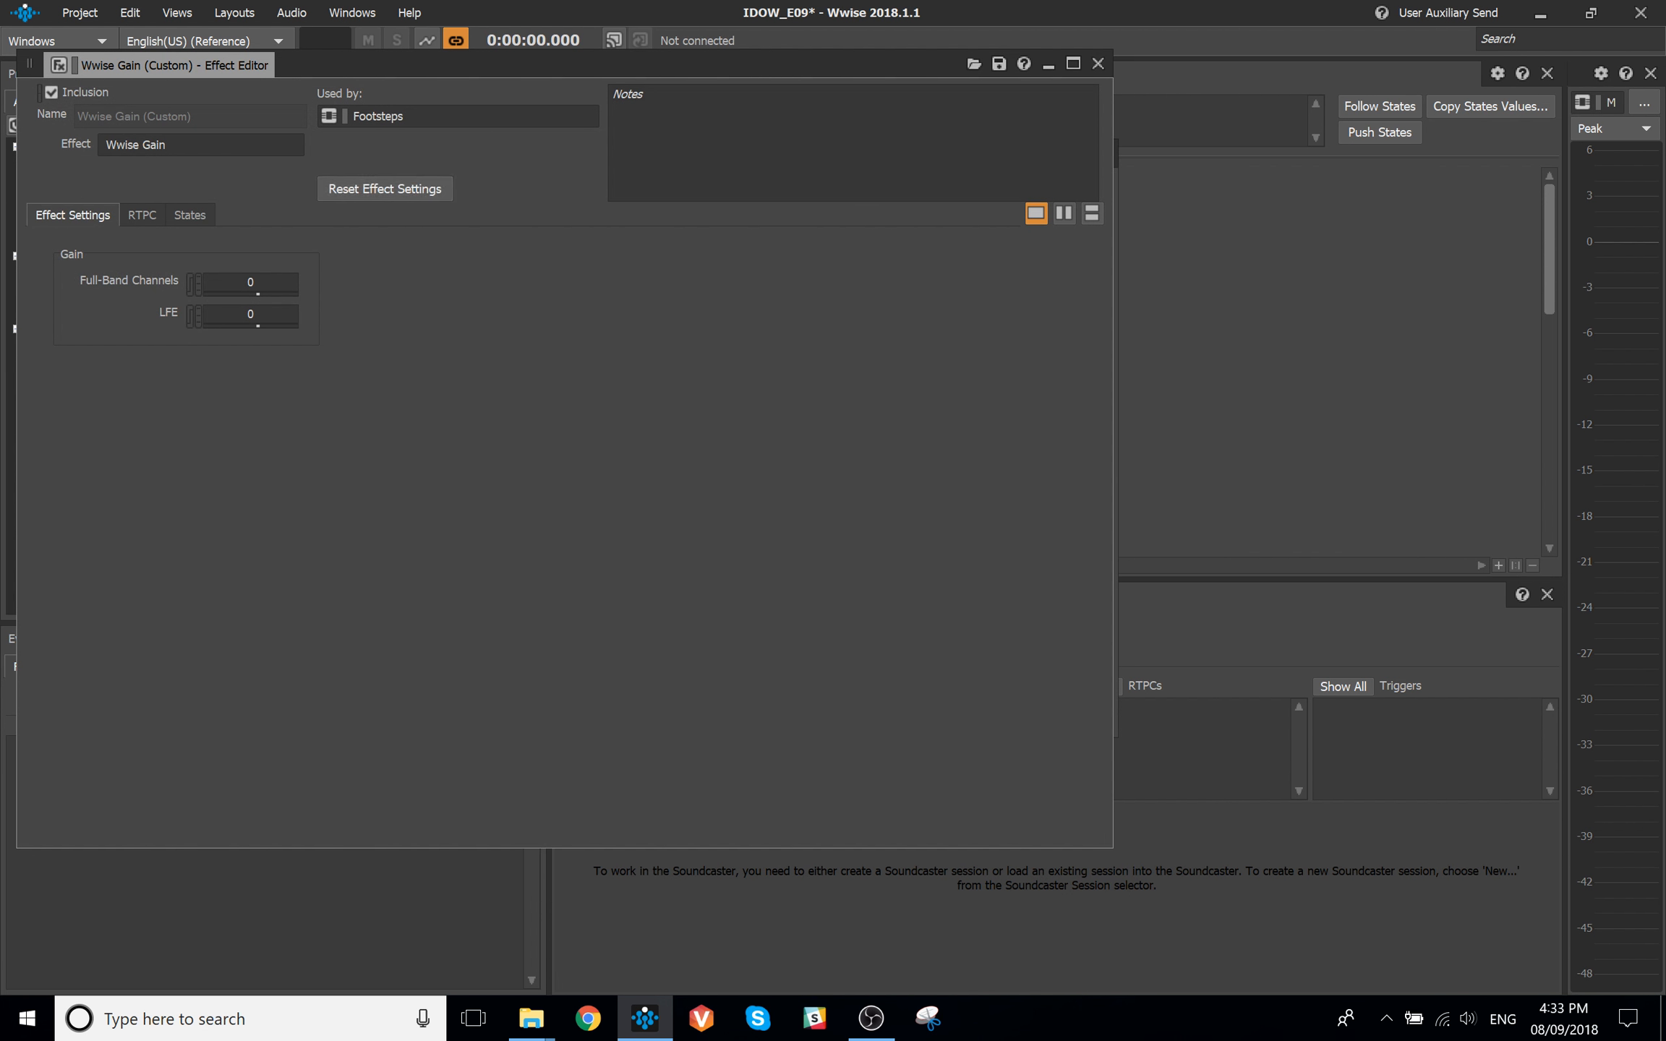
left_click(1097, 64)
left_click(1085, 166)
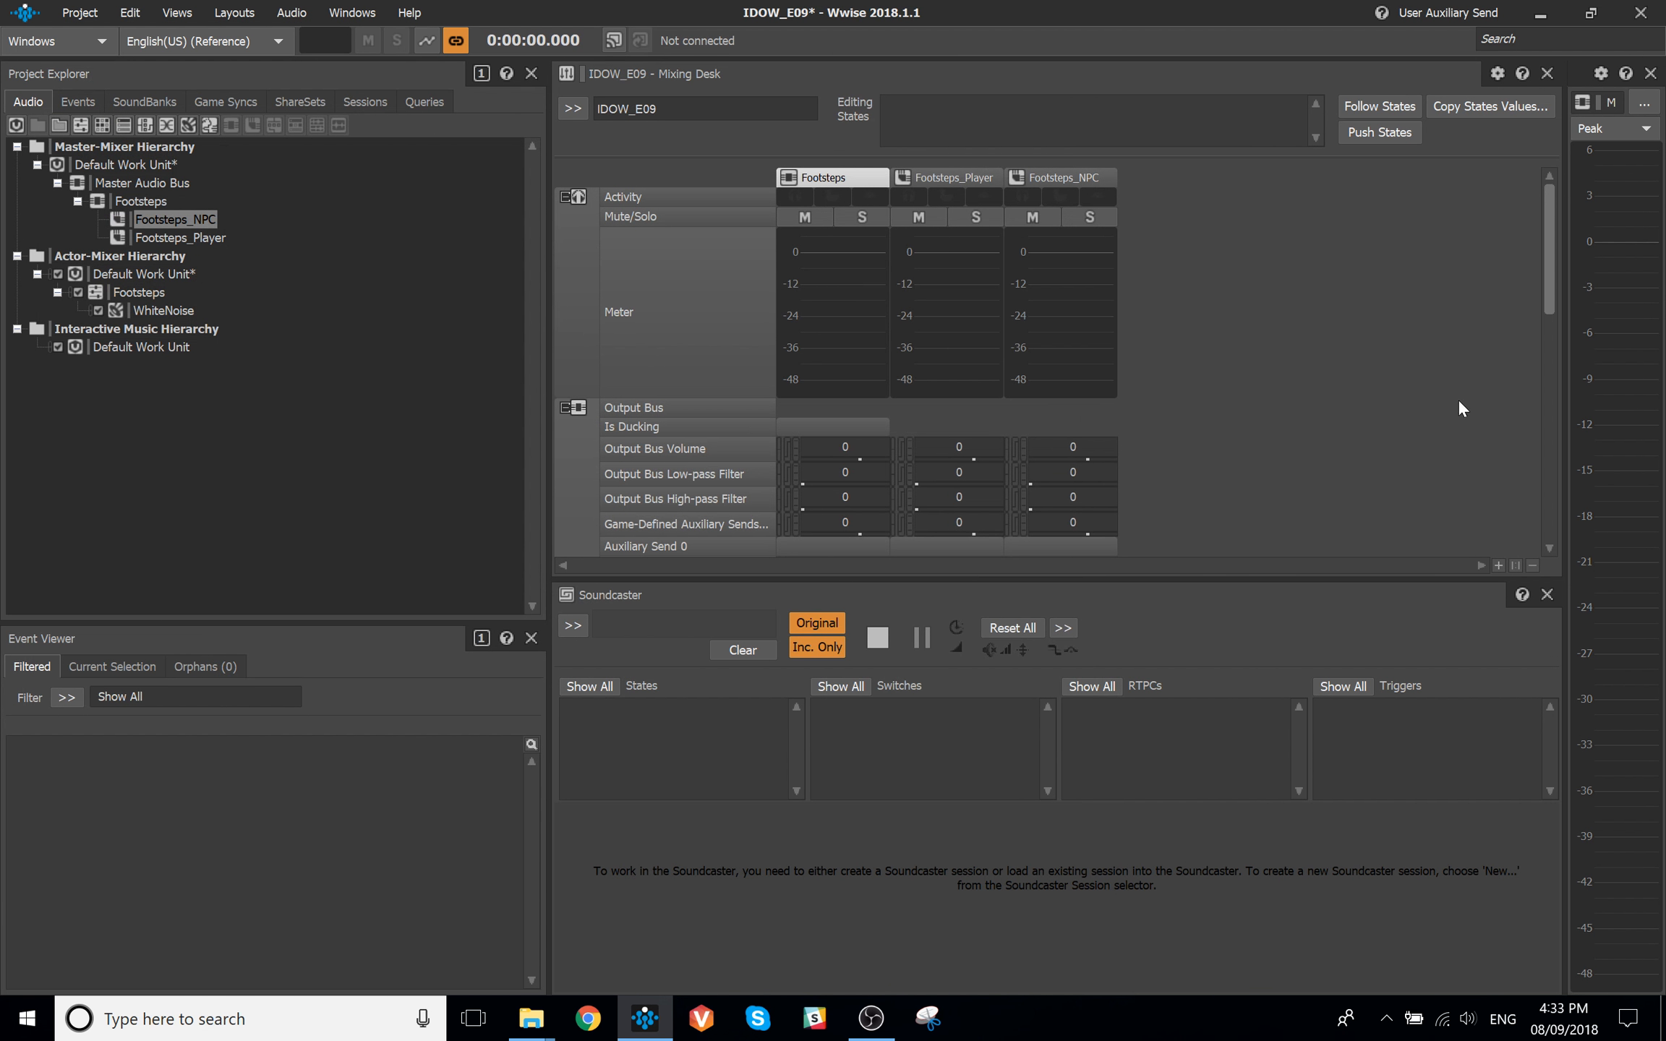
Load the IDOW_E09 Soundcaster session and audition WhiteNoise in it while adjusting the Actor value
left_click(574, 622)
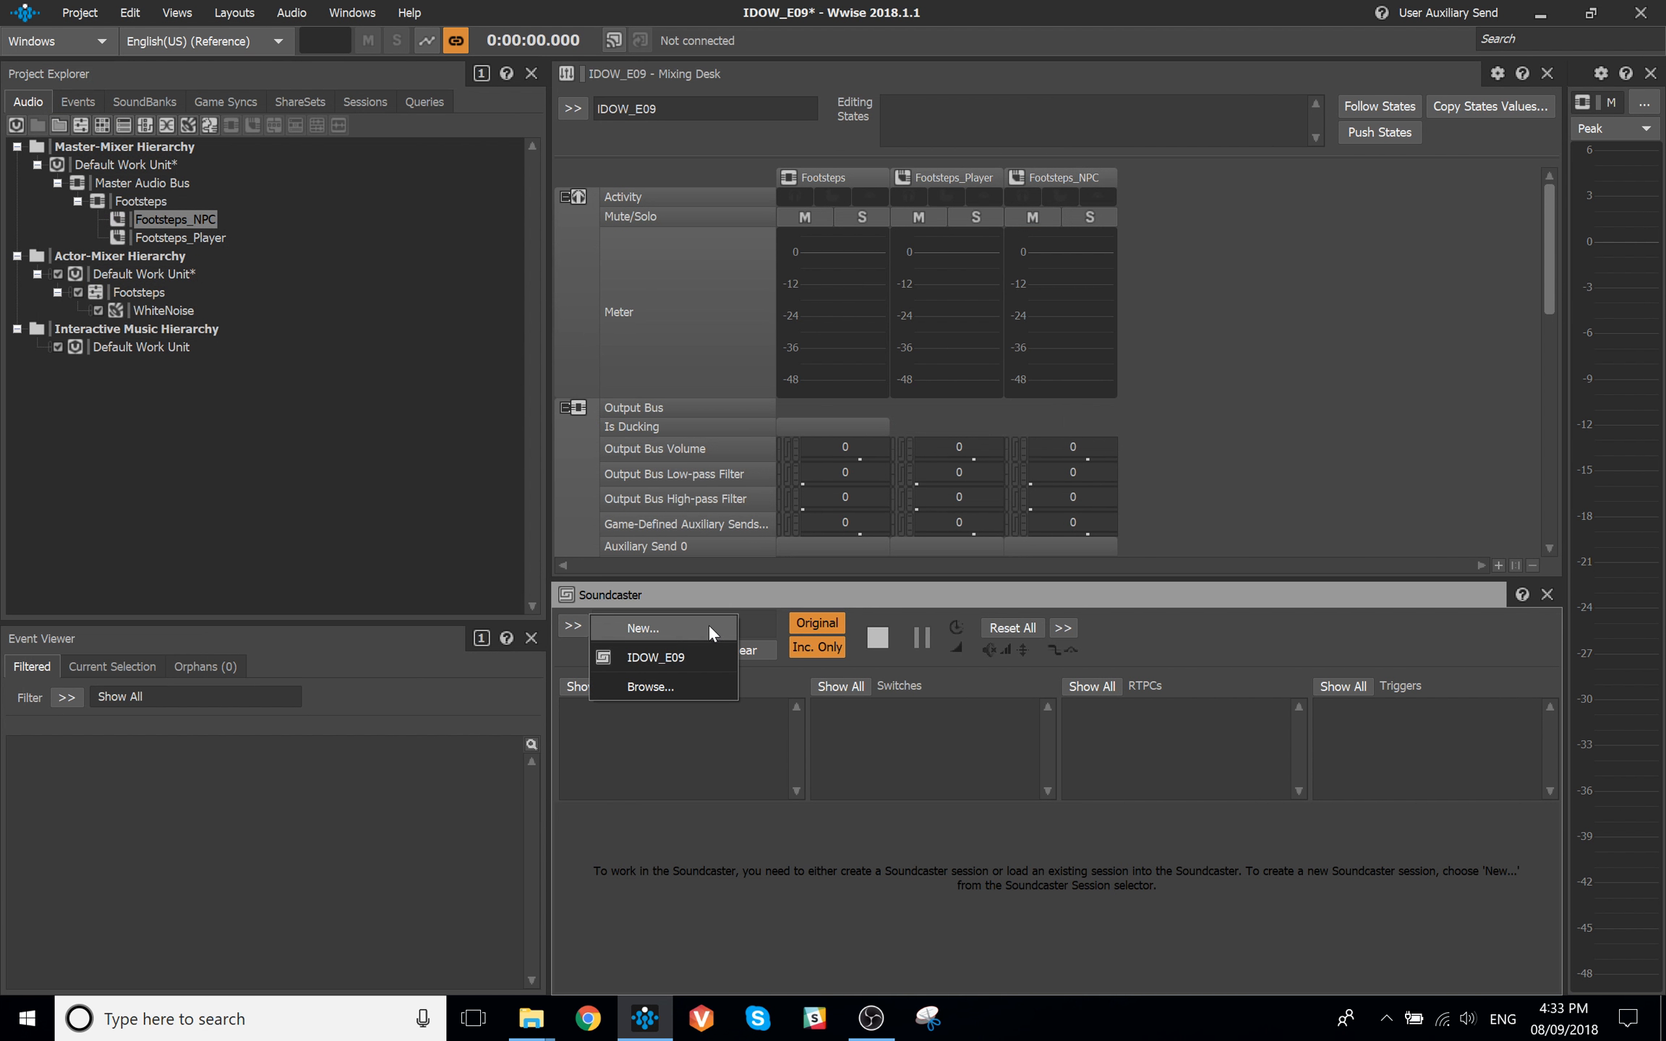
left_click(696, 653)
left_click_drag(155, 310, 661, 860)
left_click(651, 849)
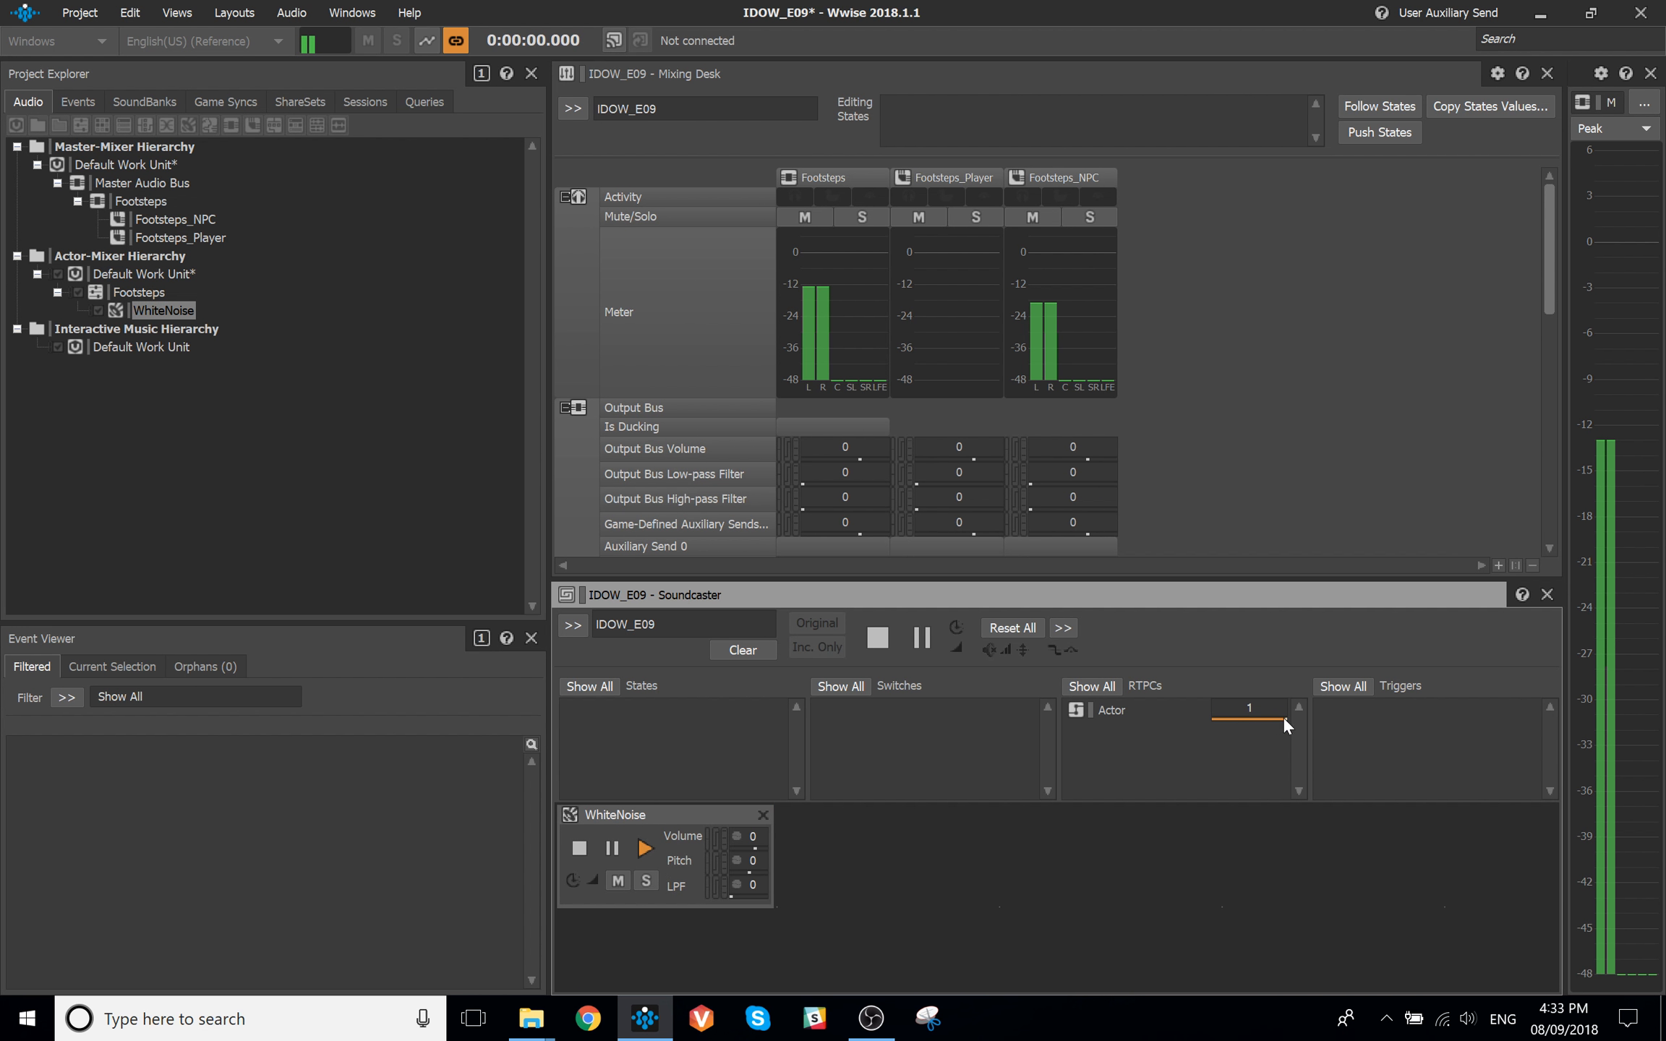
mouse_move(1284, 717)
left_mouse_down()
mouse_move(1141, 734)
mouse_move(1351, 734)
mouse_move(1142, 734)
mouse_move(1286, 718)
left_mouse_up()
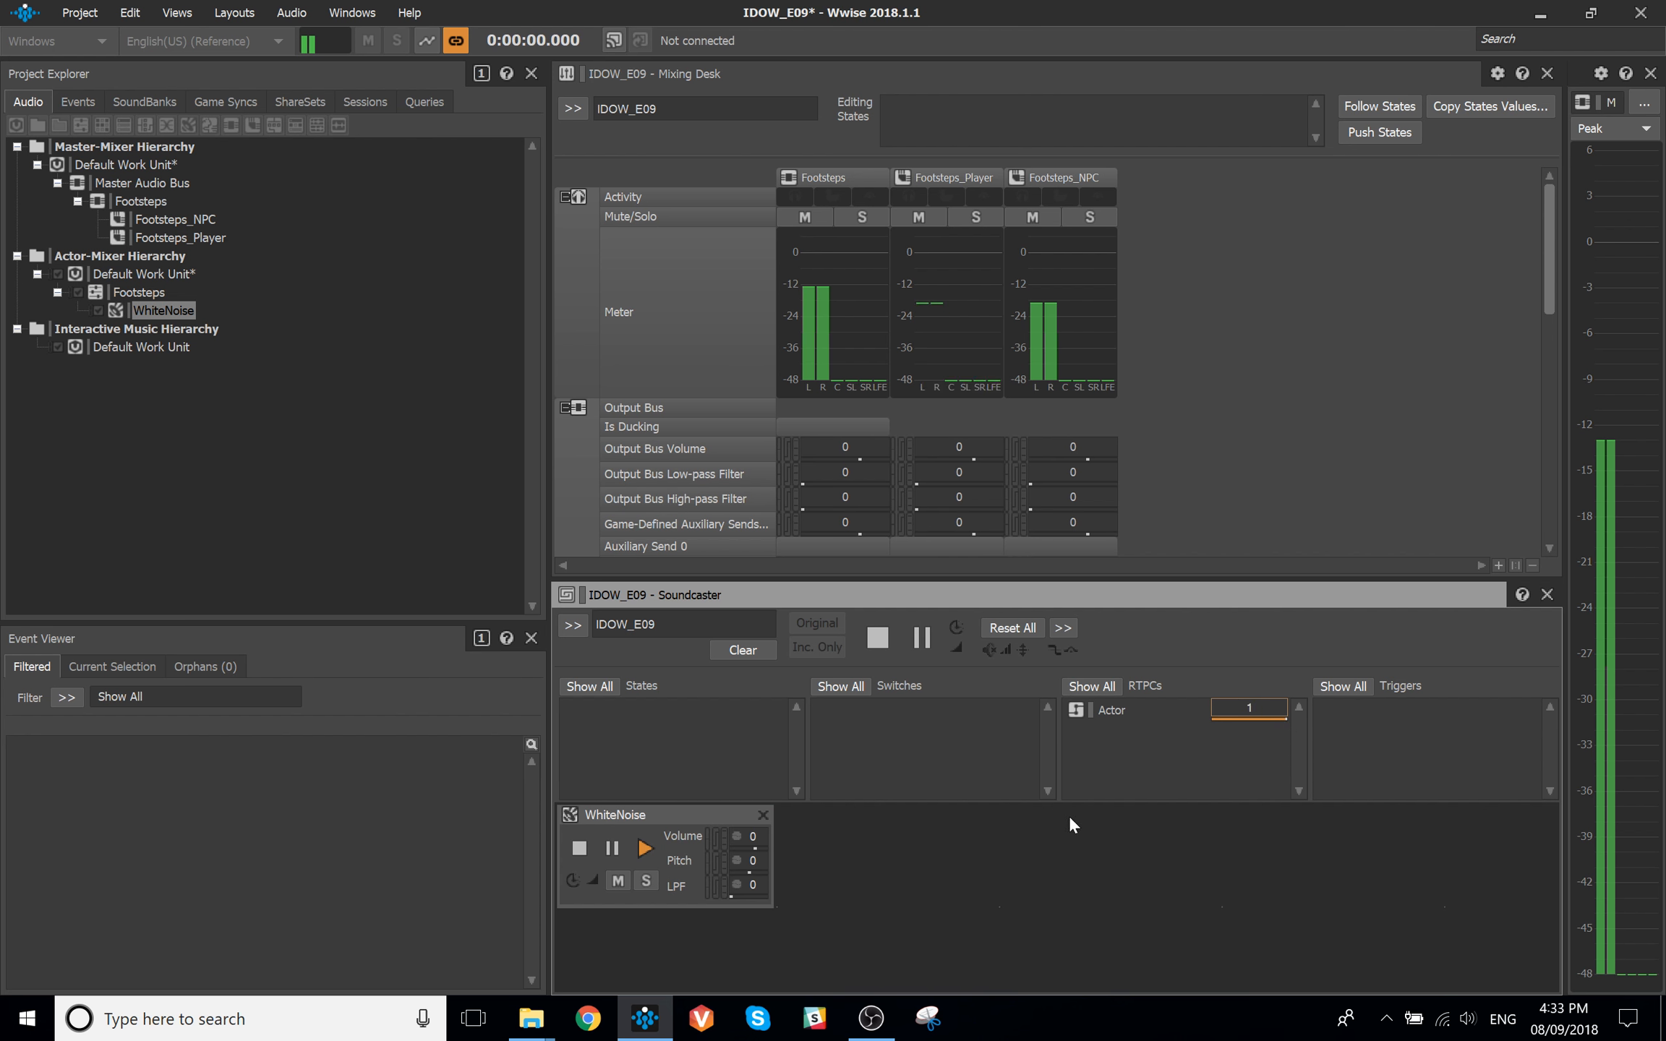
Stop the WhiteNoise audition and set the Footsteps actor-mixer's output bus volume to -200
left_click(578, 849)
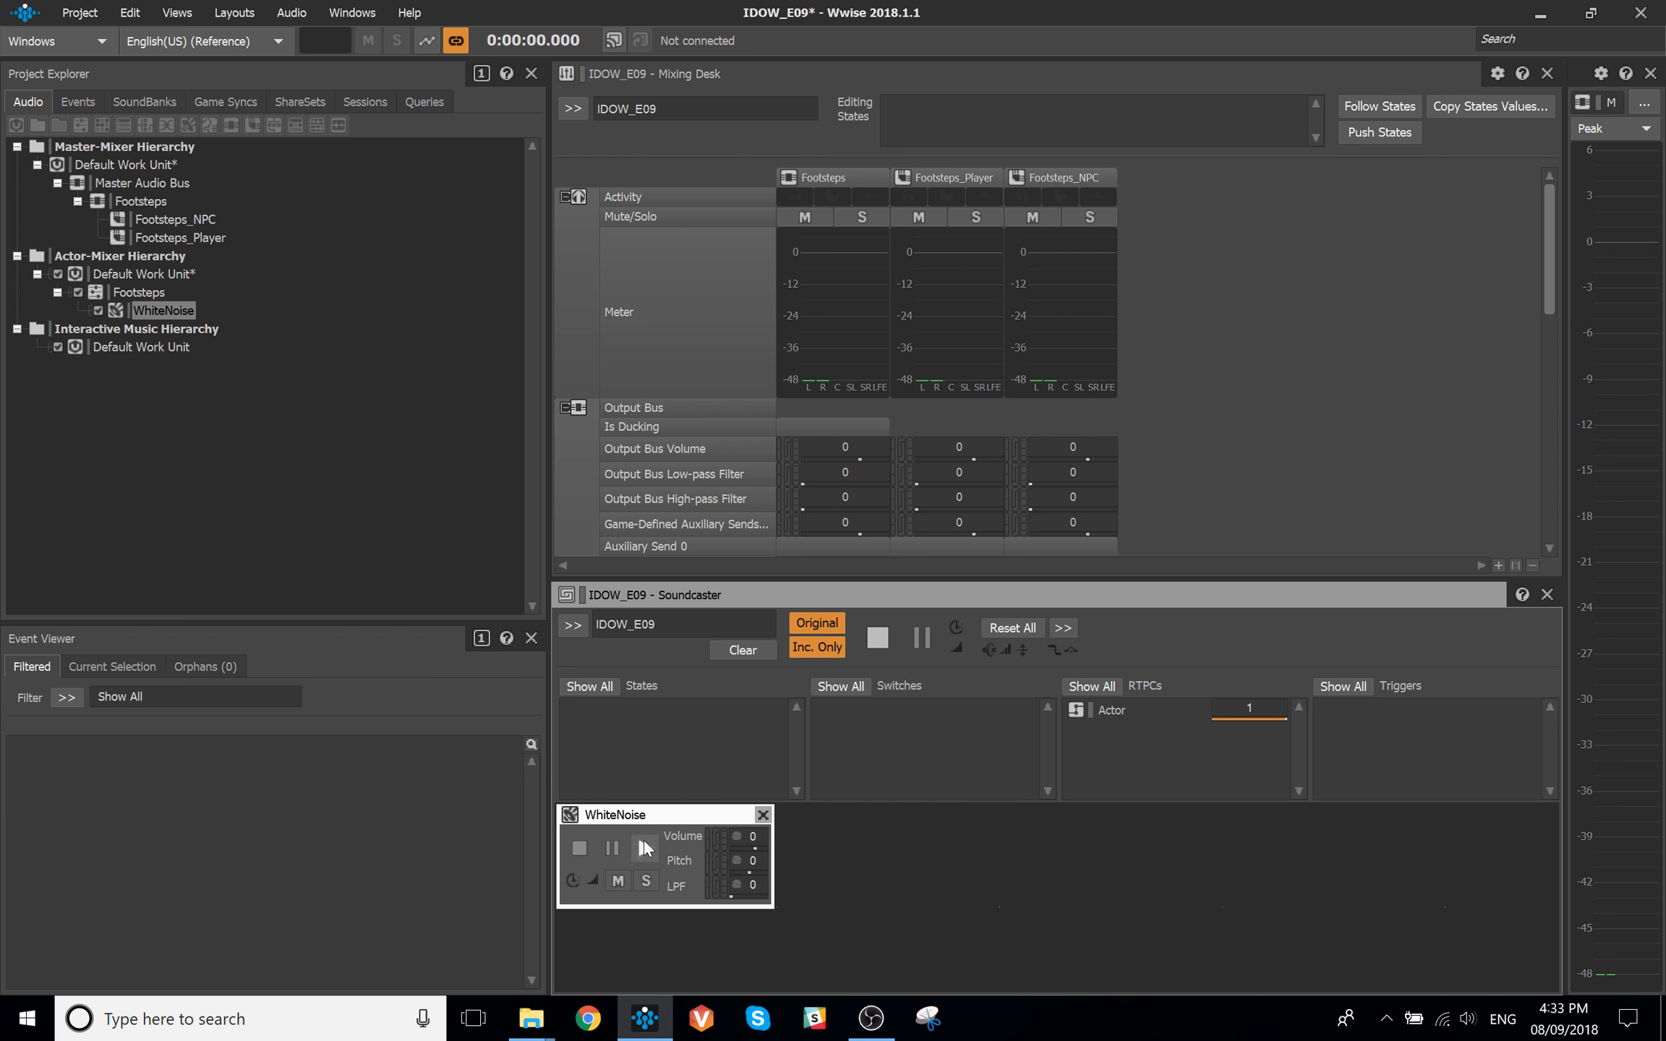
double_click(156, 311)
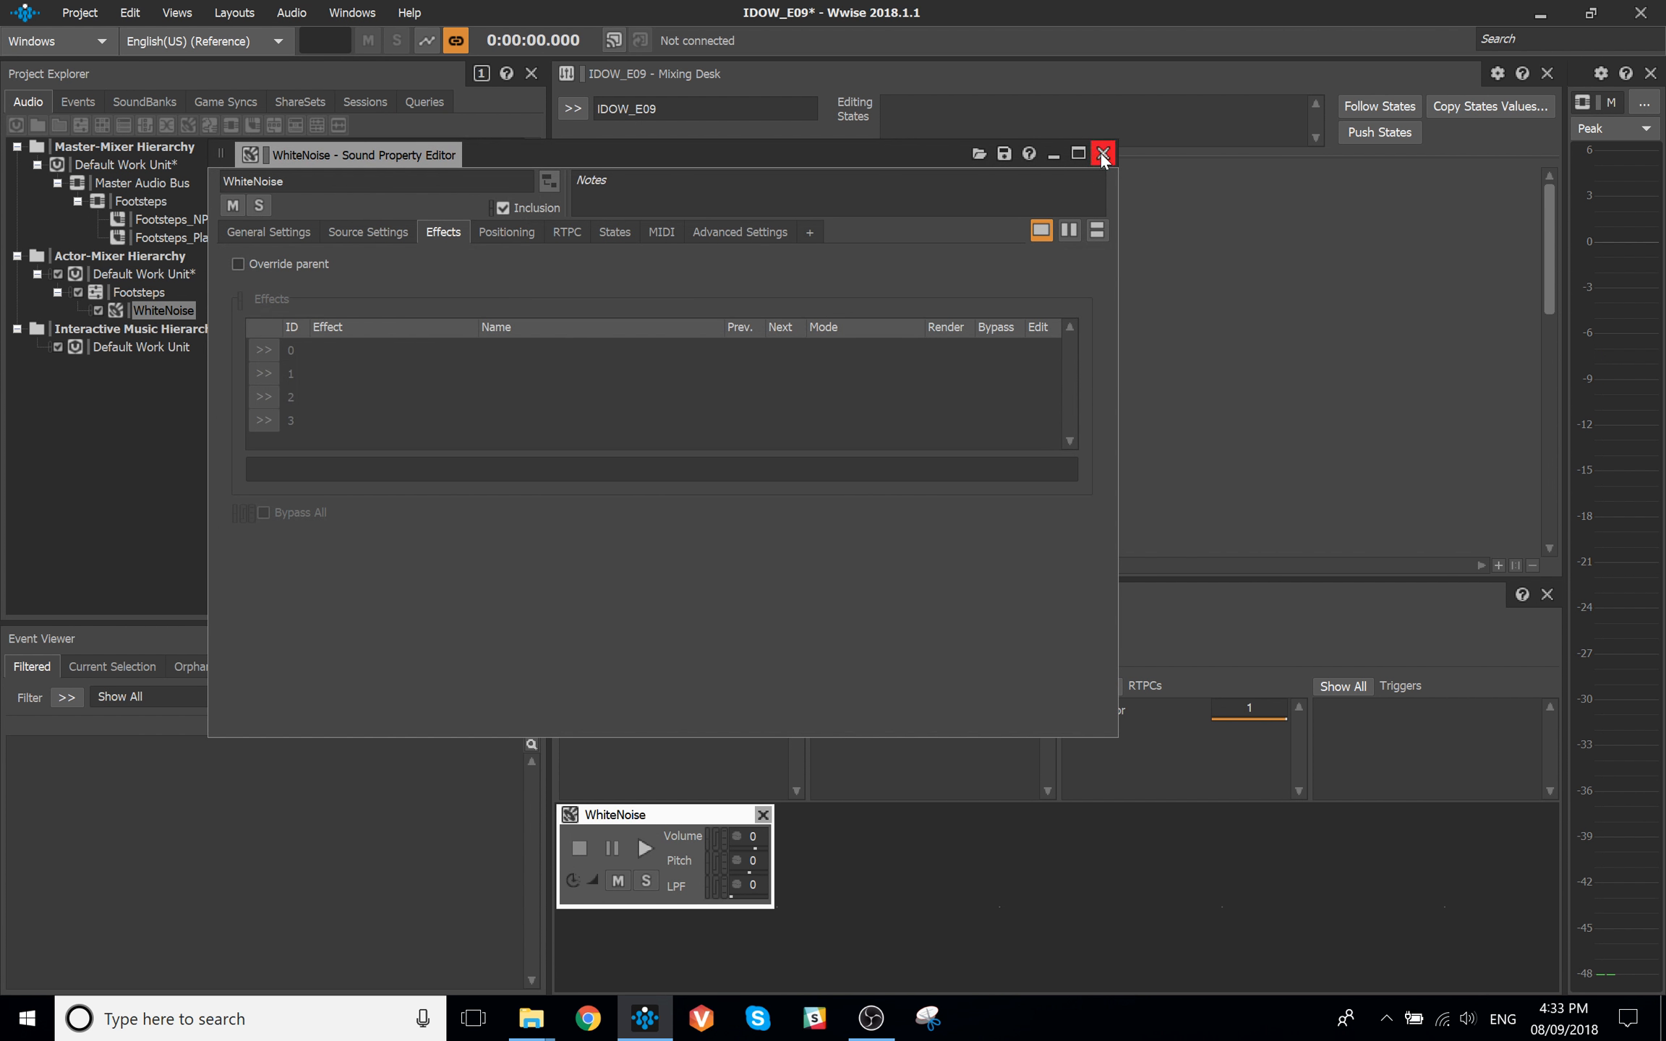
left_click(1102, 154)
left_click(134, 291)
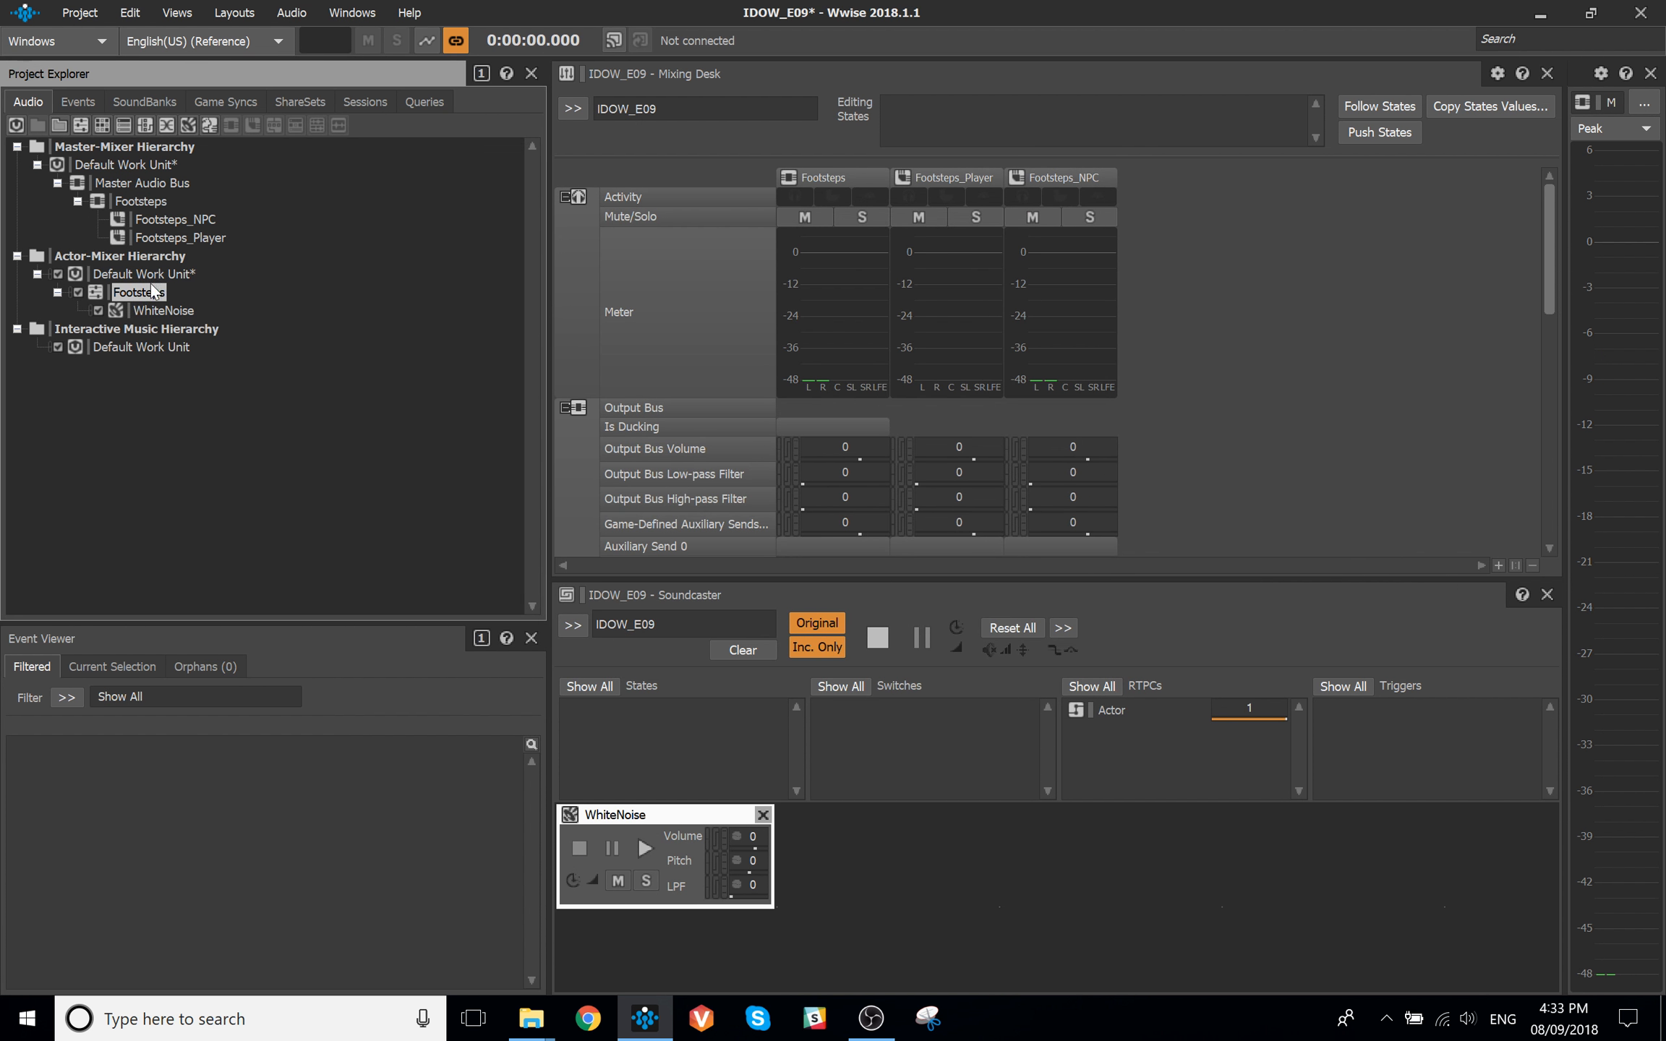
key("F5")
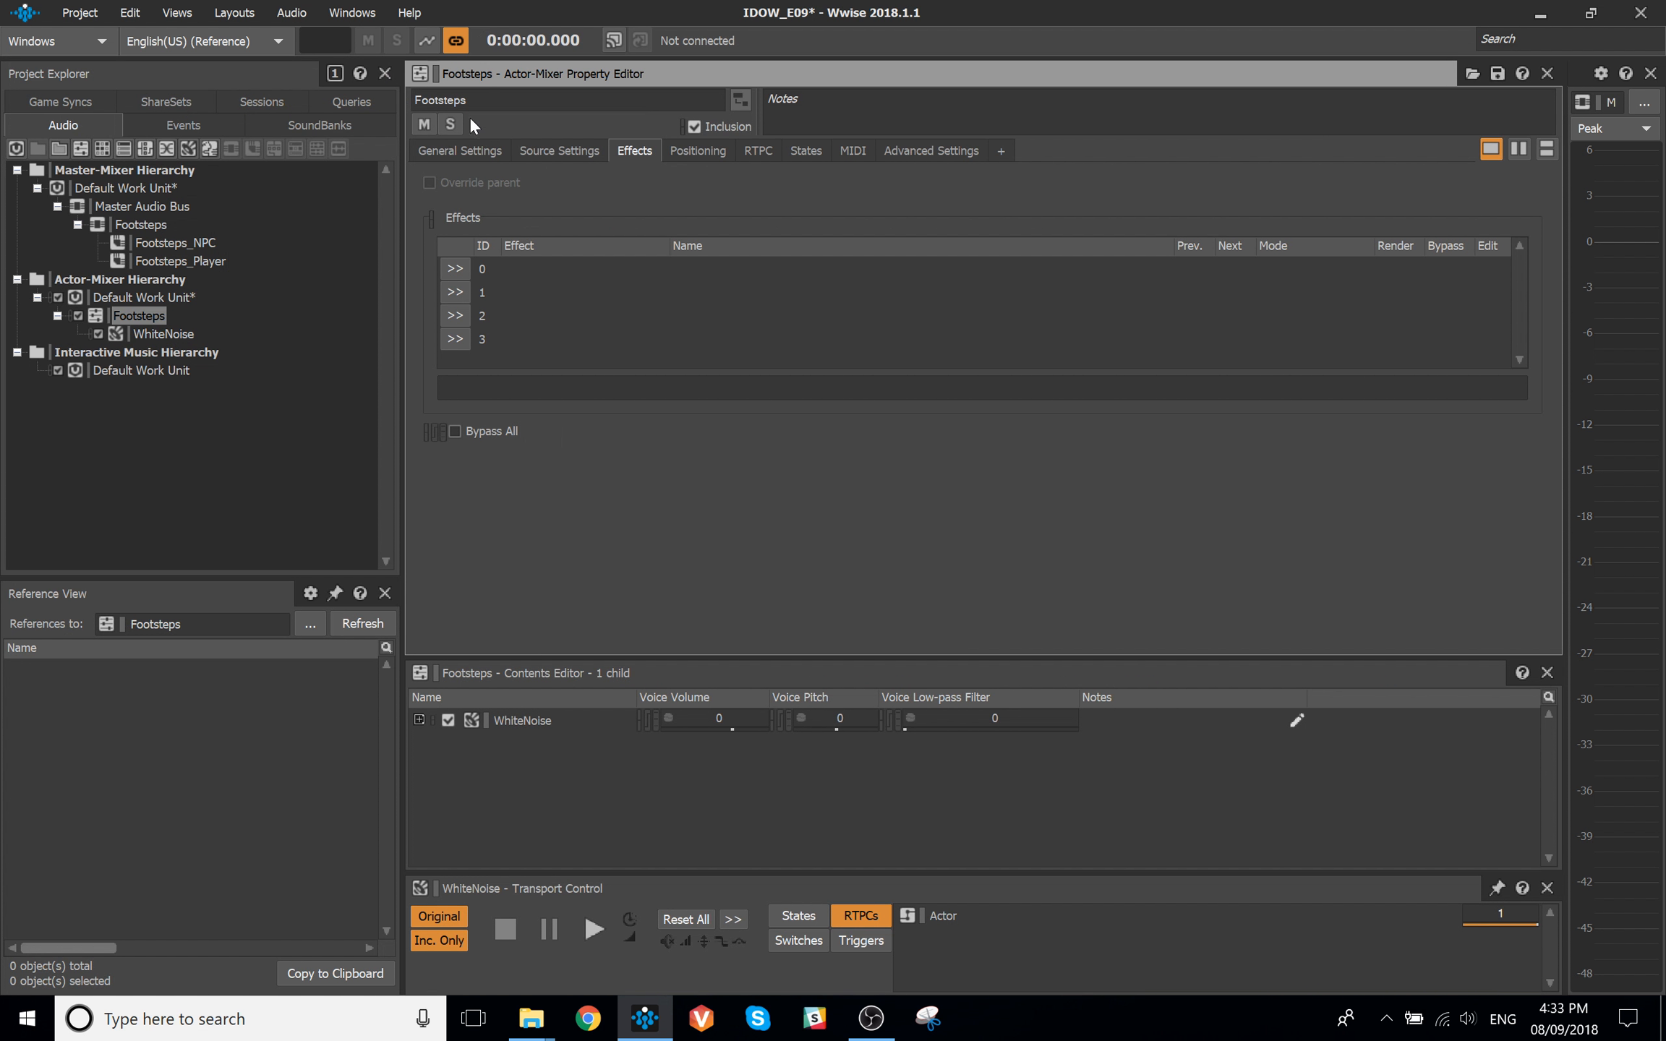
left_click(459, 152)
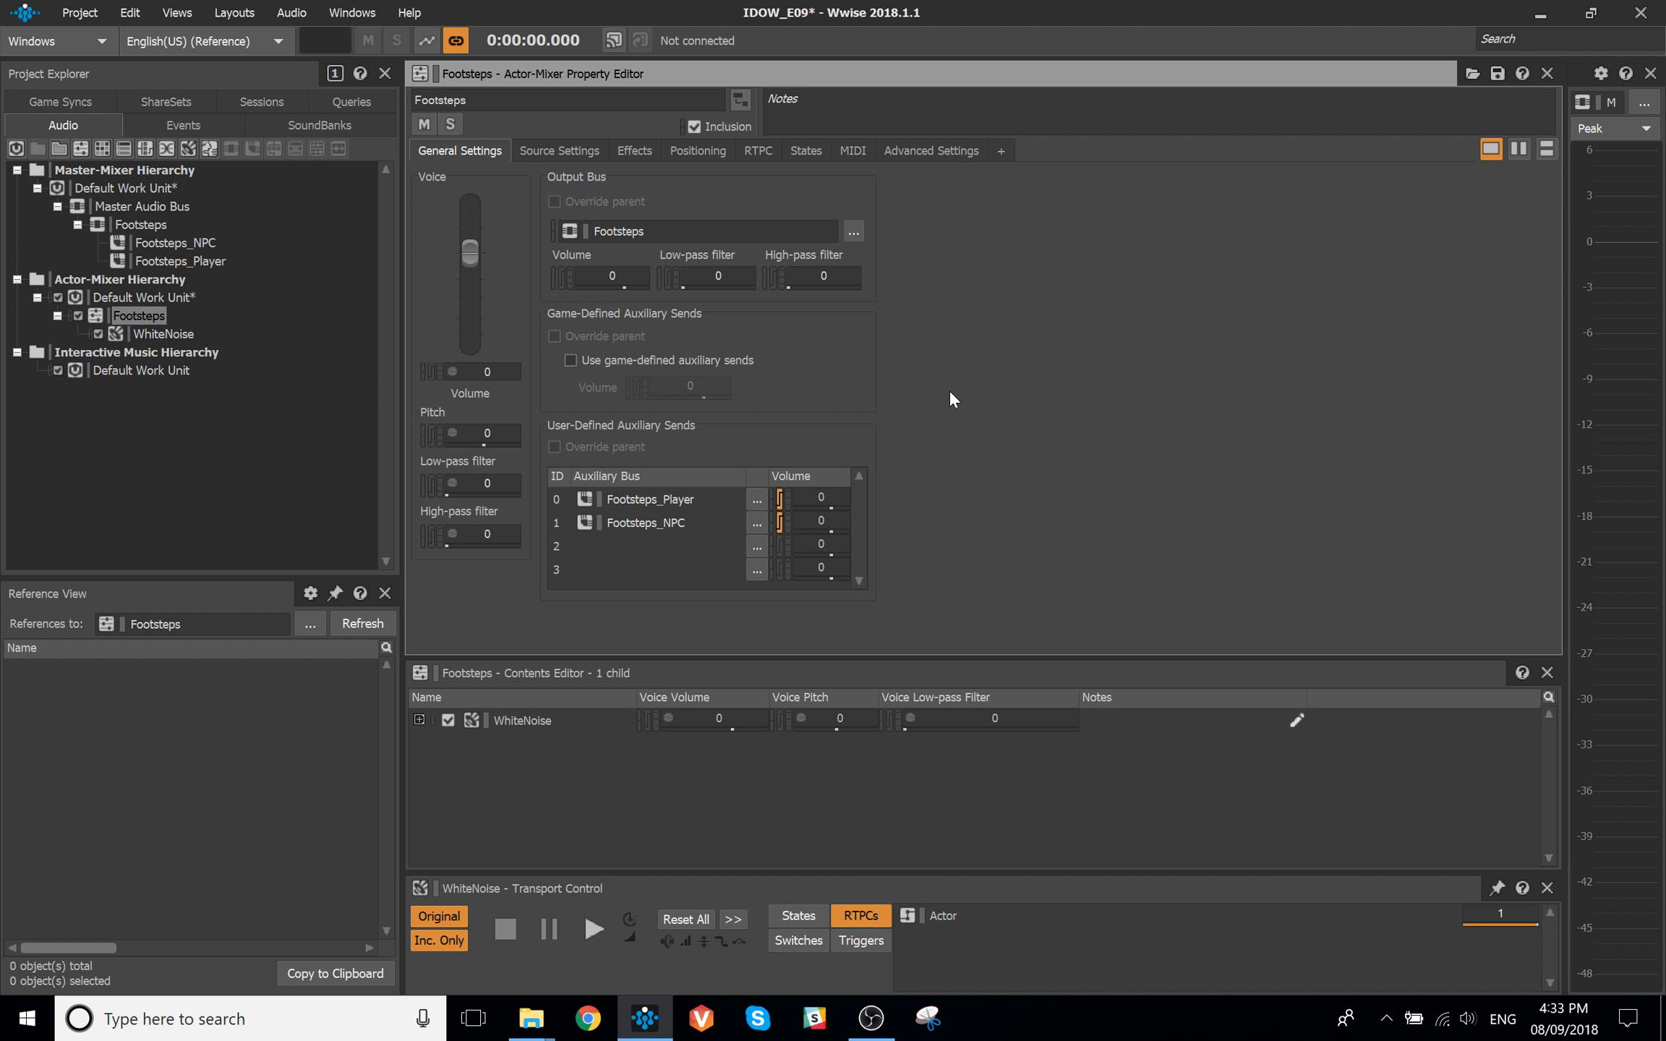
left_click_drag(625, 287, 486, 302)
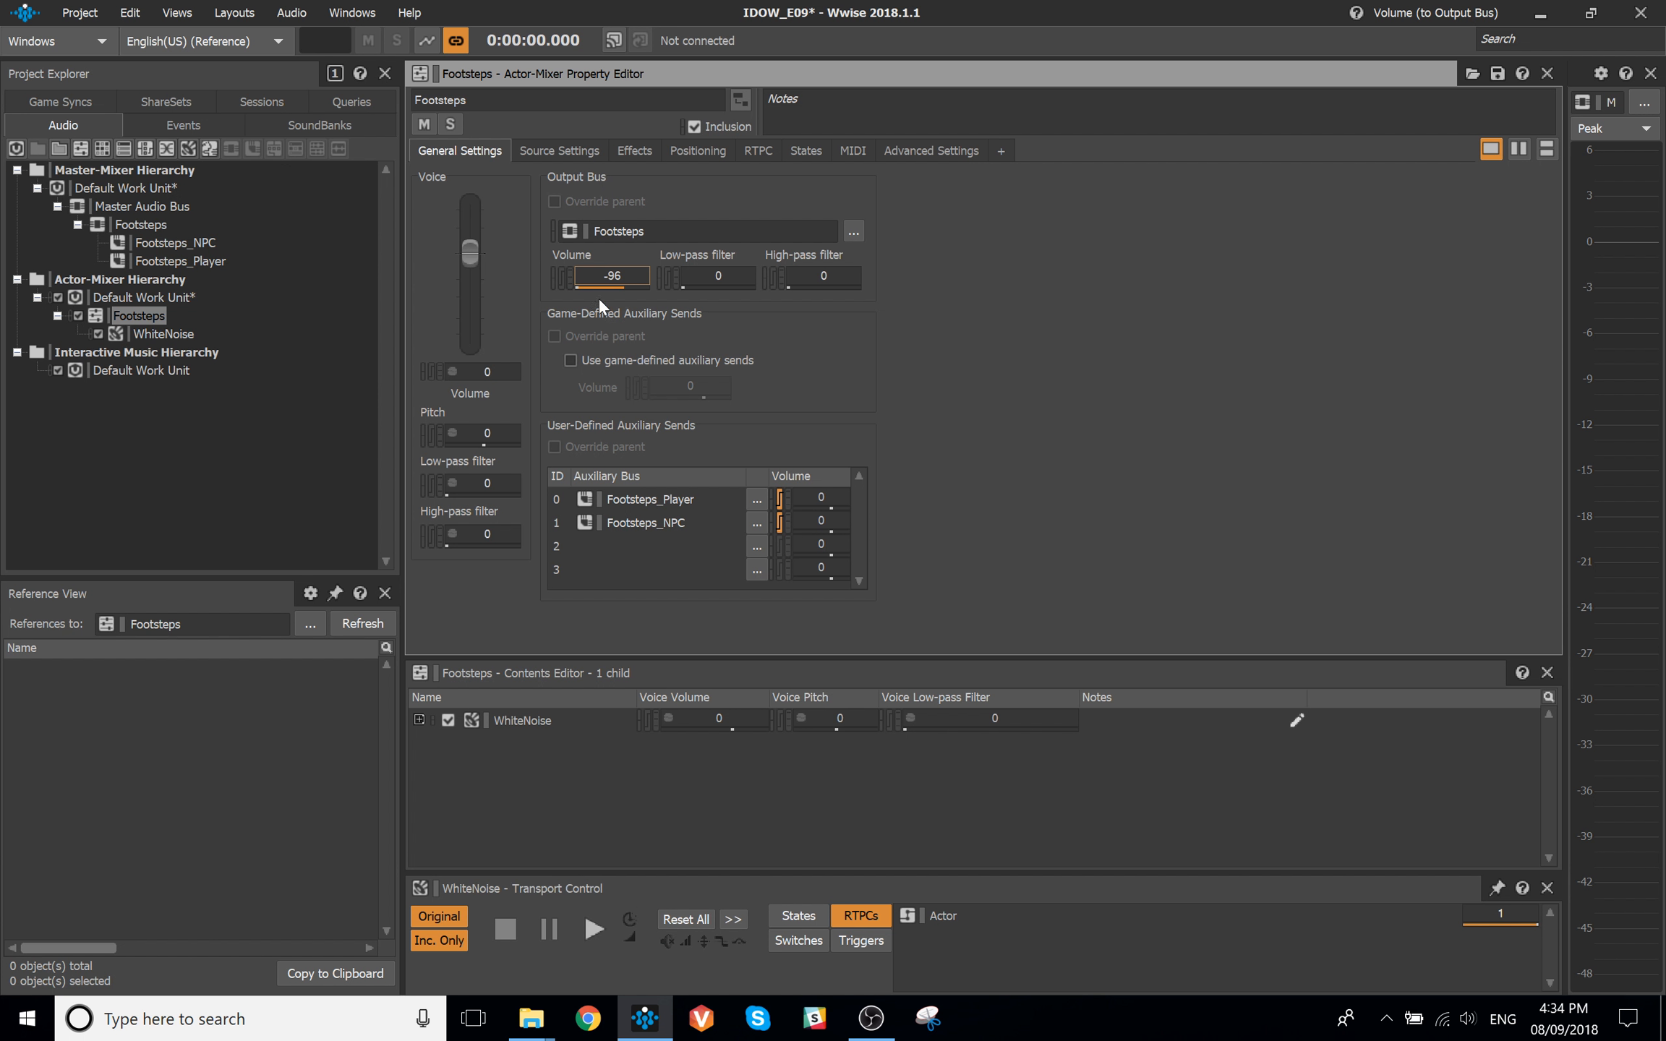
double_click(611, 276)
type("-200")
key("Return")
Return to the mixer layout, audition WhiteNoise in the Soundcaster while varying the Actor value, and compare the three bus meters
key("F8")
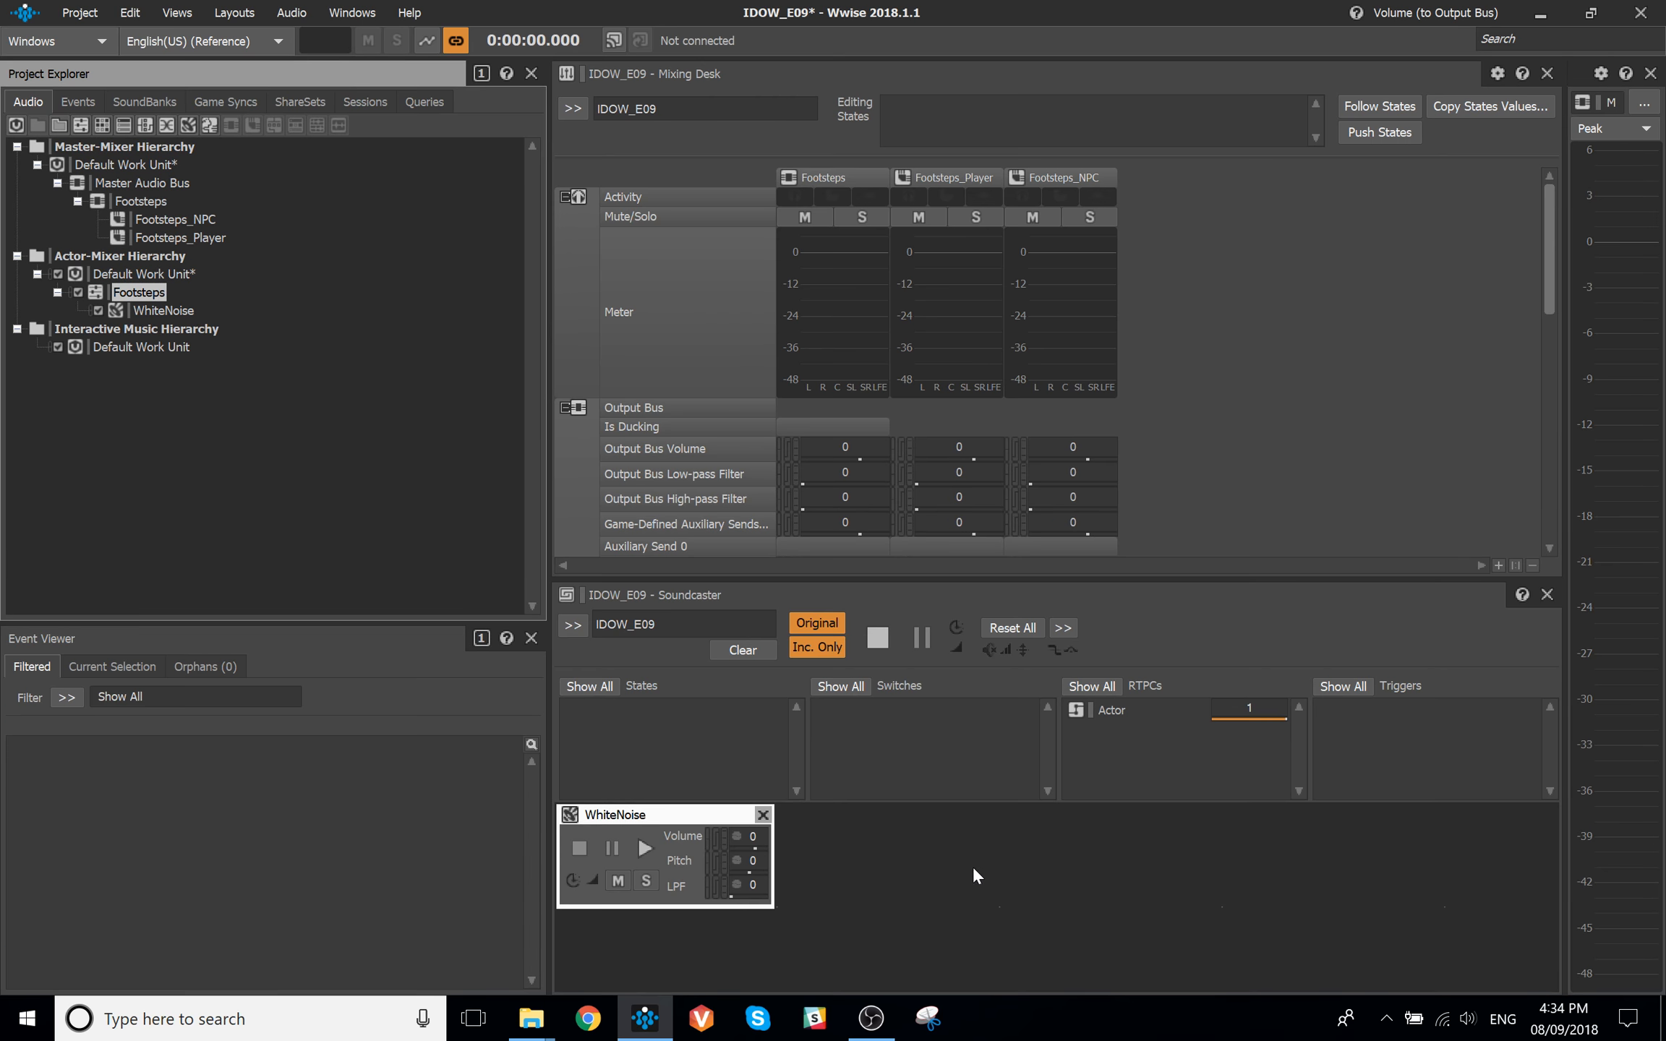
key("space")
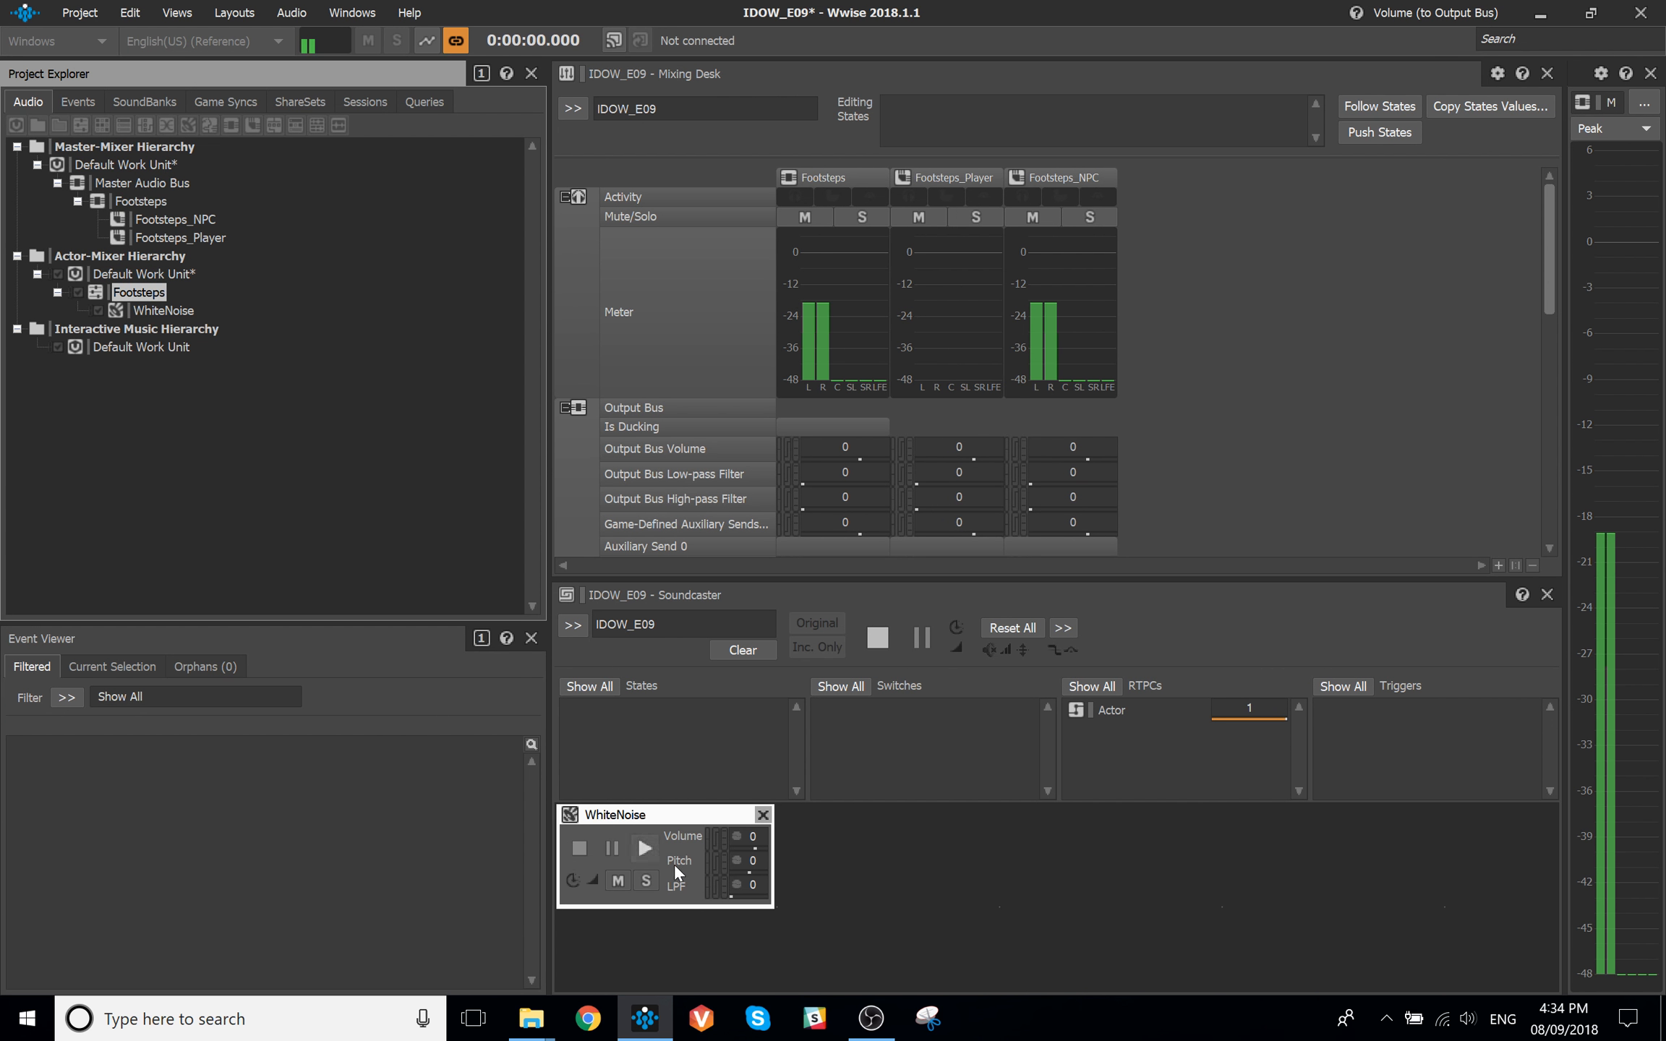
left_click_drag(1280, 717, 1358, 734)
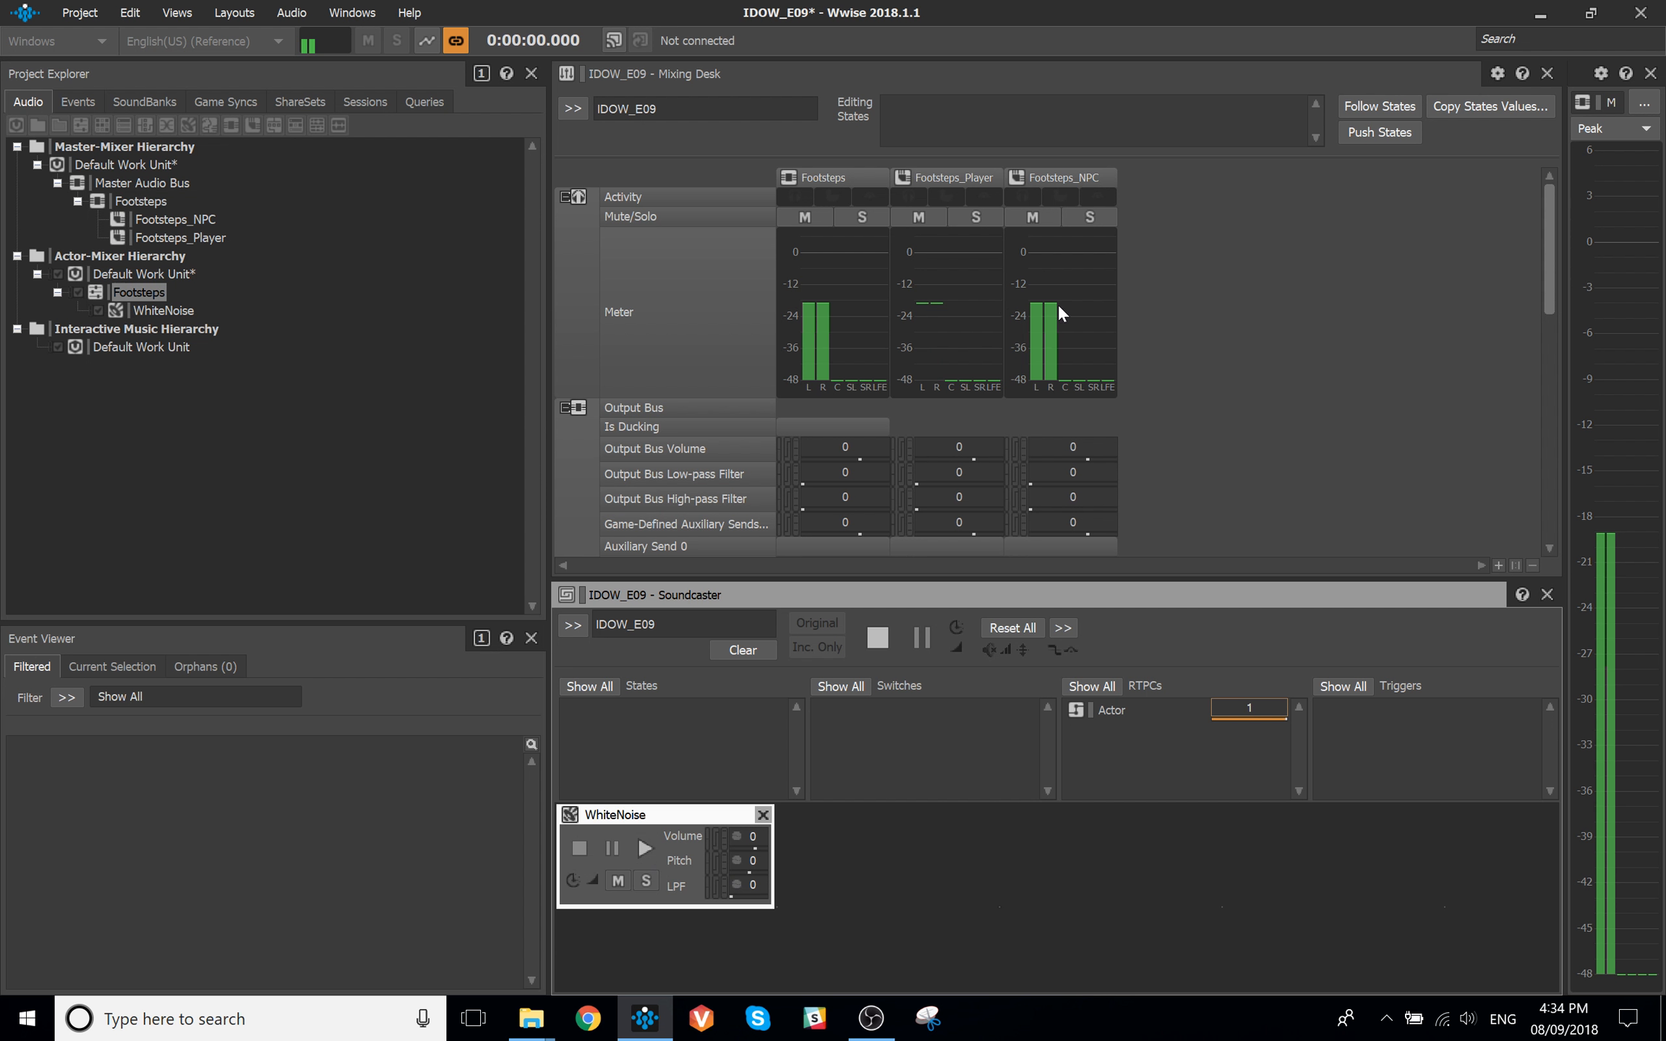
mouse_move(1044, 312)
mouse_move(814, 312)
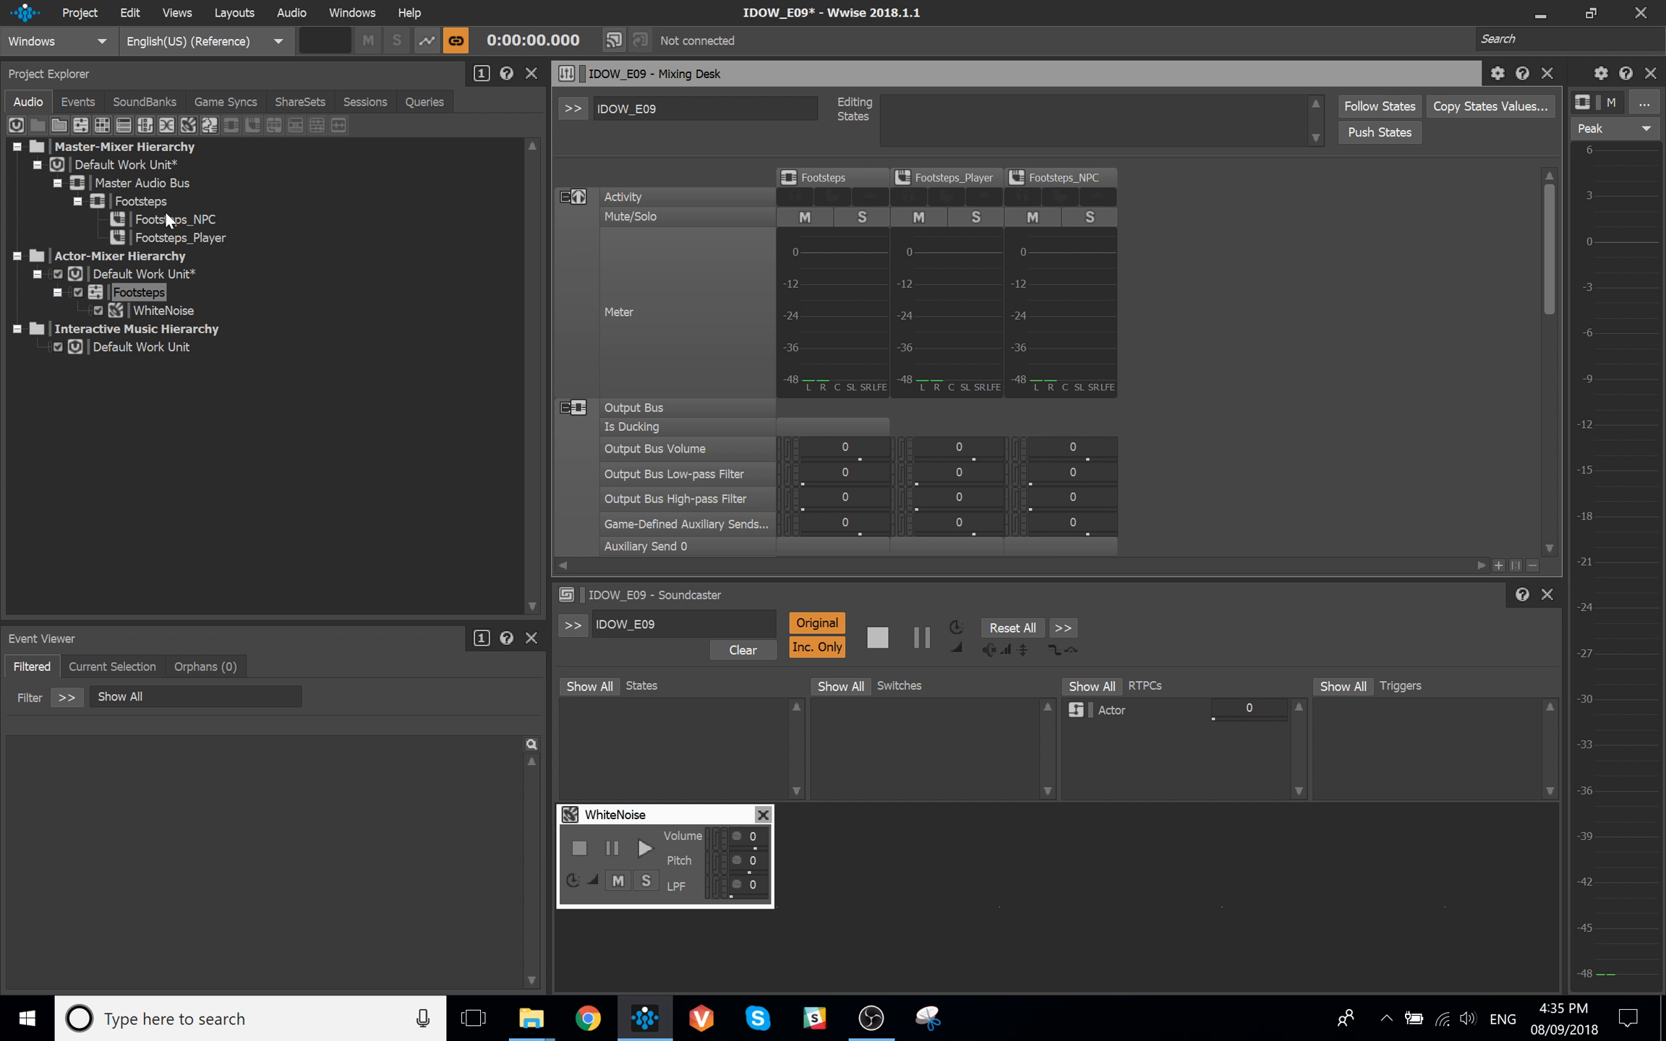
Insert a default custom Wwise Meter effect in slot 0 of both the Footsteps_Player and Footsteps_NPC auxiliary buses
left_click(169, 237)
key("F5")
left_click(554, 152)
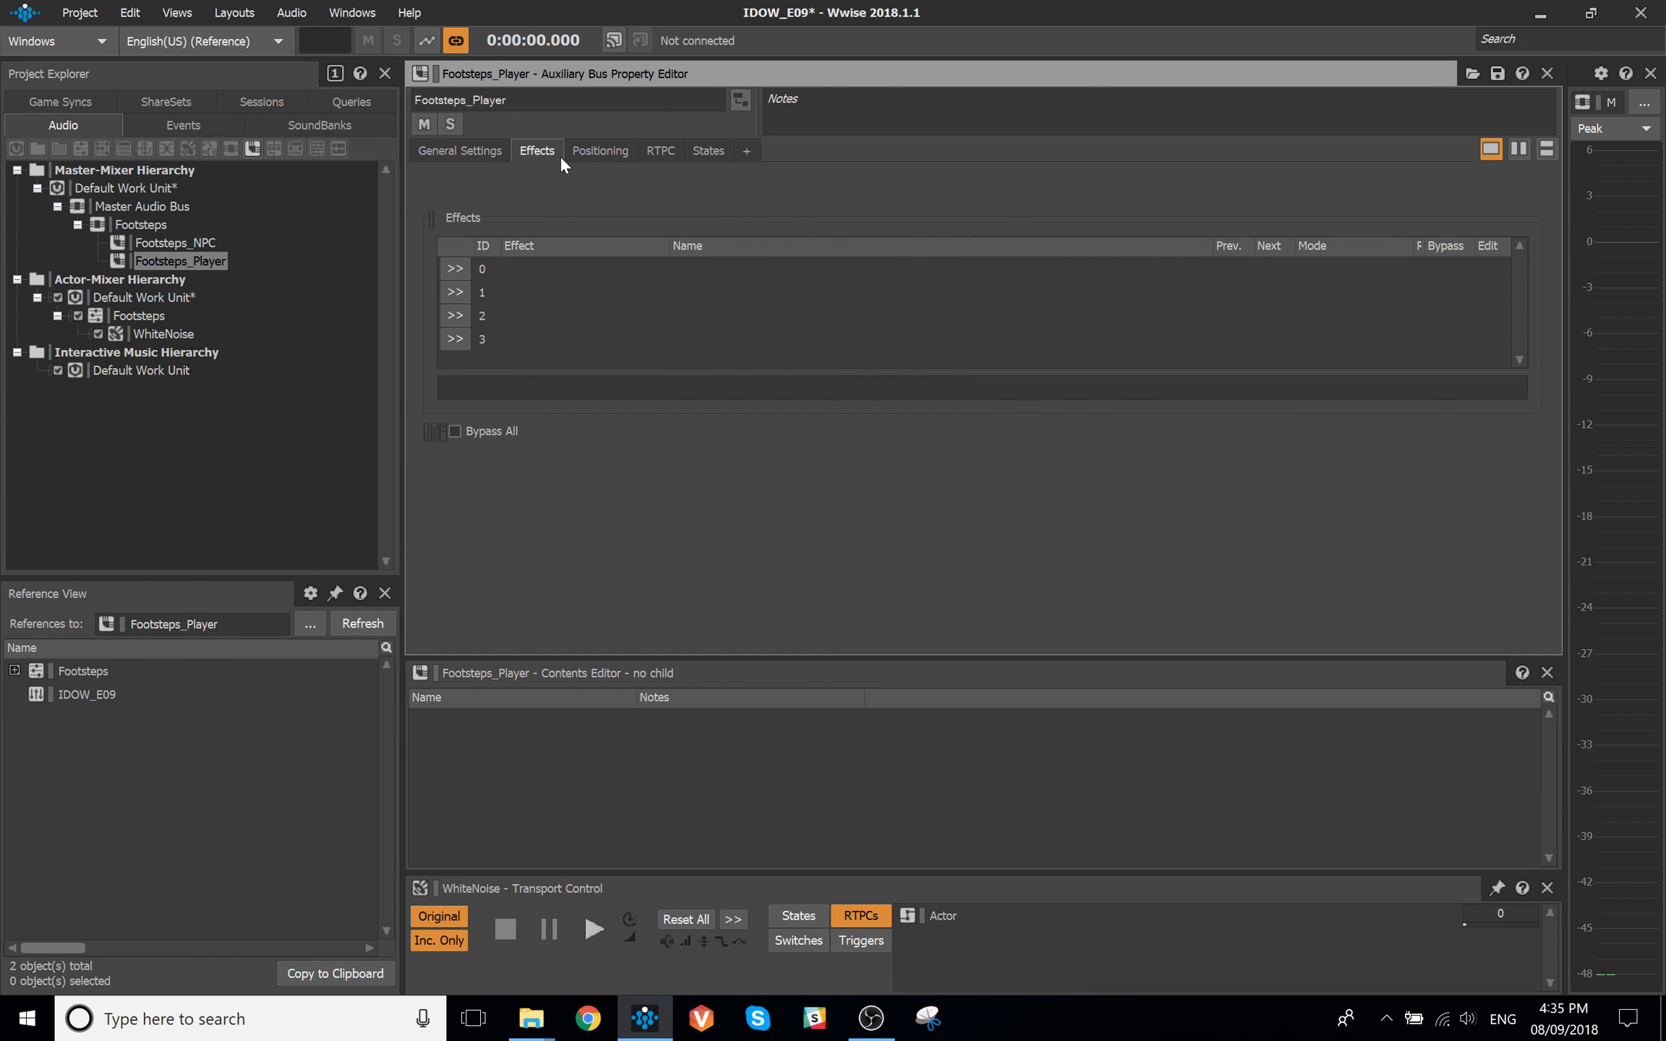
left_click(455, 268)
mouse_move(610, 581)
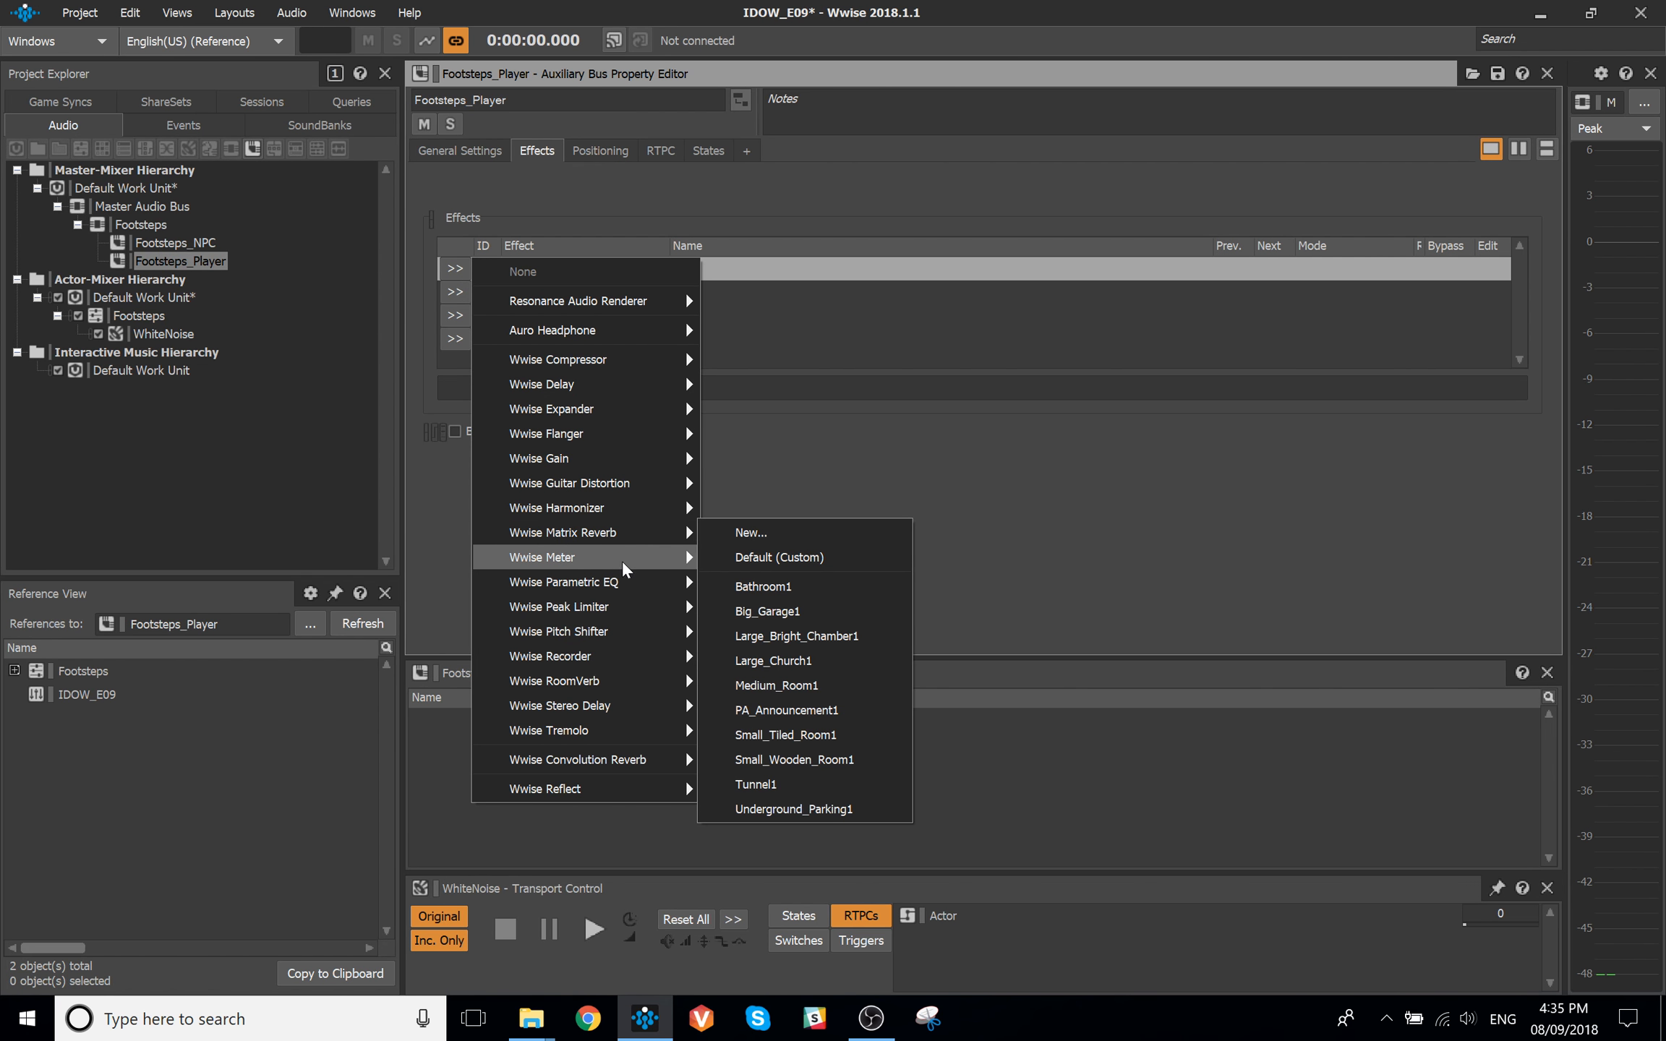
left_click(771, 577)
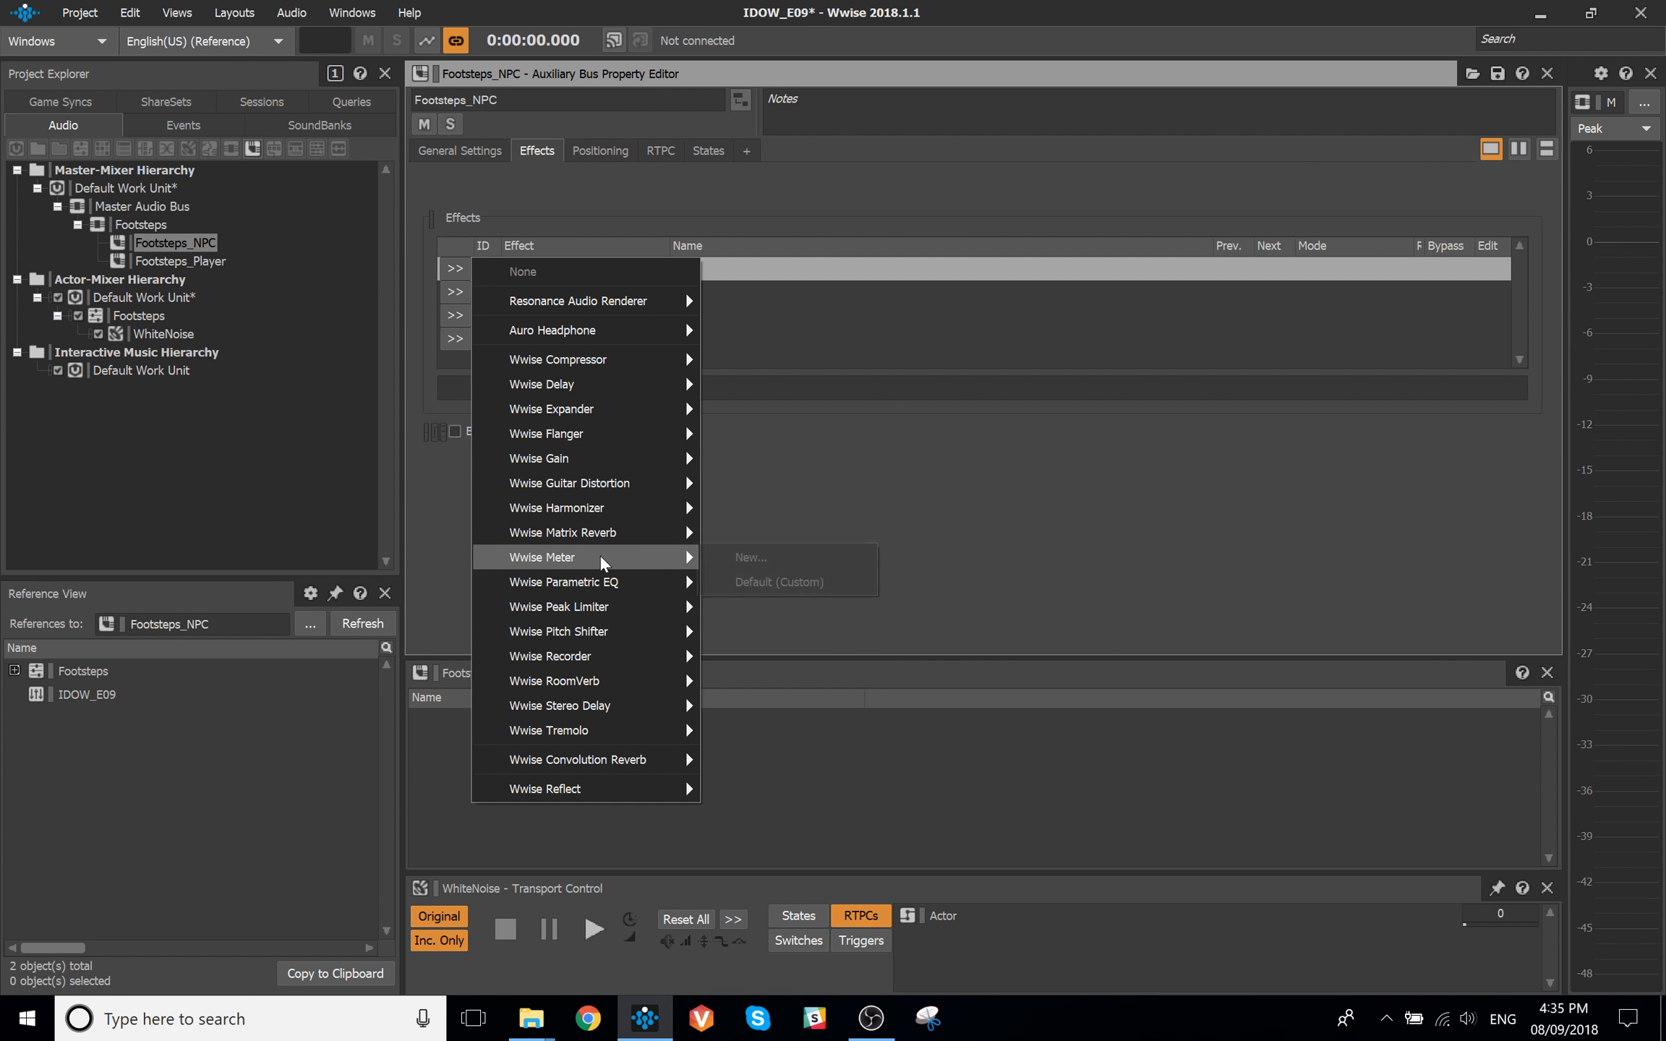
left_click(773, 582)
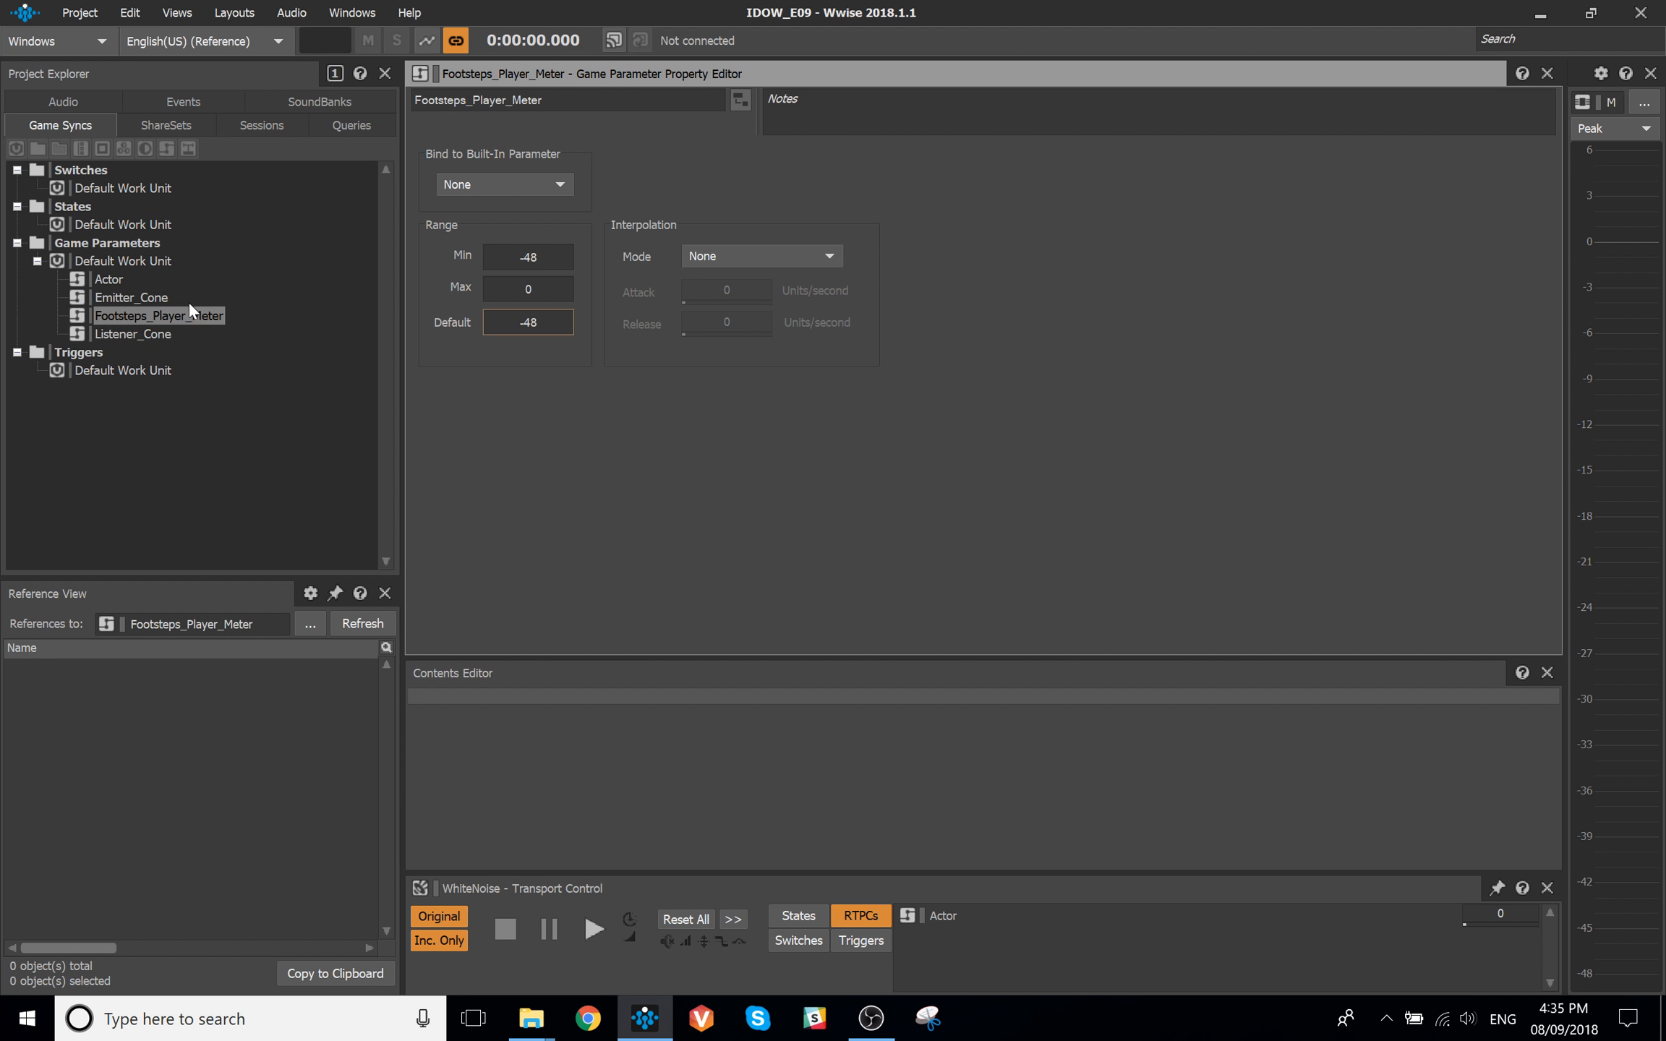
Duplicate the Footsteps_Player_Meter game parameter within the Game Parameters Default Work Unit
left_click(187, 313)
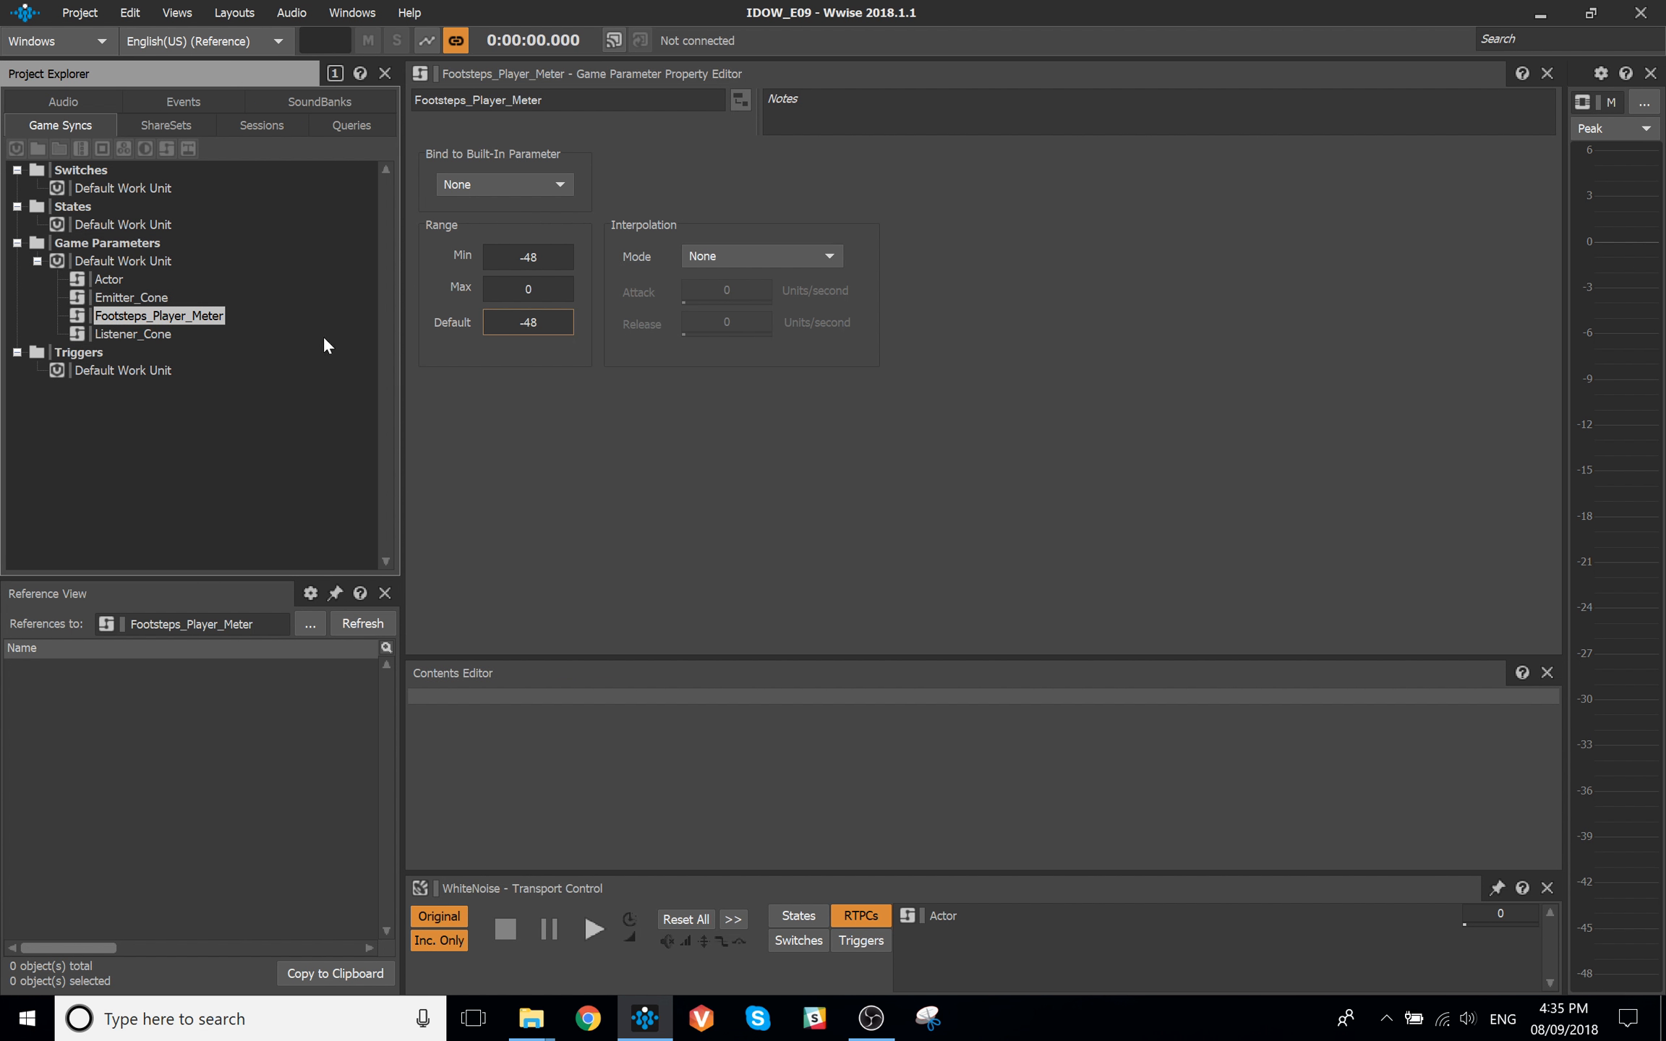
left_click(172, 315)
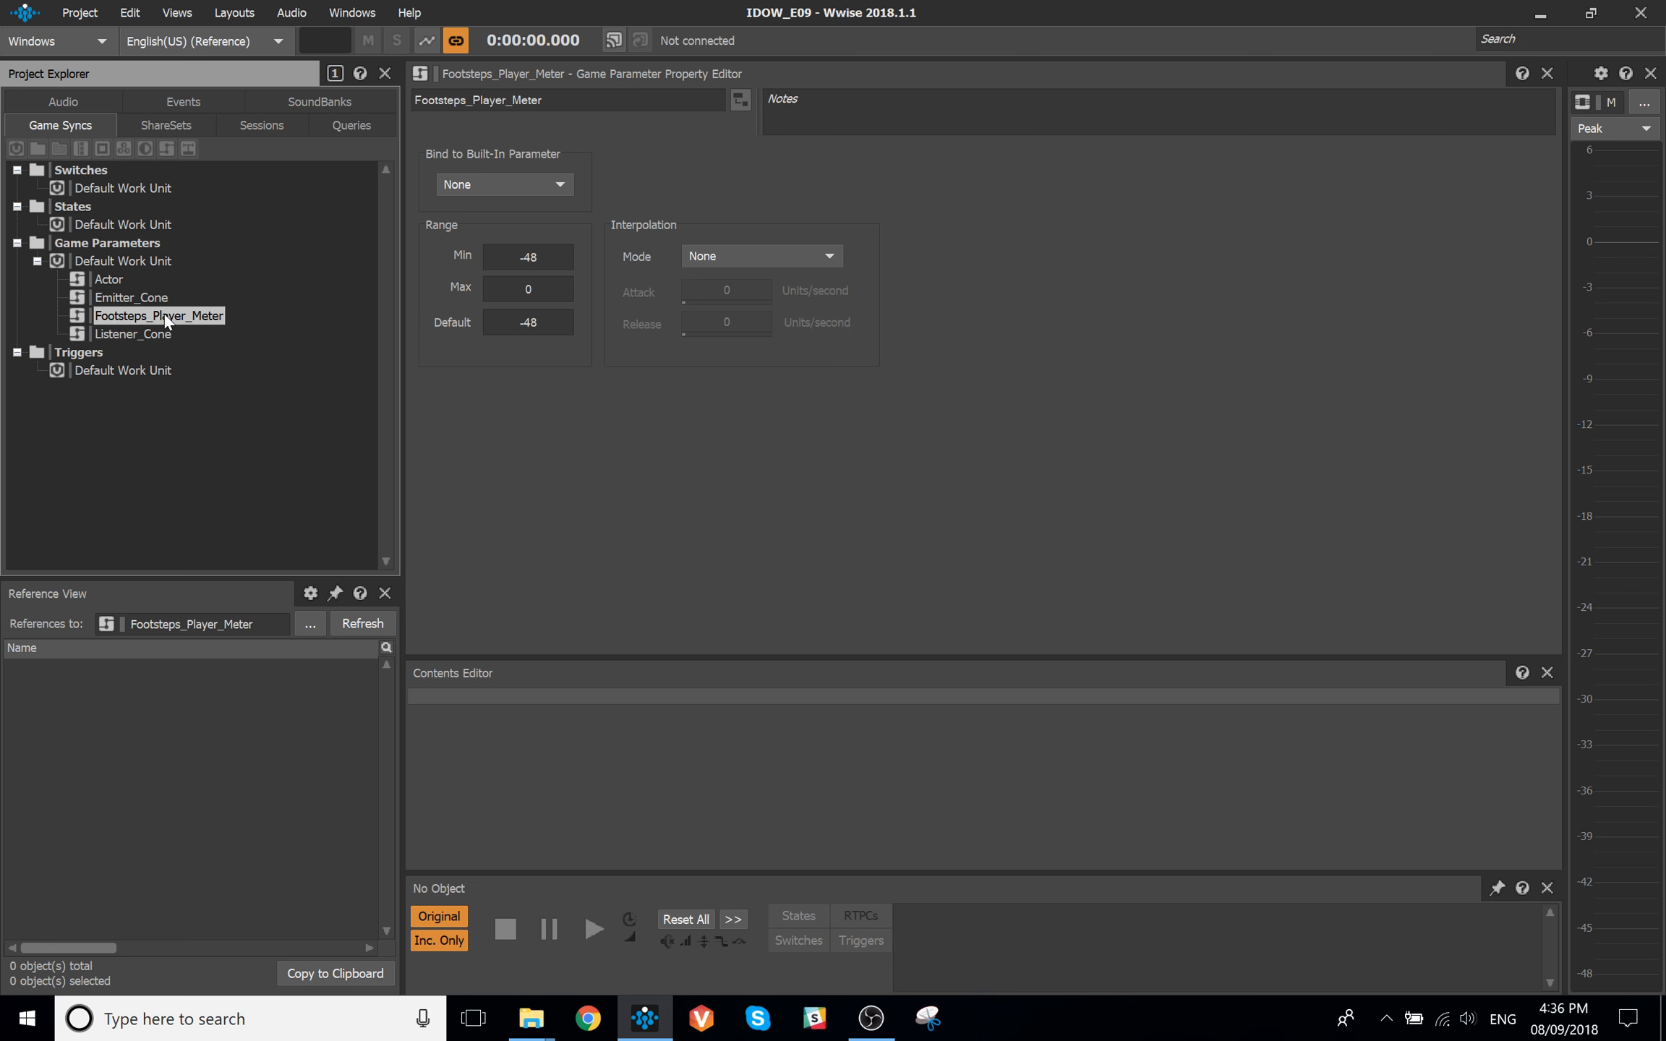
left_click(123, 260)
key("ctrl+v")
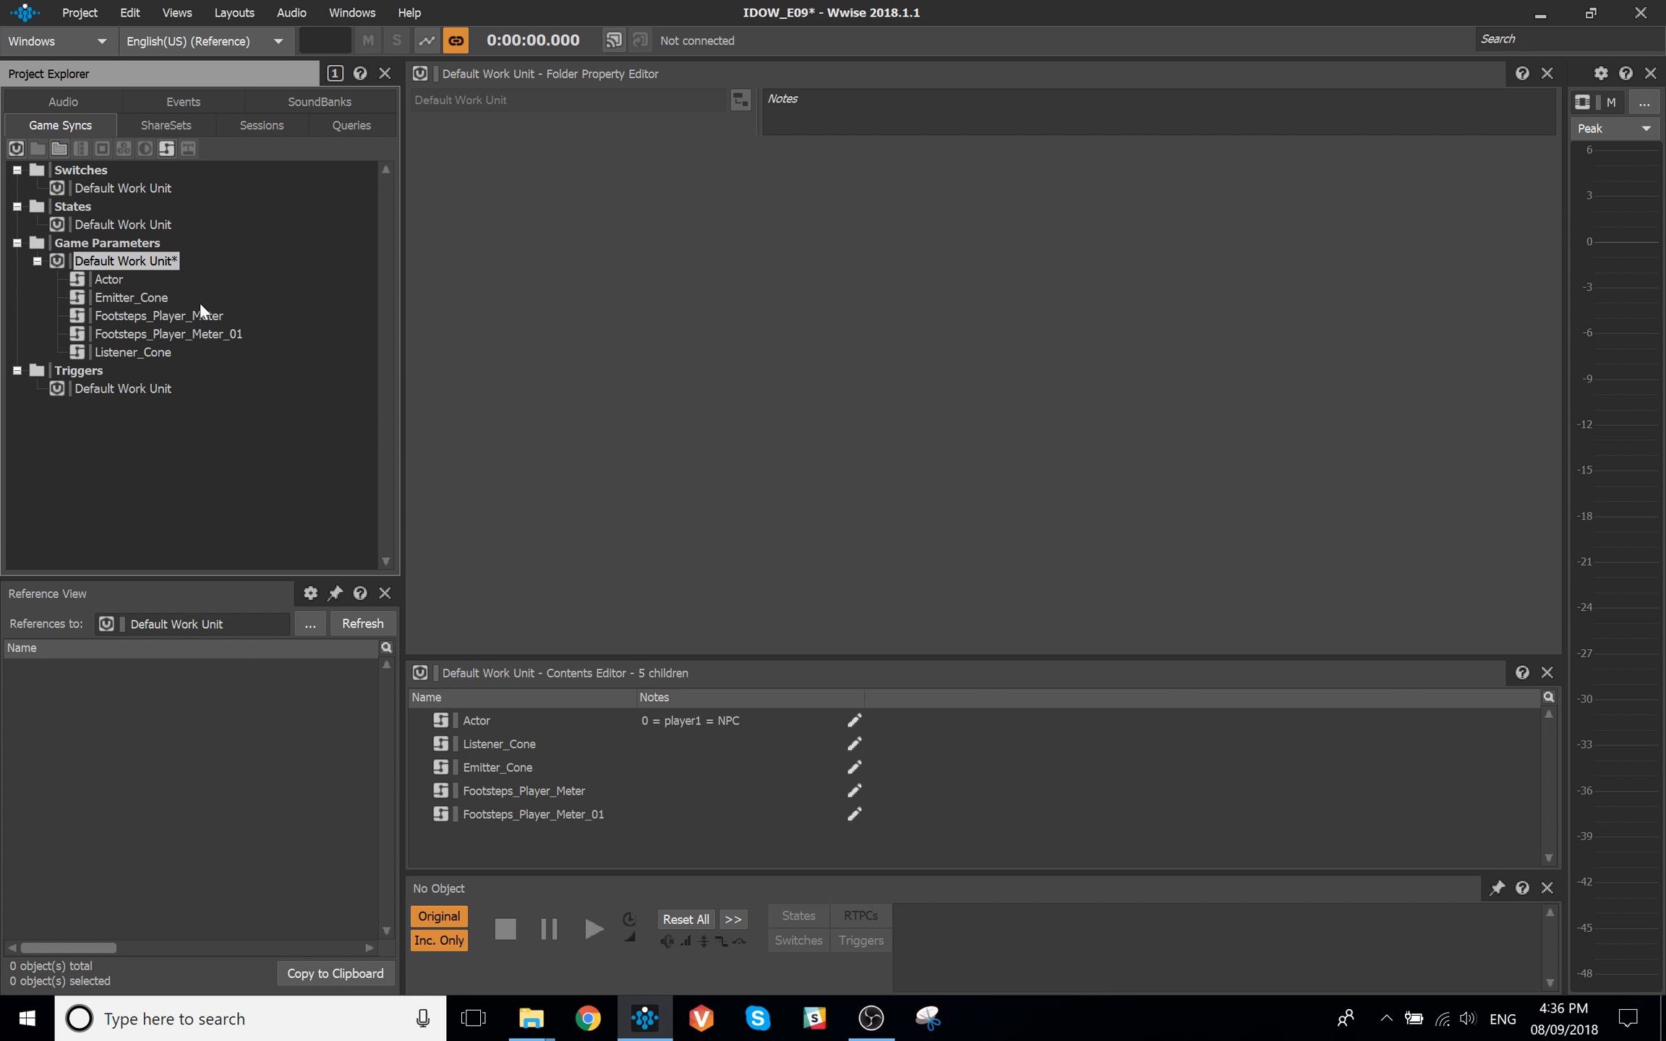
Rename the copied game parameter as Footsteps_NPC_Meter and save the project
left_click(216, 333)
key("F2")
left_click_drag(181, 334, 157, 334)
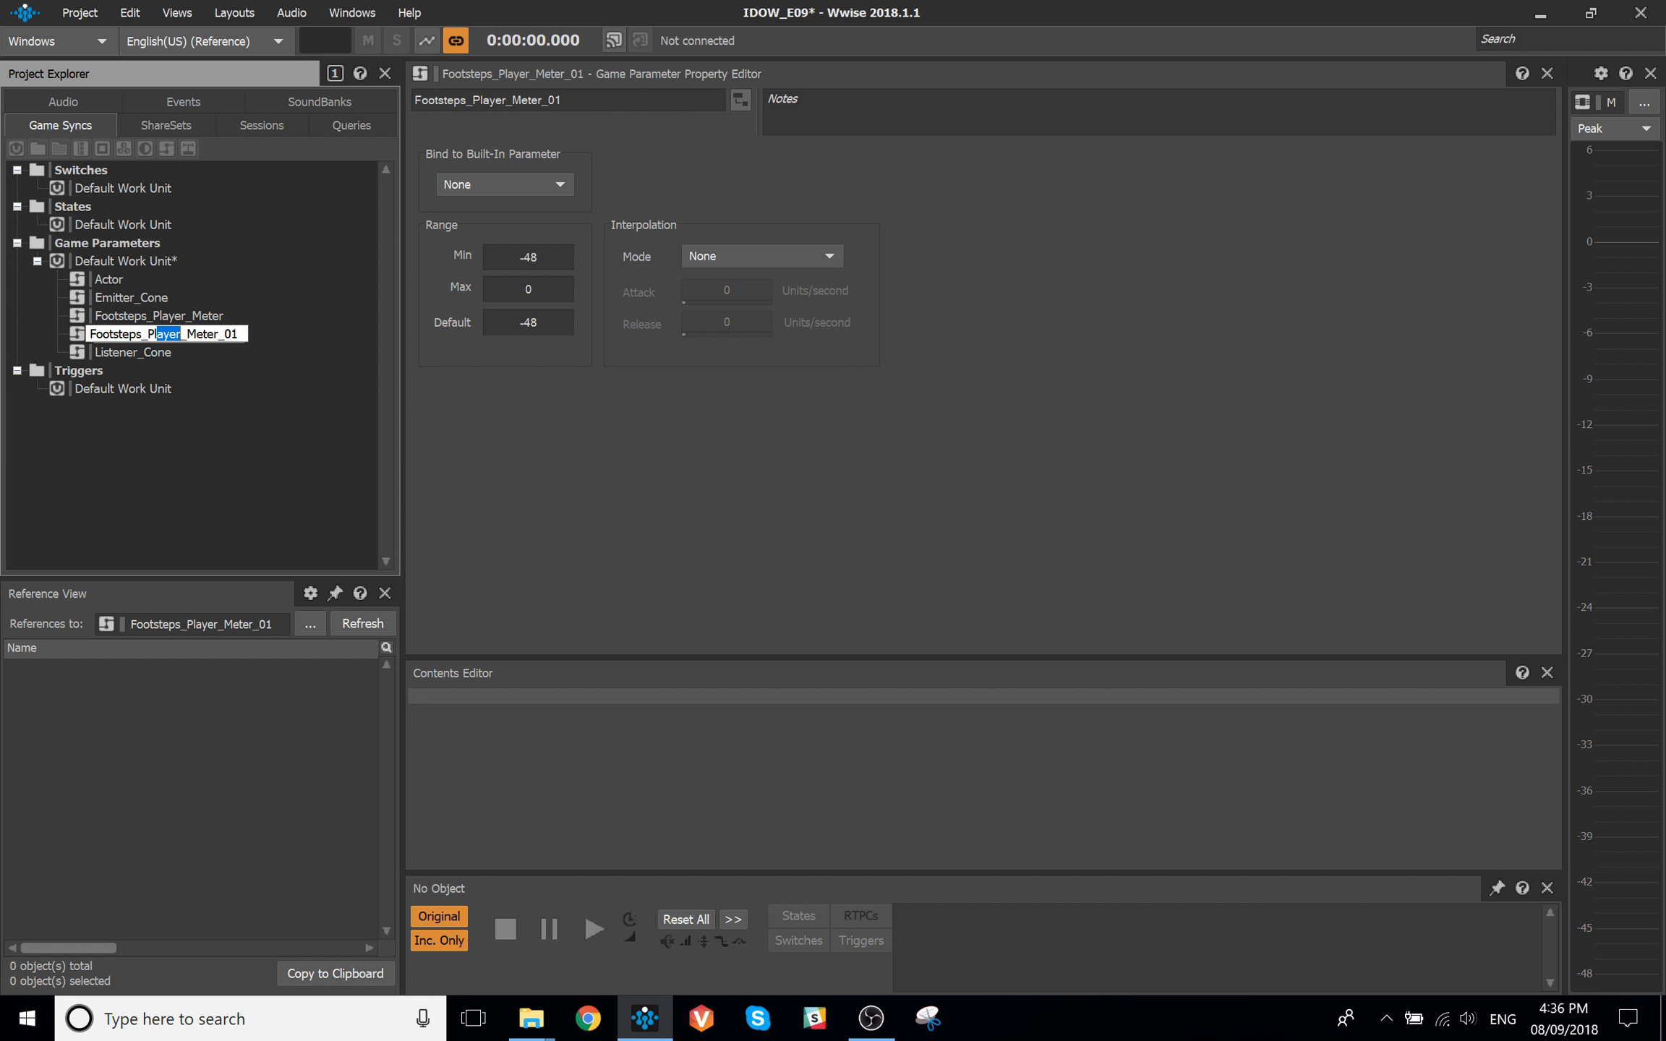
key("BackSpace")
key("BackSpace")
key("BackSpace")
type("NPC")
key("Return")
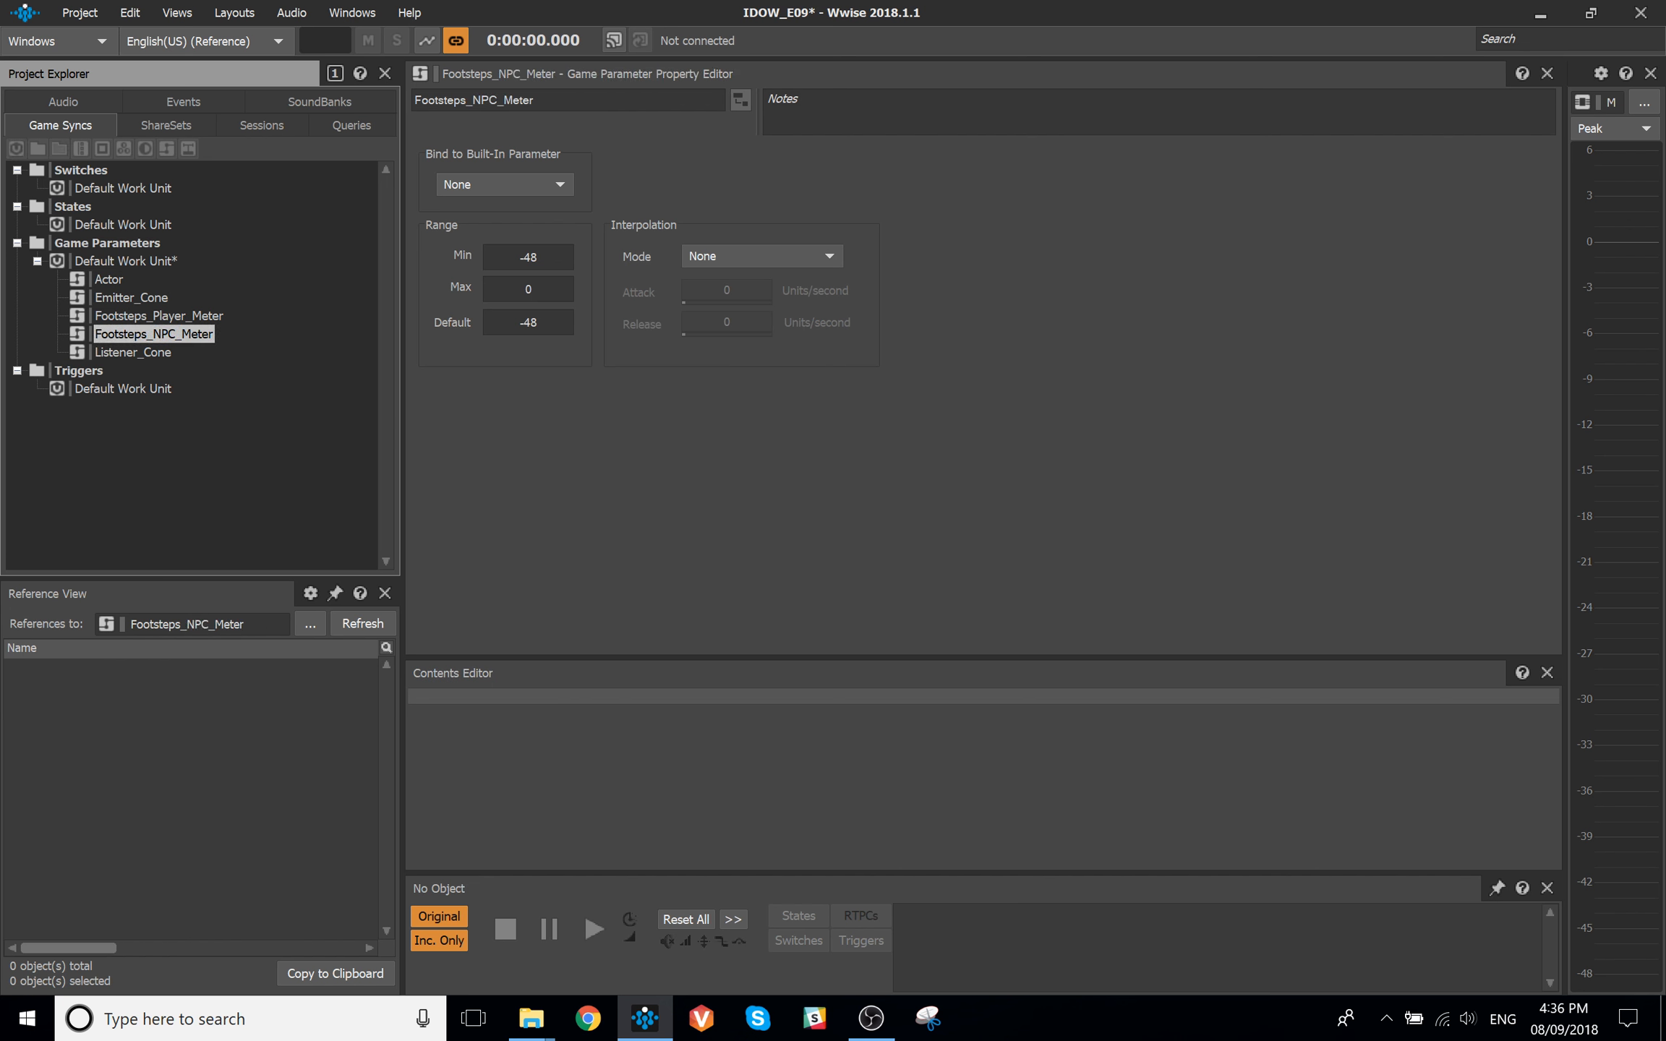
key("ctrl+s")
left_click(677, 421)
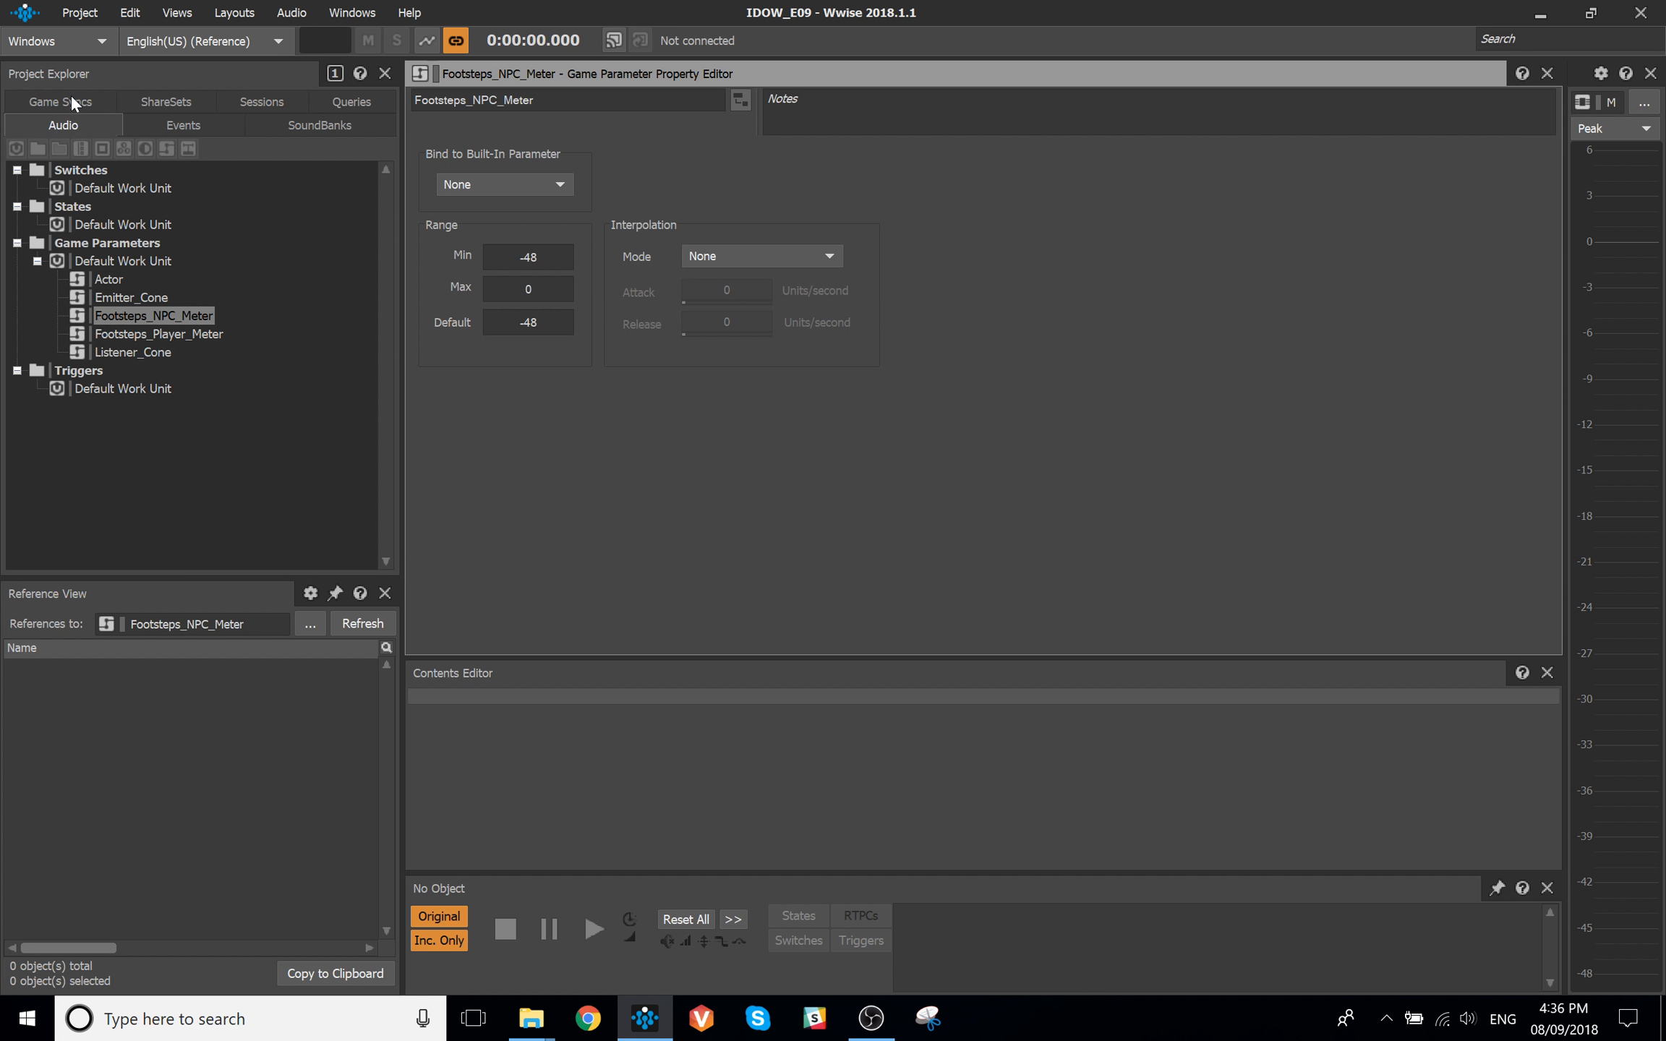
Assign Footsteps_NPC_Meter as the output game parameter of the Wwise Meter effect on the Footsteps_NPC bus
left_click(66, 101)
left_click(186, 245)
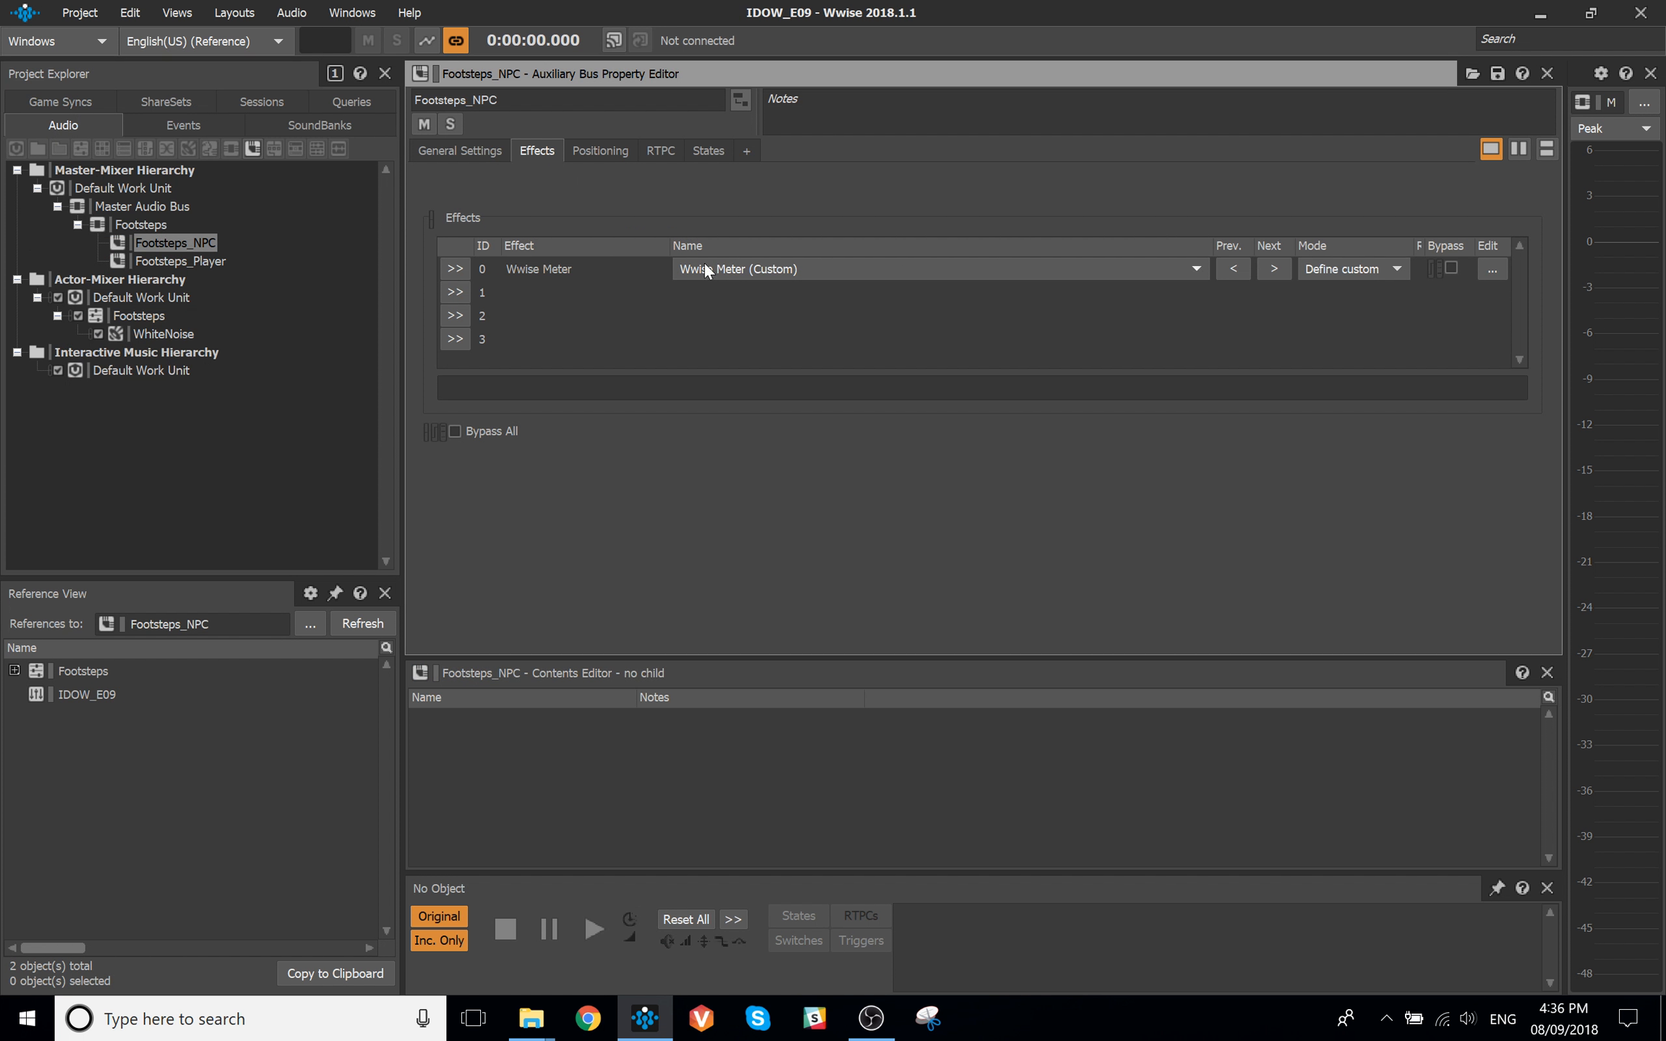
double_click(613, 269)
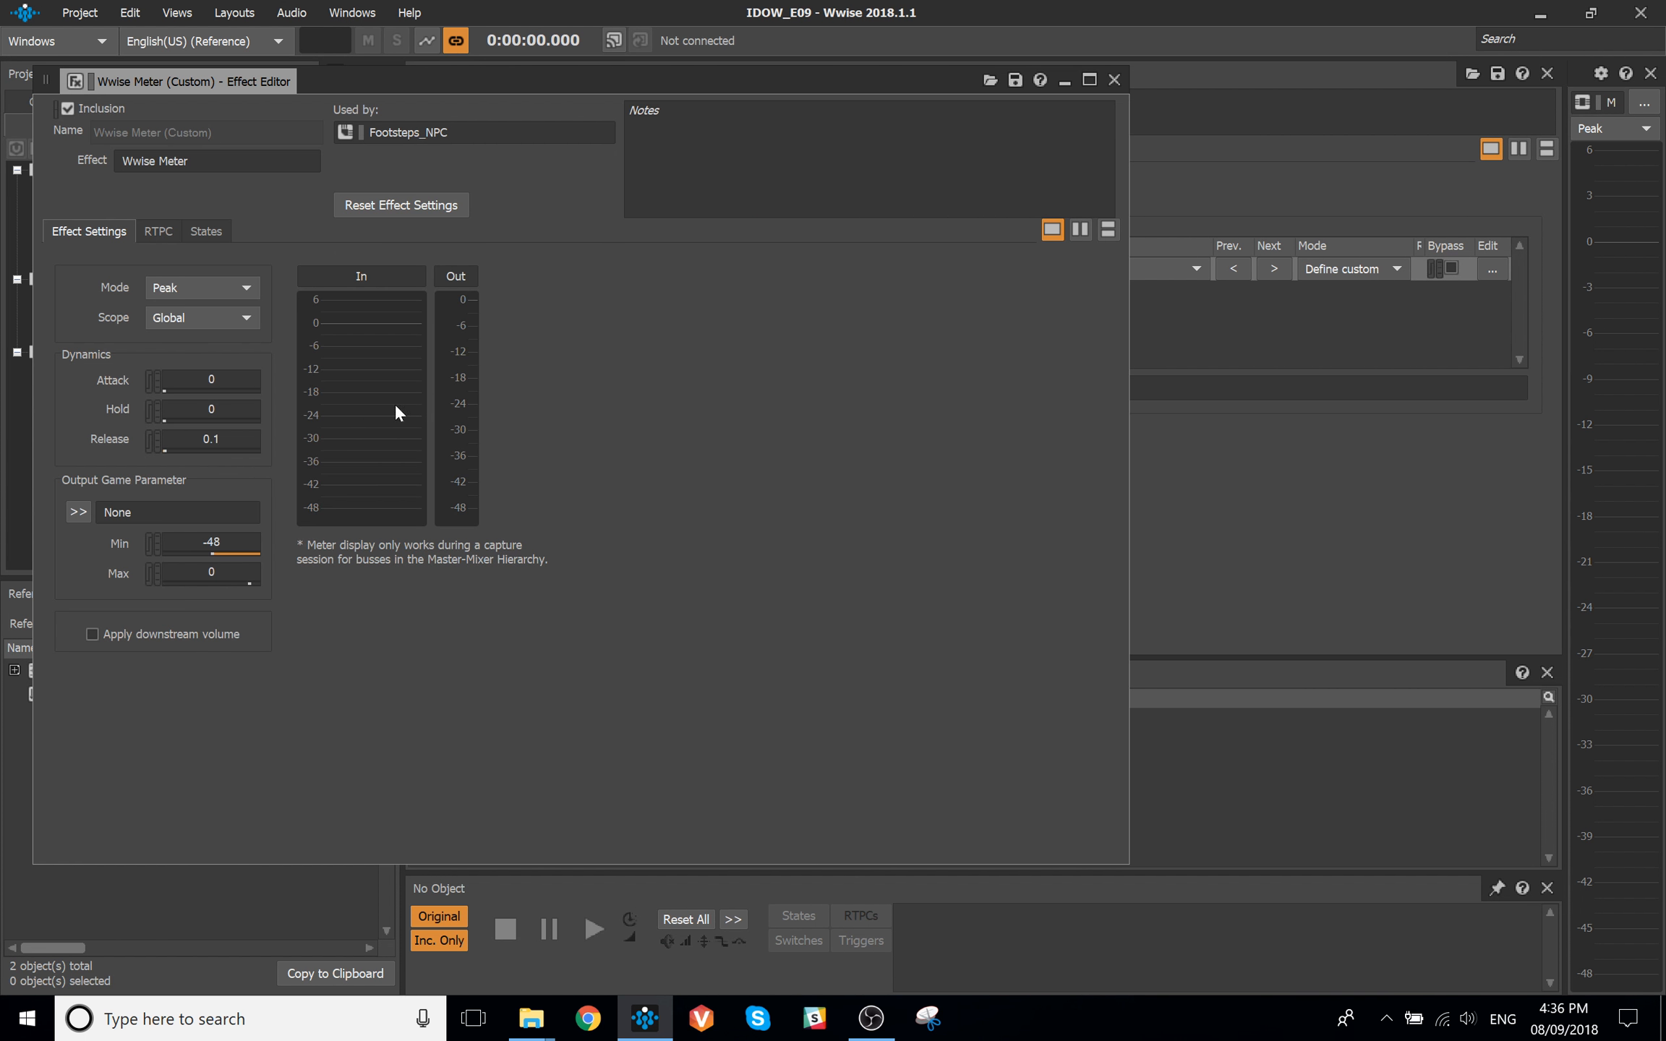
left_click_drag(404, 82, 871, 120)
left_click(60, 125)
left_click_drag(178, 316, 680, 548)
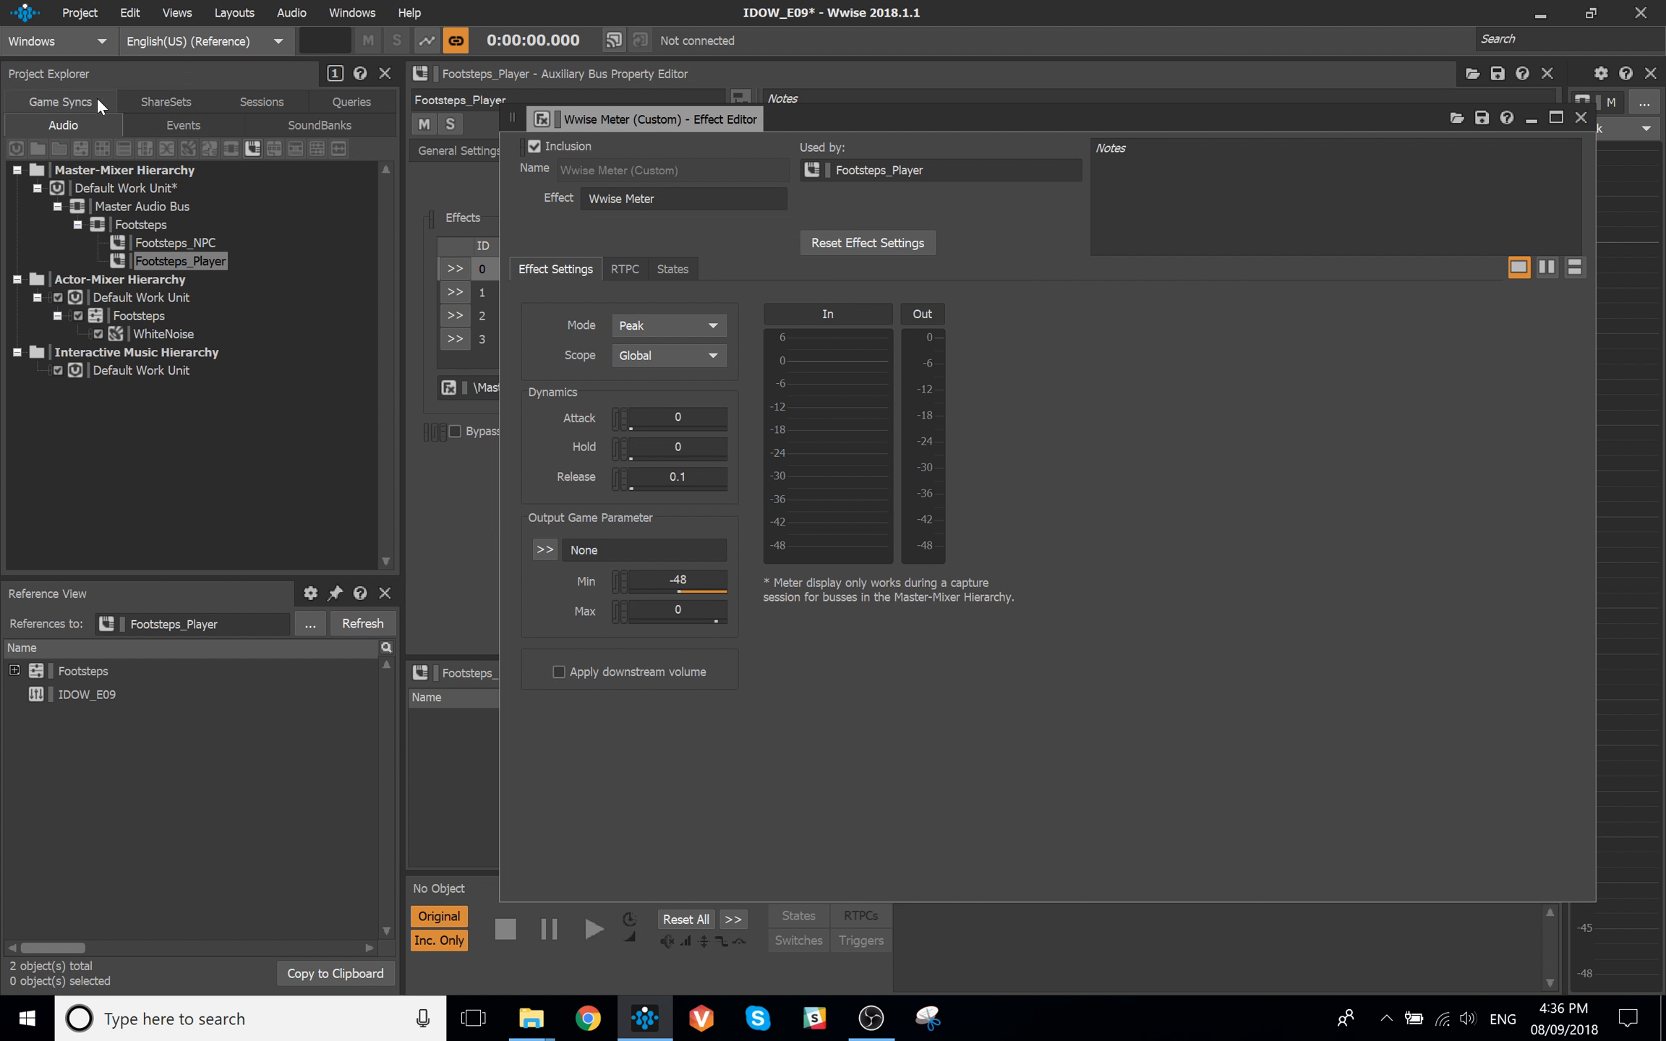
Assign Footsteps_Player_Meter as the output game parameter of the Footsteps_Player bus's Wwise Meter and close the effect editor
left_click(87, 102)
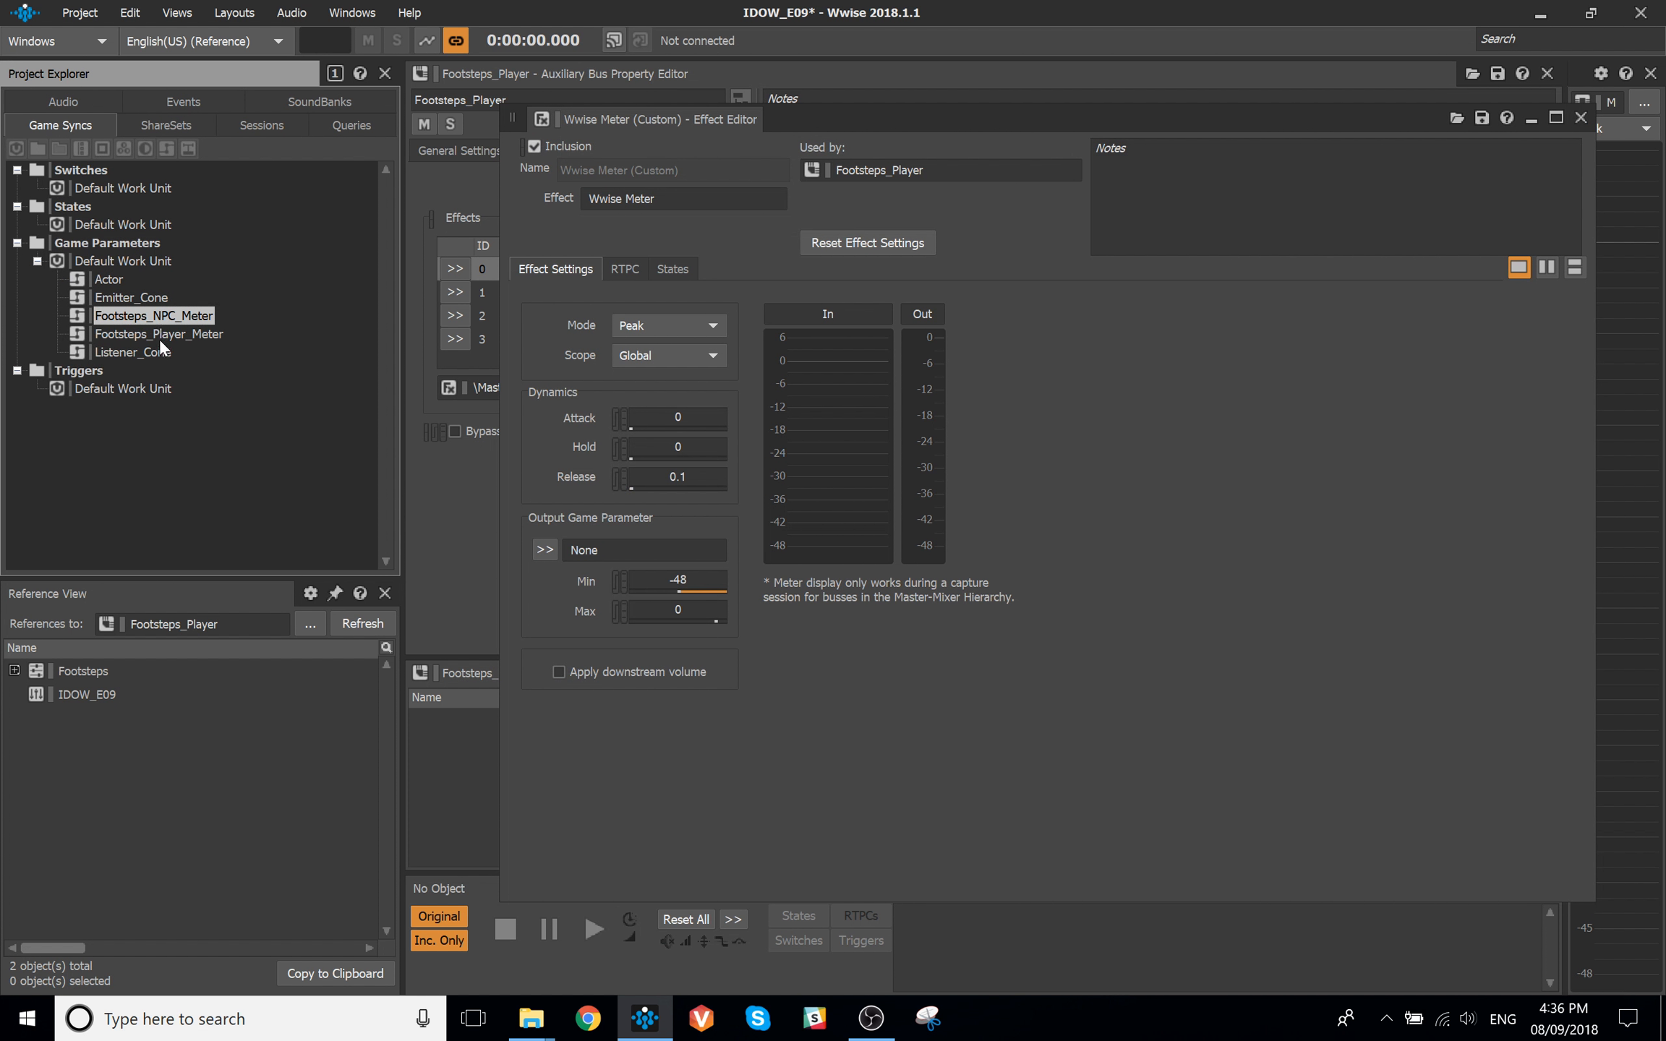
left_click_drag(161, 334, 636, 547)
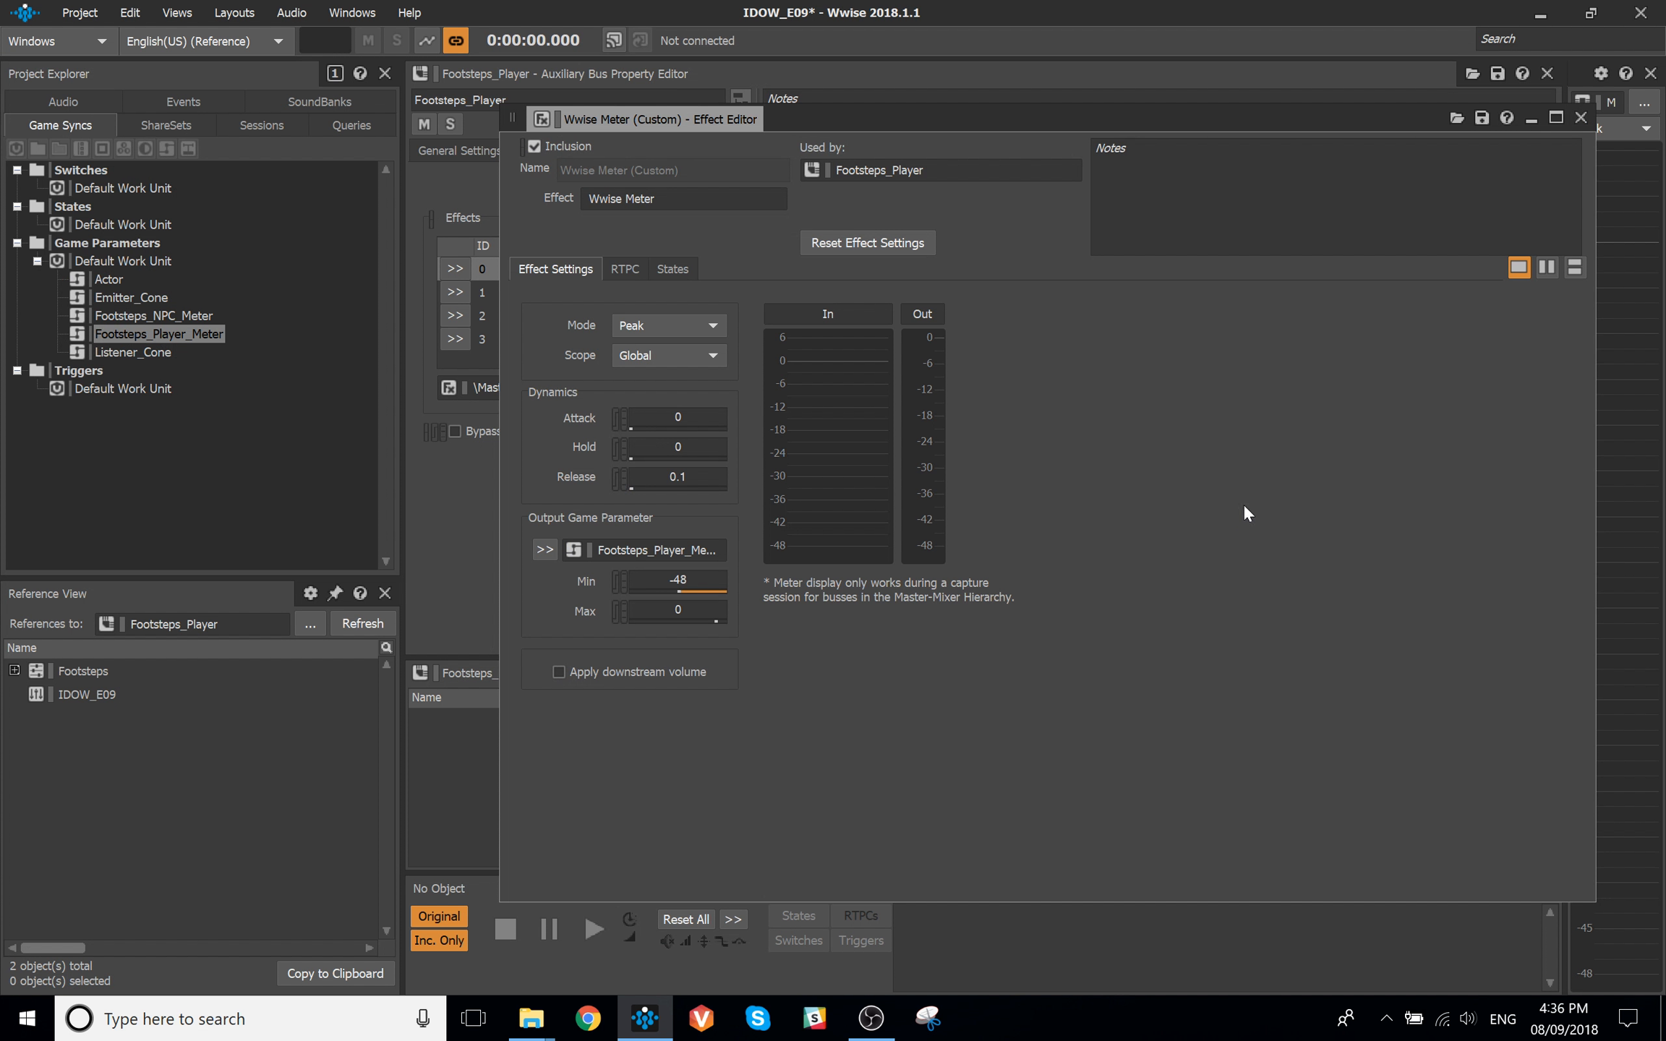
left_click(1581, 117)
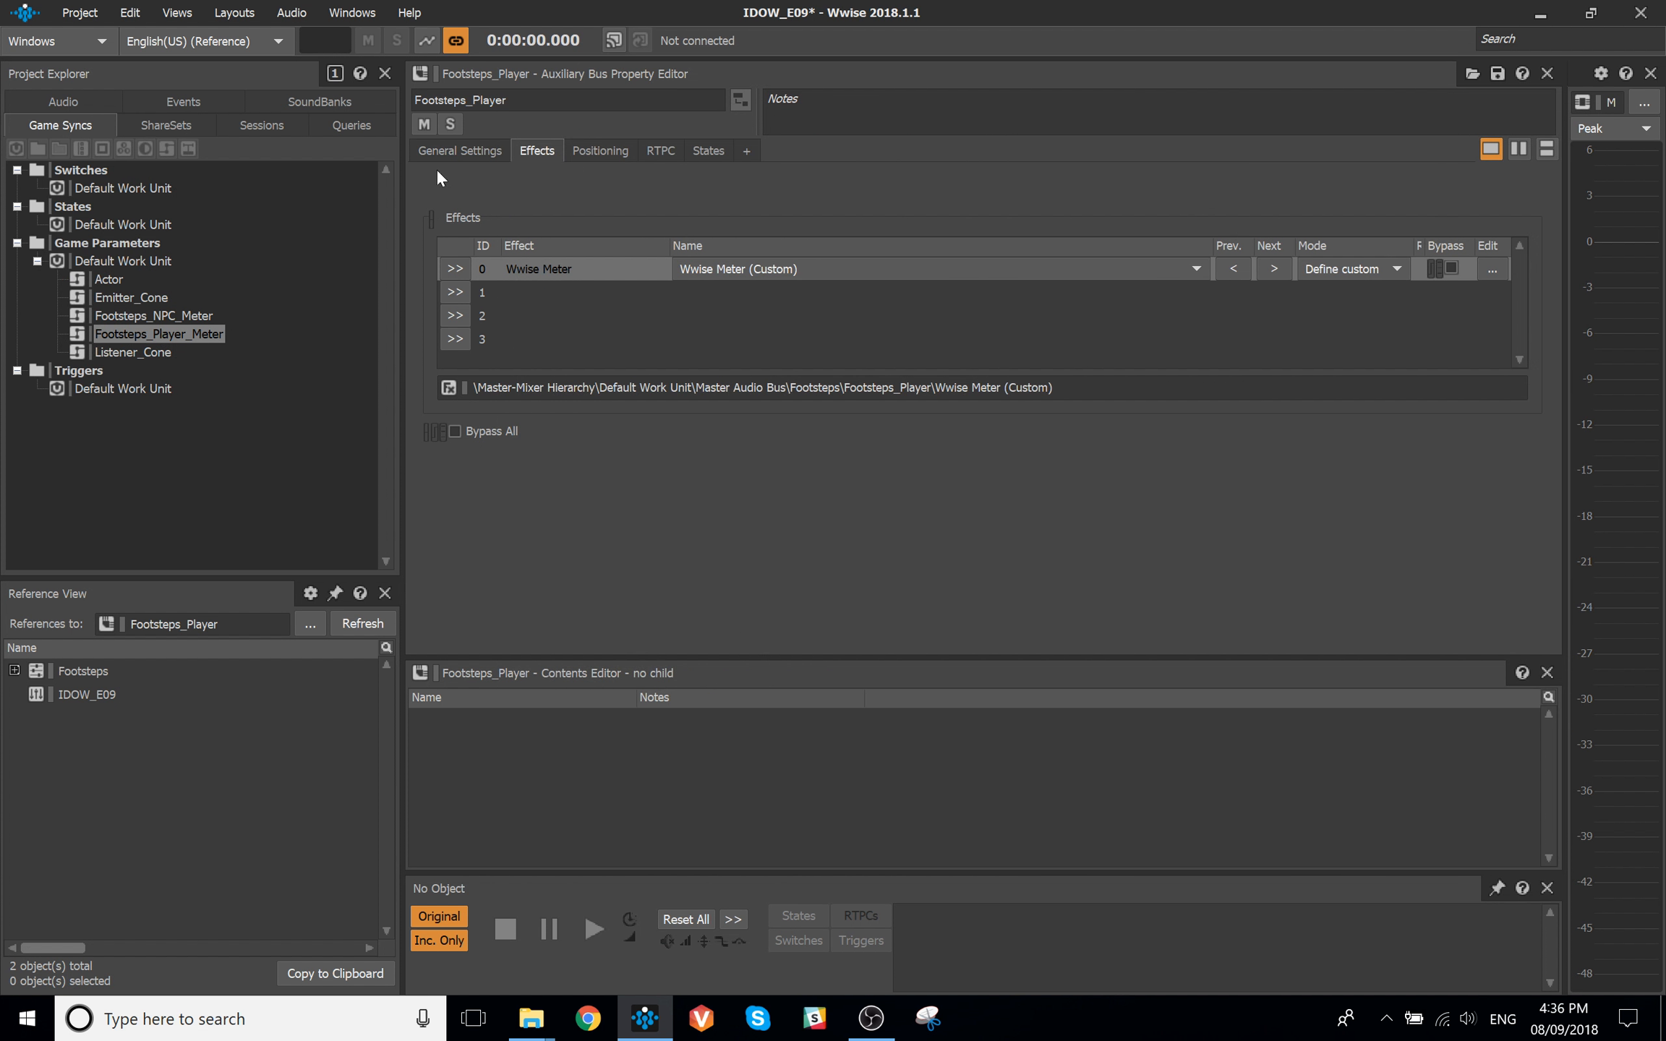
Add an RTPC curve to the Footsteps_NPC bus with Bus Volume driven by Footsteps_Player_Meter
left_click(67, 100)
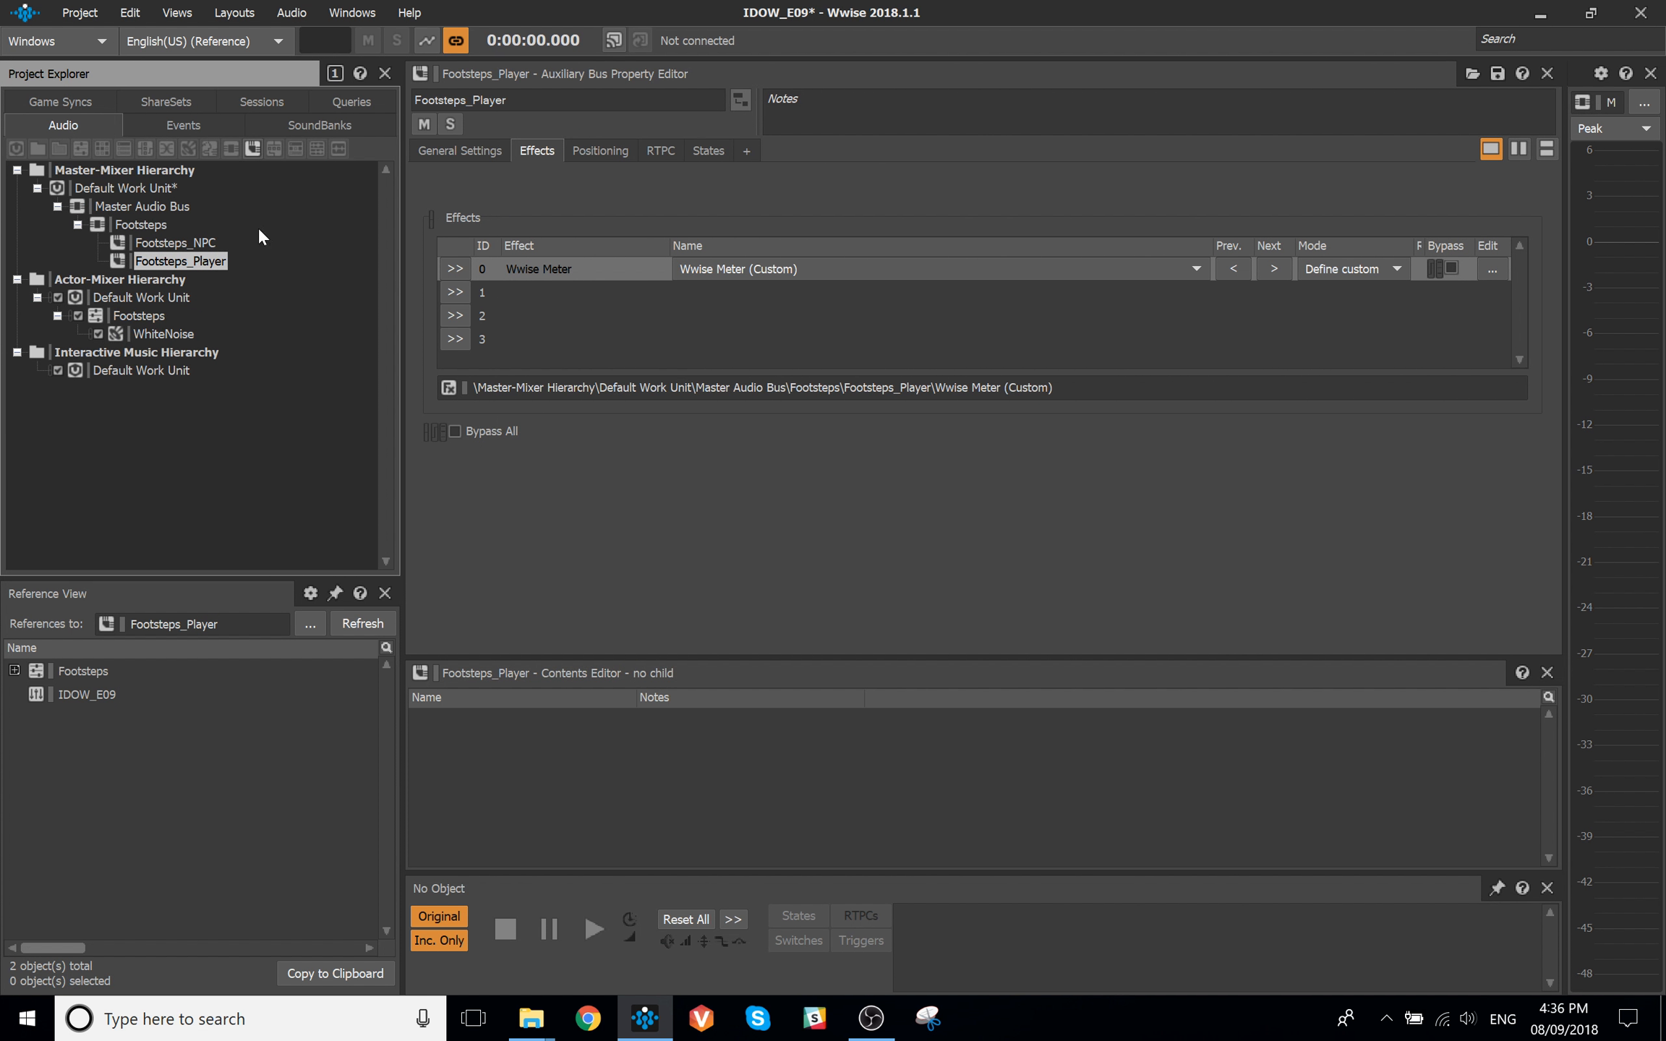
left_click(176, 243)
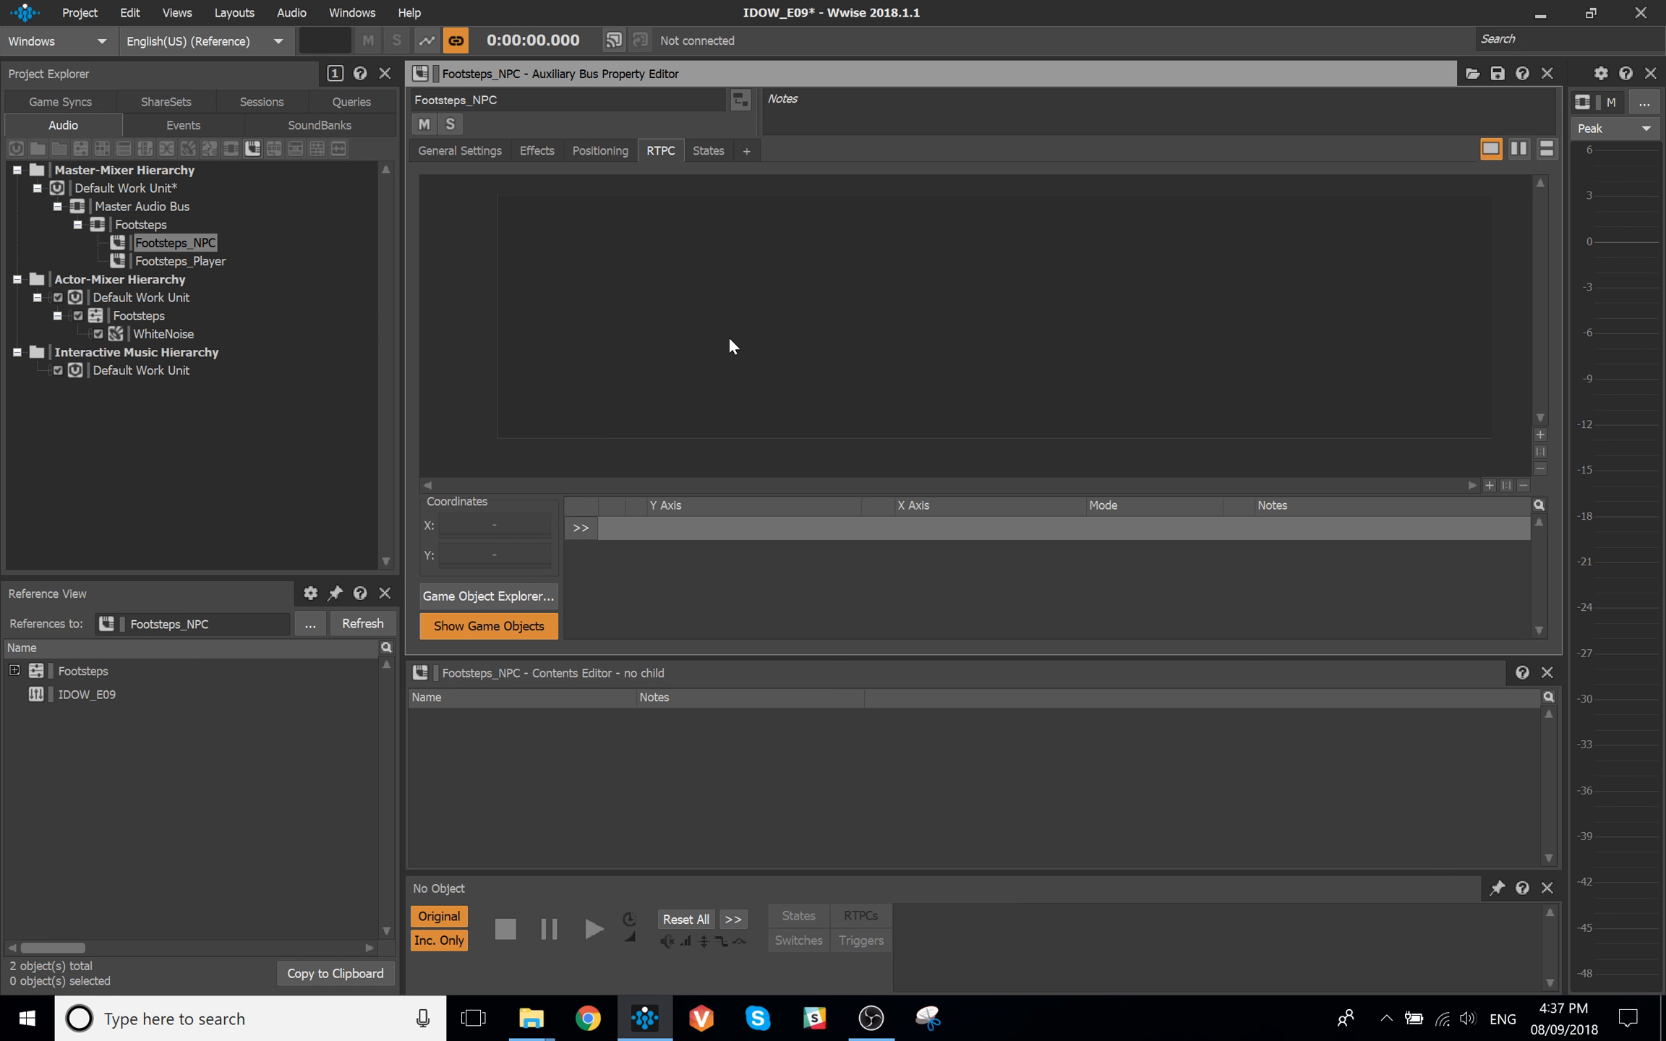
left_click(606, 539)
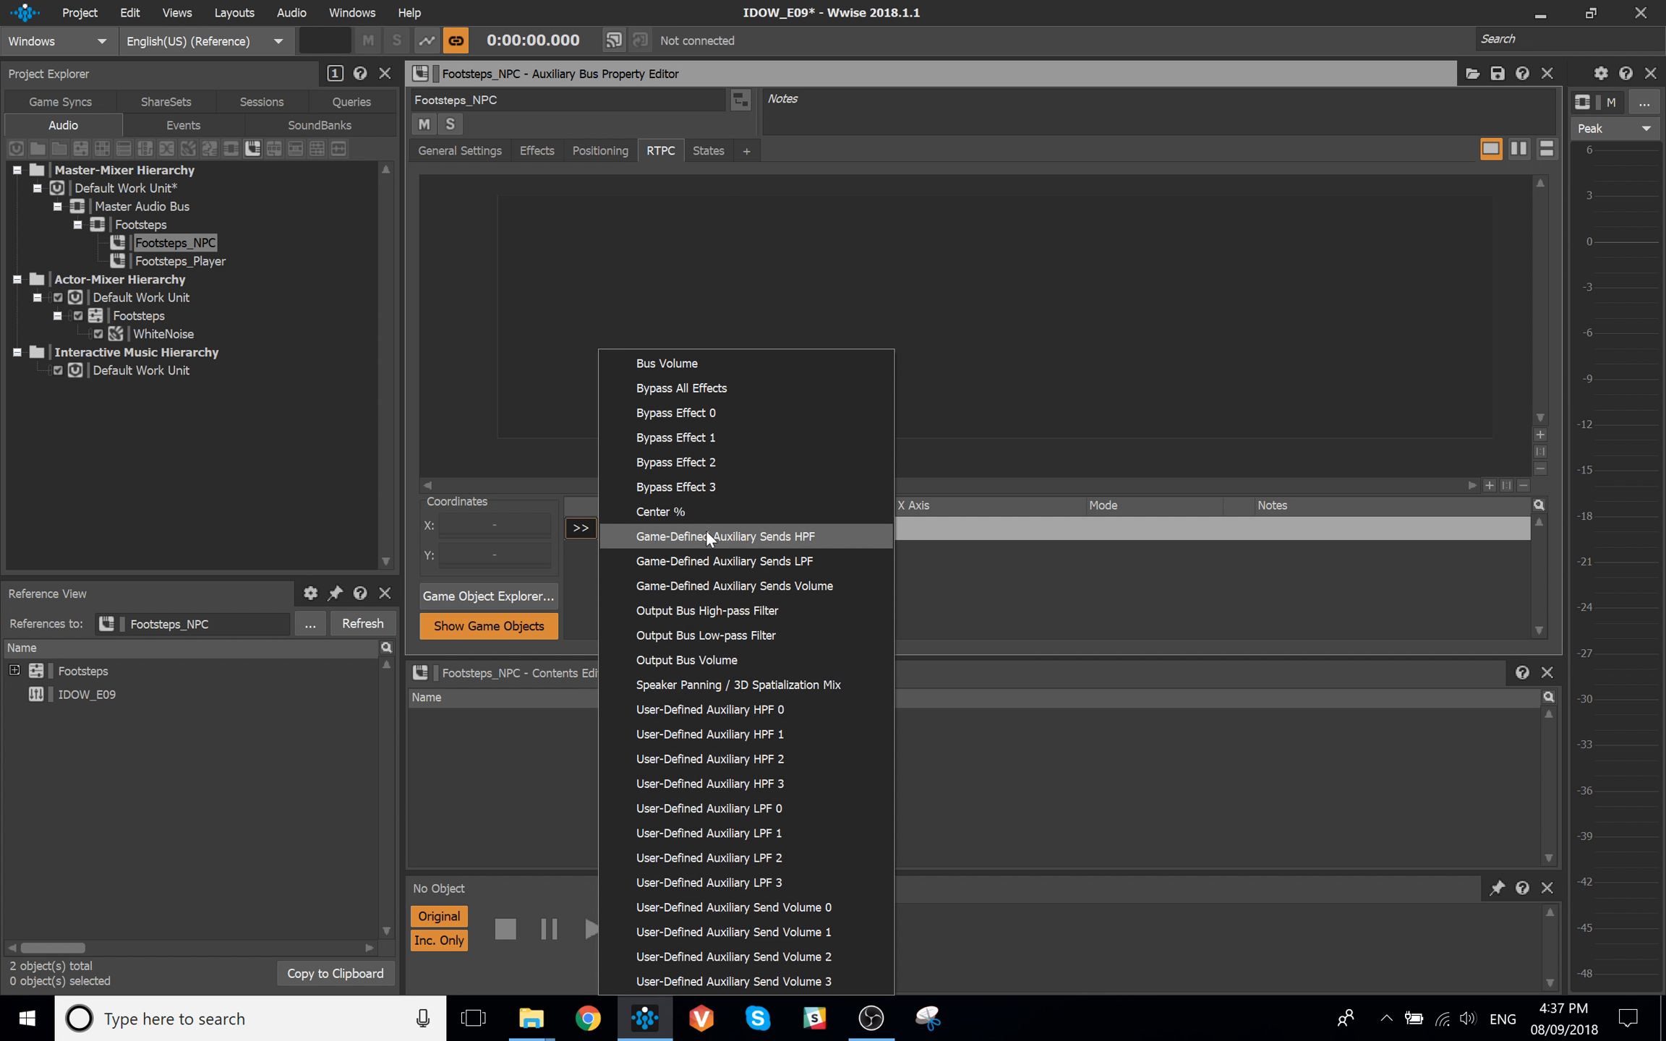
left_click(730, 359)
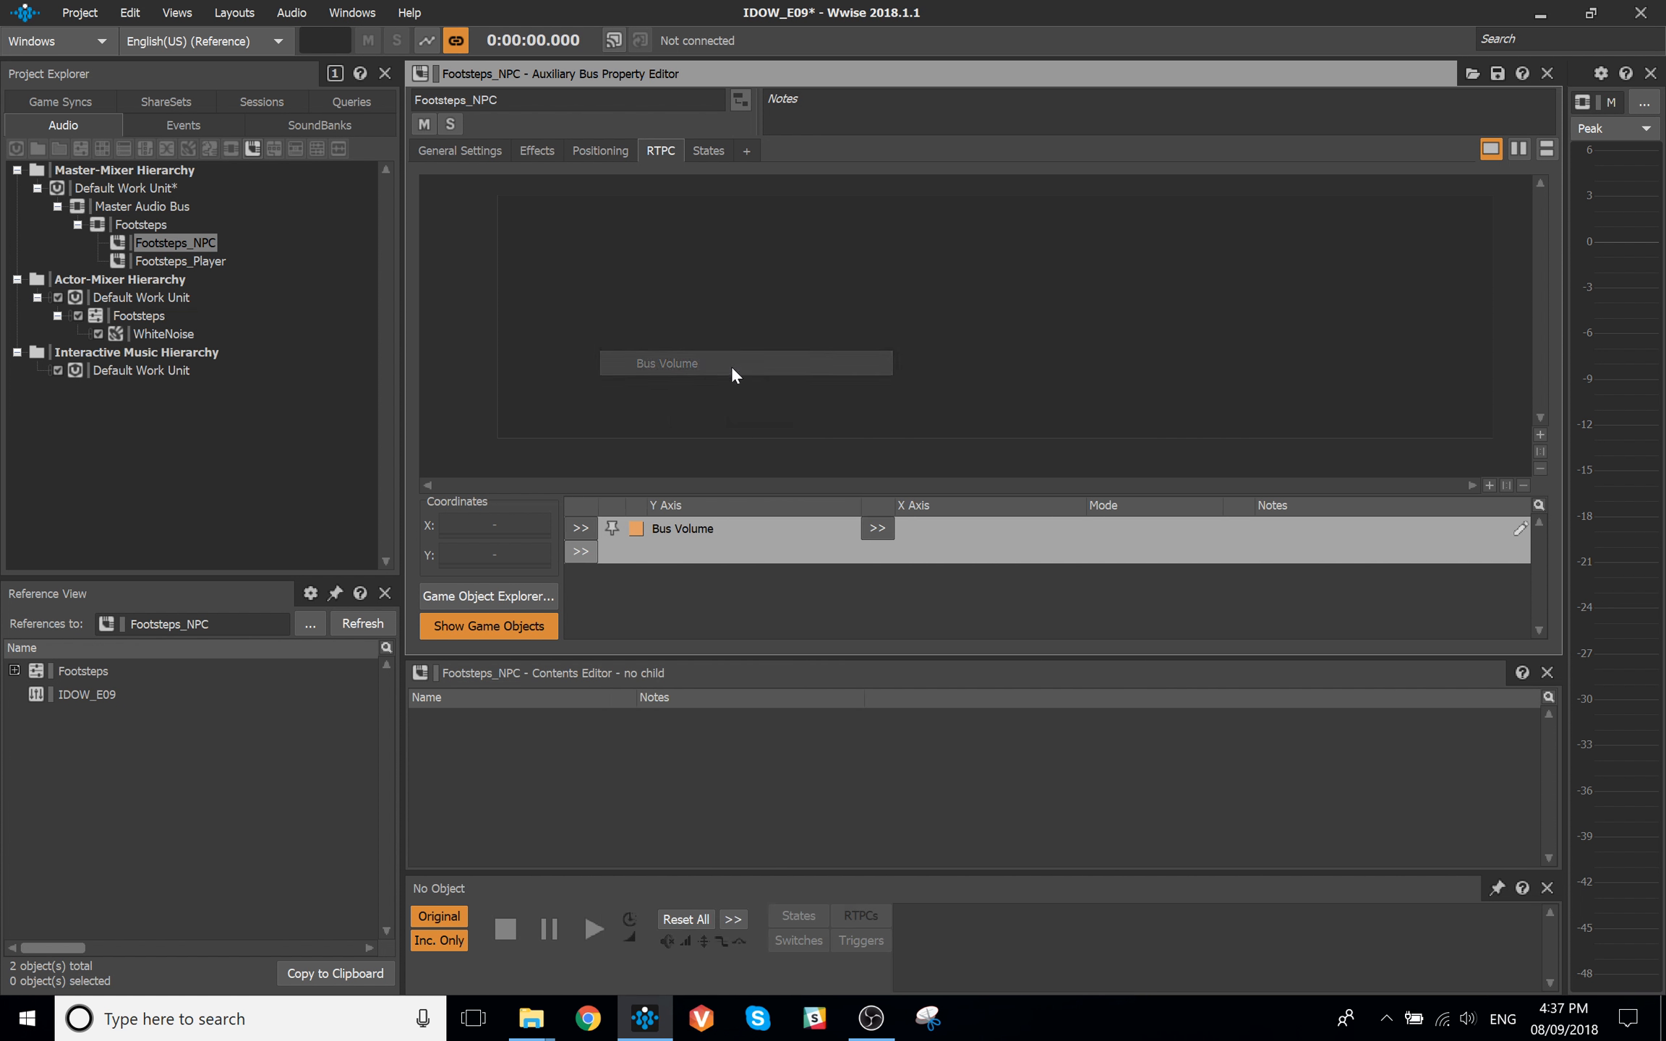
left_click(876, 529)
mouse_move(977, 532)
left_click(1221, 634)
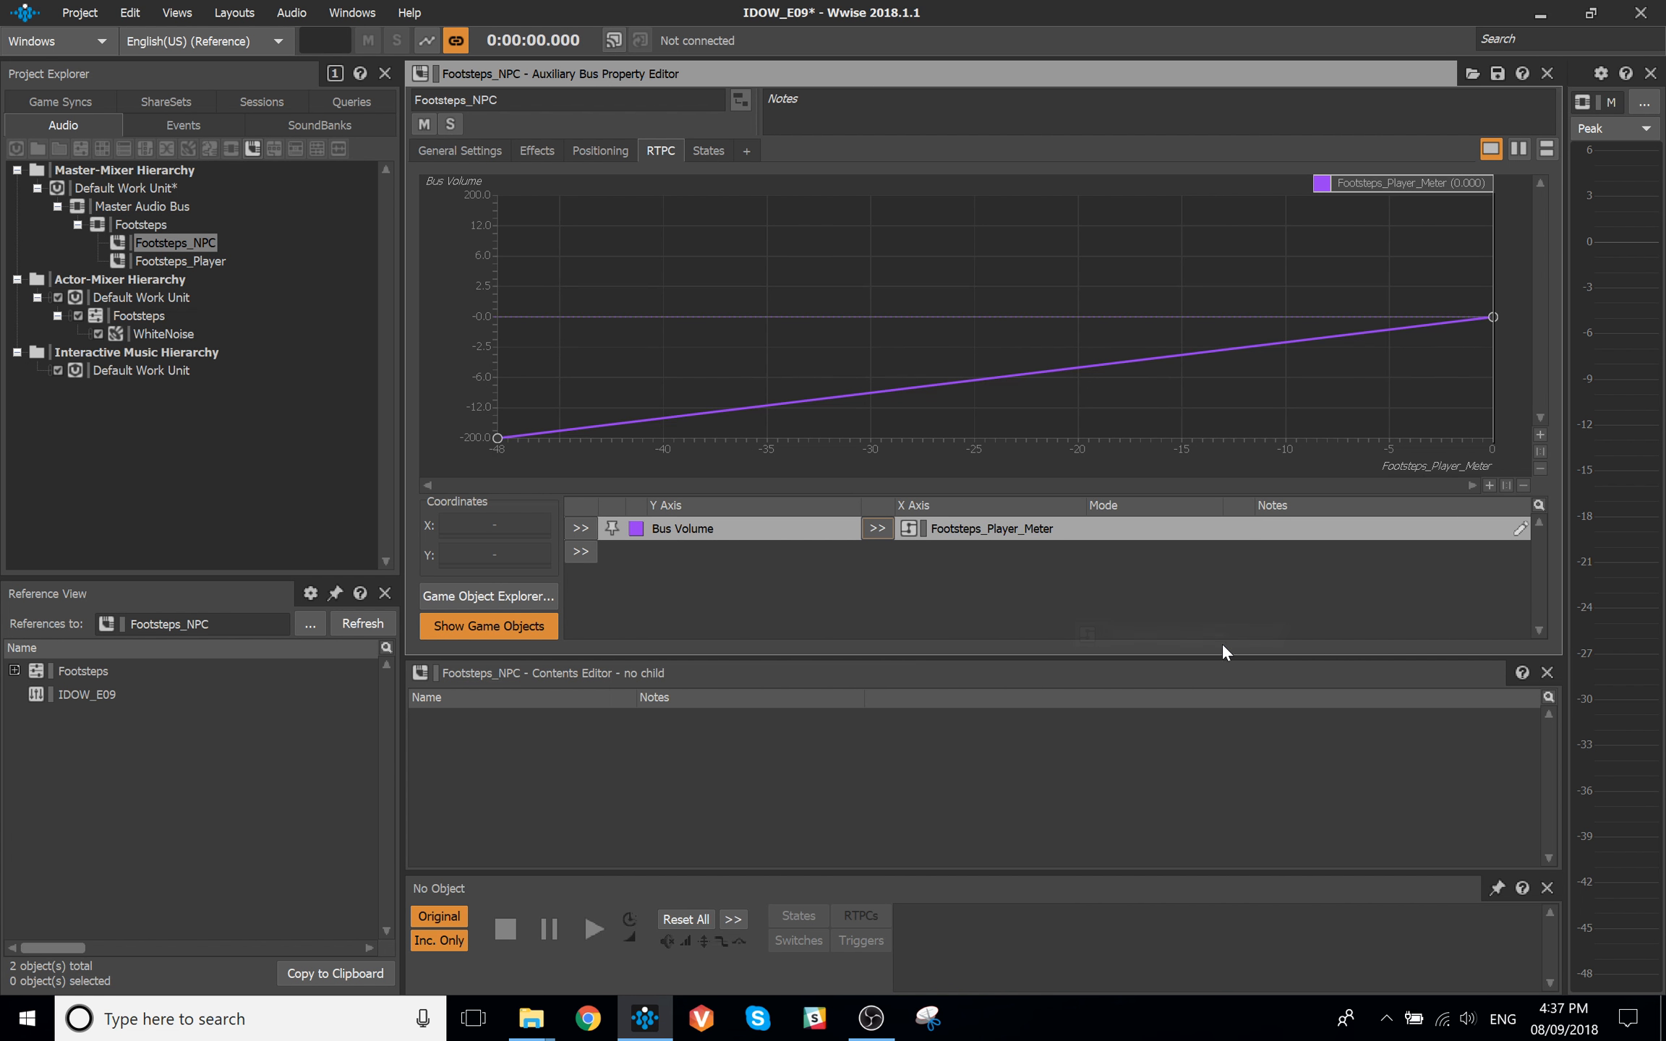
Set the Bus Volume curve's point at -48 to 0 and lower its point at 0 to about -10.7
left_click_drag(869, 316, 356, 503)
left_click(495, 554, "ctrl")
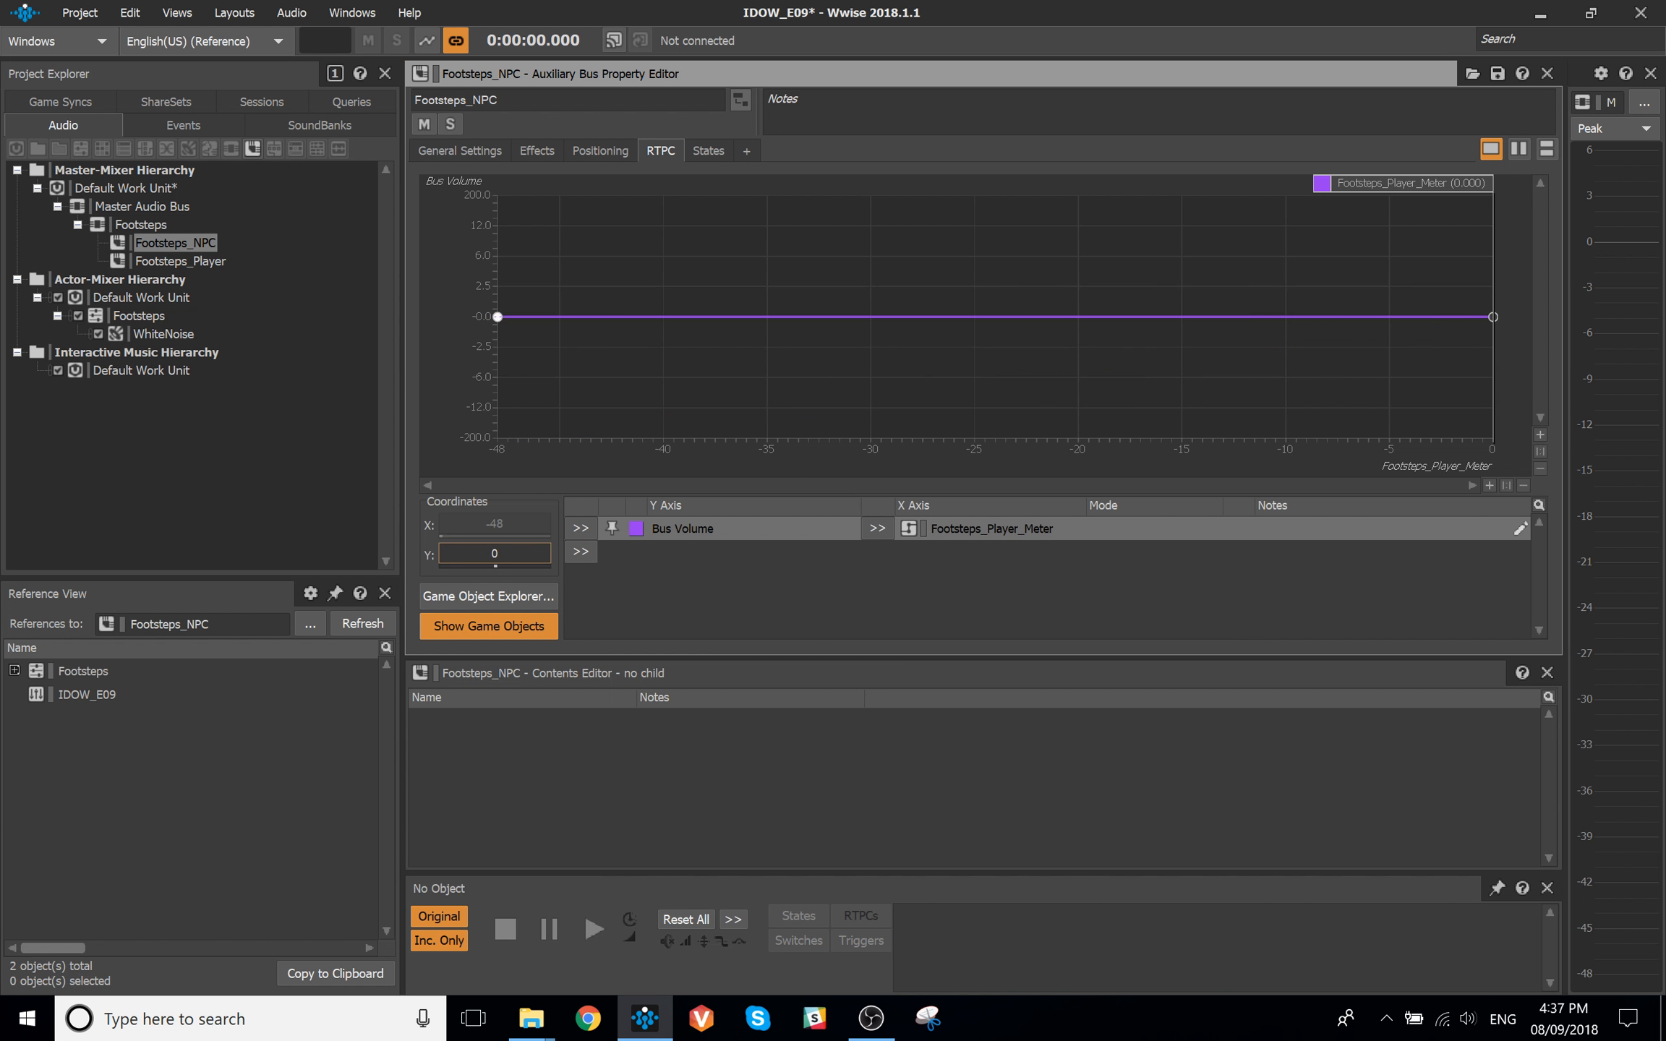
left_click_drag(1459, 368, 1494, 402)
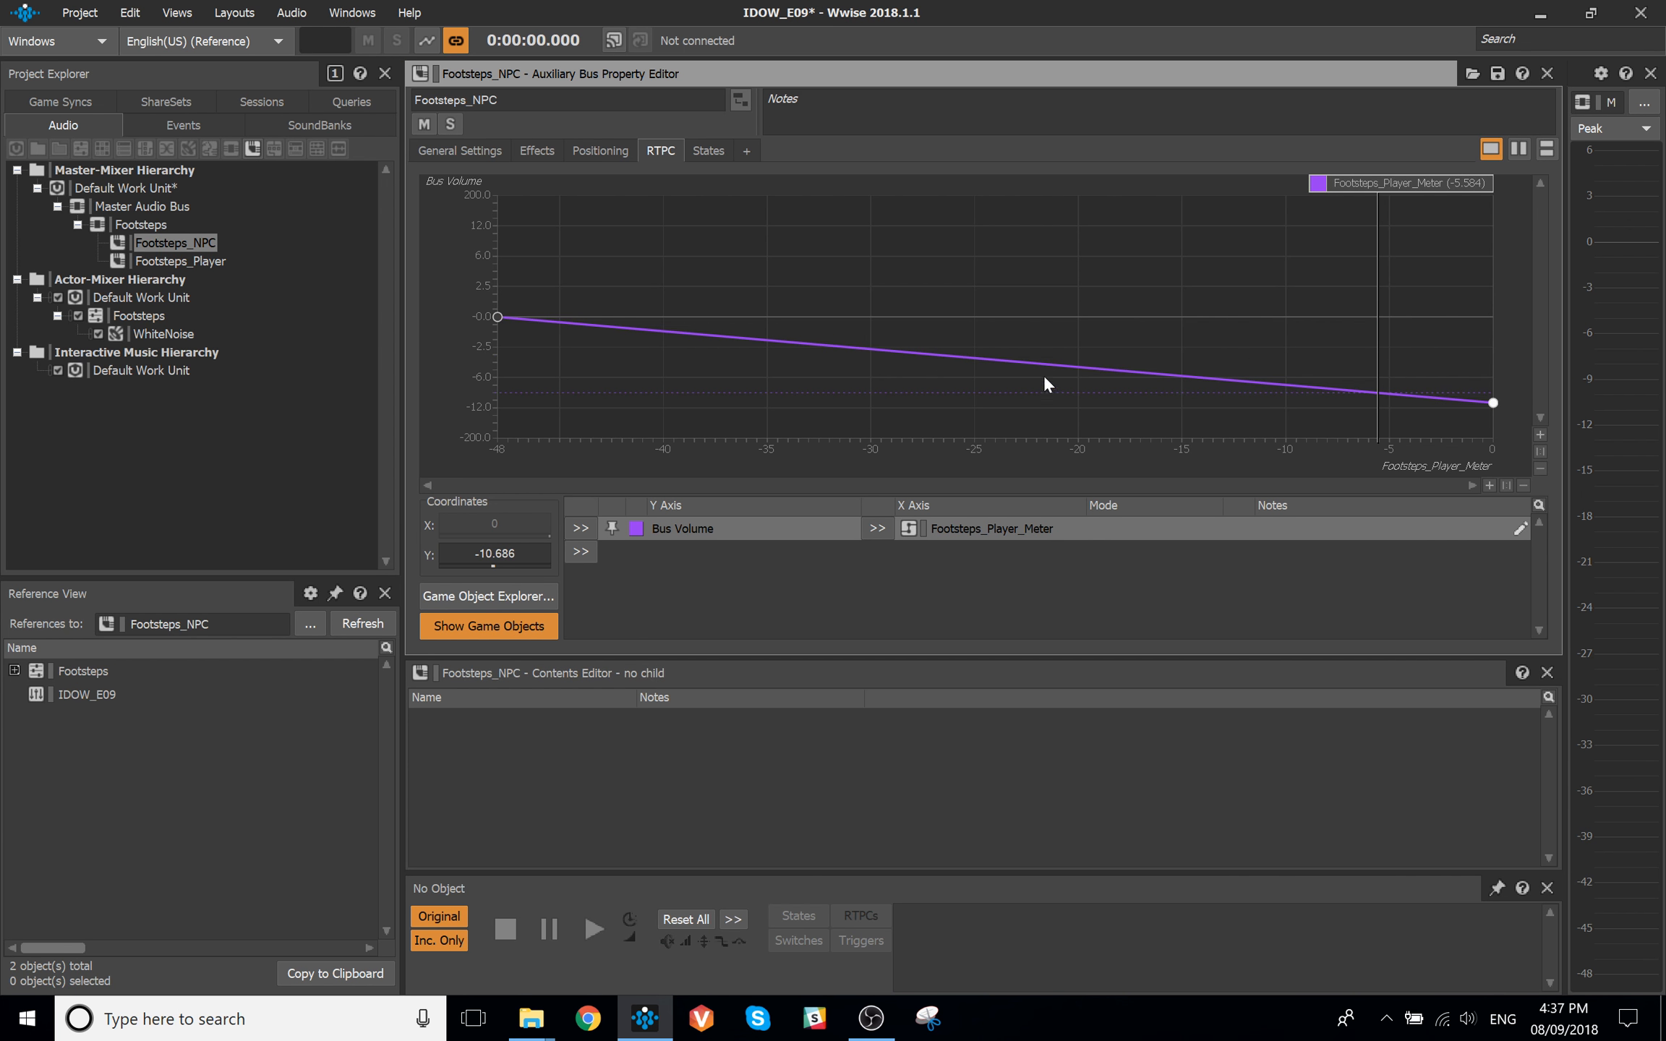
Make the Footsteps_NPC Bus Volume curve S-shaped and set its point at Footsteps_Player_Meter 0 to -12
right_click(946, 354)
left_click(1006, 570)
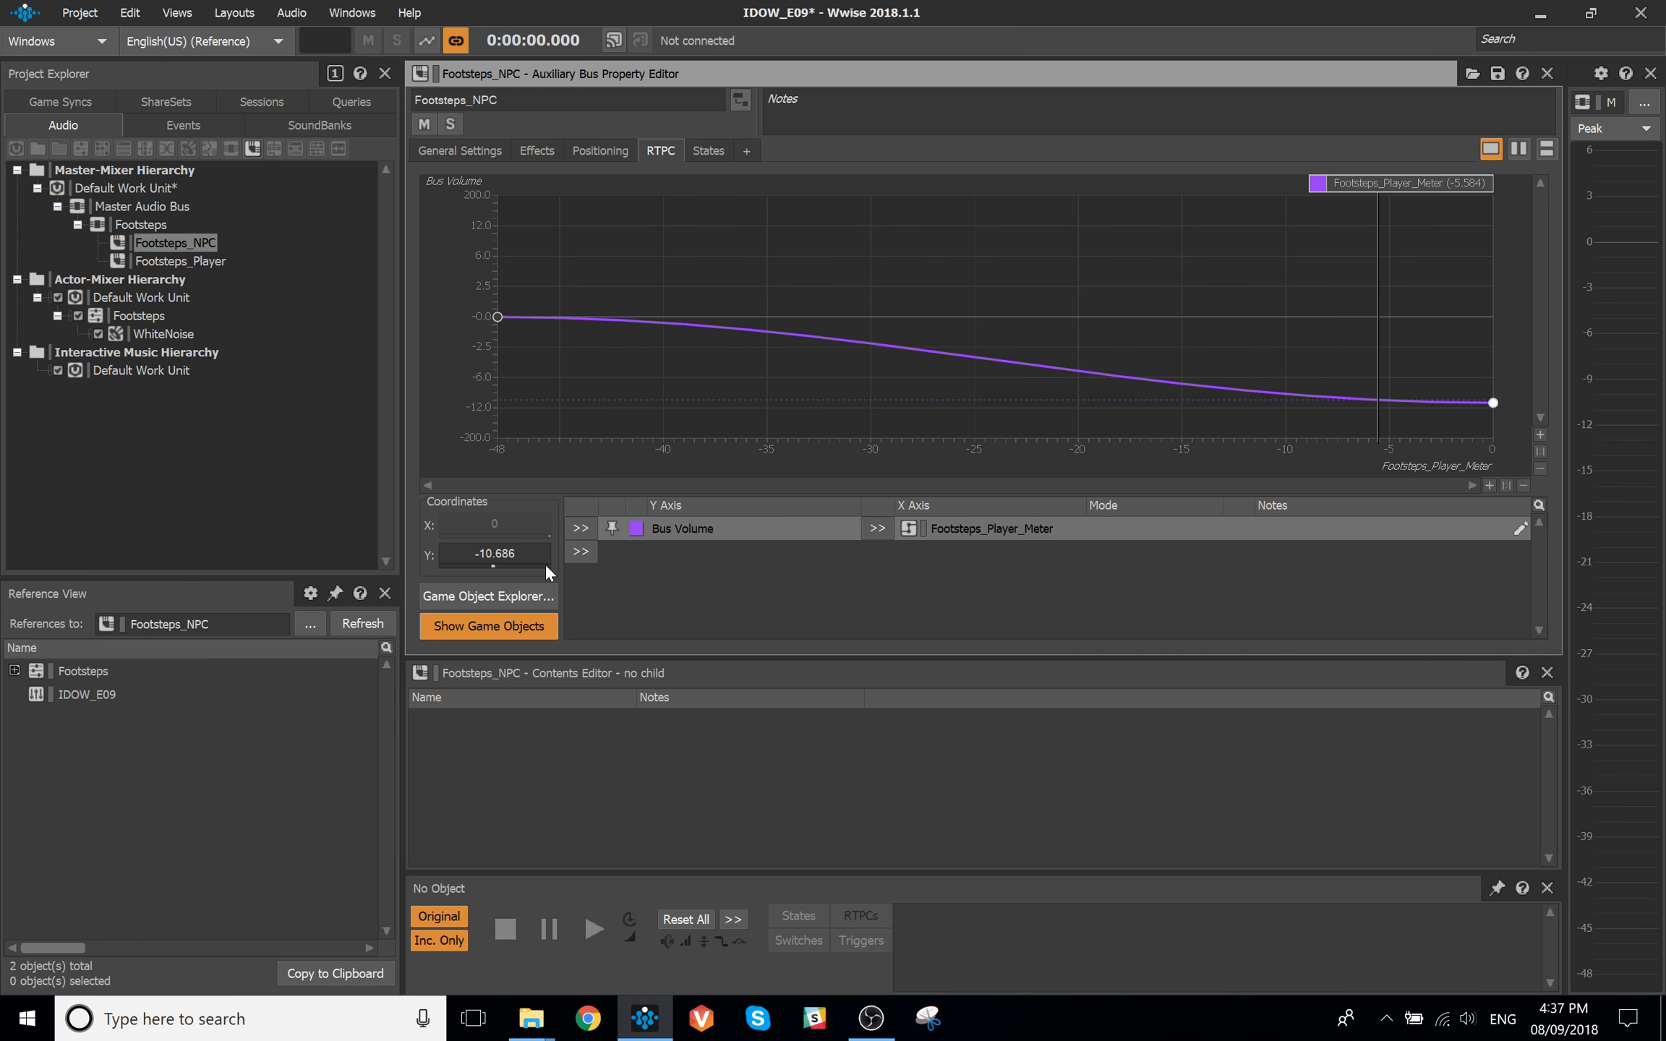
double_click(525, 556)
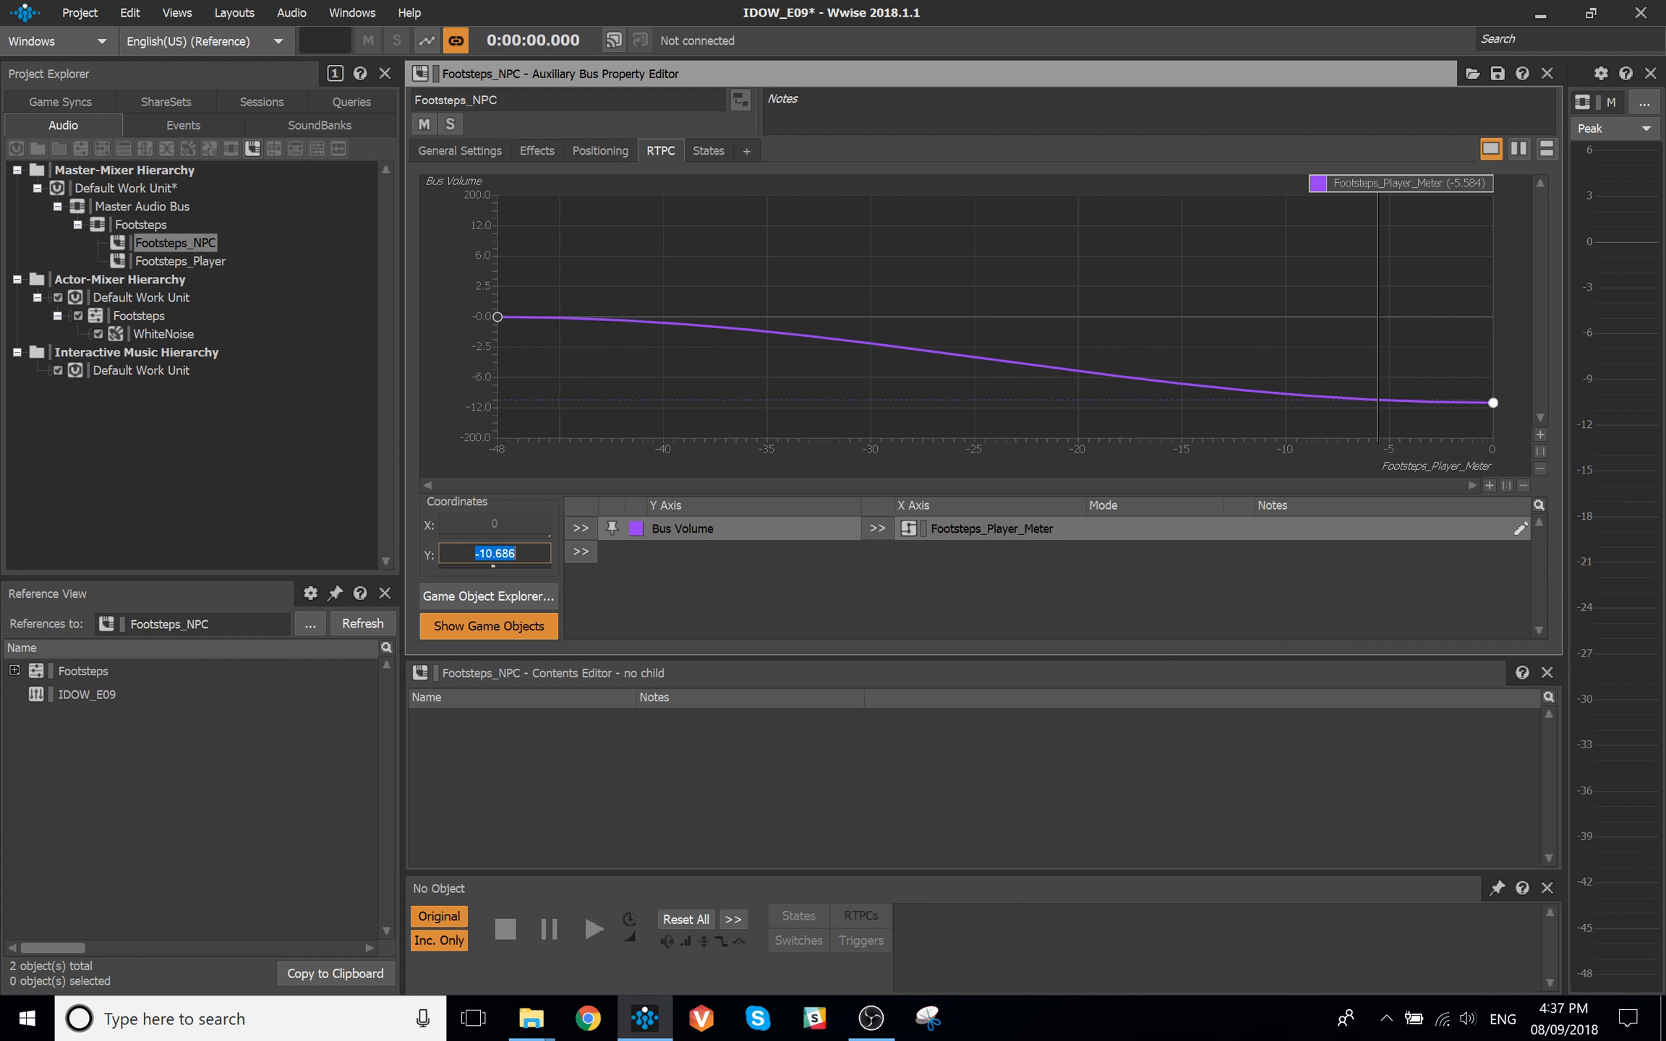
type("-12")
key("Return")
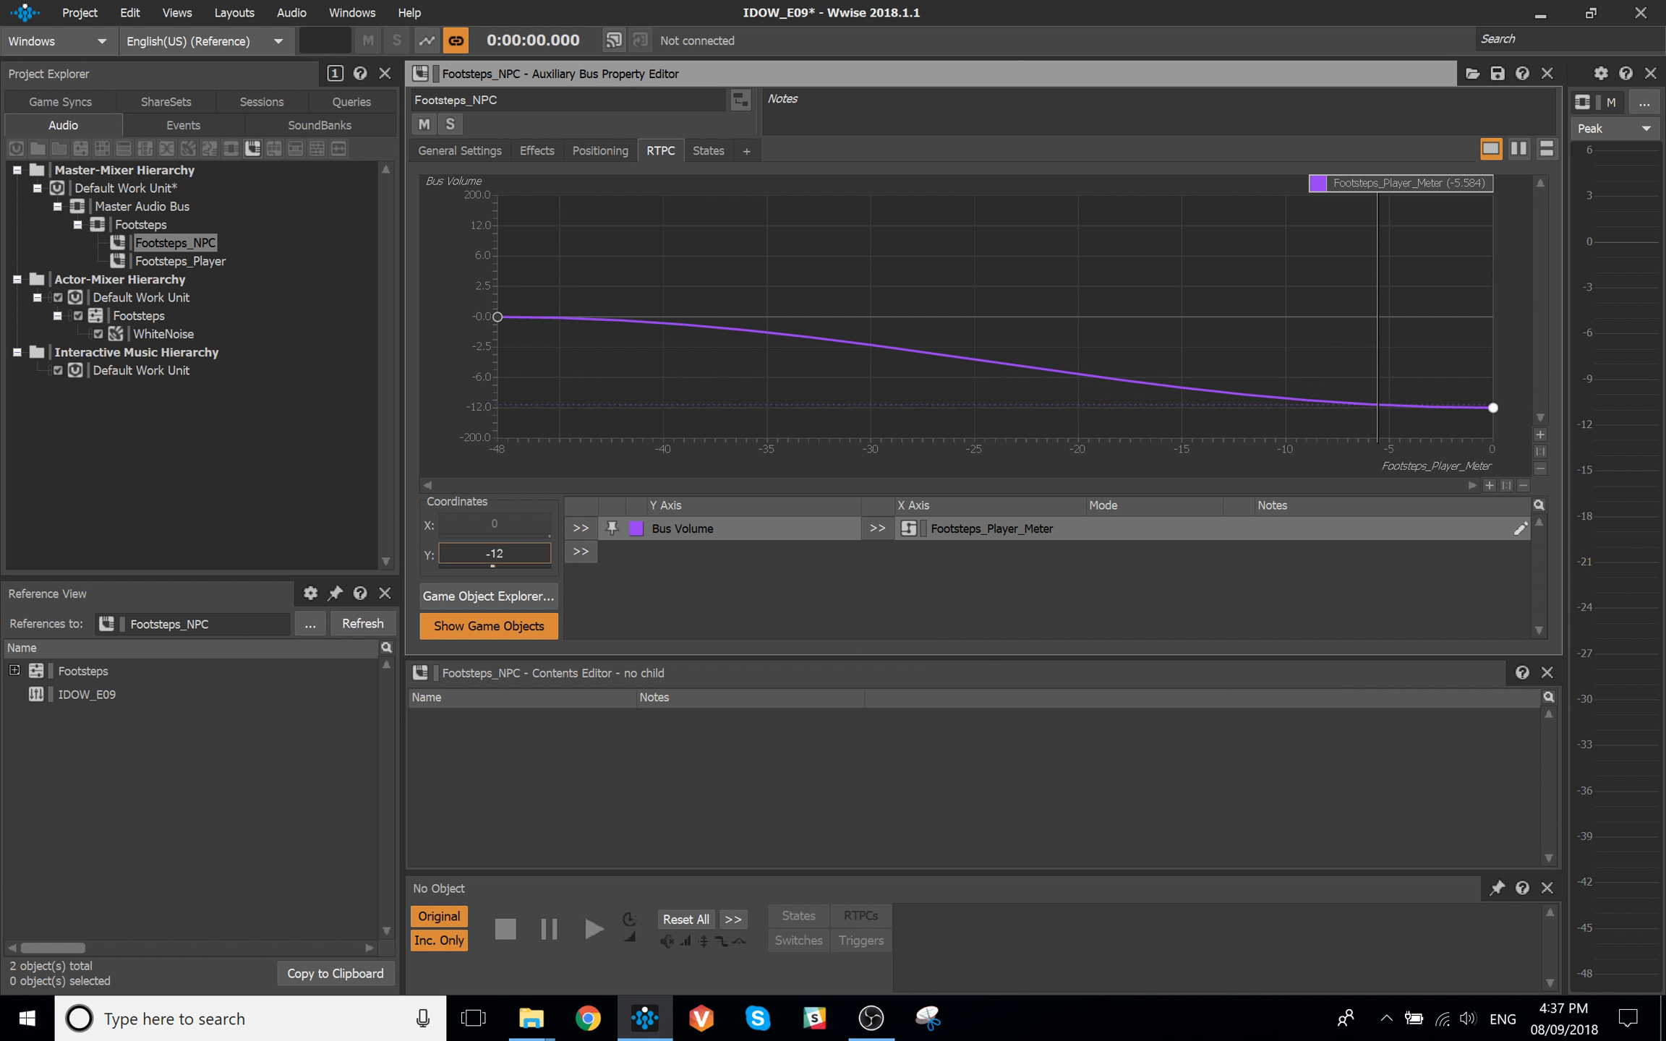
left_click(1081, 409)
Set the Footsteps_Player bus's Wwise Meter to RMS mode with attack about 2.58, hold 4.63 and release 6.37, and save the project
left_click(171, 243)
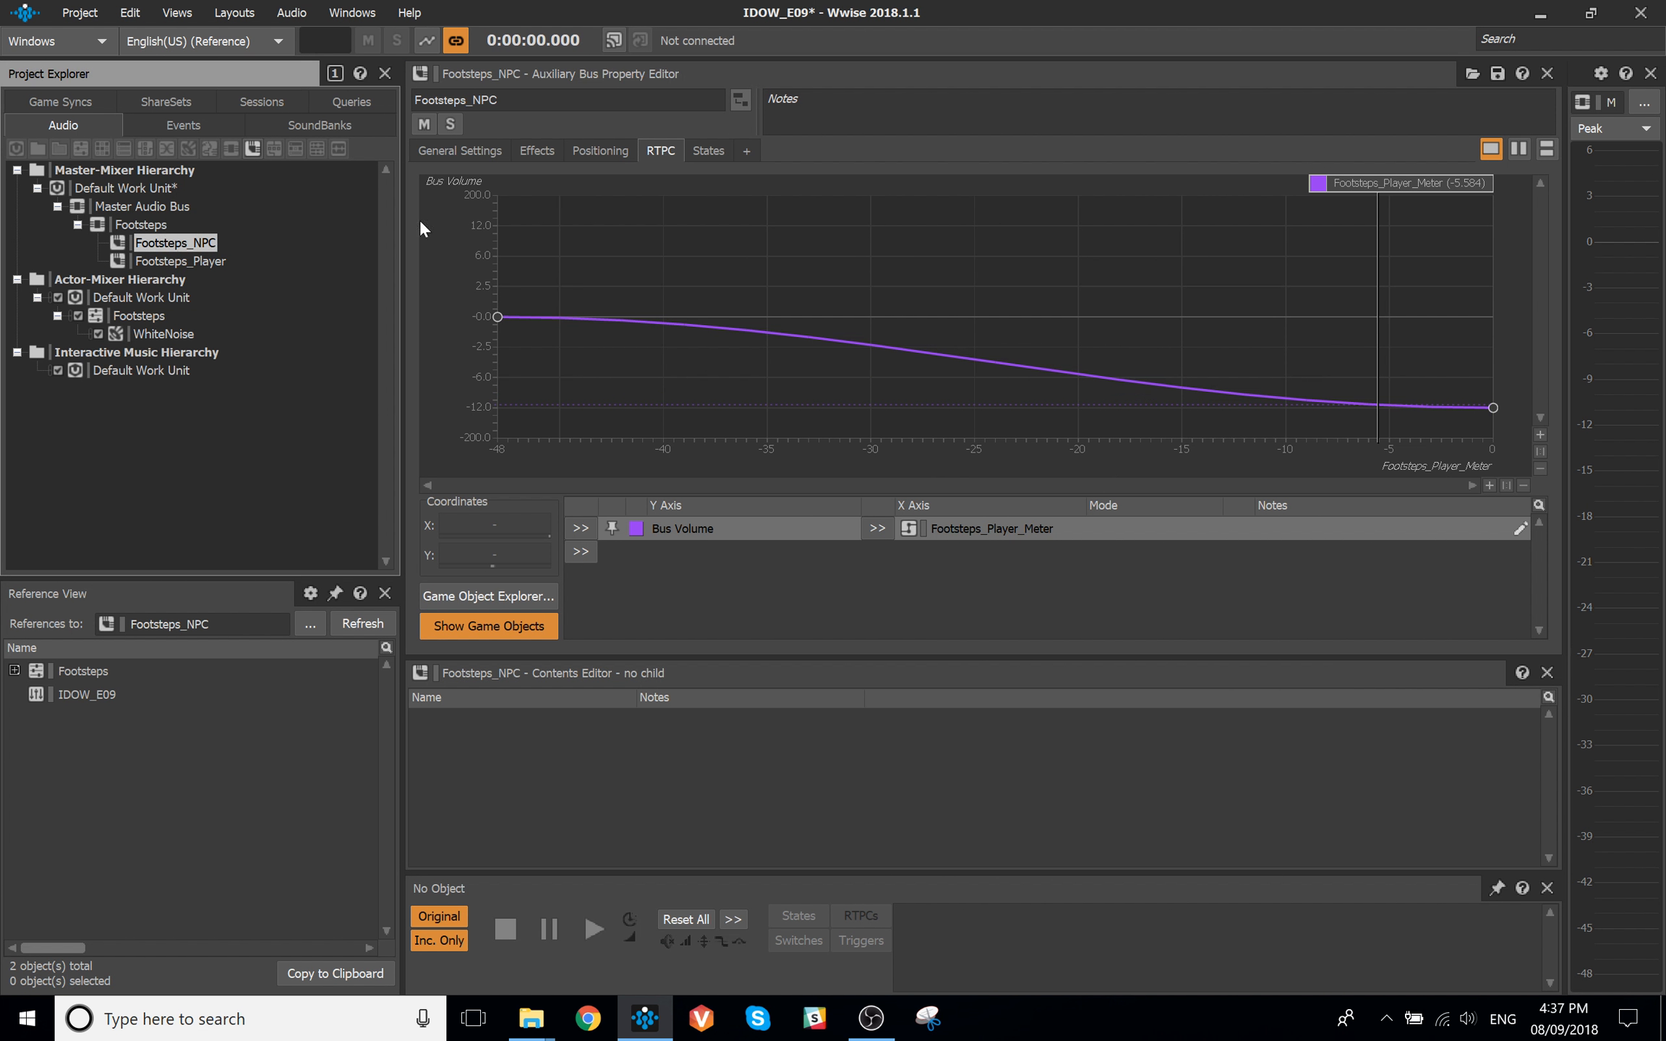
left_click(187, 262)
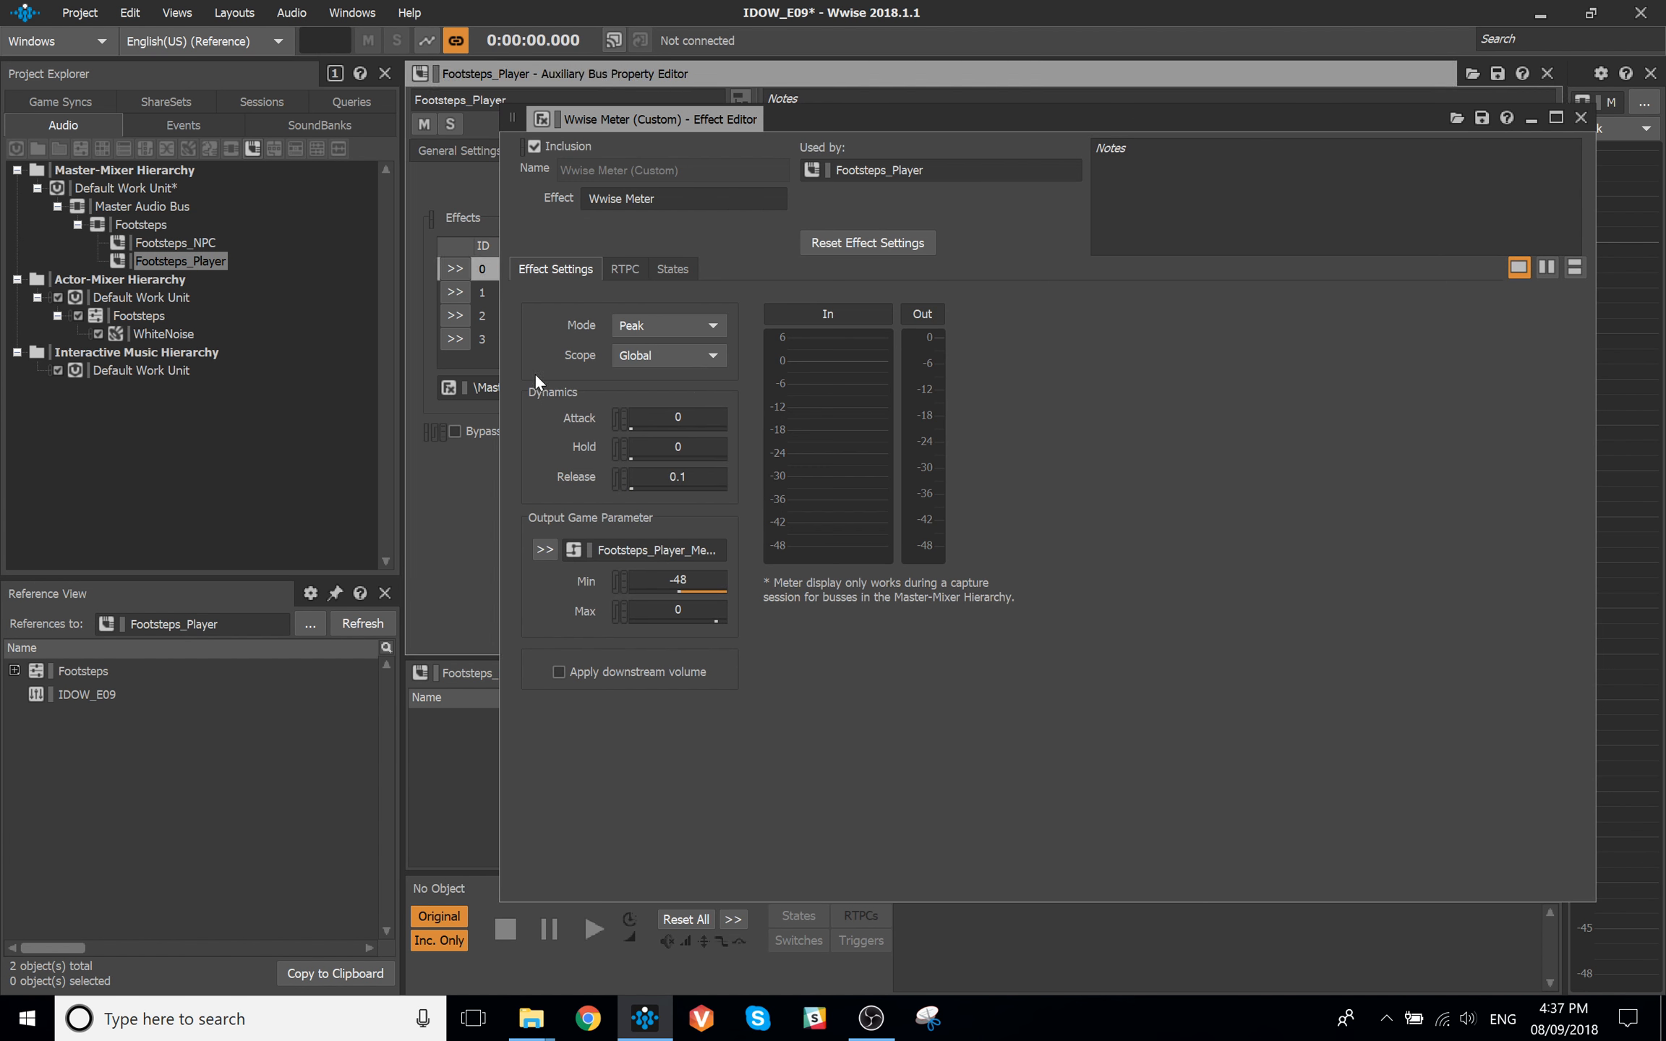
left_click(662, 326)
left_click(669, 360)
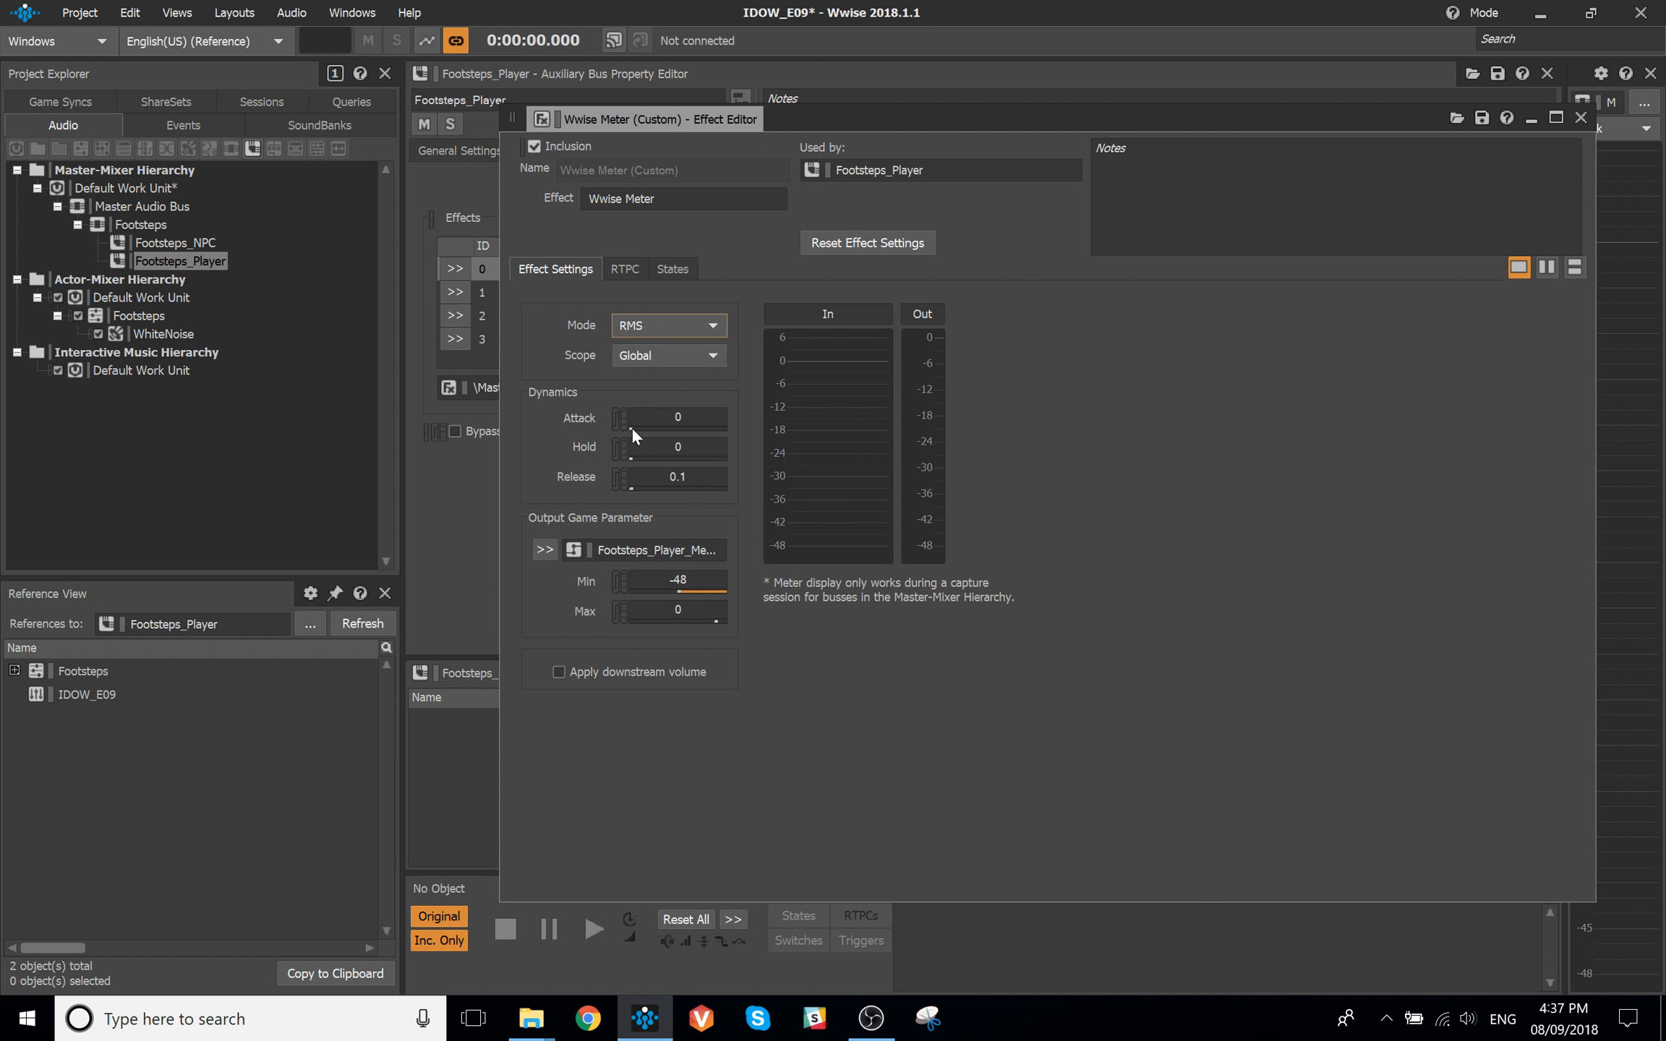
left_click_drag(631, 429, 656, 430)
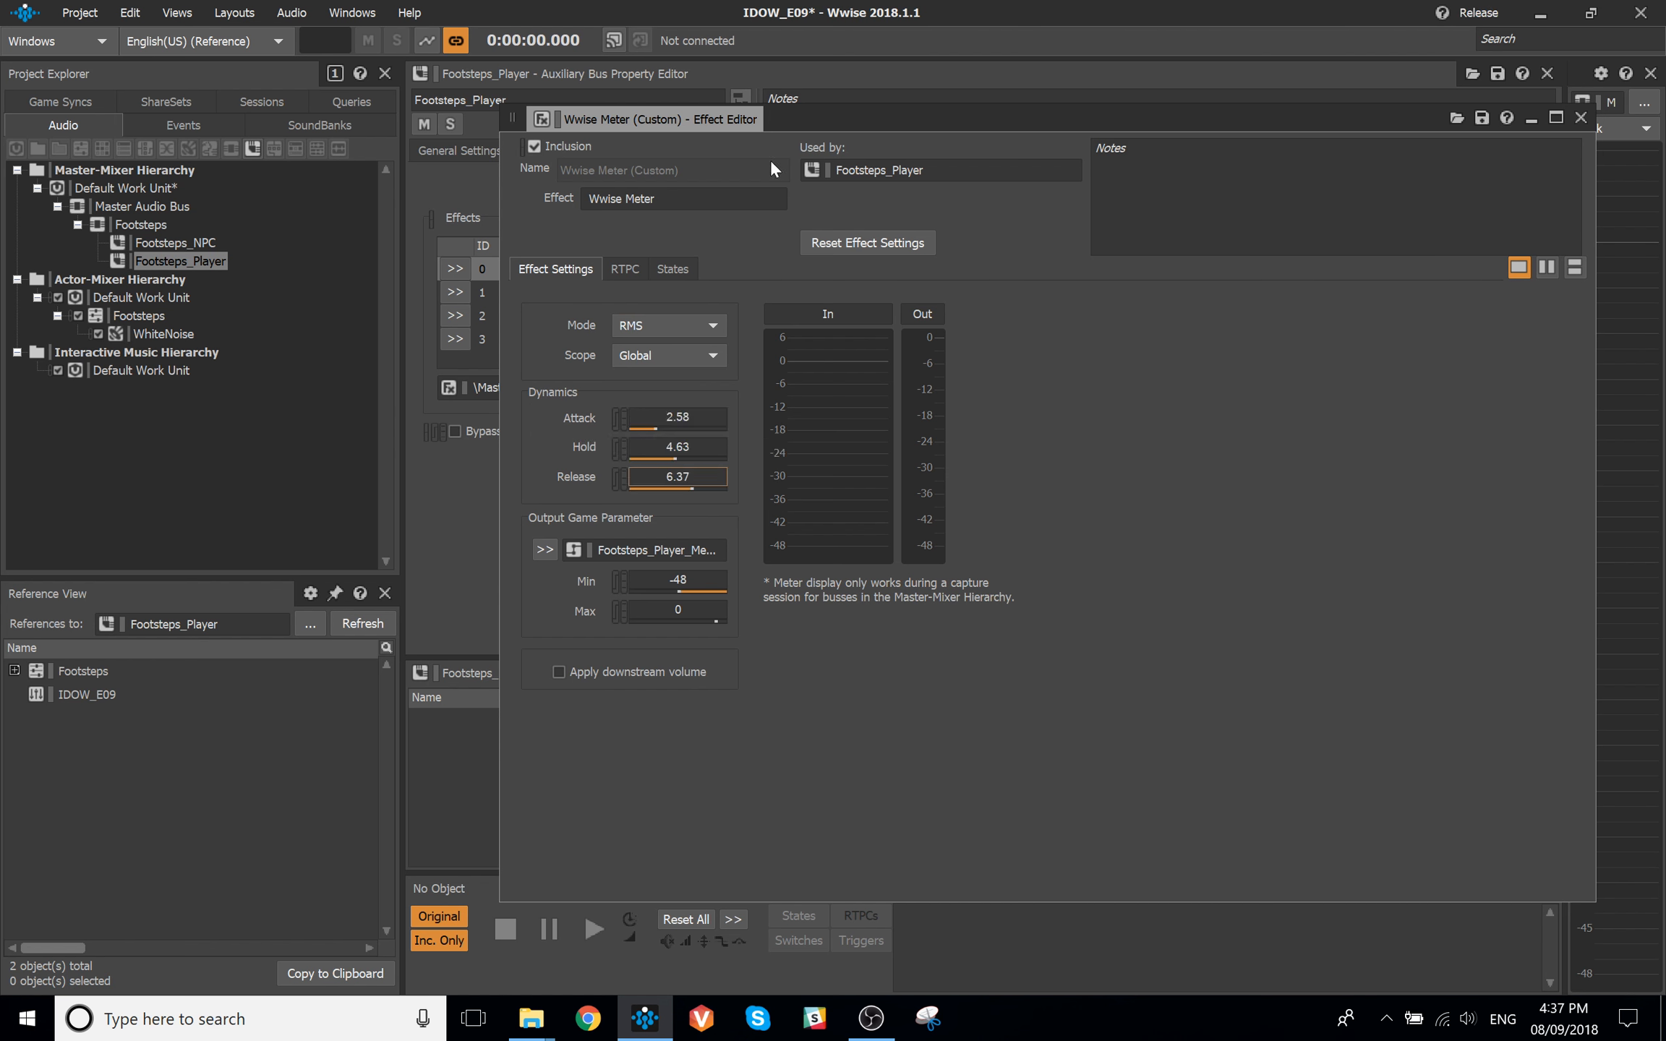
left_click(1582, 118)
key("ctrl+s")
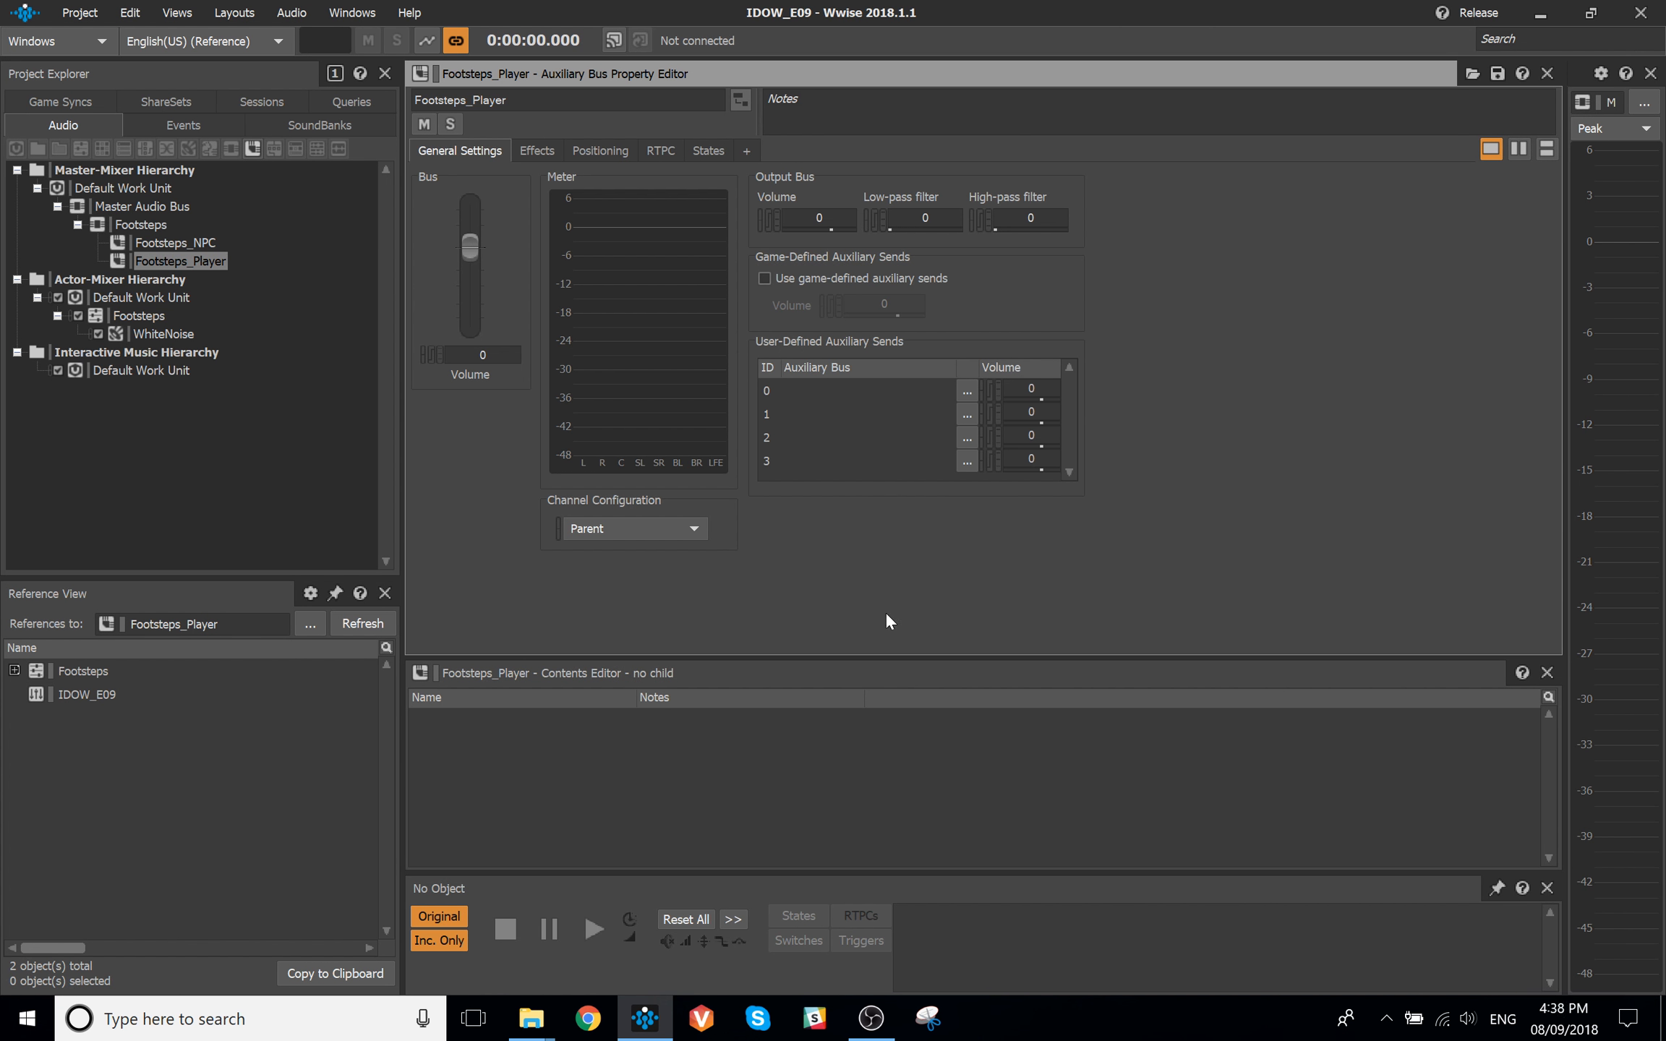
Examine the Emitter_Cone and Listener_Cone game parameters and compare their built-in parameter bindings
left_click(139, 316)
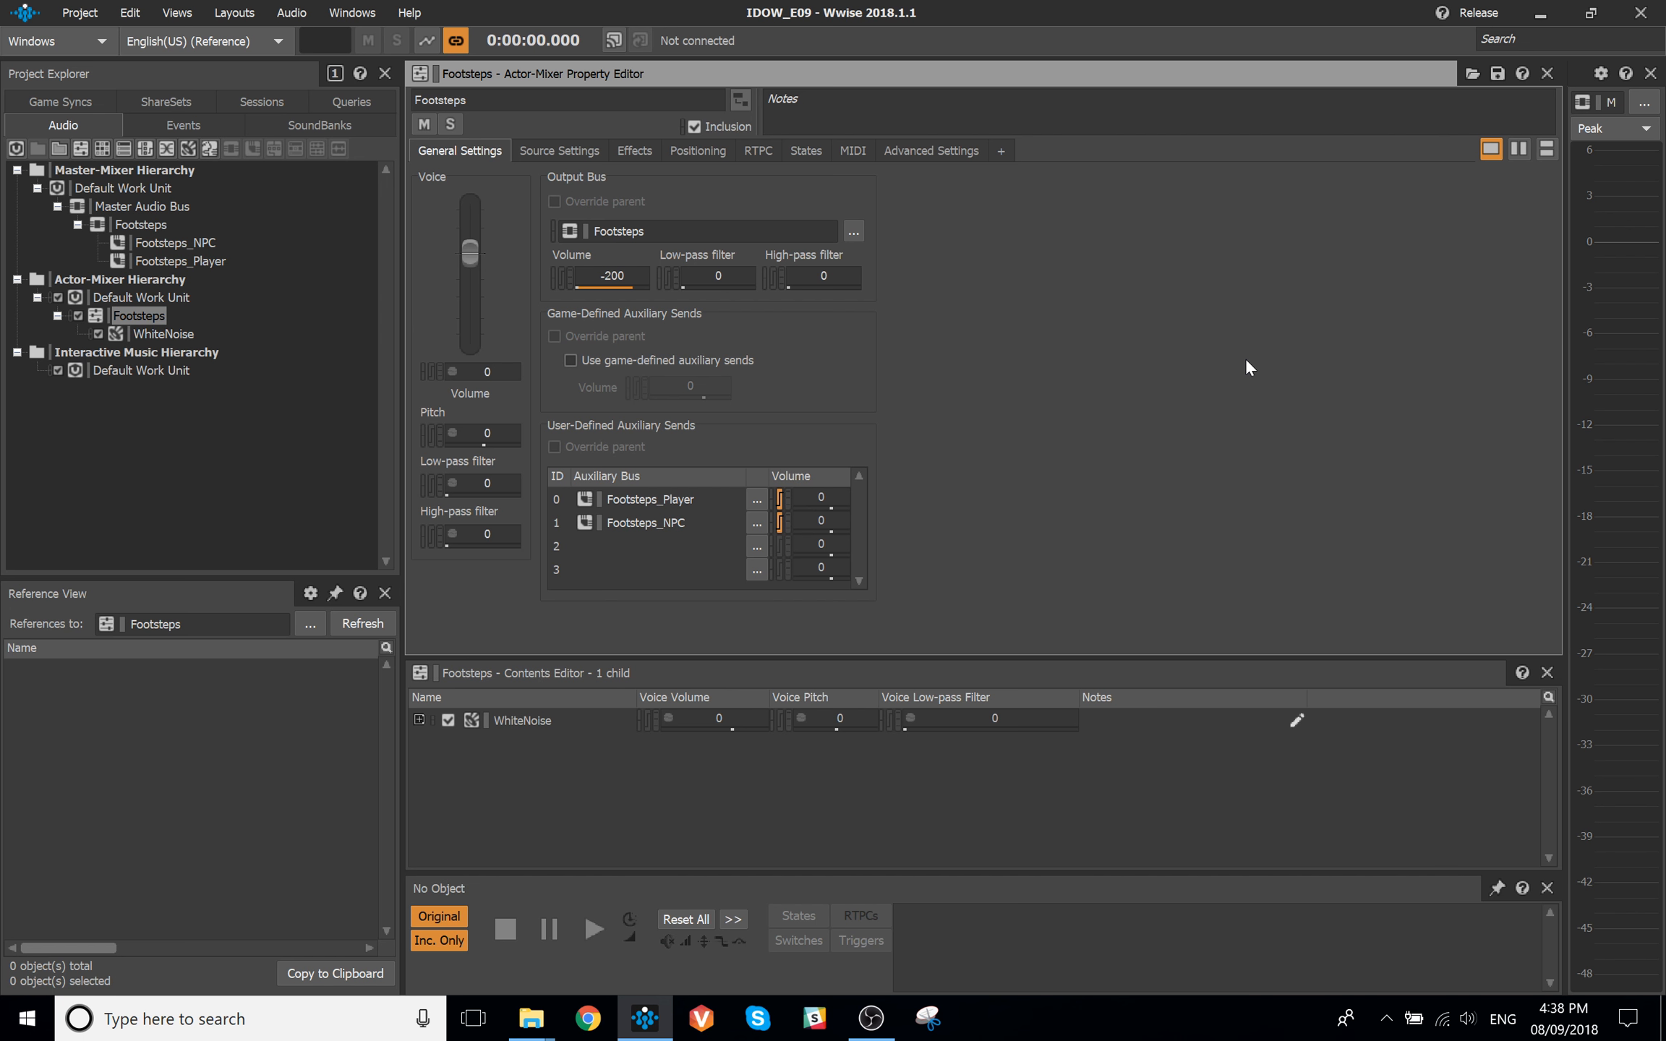
left_click(51, 100)
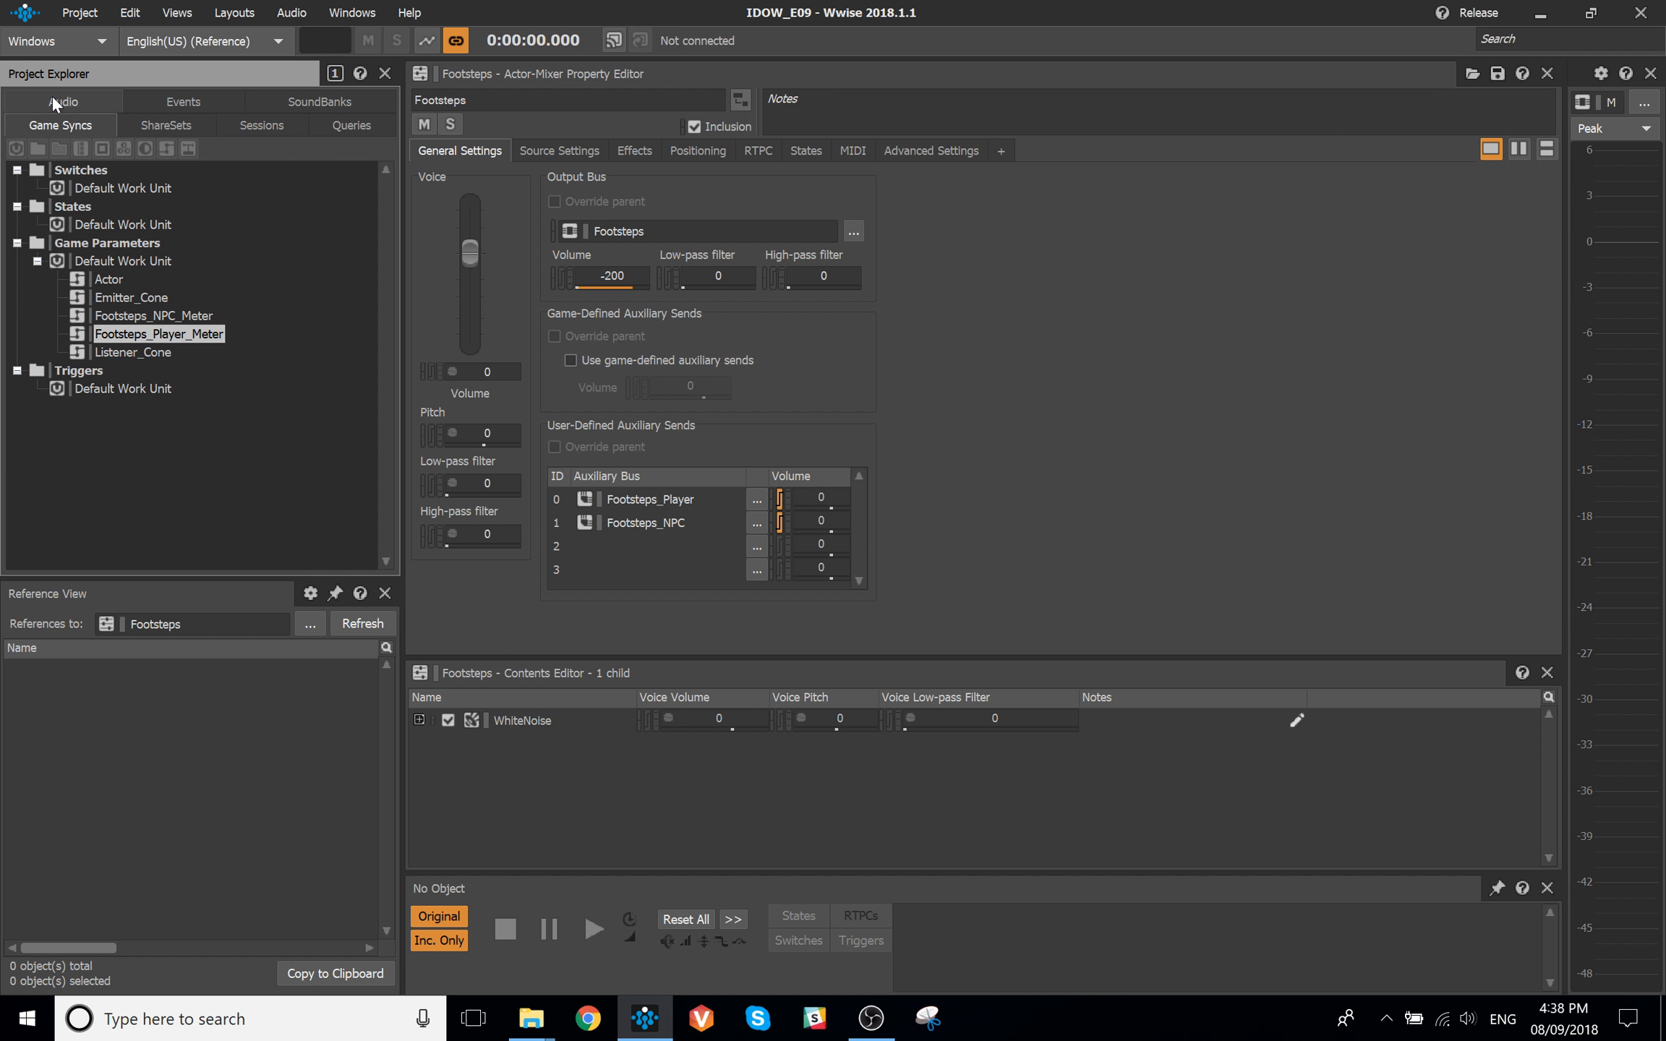
left_click(130, 297)
left_click(156, 353)
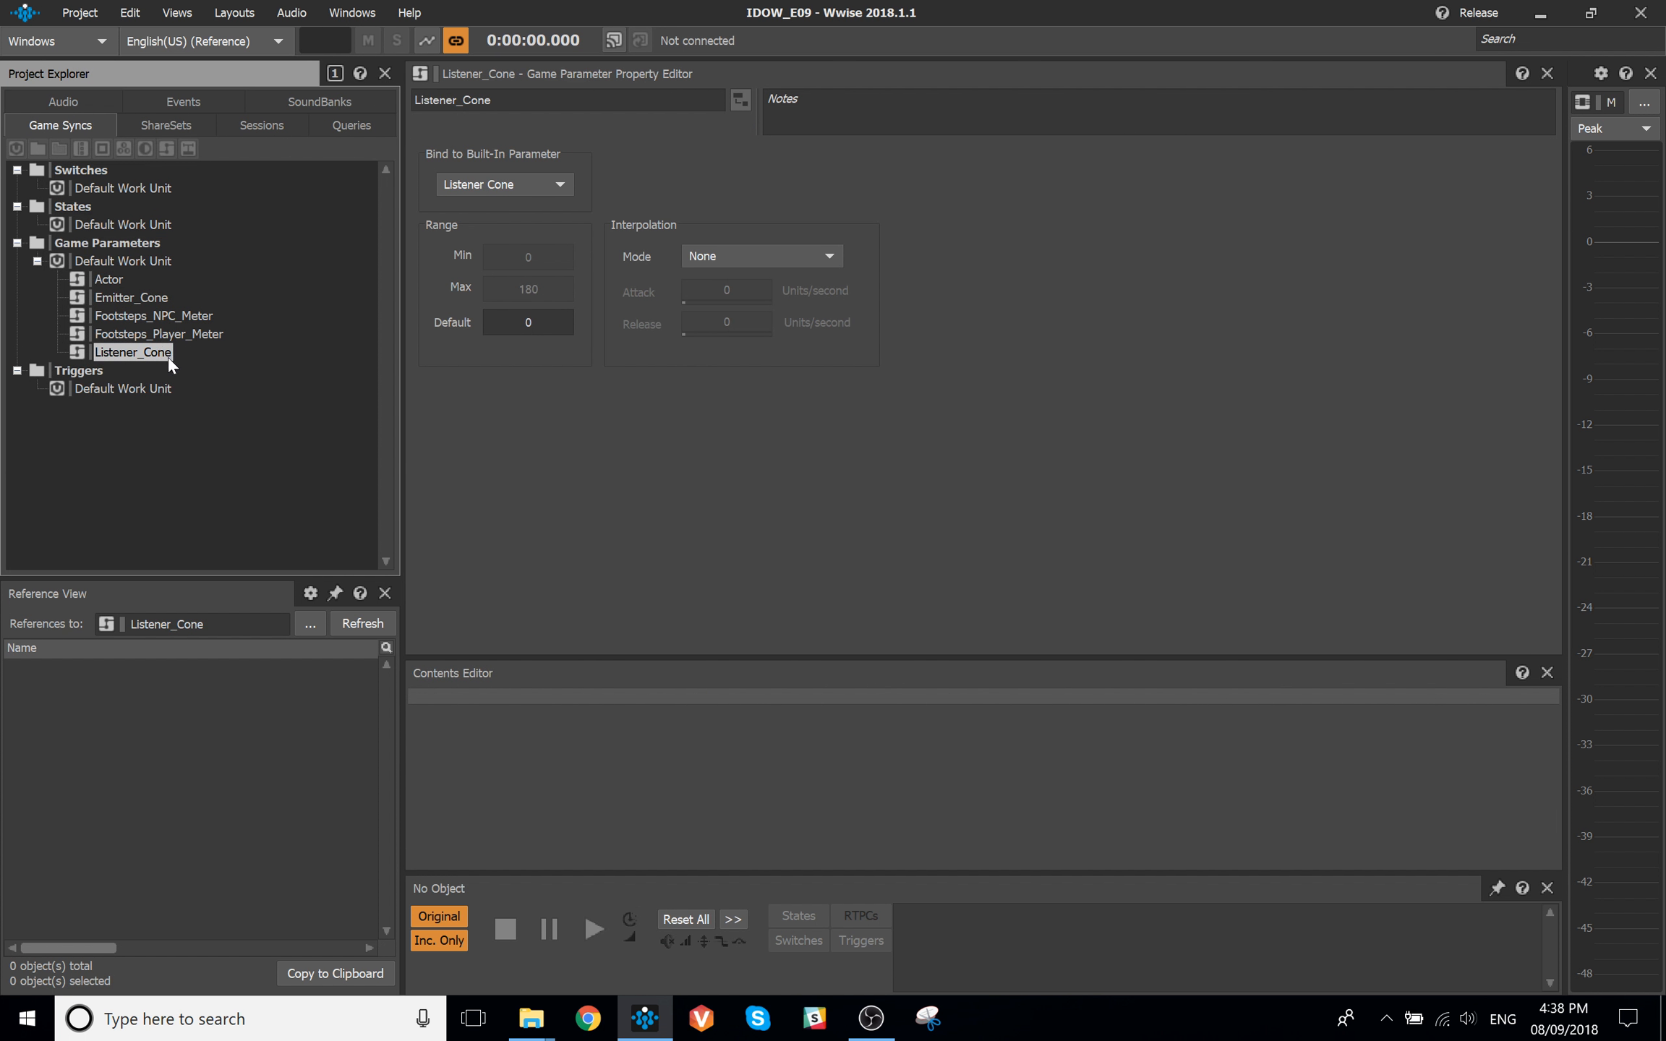
left_click(131, 297)
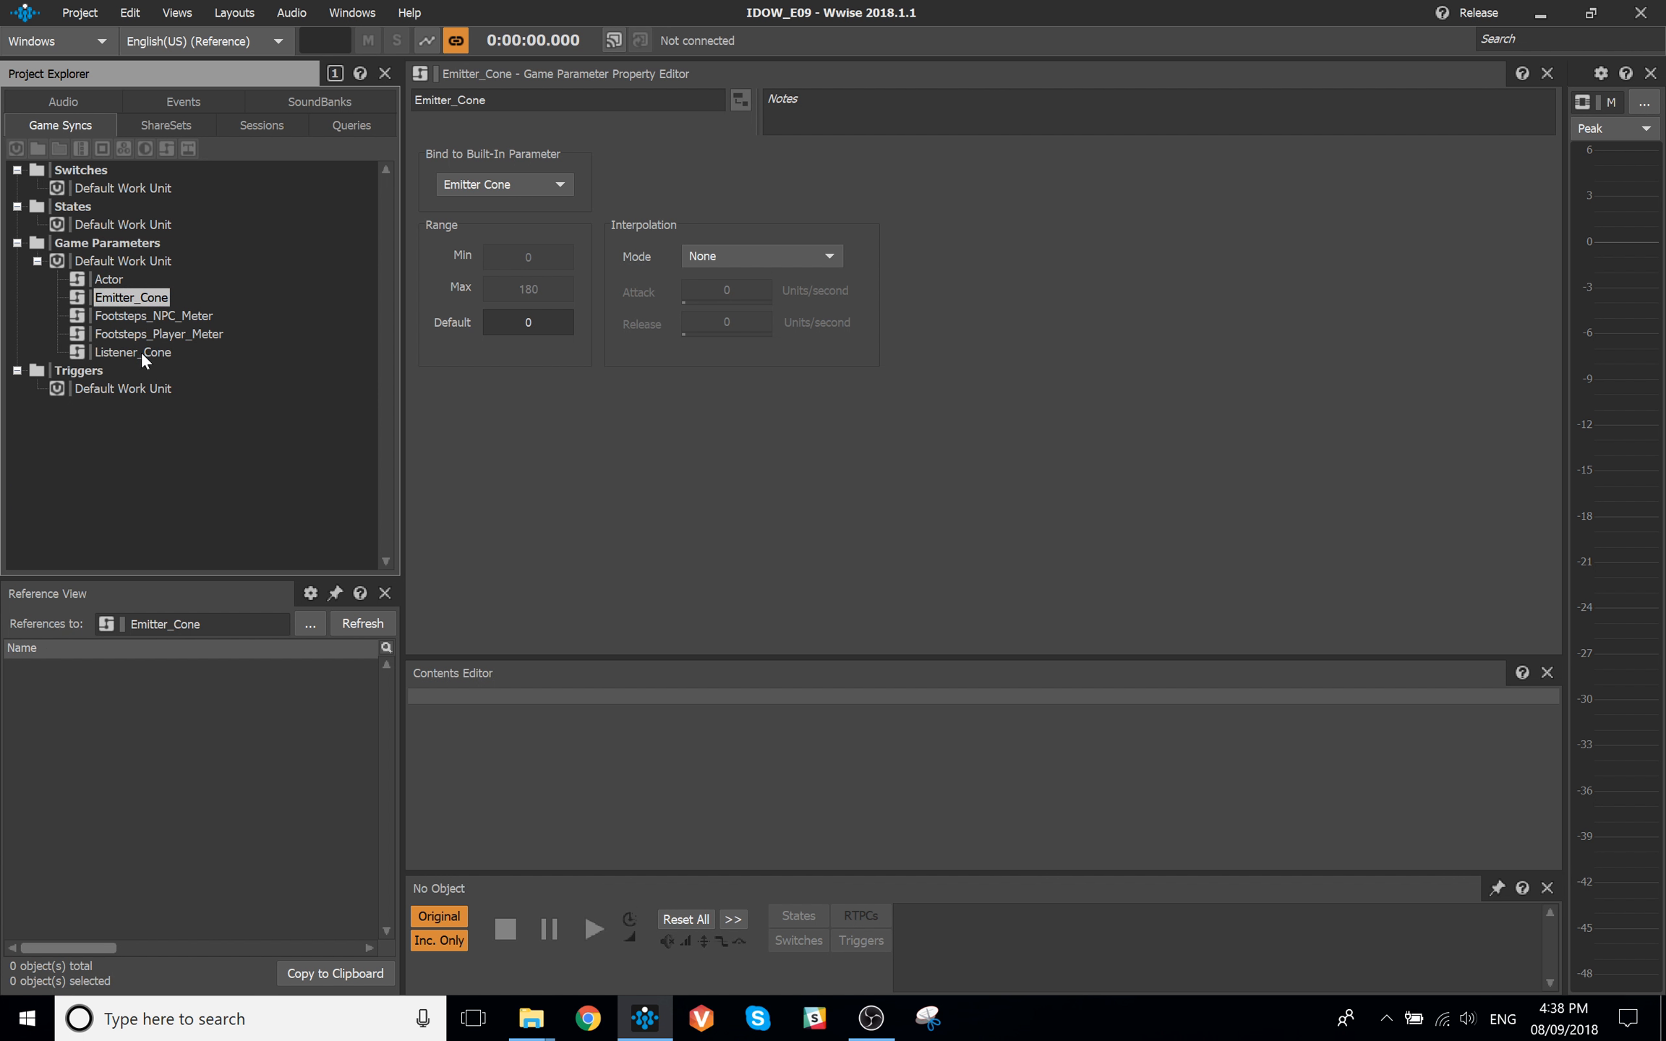
left_click(142, 354)
left_click(139, 299)
left_click(156, 353)
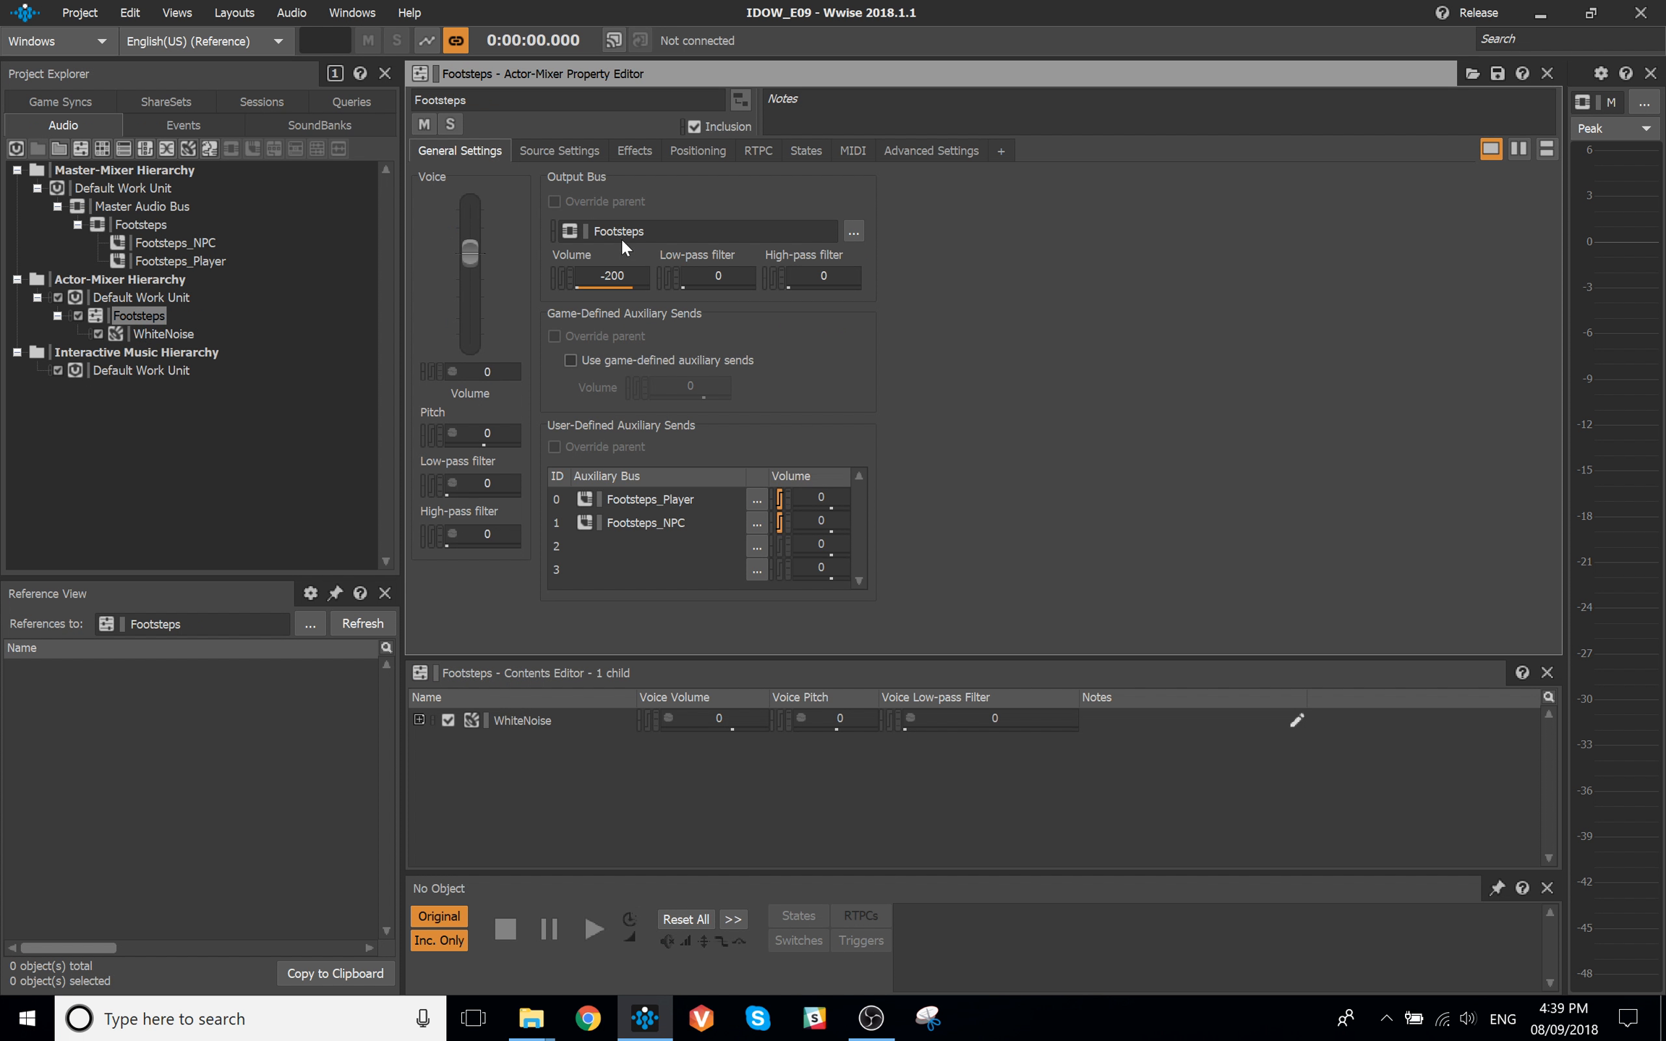
Add an RTPC curve to the Footsteps actor-mixer with User-Defined Auxiliary Send Volume 0 driven by Listener_Cone
left_click(690, 154)
left_click(759, 154)
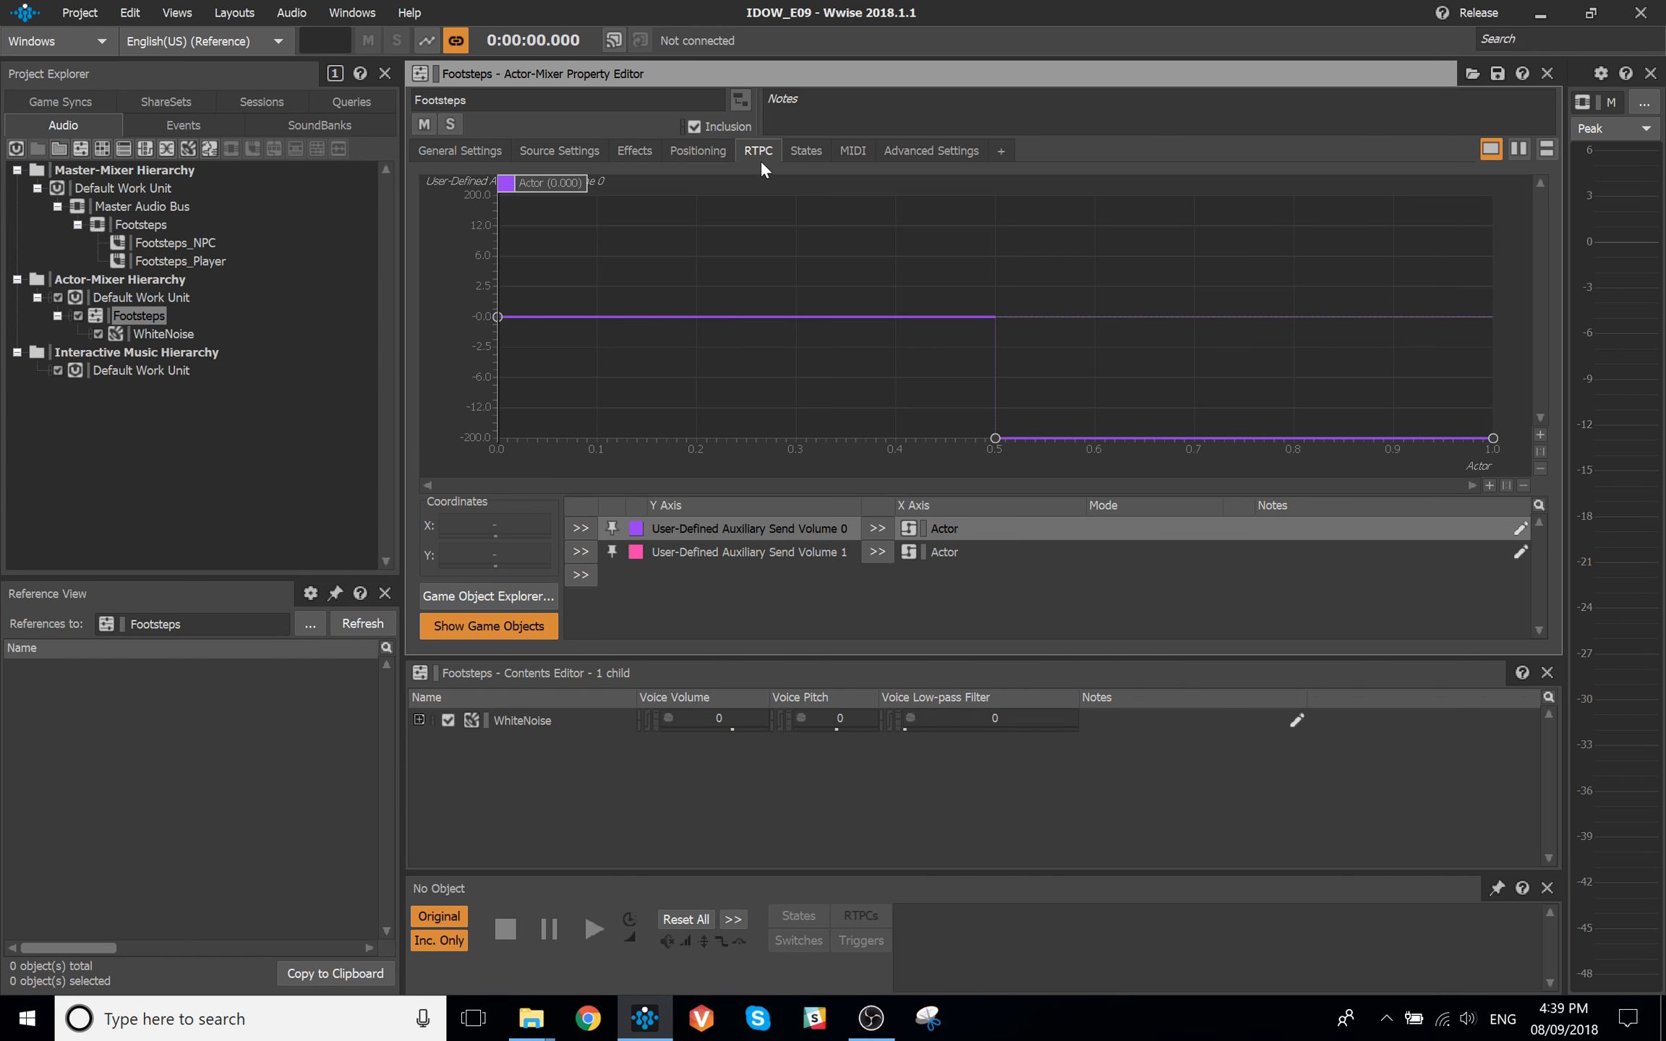
left_click(737, 576)
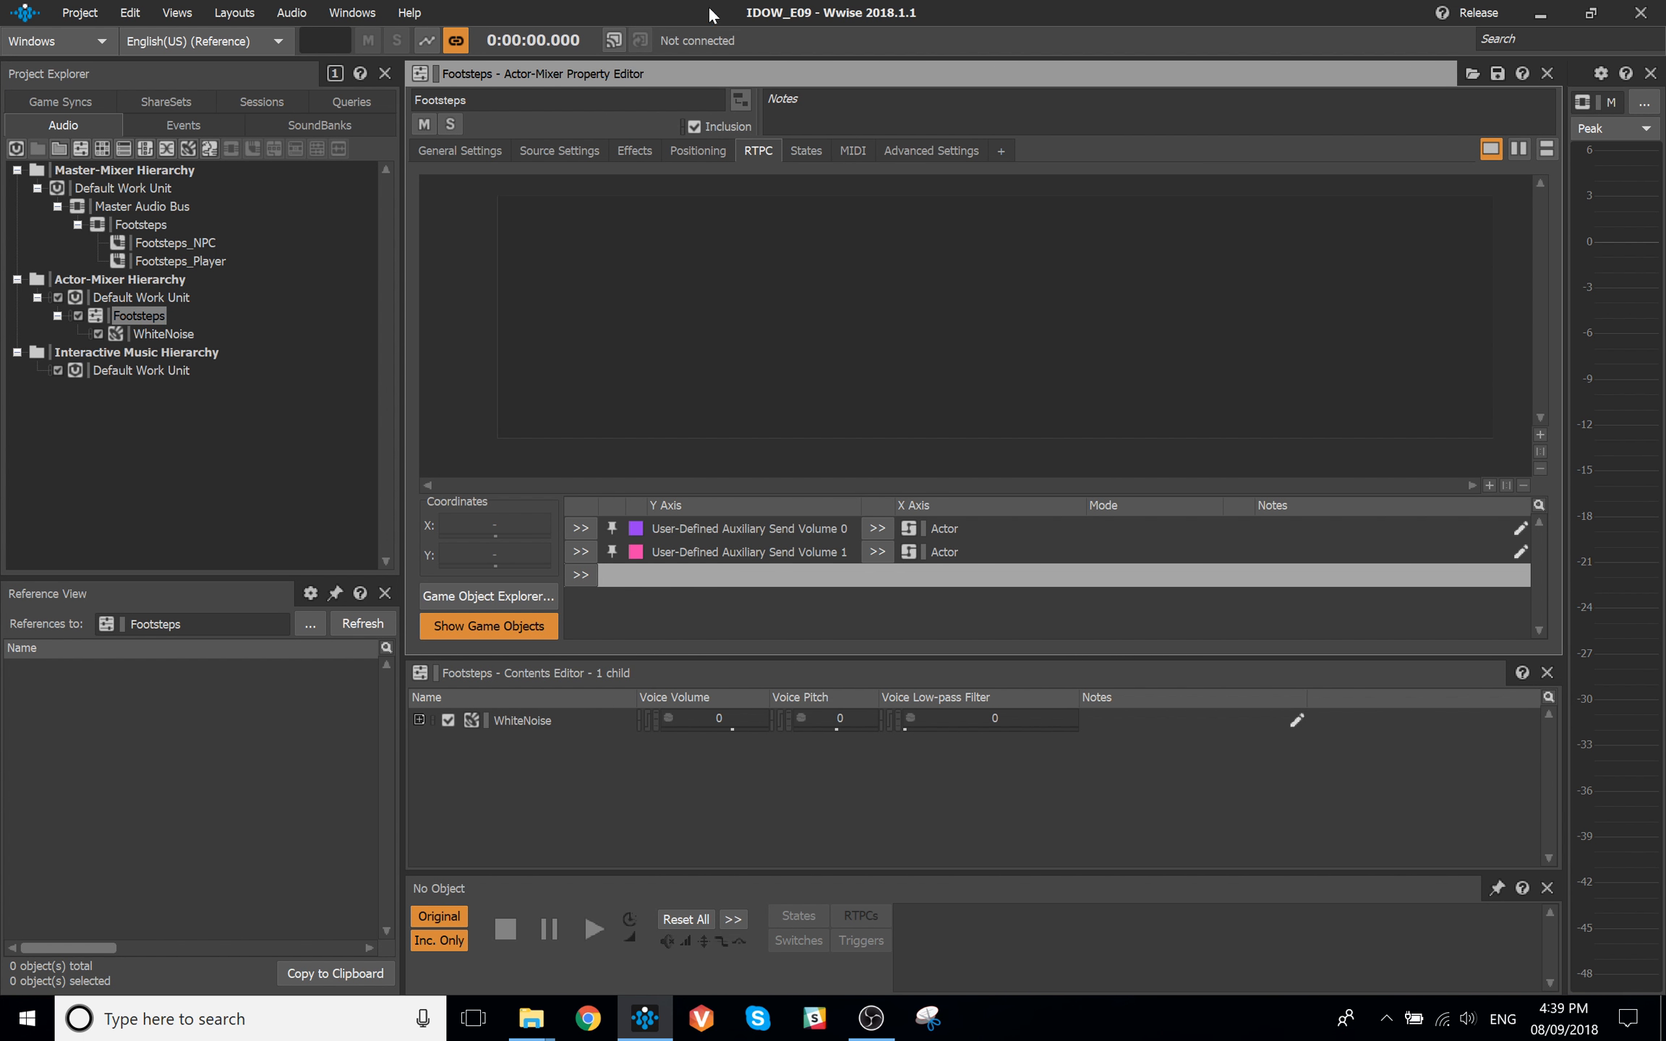
left_click(147, 315)
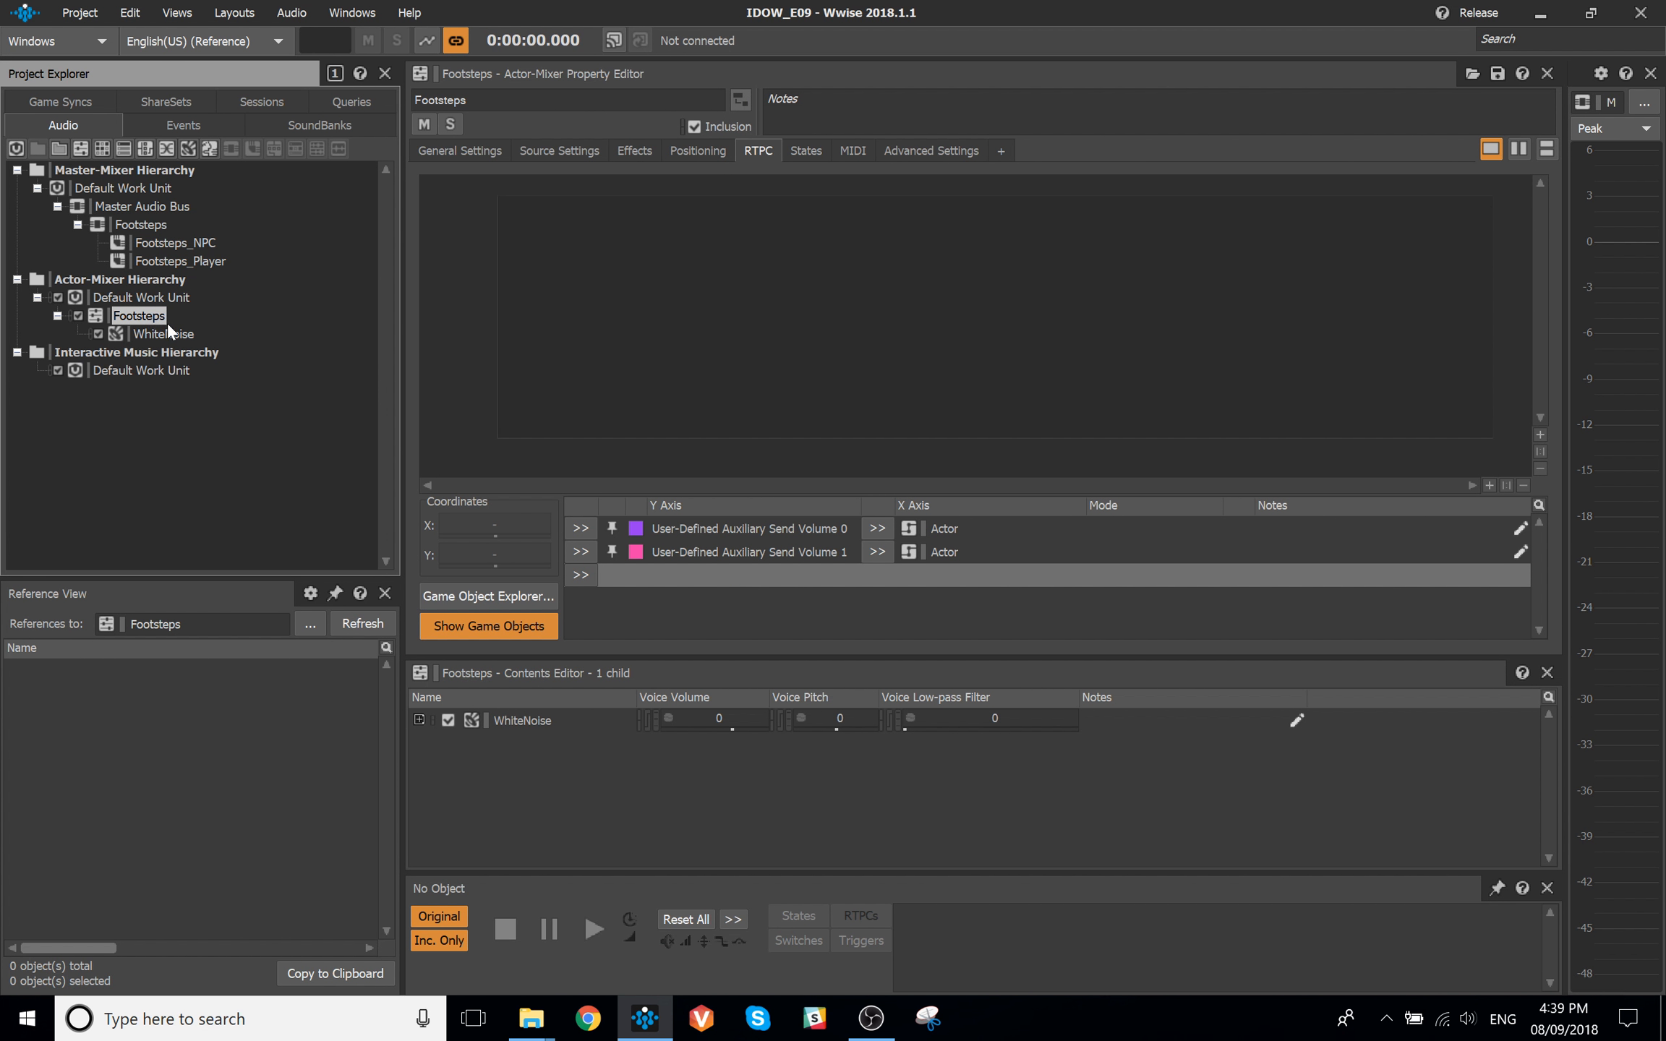
left_click(658, 584)
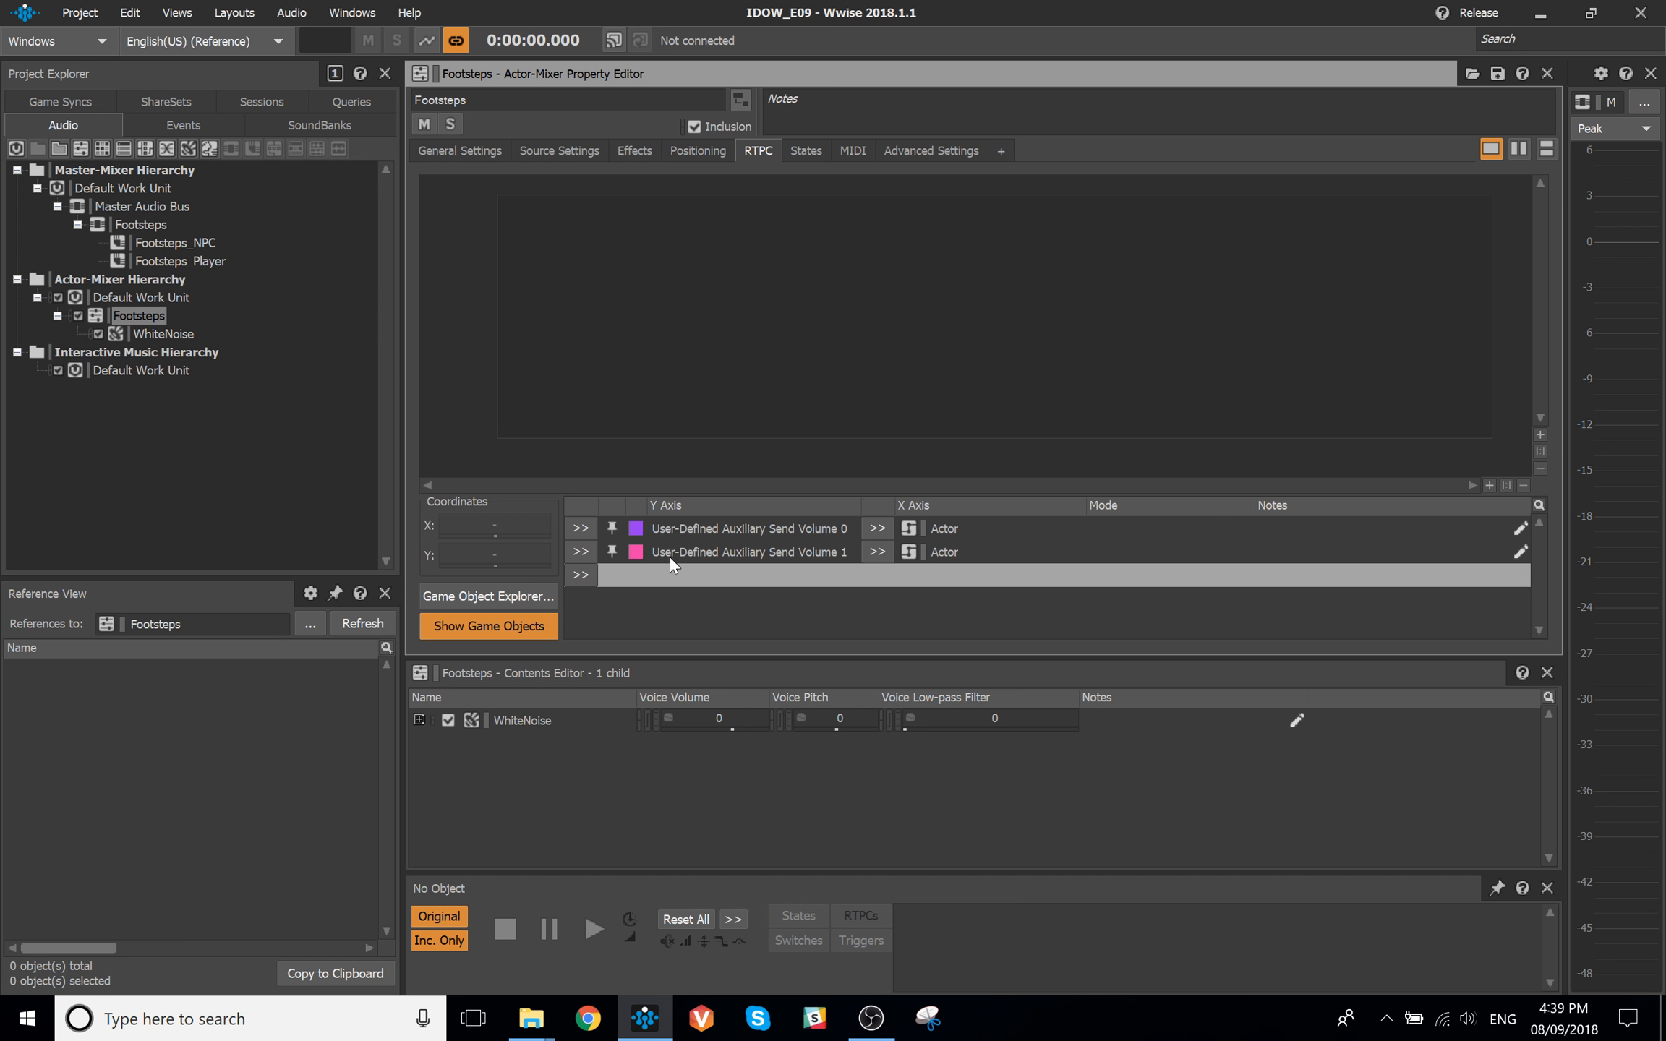
left_click(582, 574)
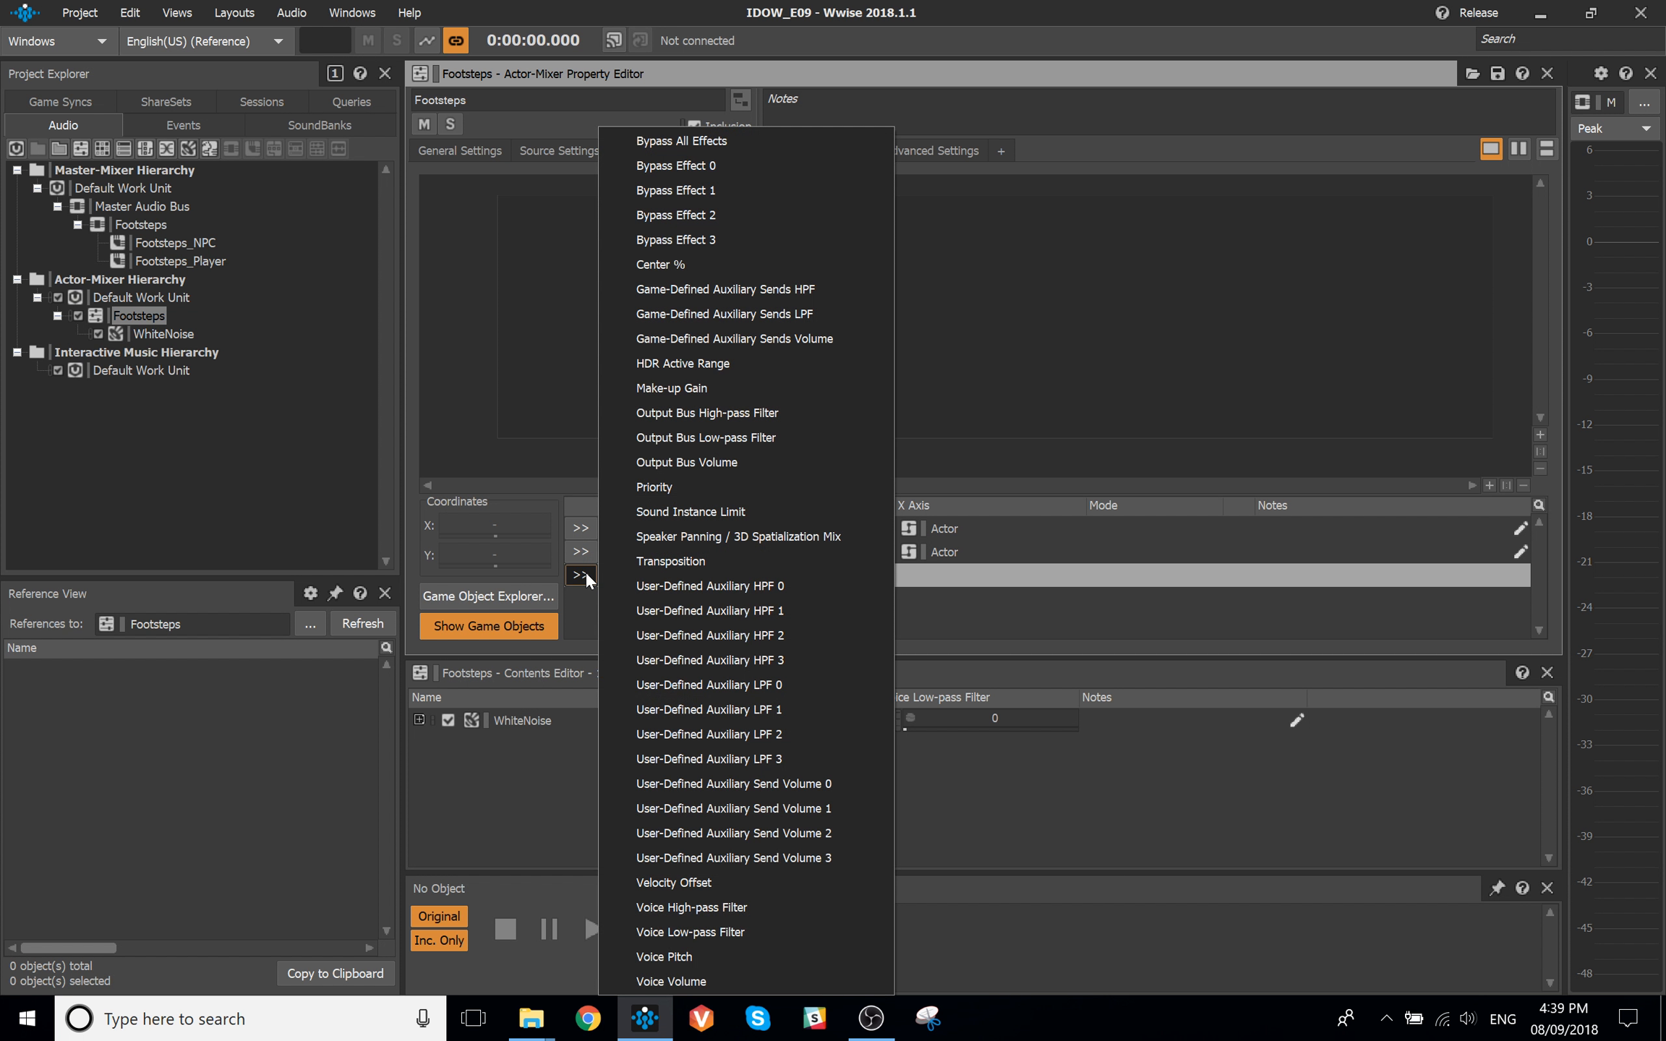
left_click(831, 783)
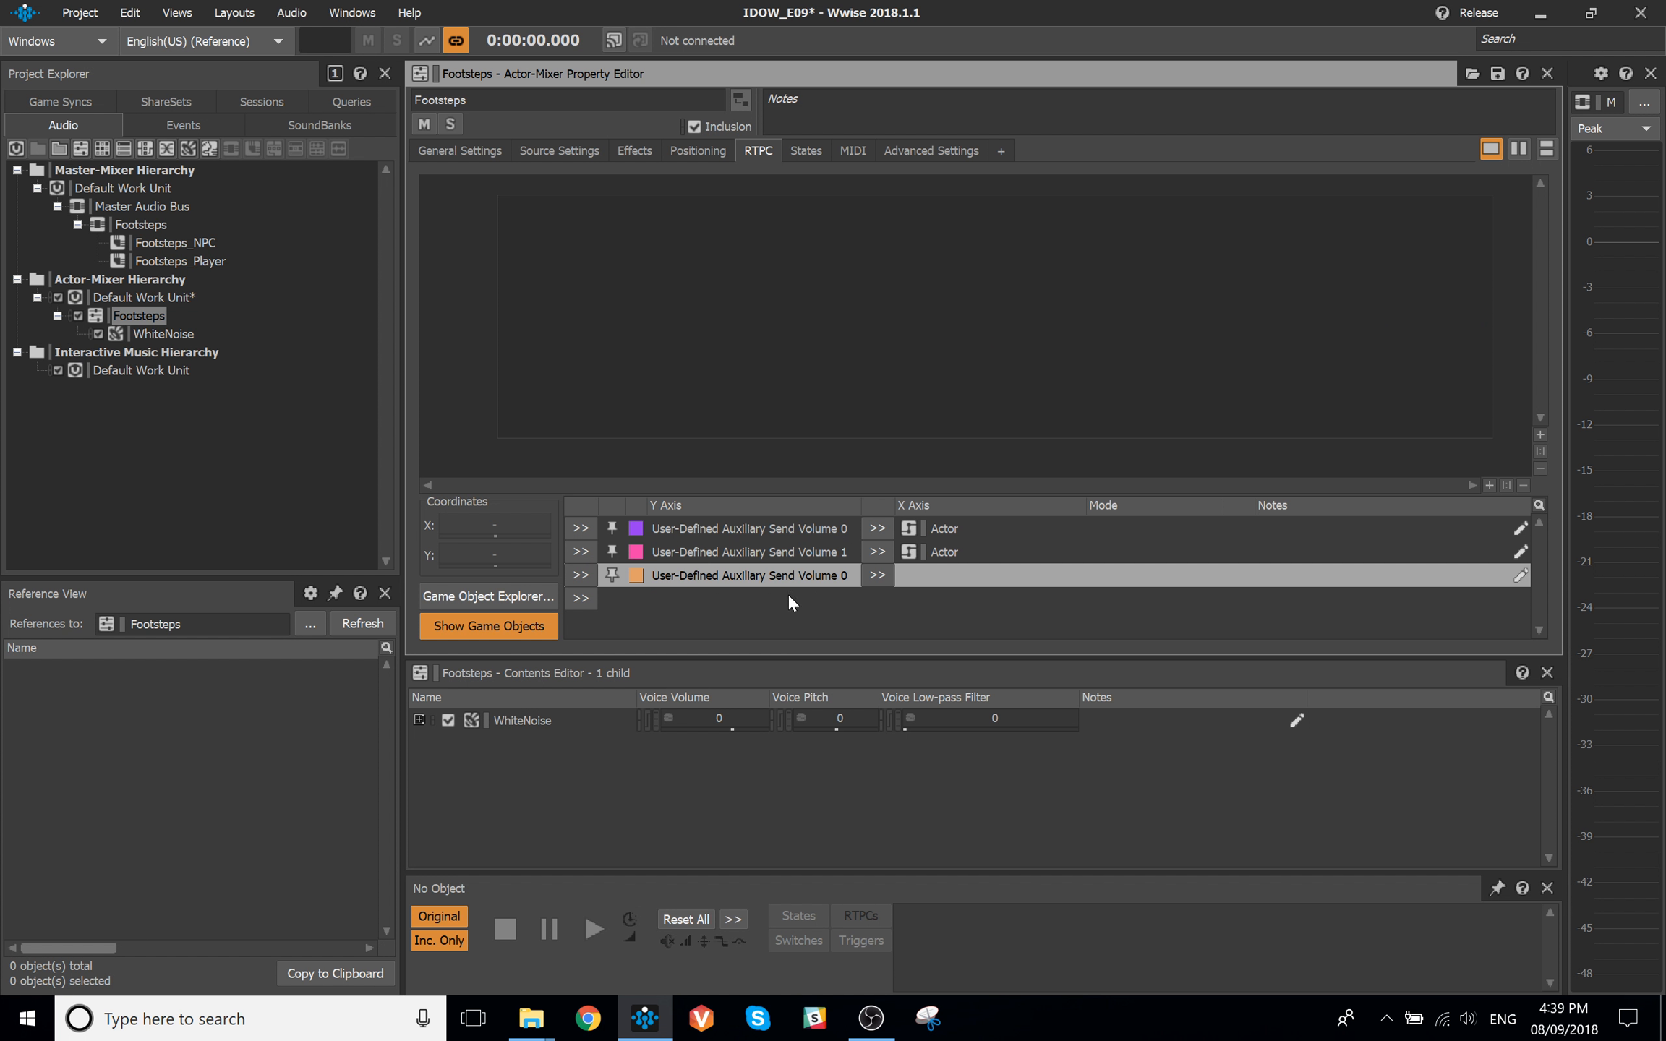
left_click(879, 576)
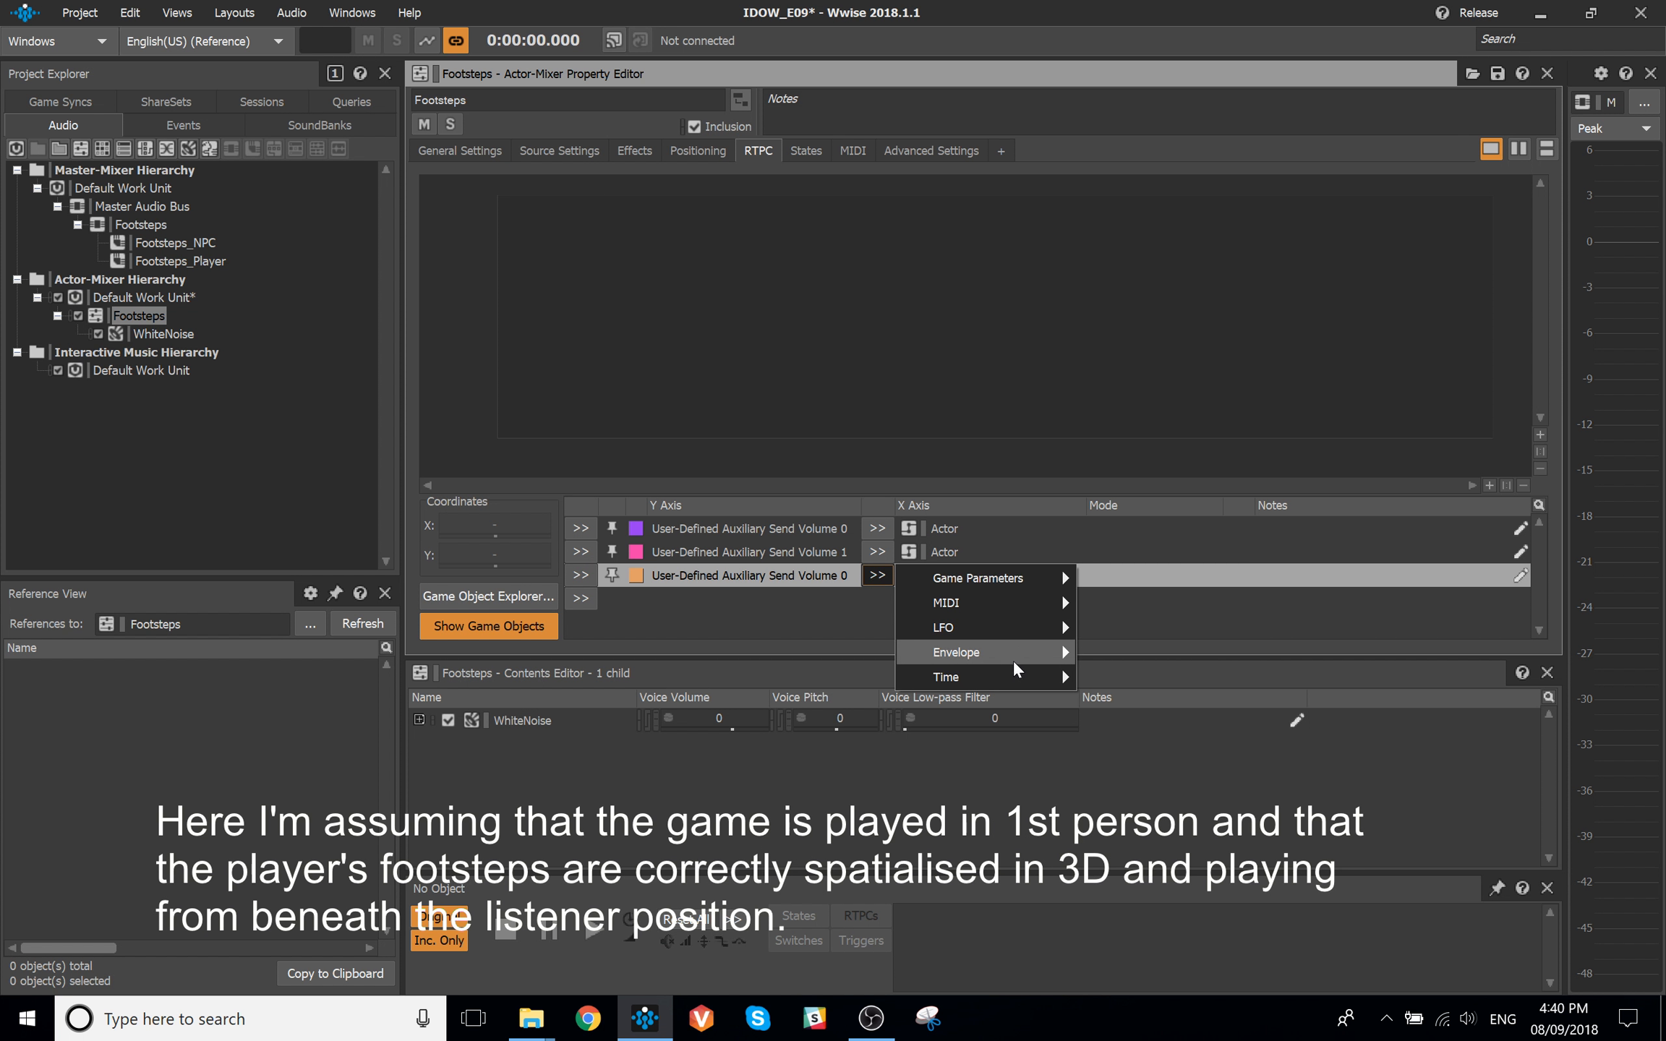
mouse_move(1028, 580)
left_click(1207, 706)
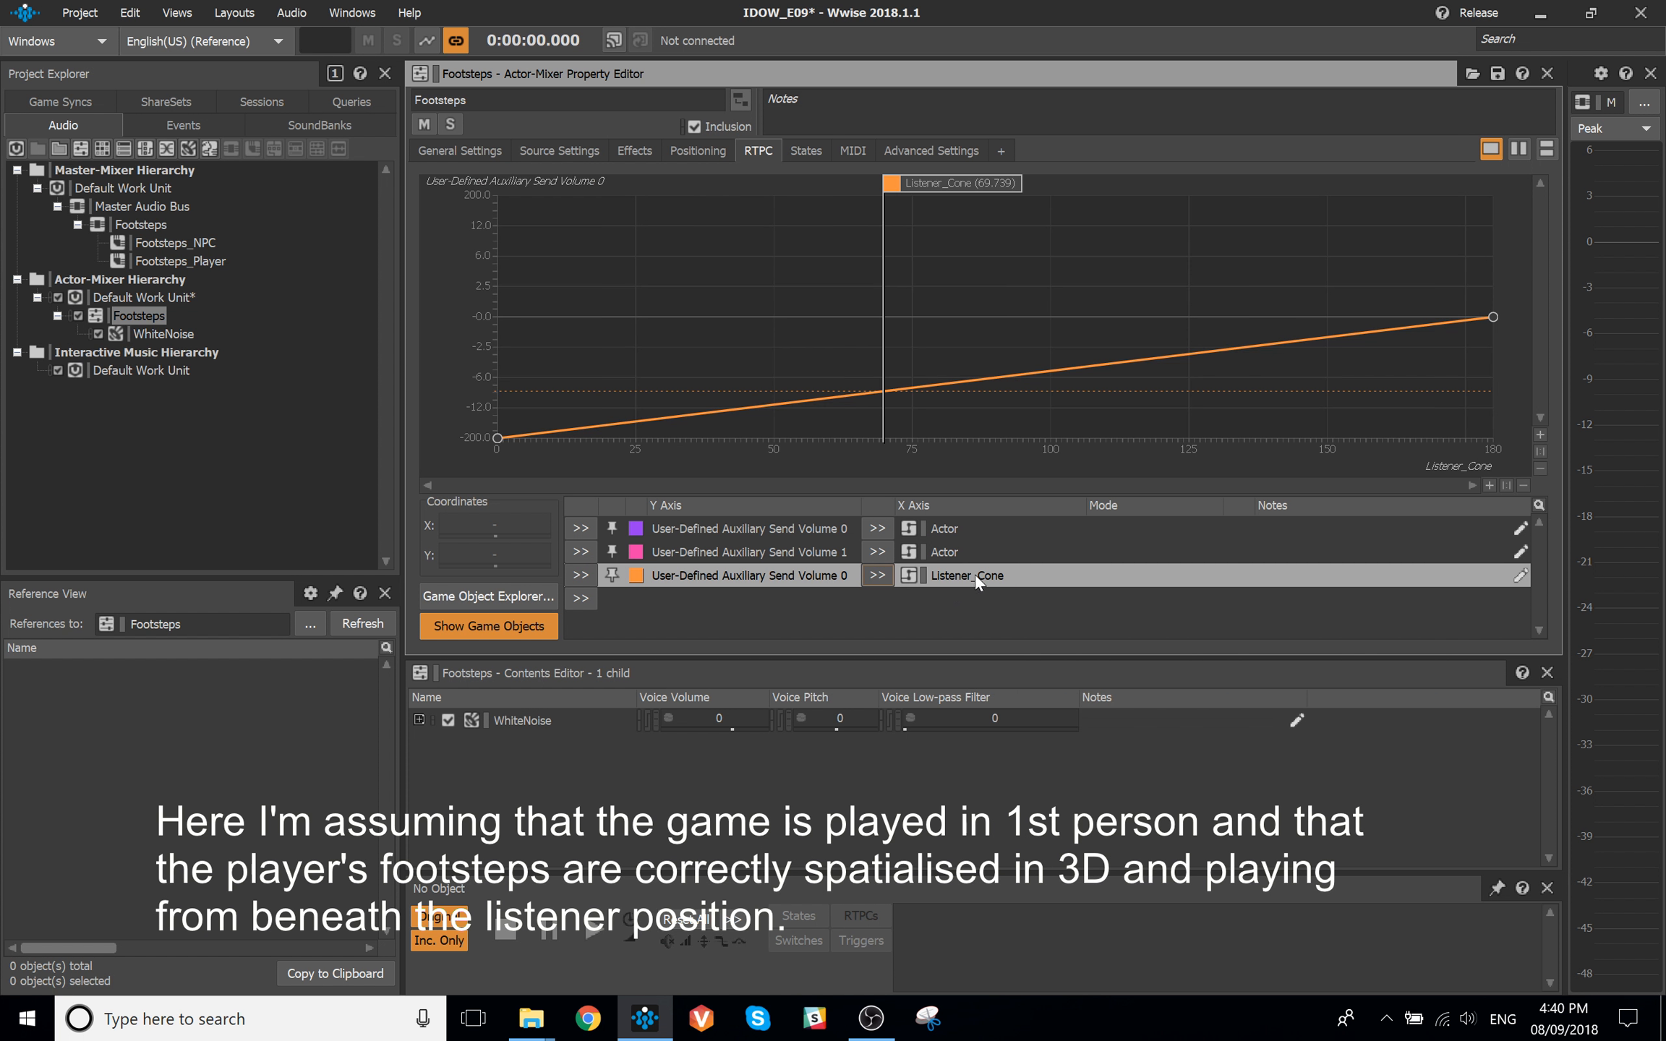
Flatten the Listener_Cone send volume curve by setting its first point to 0, and add a point at 60
left_click(498, 438)
left_click(528, 560)
type("00")
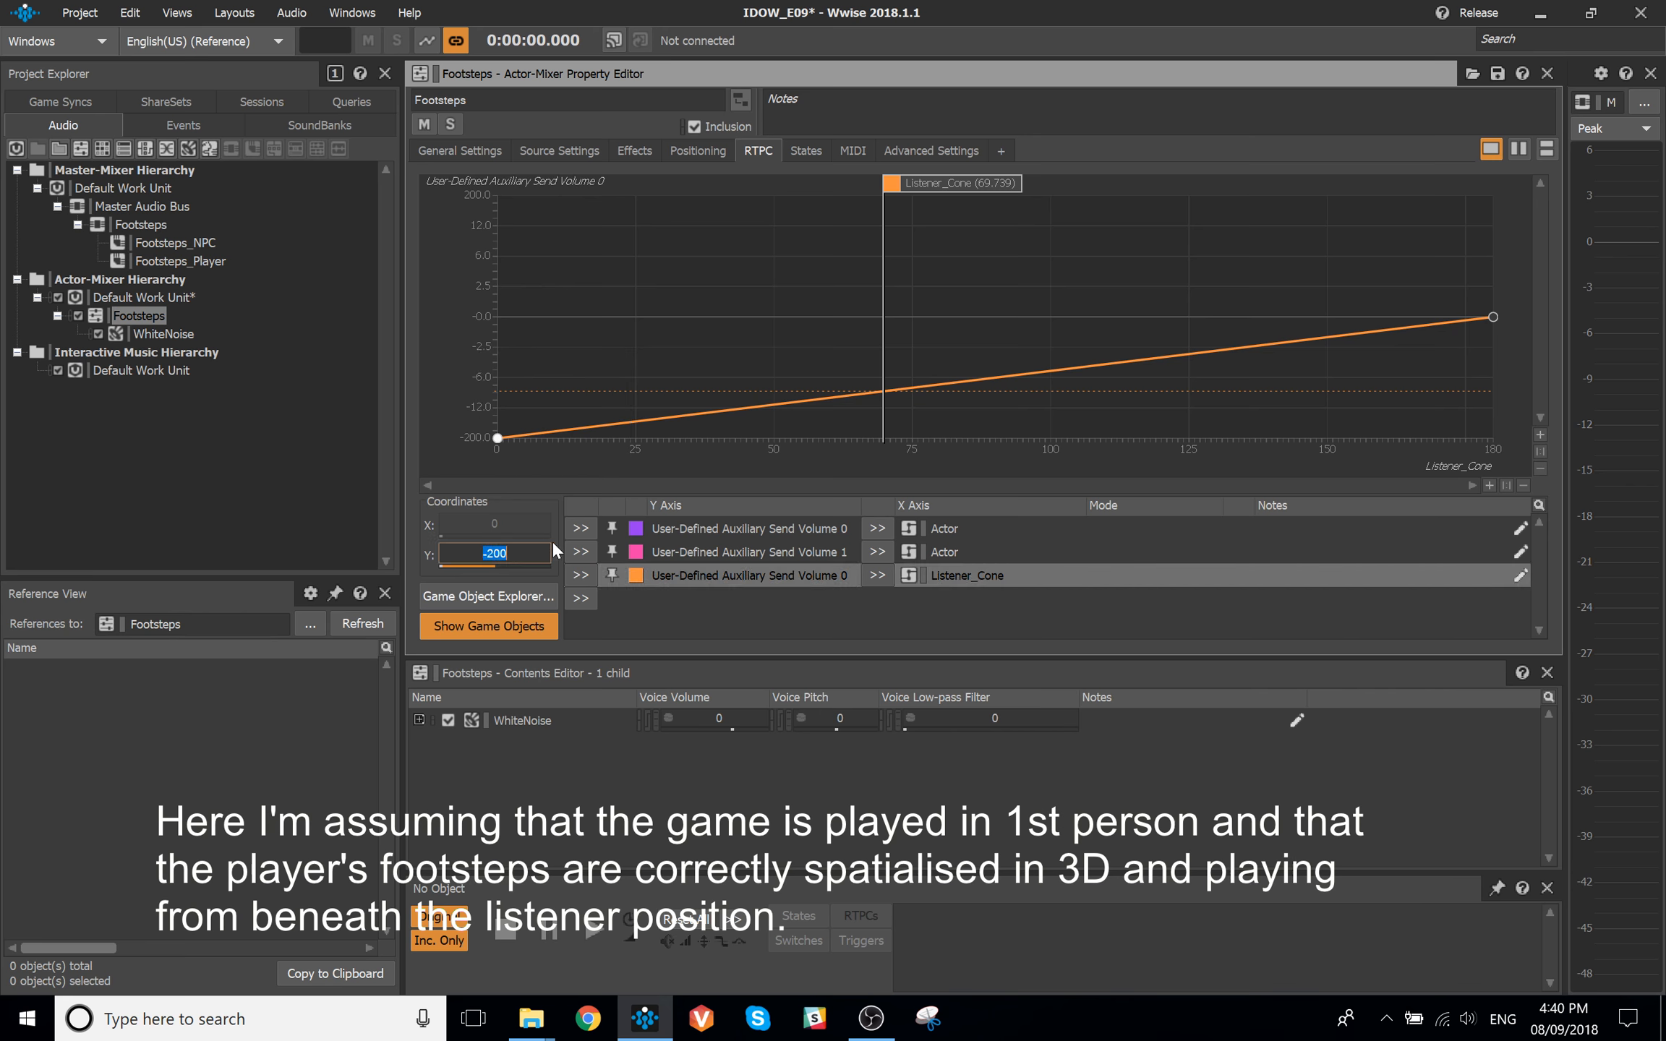
key("Return")
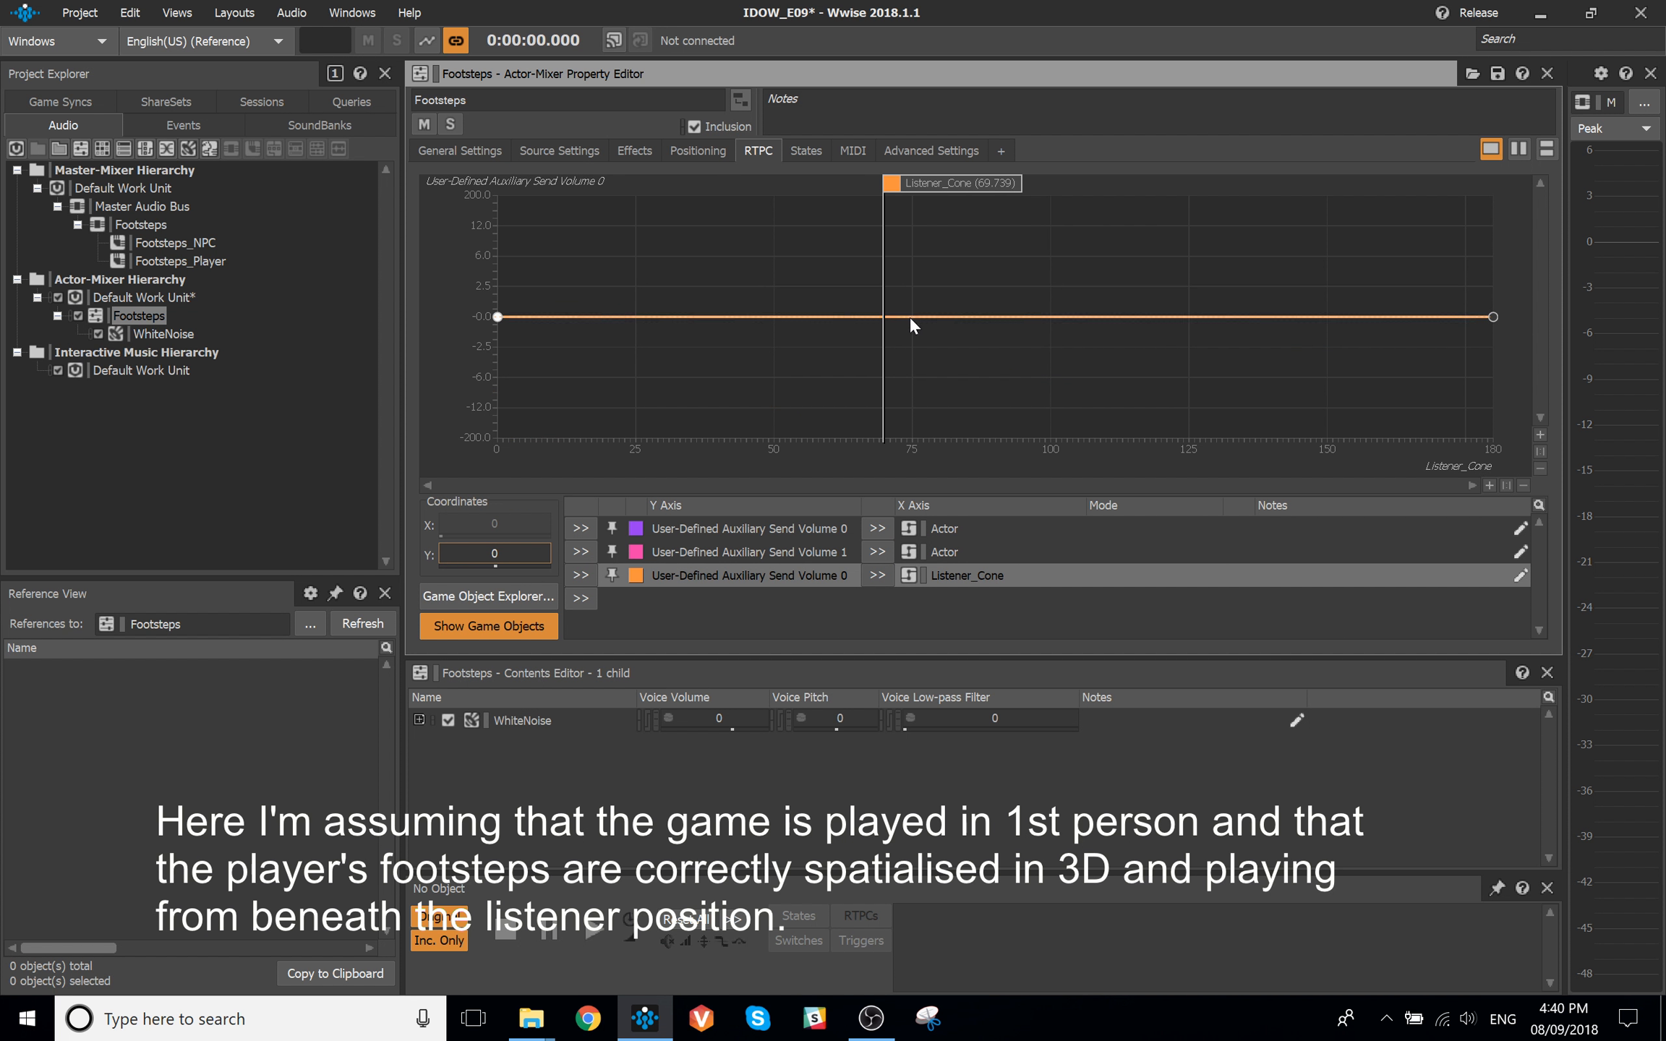
double_click(856, 317)
left_click(526, 522)
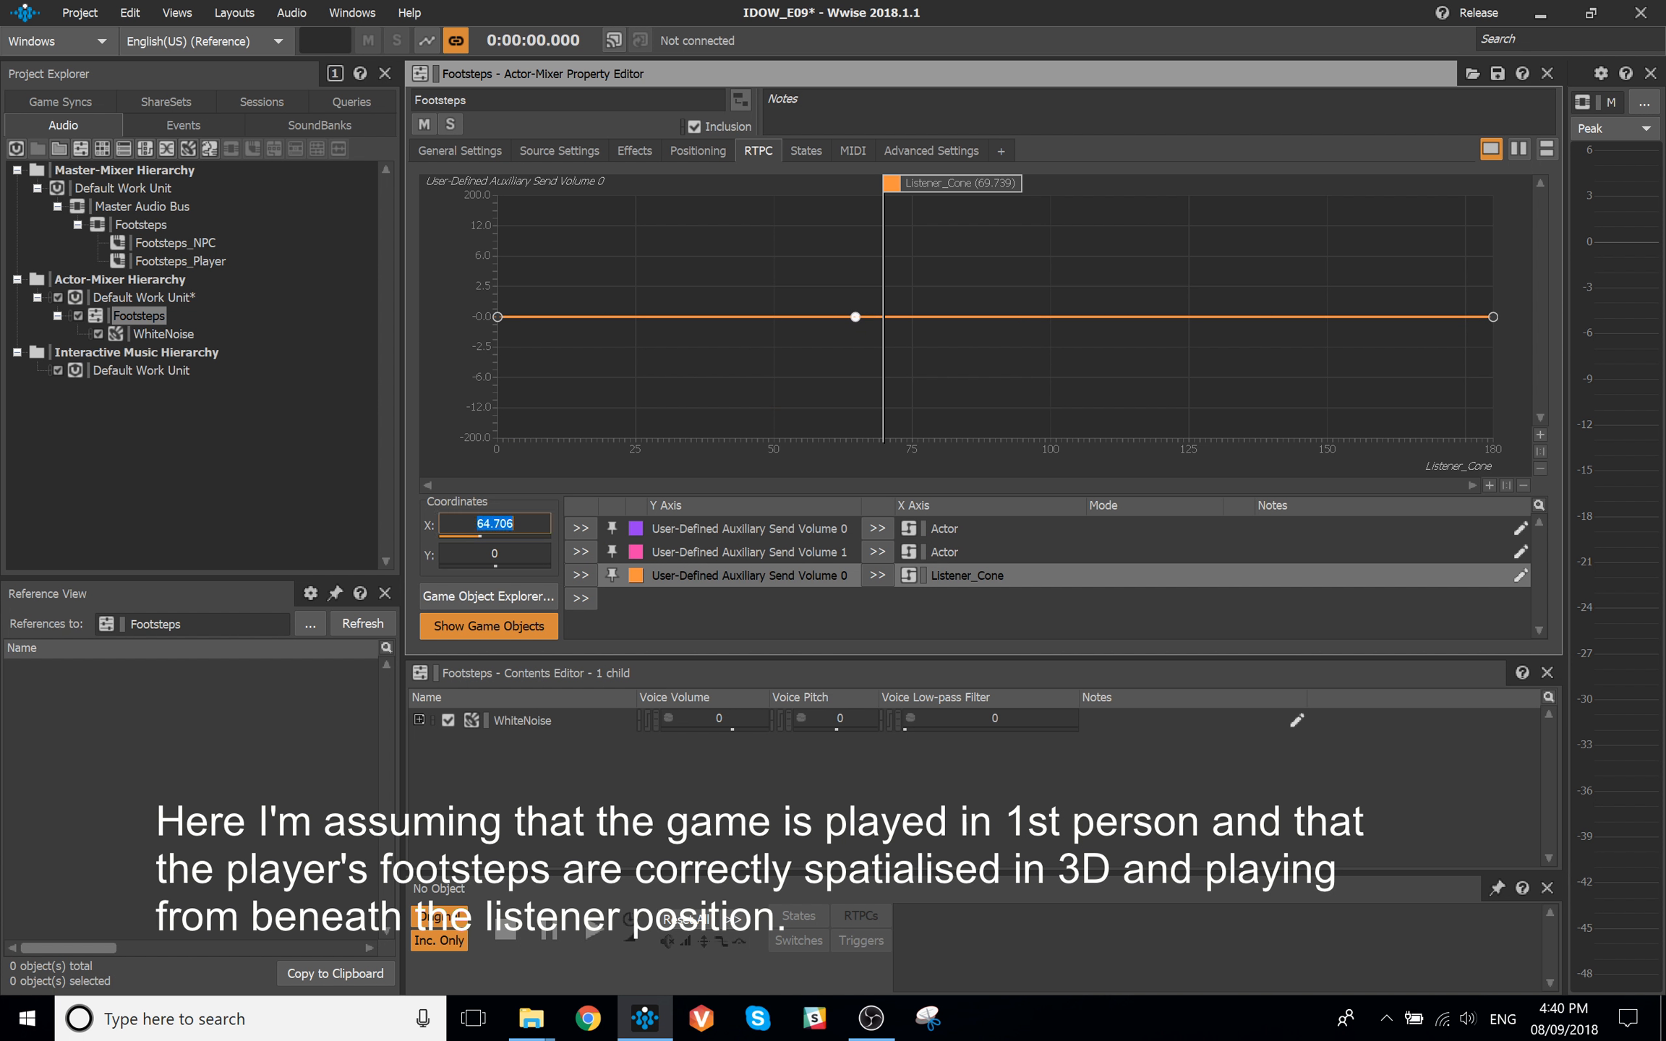
type("60")
key("Return")
Set the send volume at Listener_Cone 0 to 6 with an S-shaped segment to 60, and preview the curve near 3
left_click(498, 317)
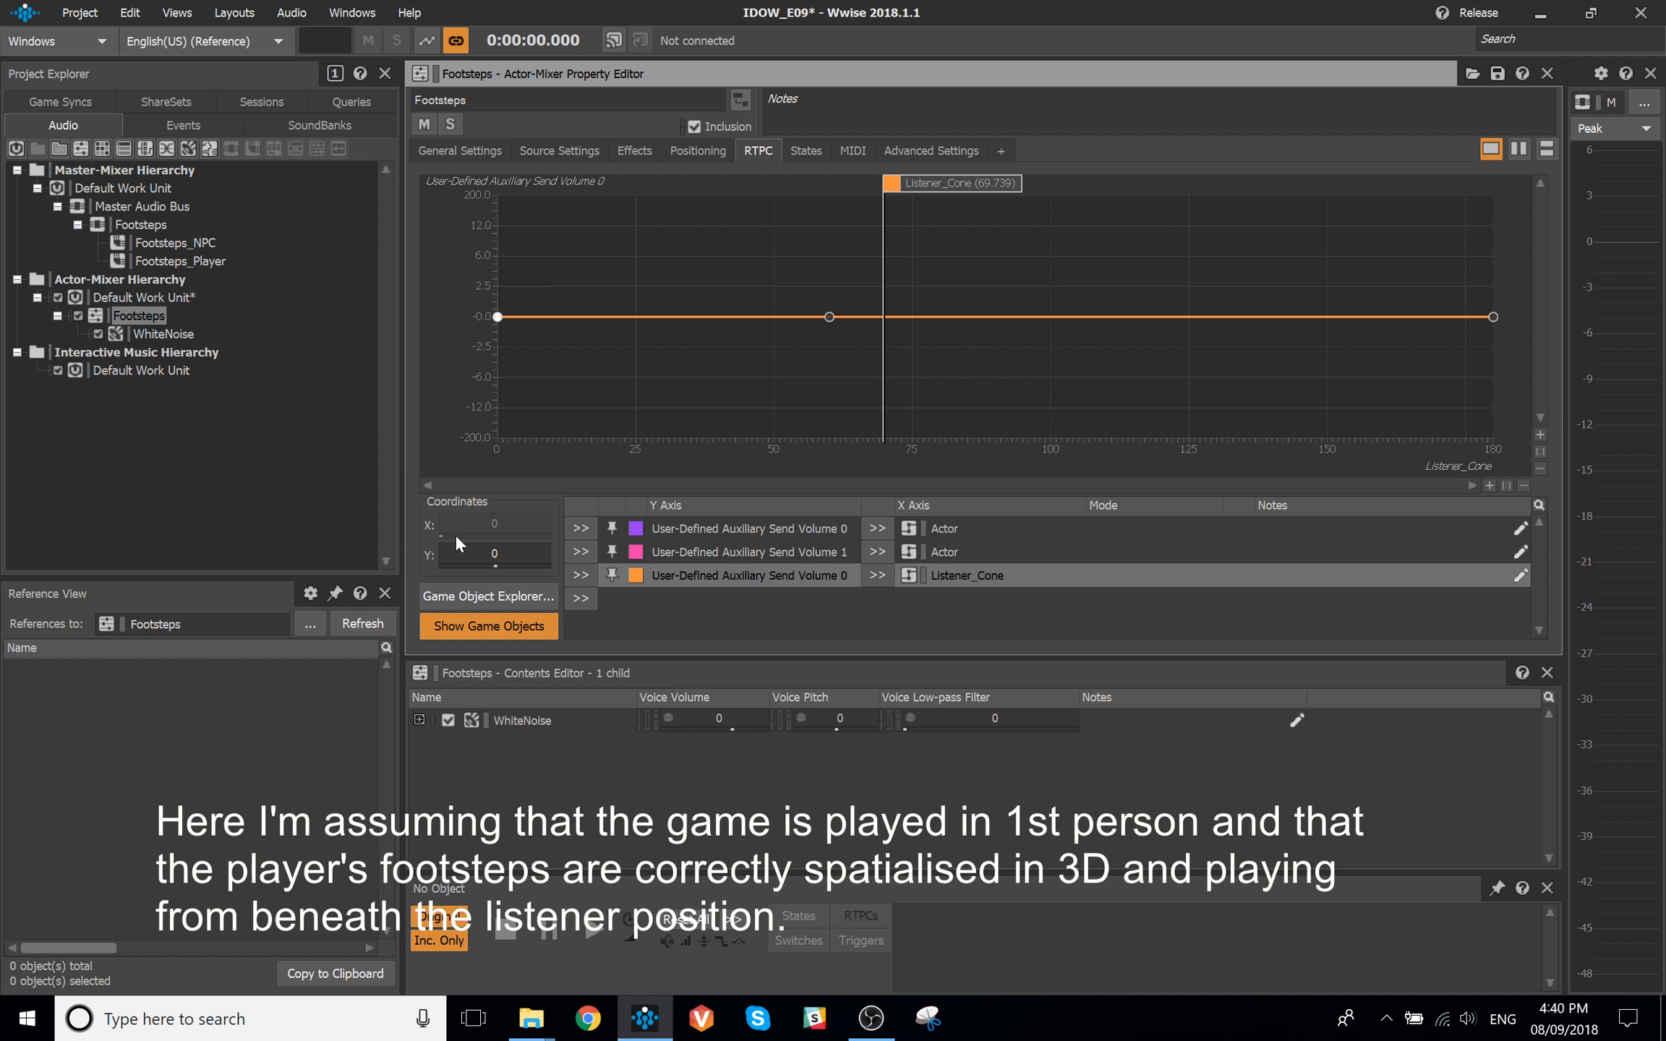
left_click(521, 546)
type("6")
key("Return")
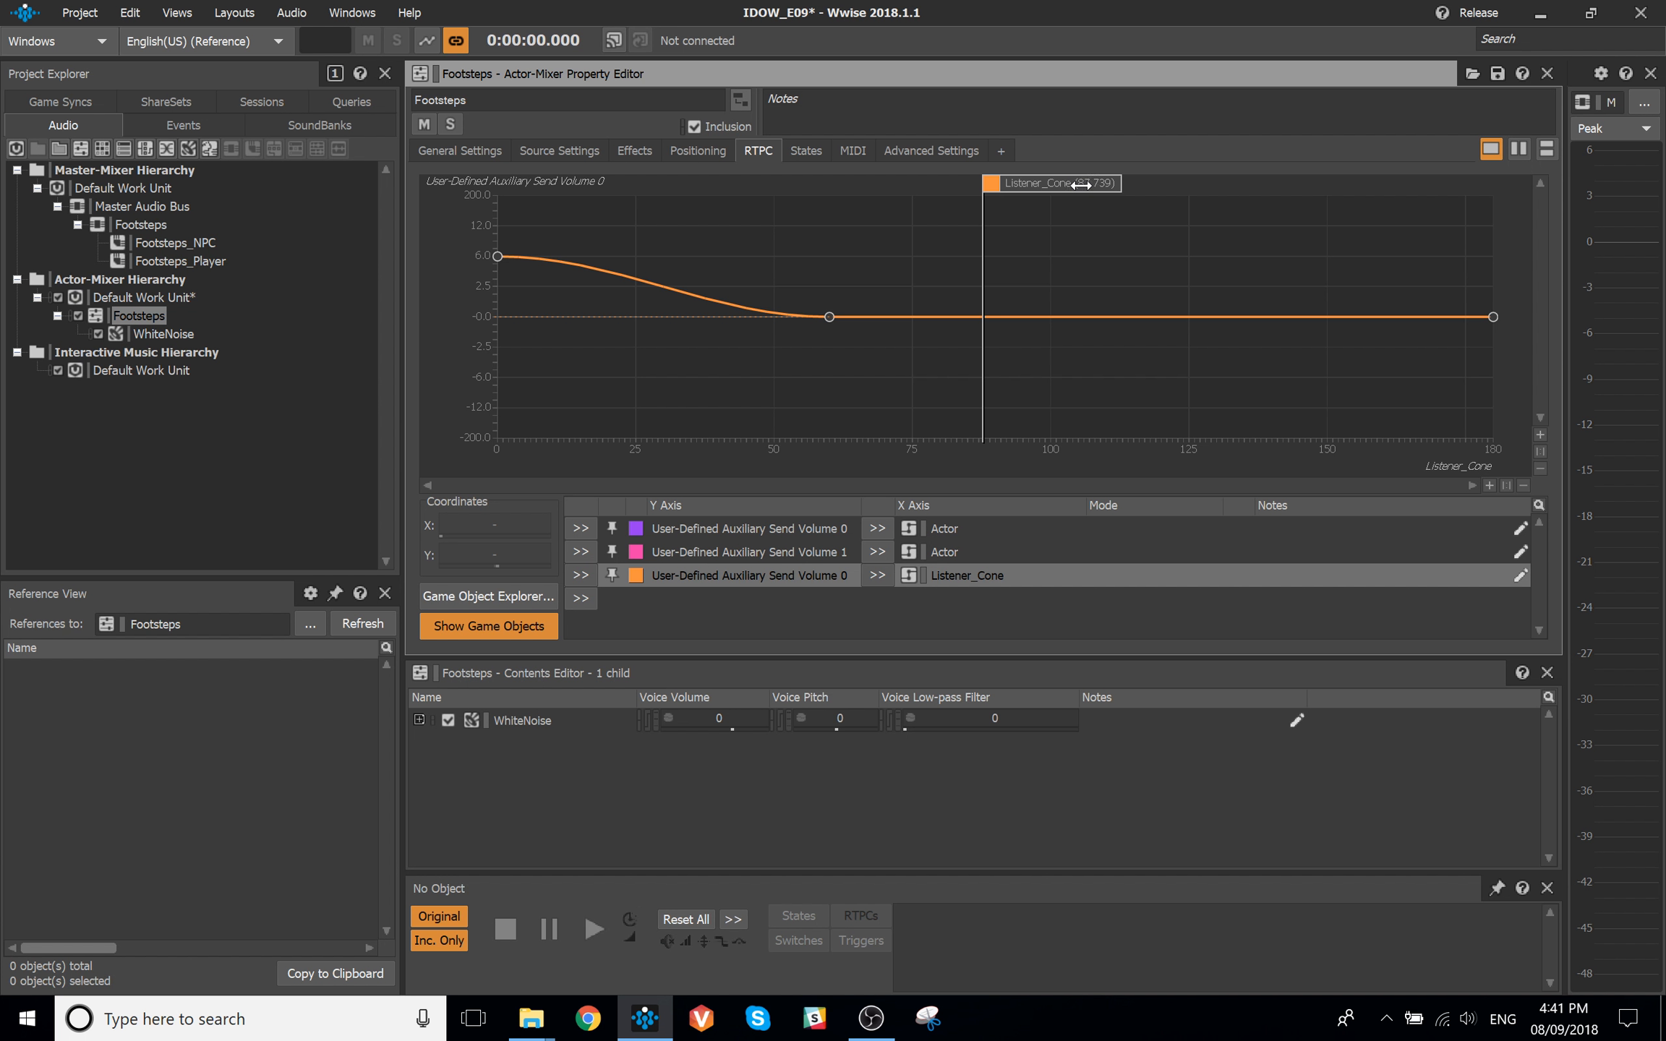
mouse_move(1063, 184)
left_mouse_down()
mouse_move(1084, 179)
mouse_move(885, 231)
mouse_move(630, 217)
mouse_move(613, 216)
mouse_move(692, 228)
mouse_move(588, 231)
mouse_move(584, 185)
left_mouse_up()
mouse_move(883, 284)
left_mouse_down()
mouse_move(851, 310)
mouse_move(912, 292)
left_mouse_up()
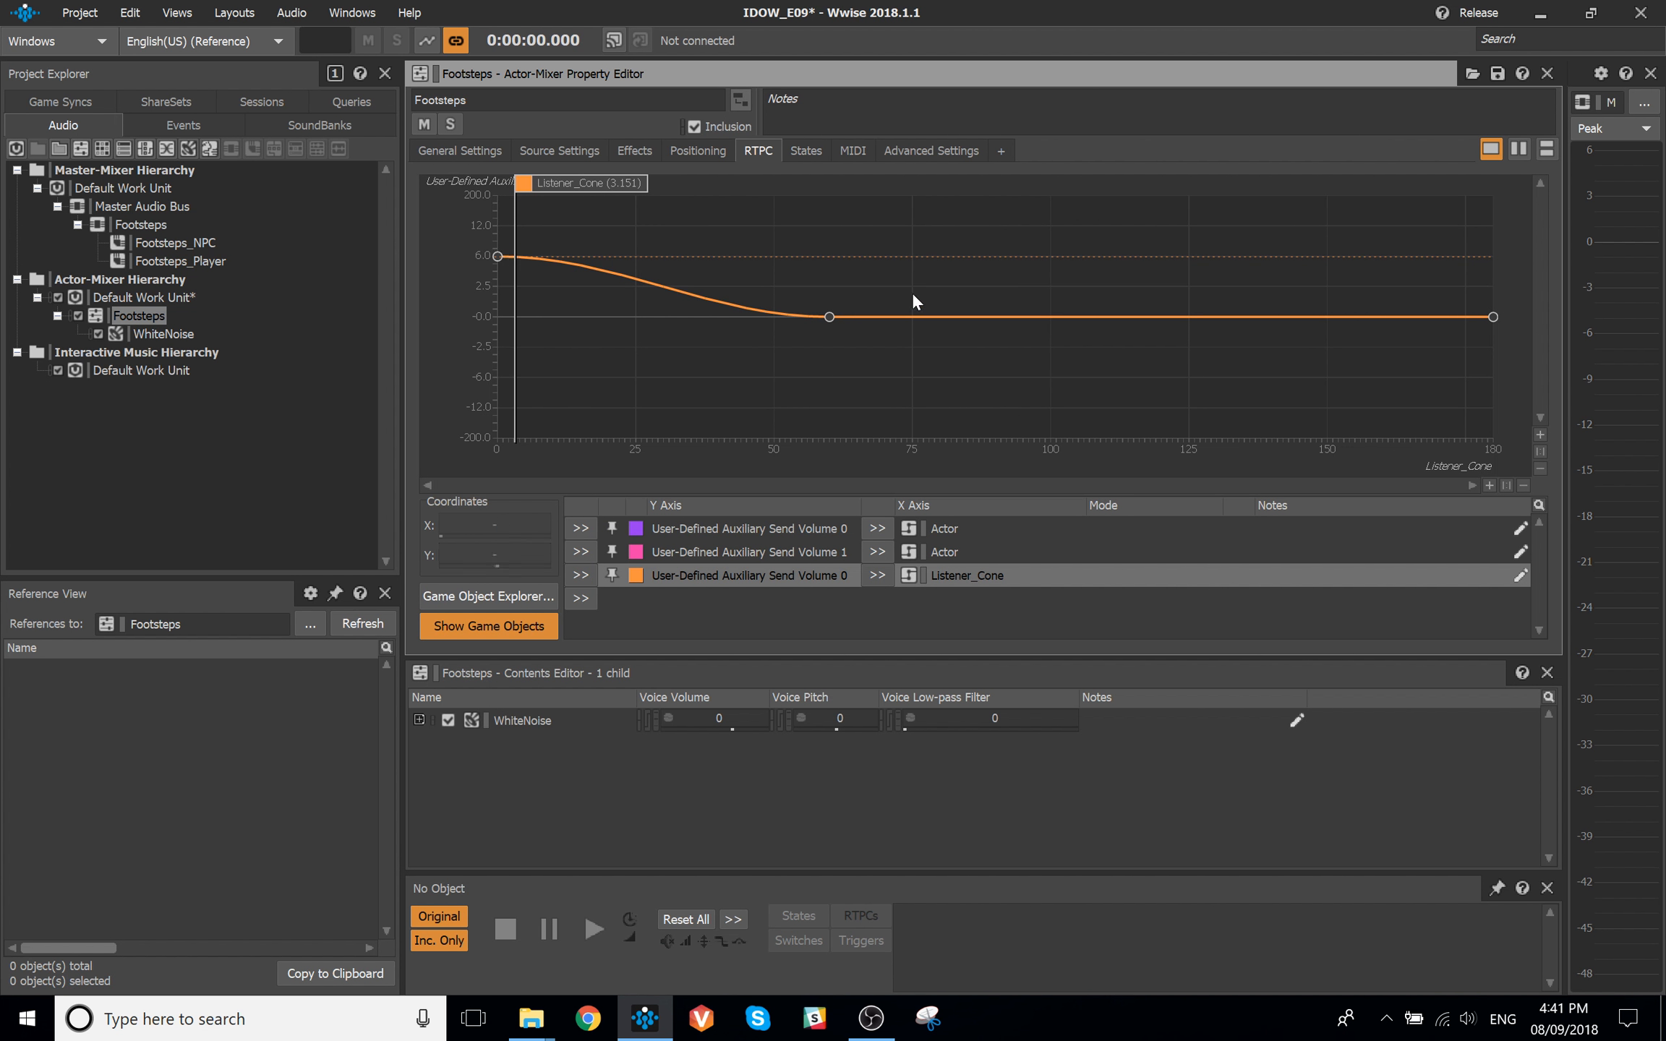
Add an RTPC curve to the Footsteps actor-mixer with User-Defined Auxiliary LPF 0 driven by Listener_Cone
left_click(797, 597)
left_click(581, 598)
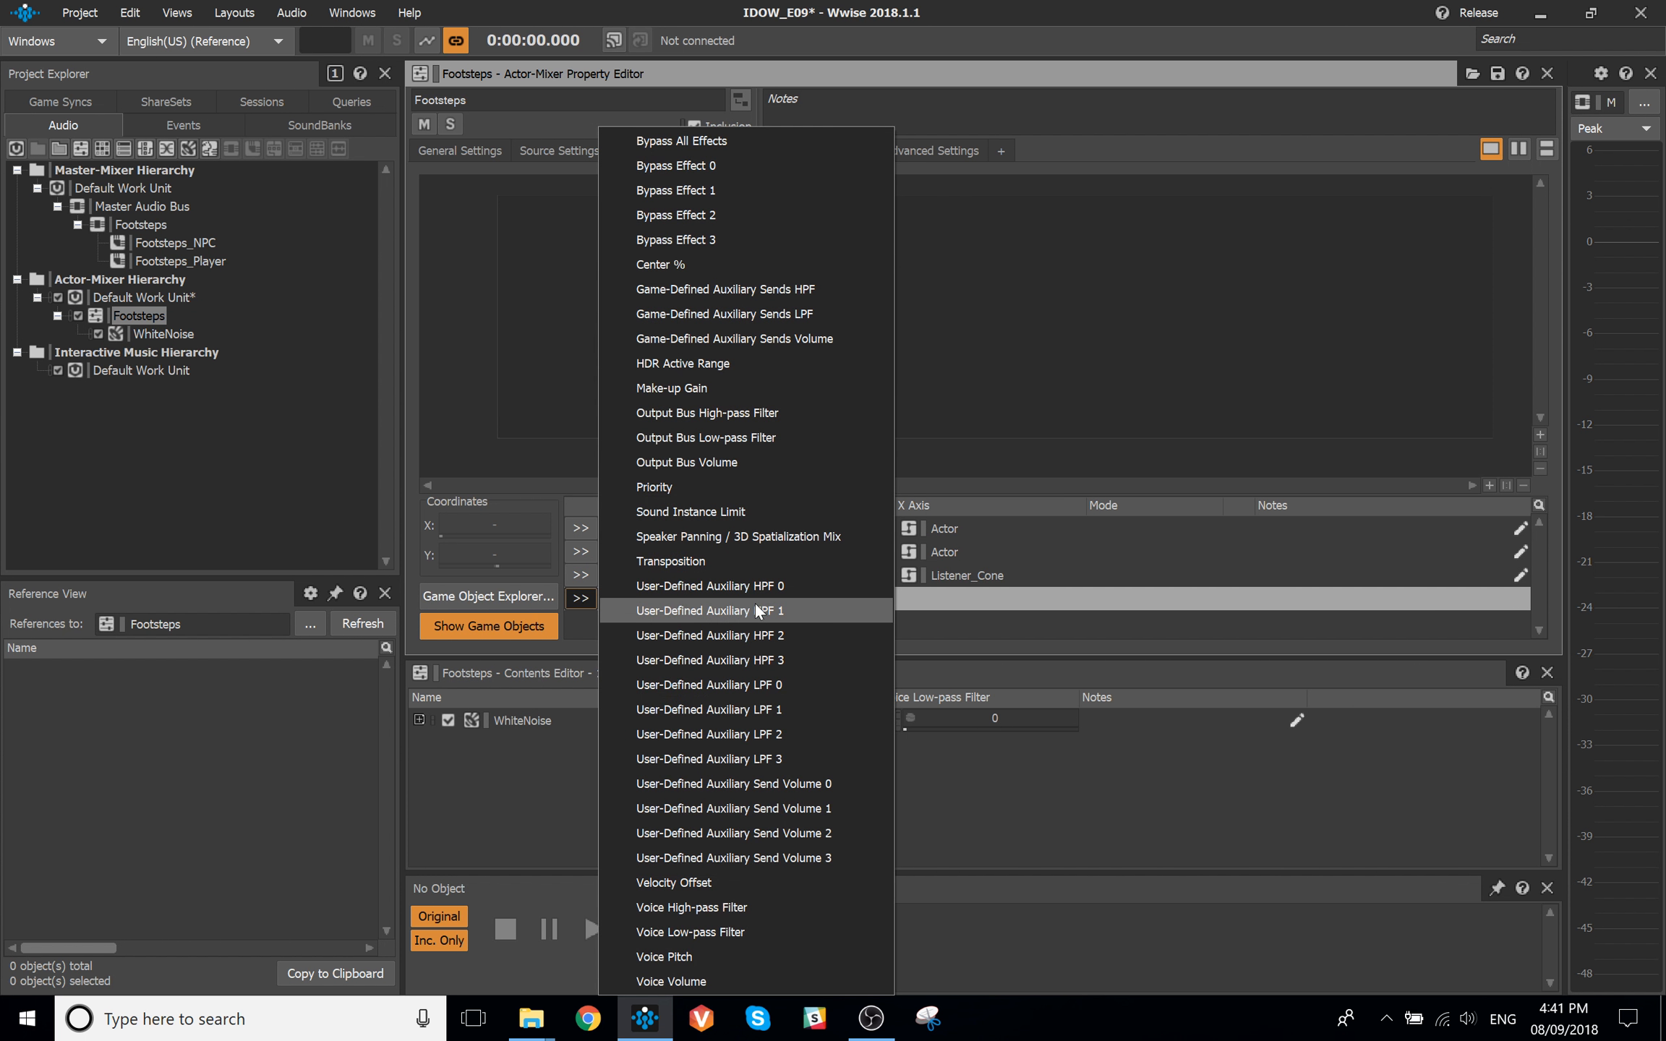
left_click(828, 686)
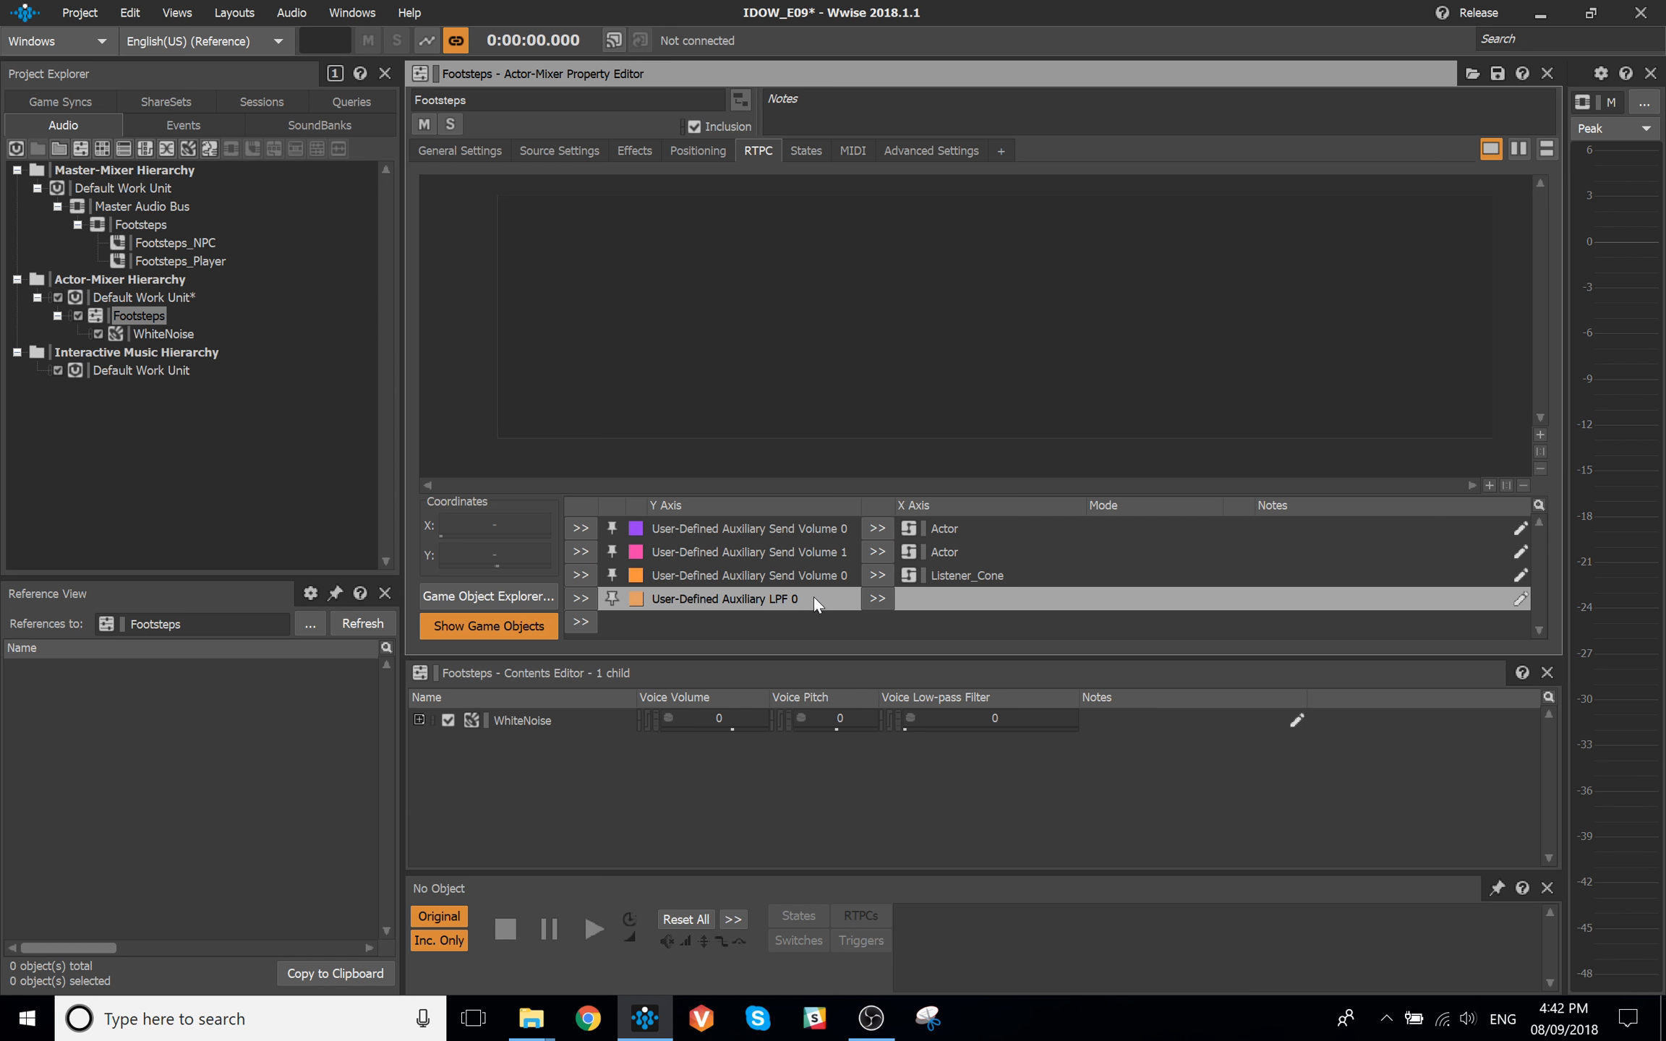
left_click(875, 599)
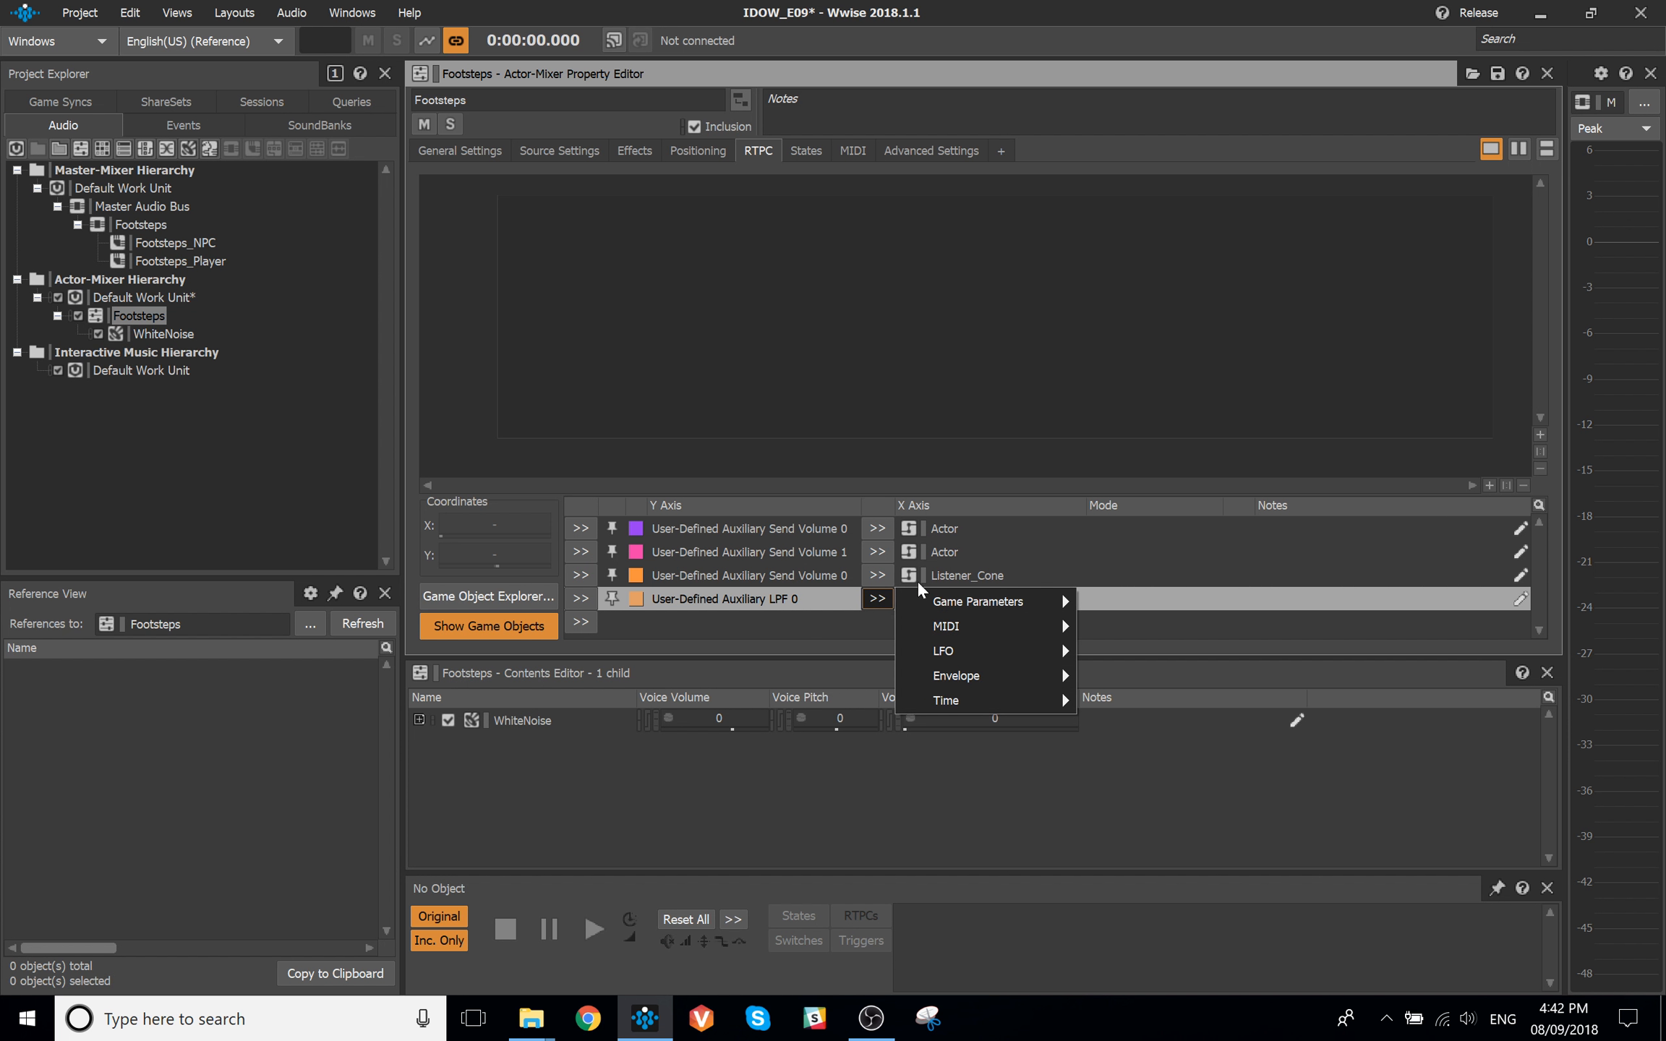
mouse_move(990, 602)
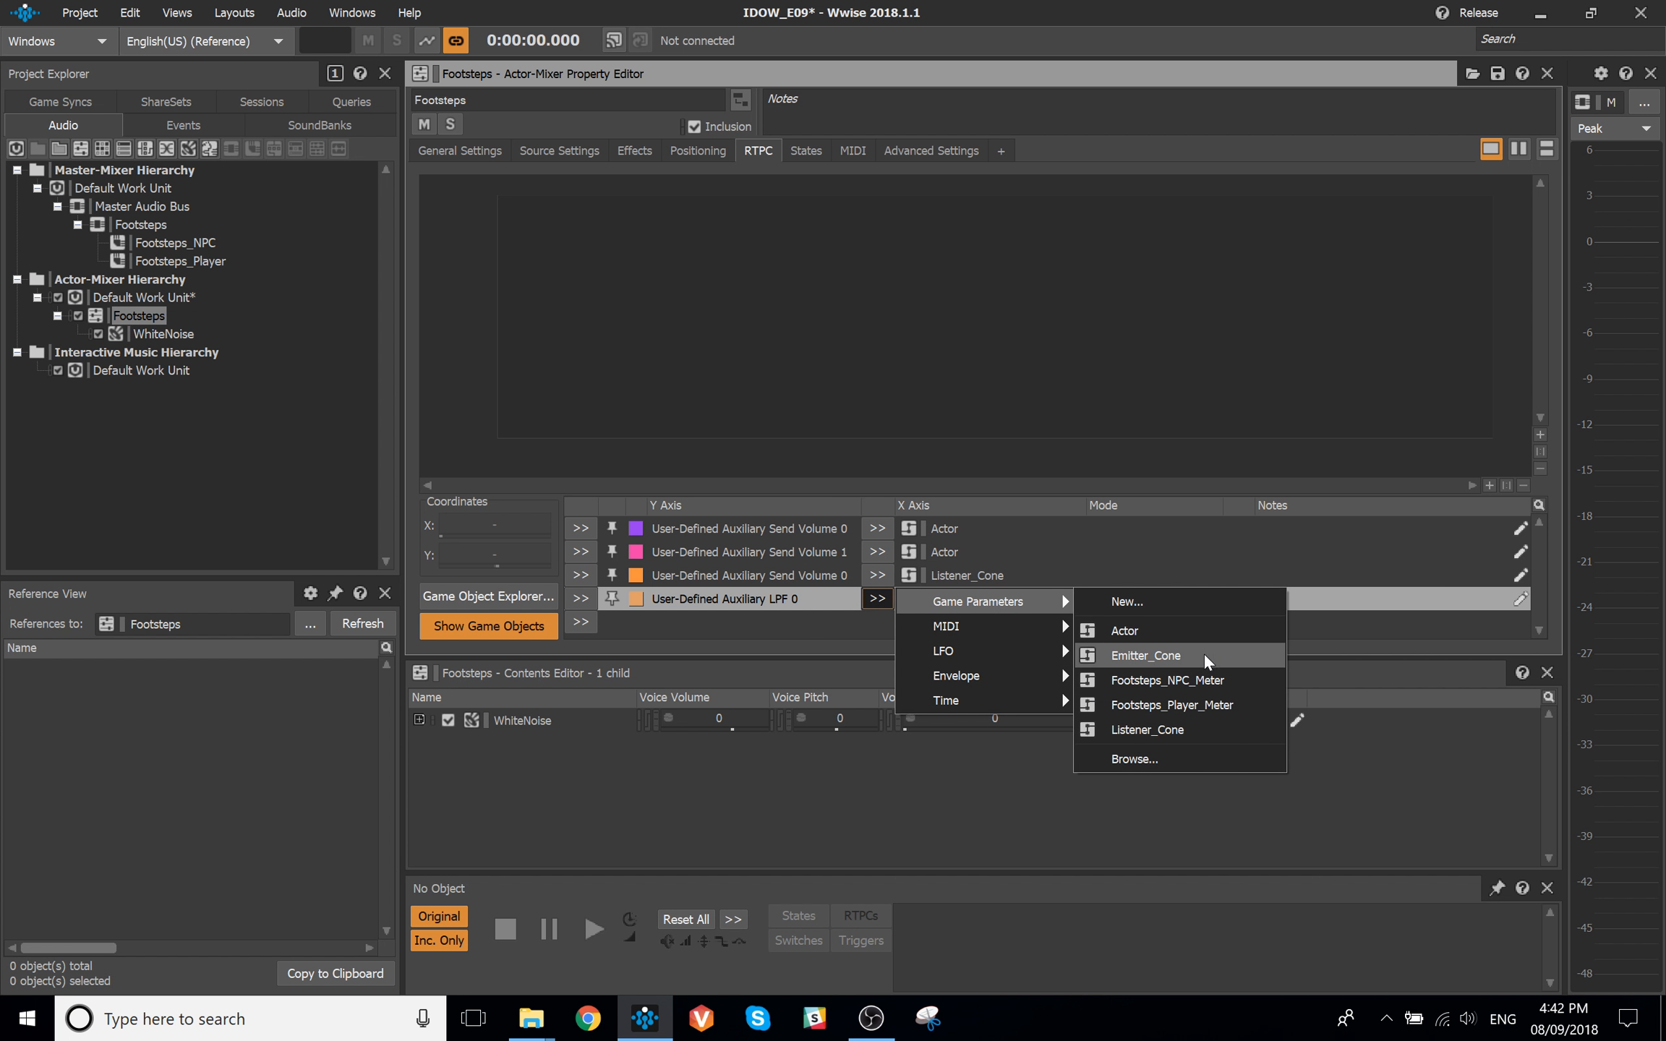
left_click(1210, 727)
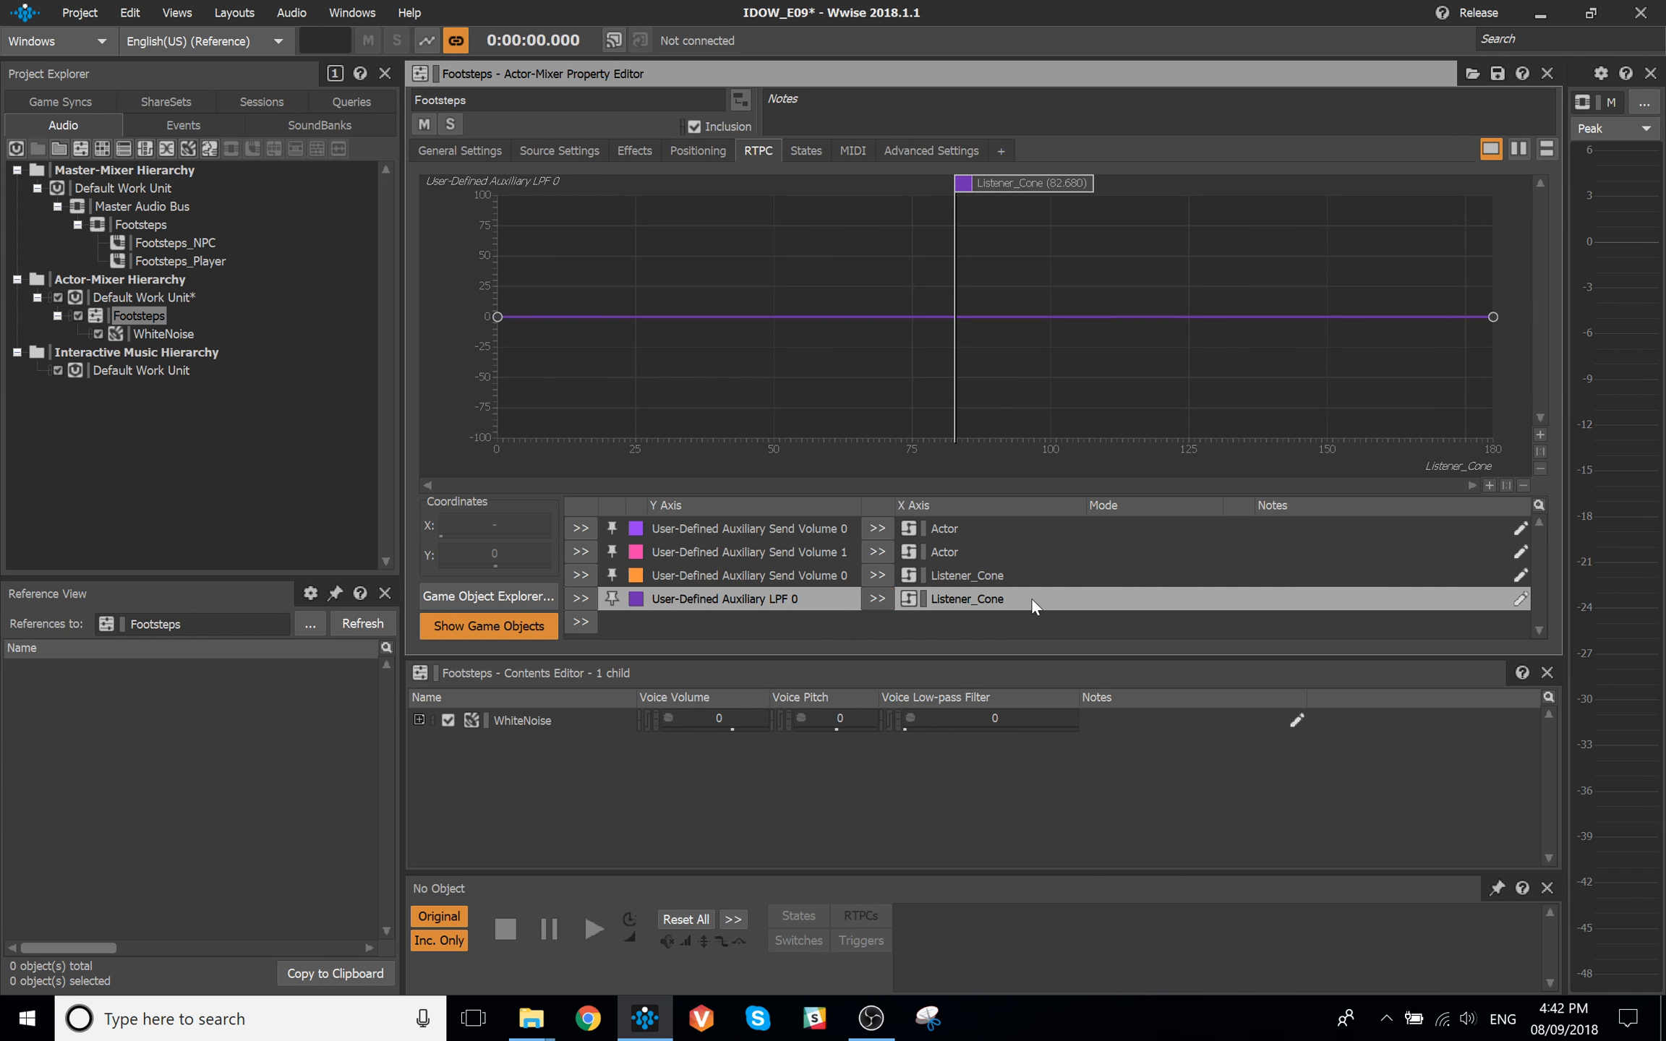
Add a point at 120 to the LPF curve, set its point at 180 to 30, and make the segment between them S-shaped
double_click(1070, 316)
left_click(495, 523)
type("120")
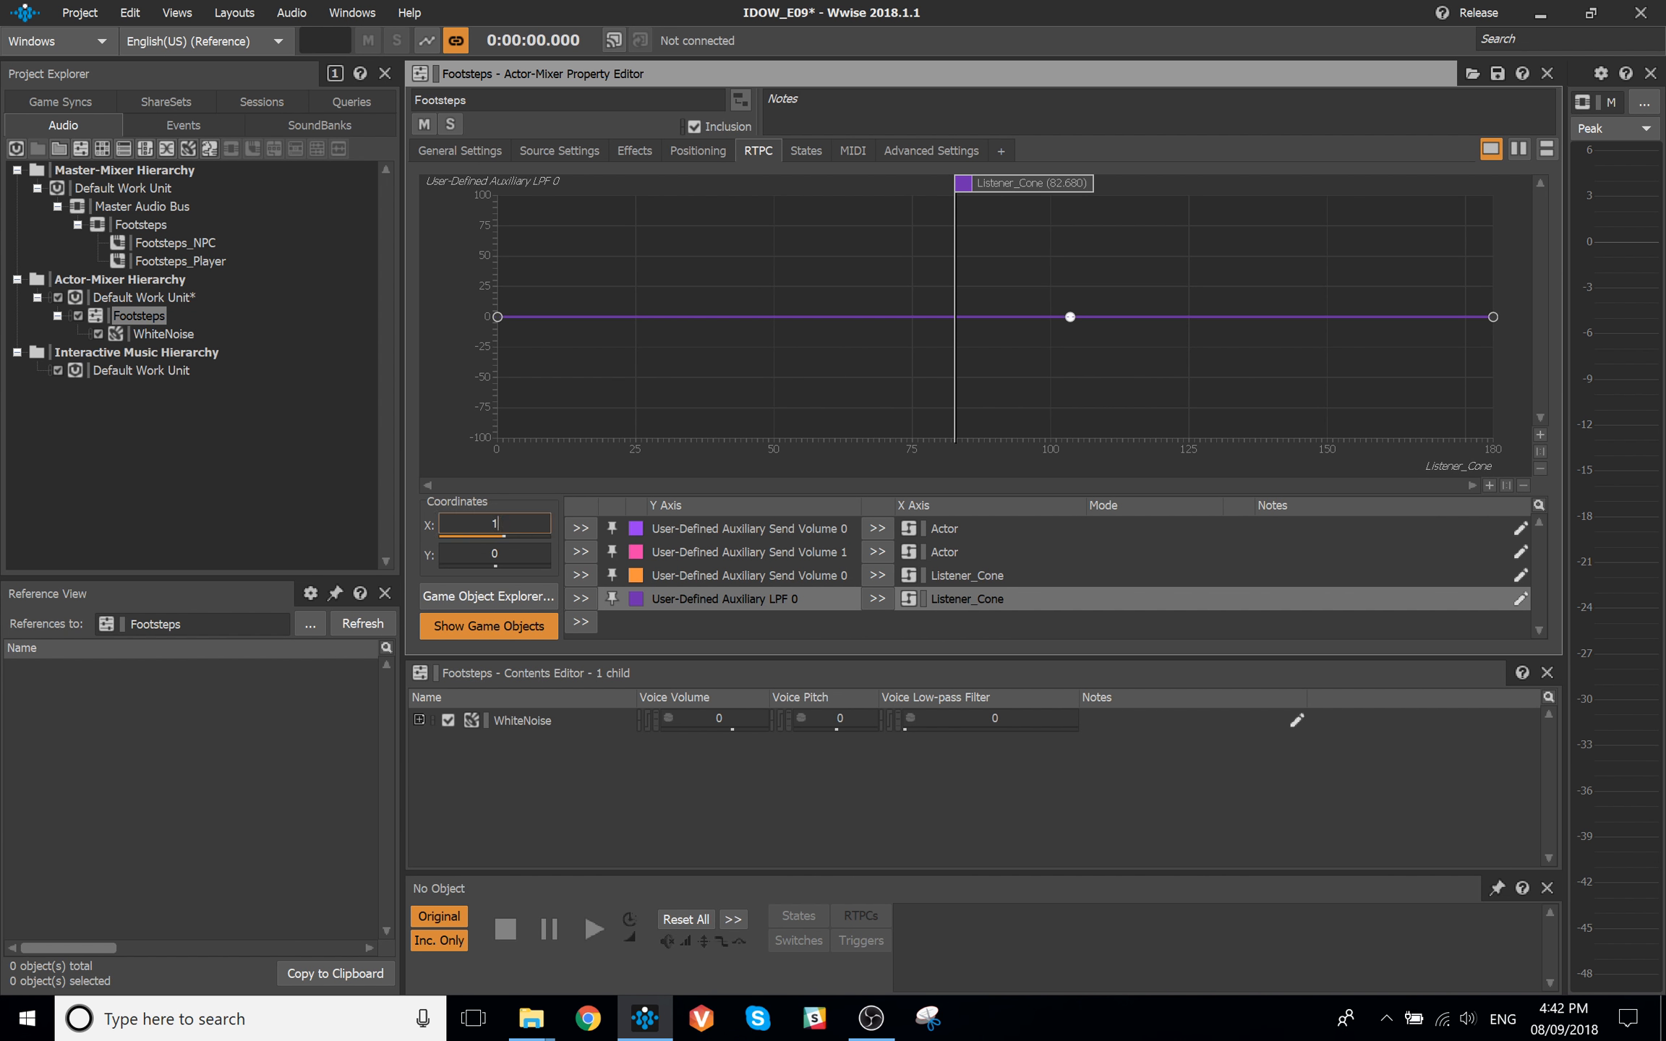
key("Return")
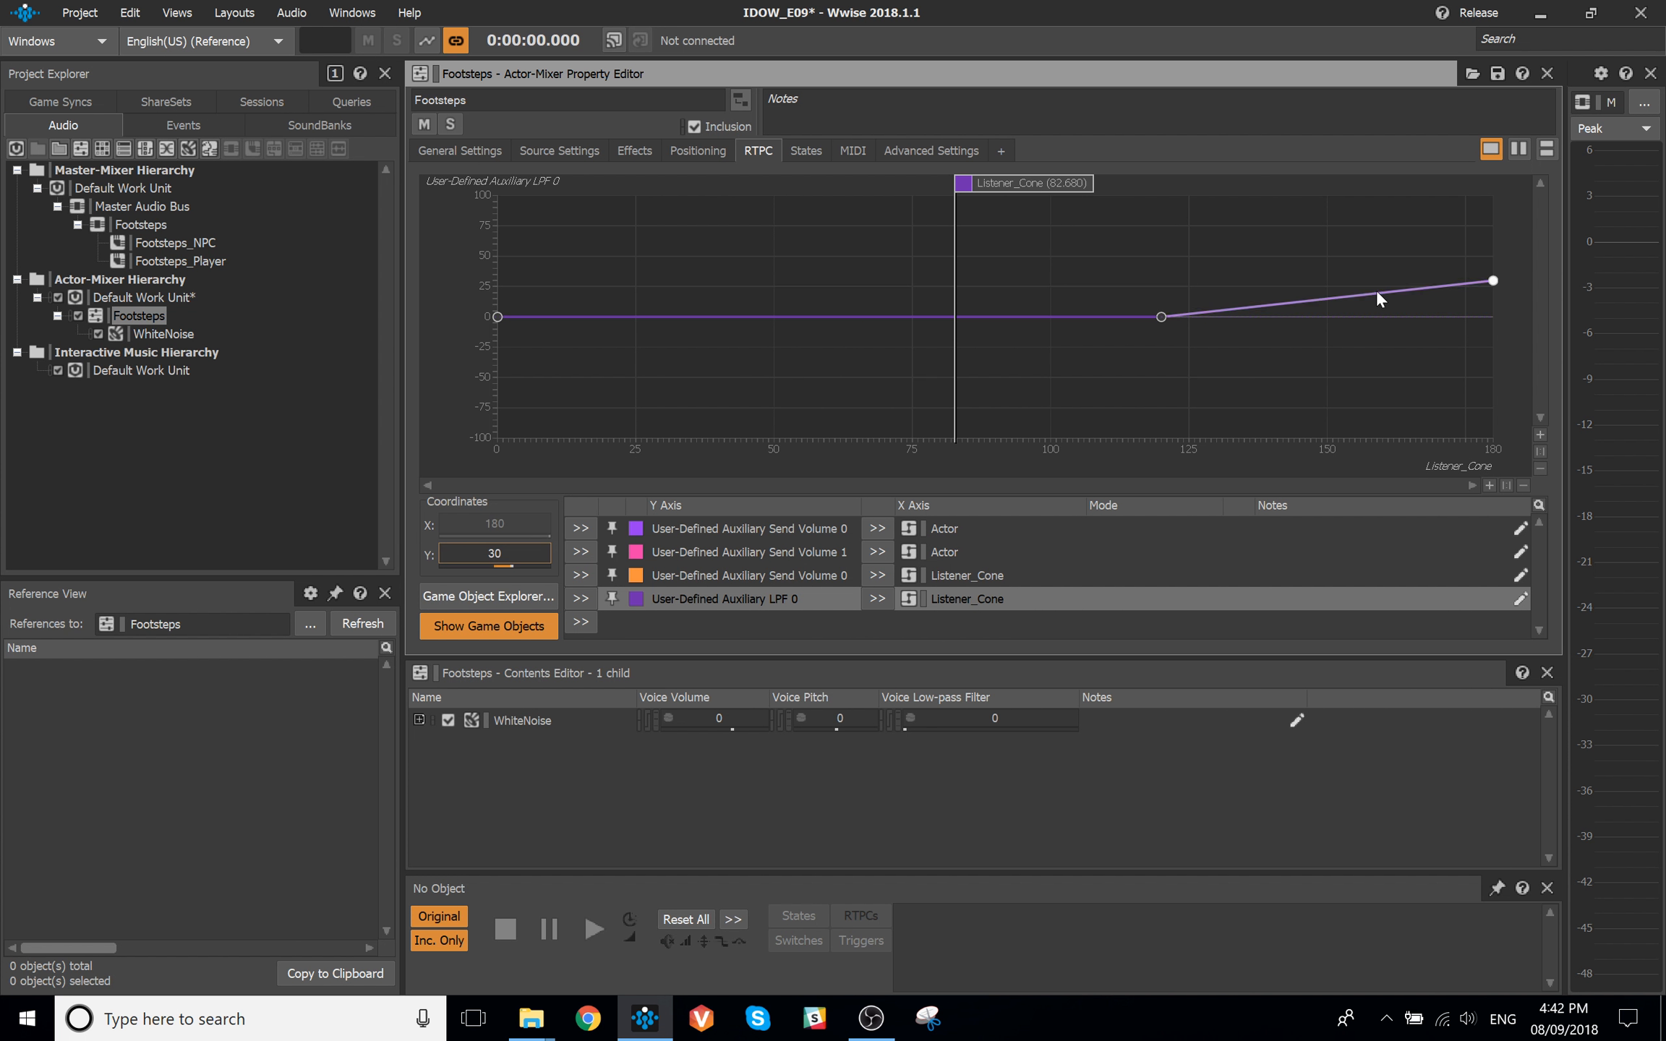
right_click(1357, 292)
right_click(1350, 297)
left_click(1374, 459)
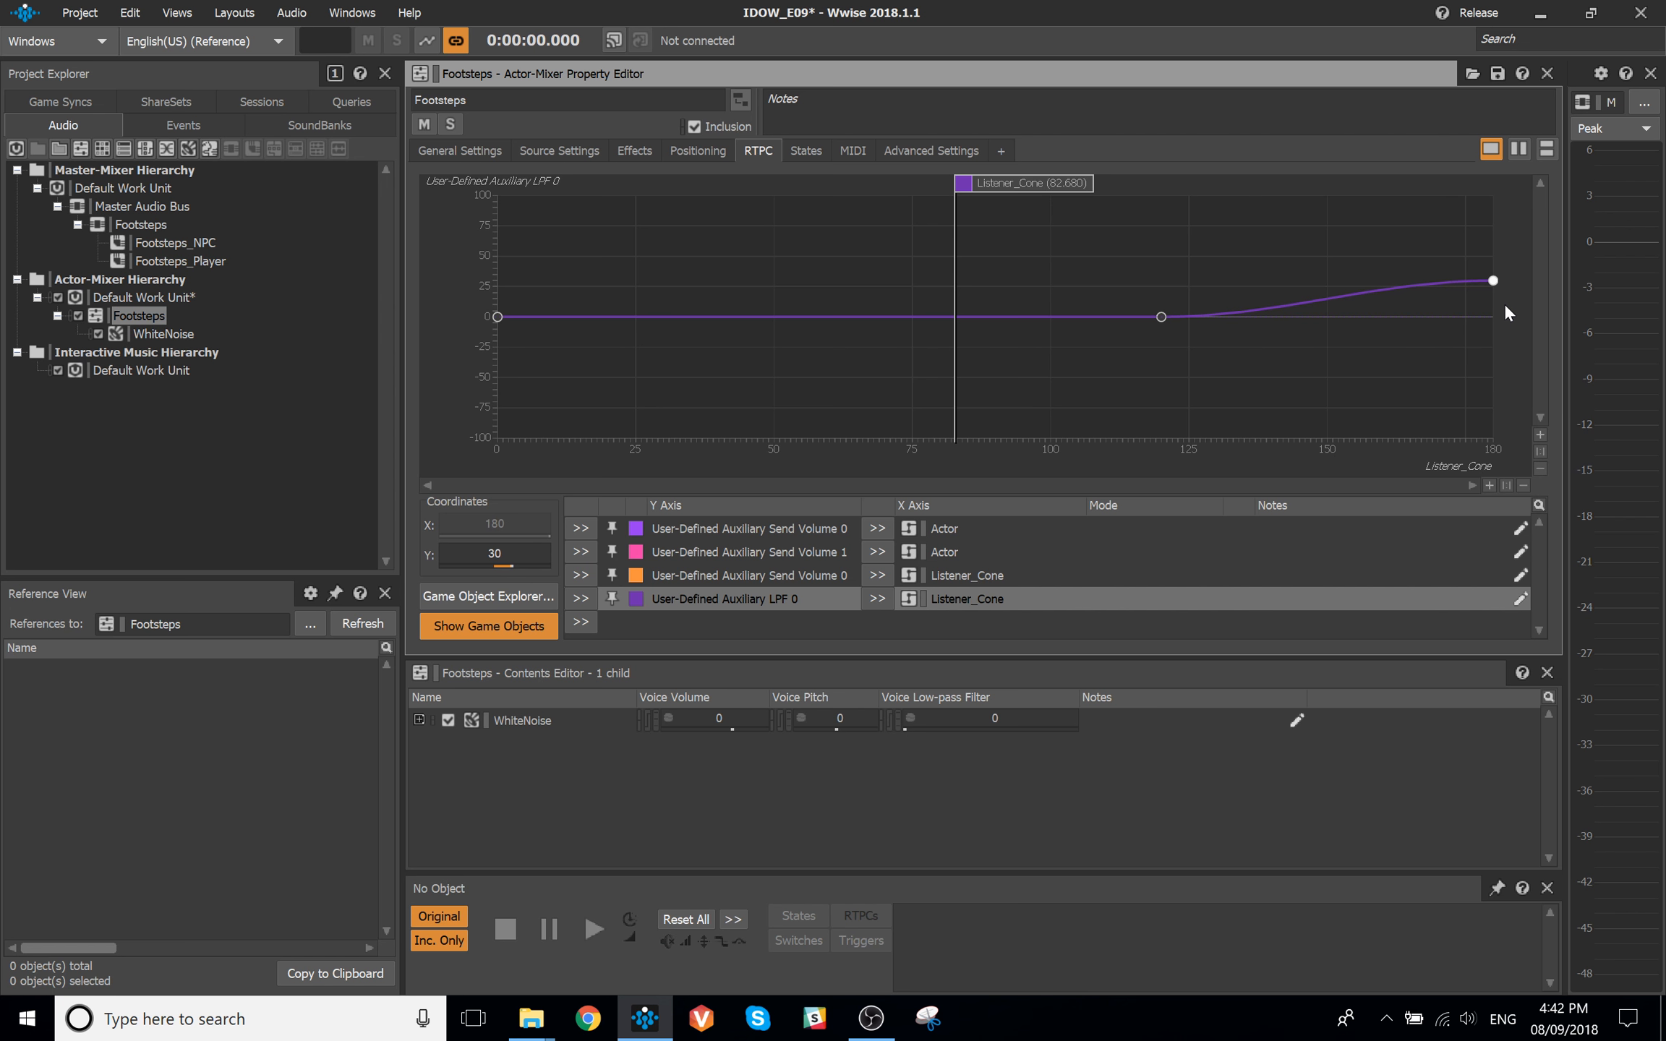
Add an RTPC curve to the Footsteps actor-mixer with User-Defined Auxiliary Send Volume 1 driven by Listener_Cone
left_click(690, 624)
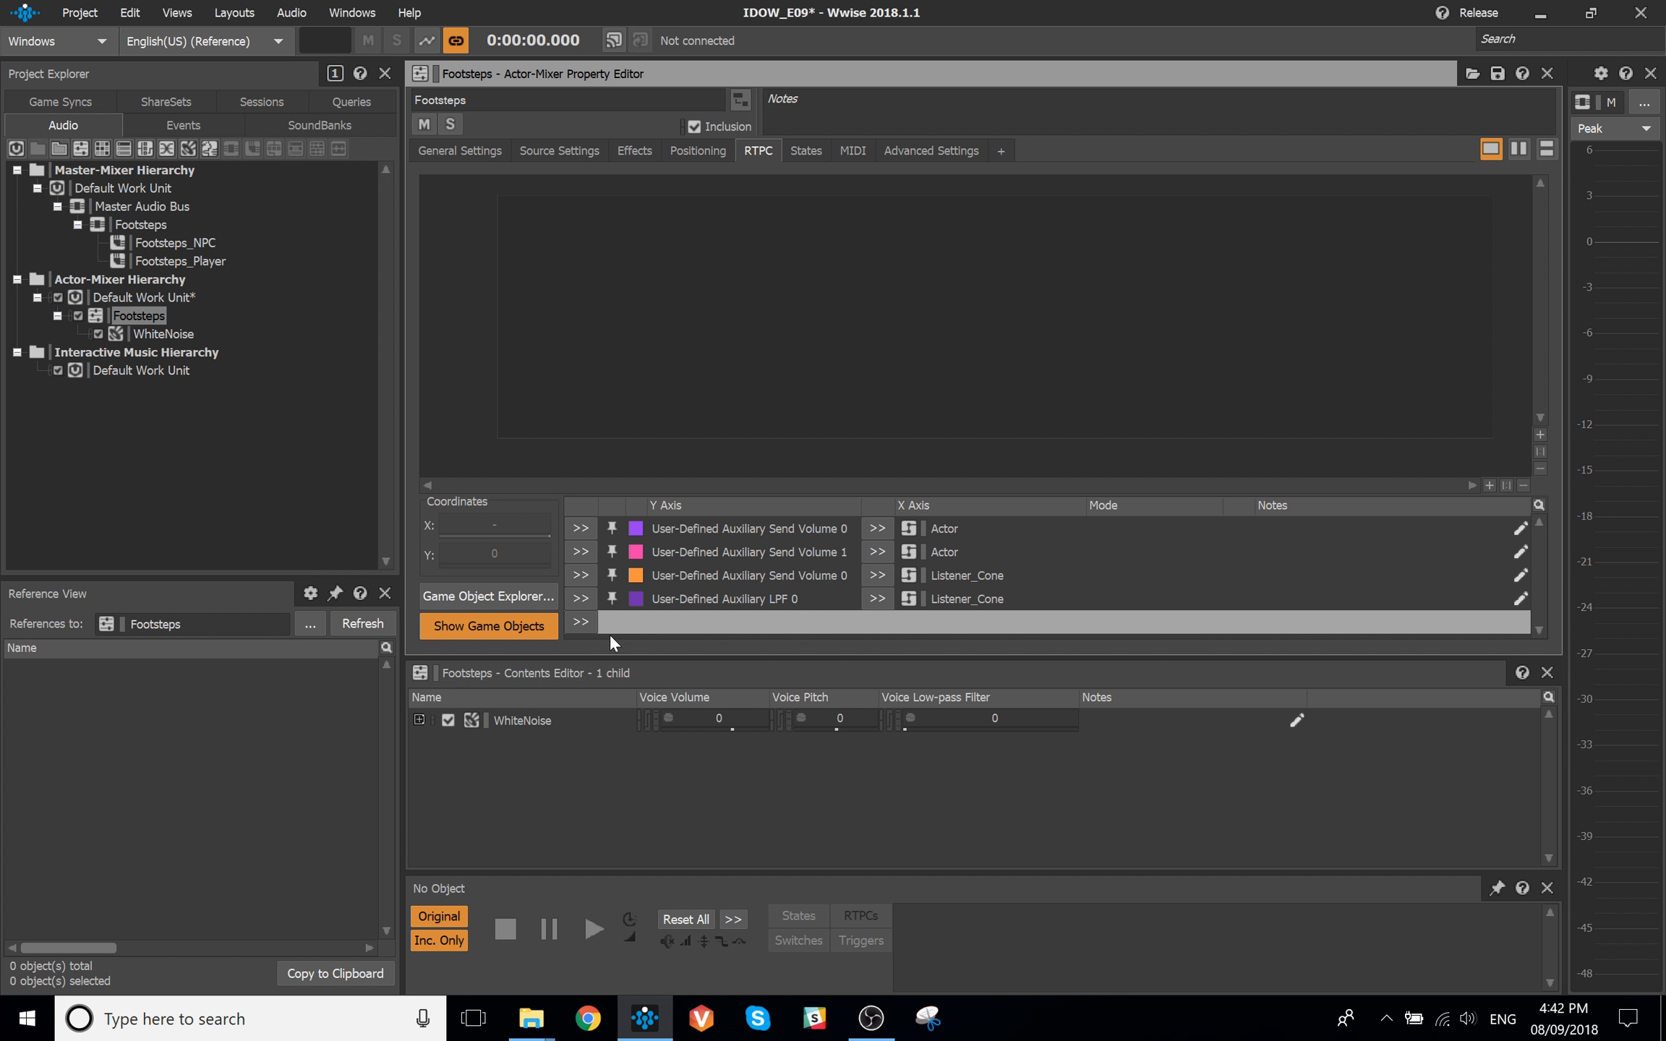
left_click(581, 622)
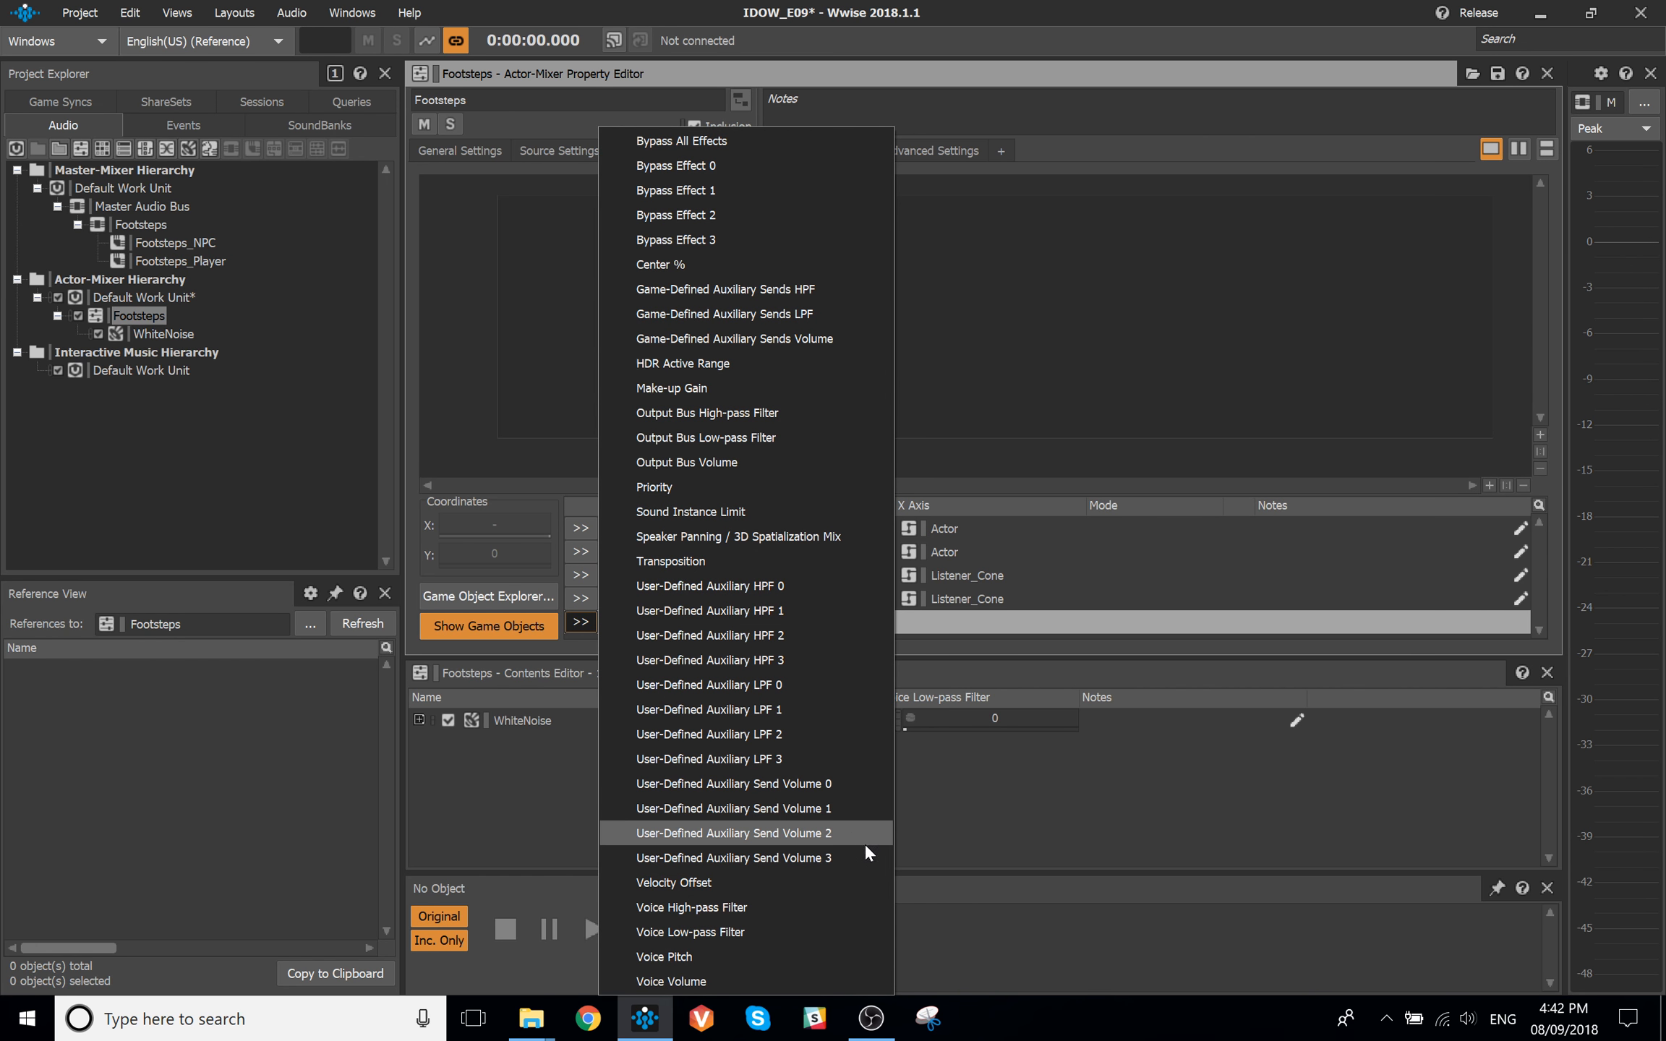
left_click(857, 811)
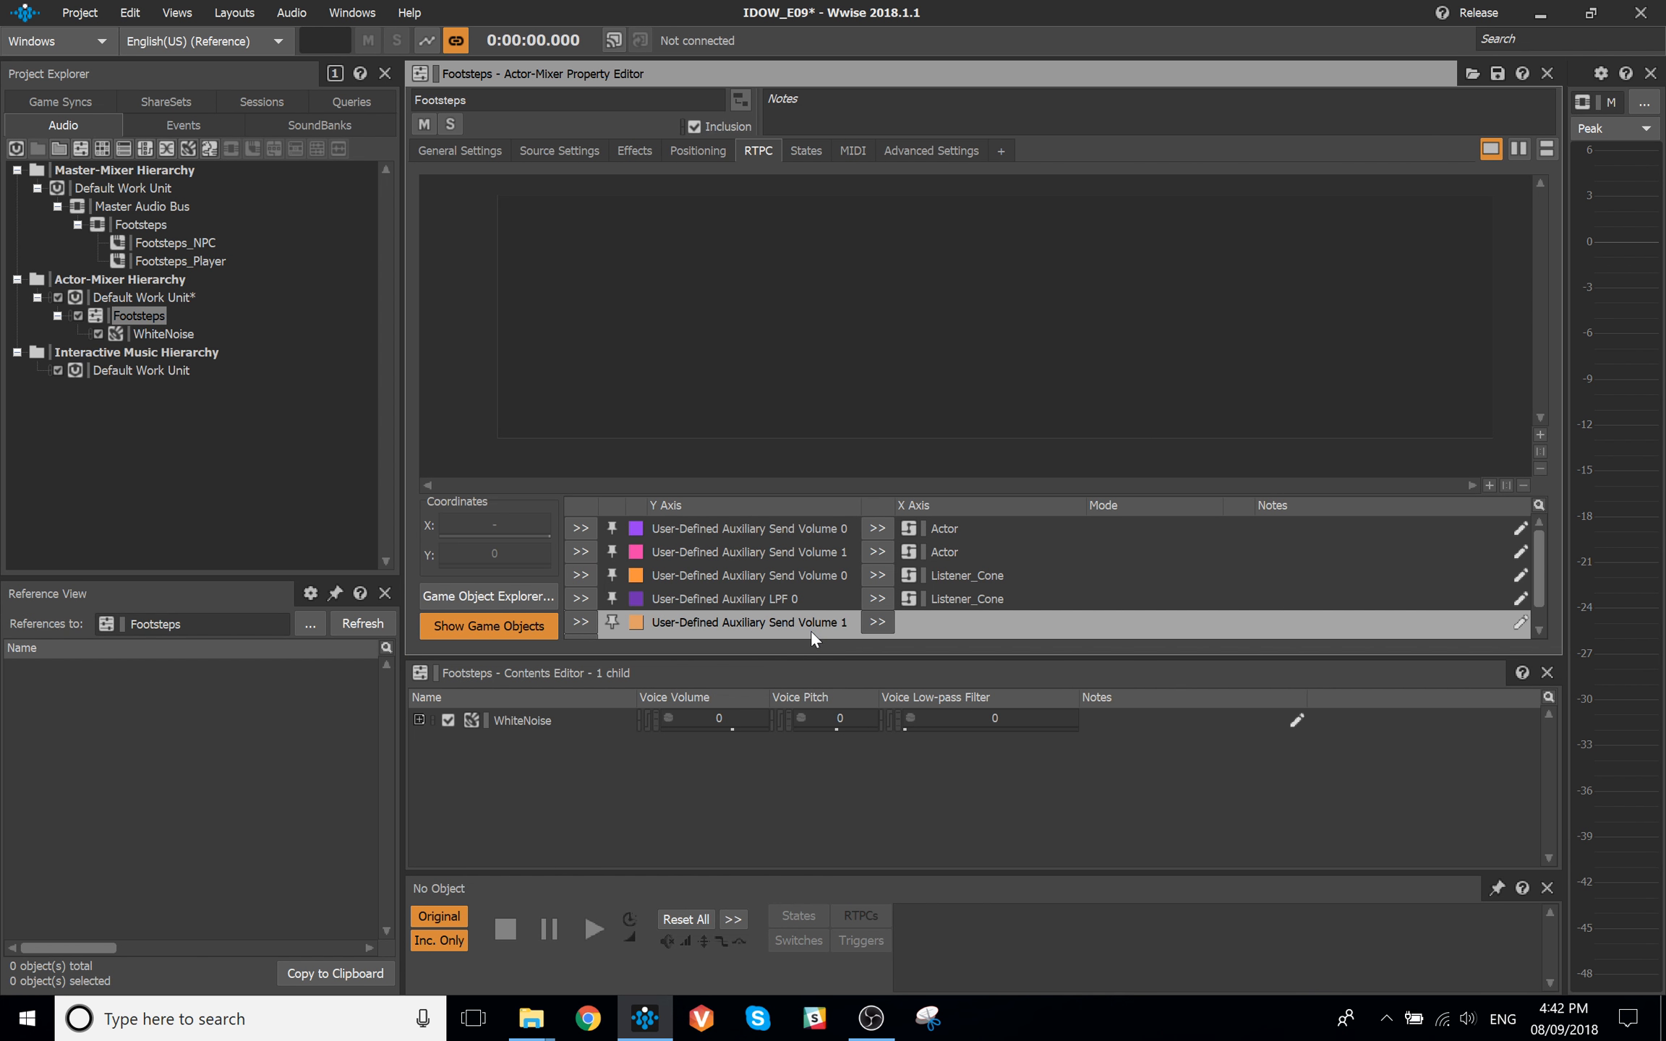
left_click(880, 597)
mouse_move(992, 597)
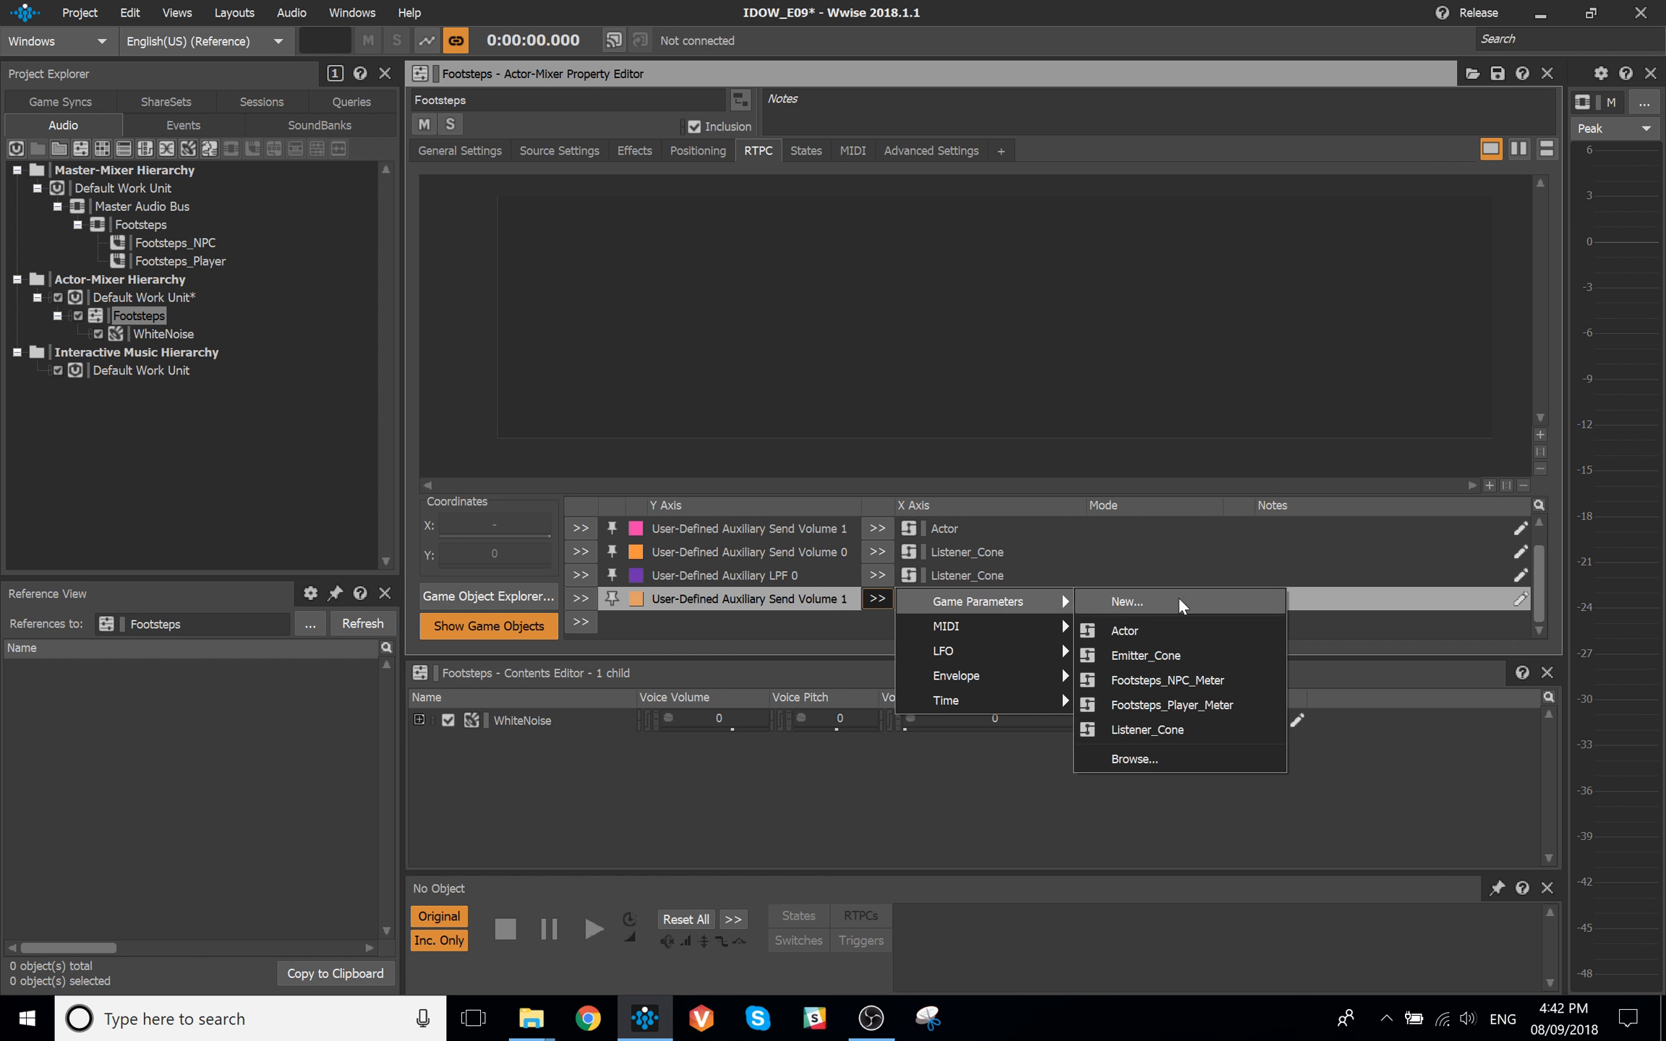
left_click(1220, 727)
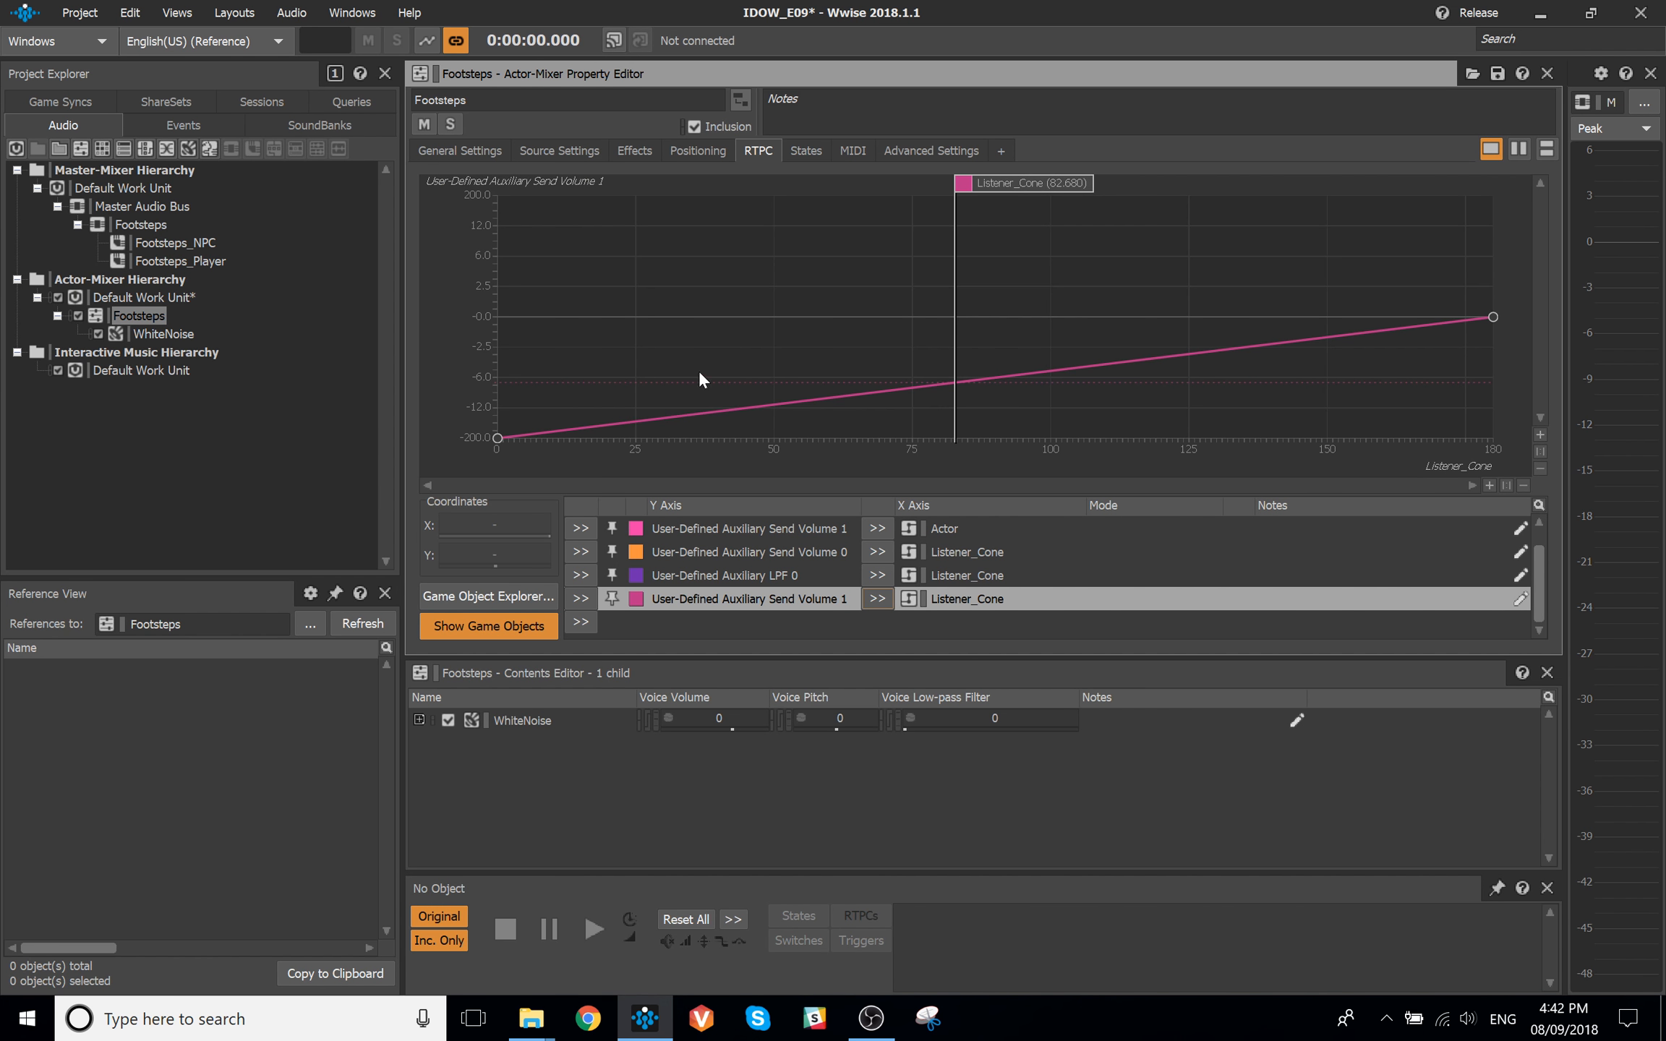
Raise the Send Volume 1 curve's point at Listener_Cone 0 to about 3.3 and give its segment an S-Curve shape
left_click(498, 437)
left_click_drag(498, 438, 541, 289)
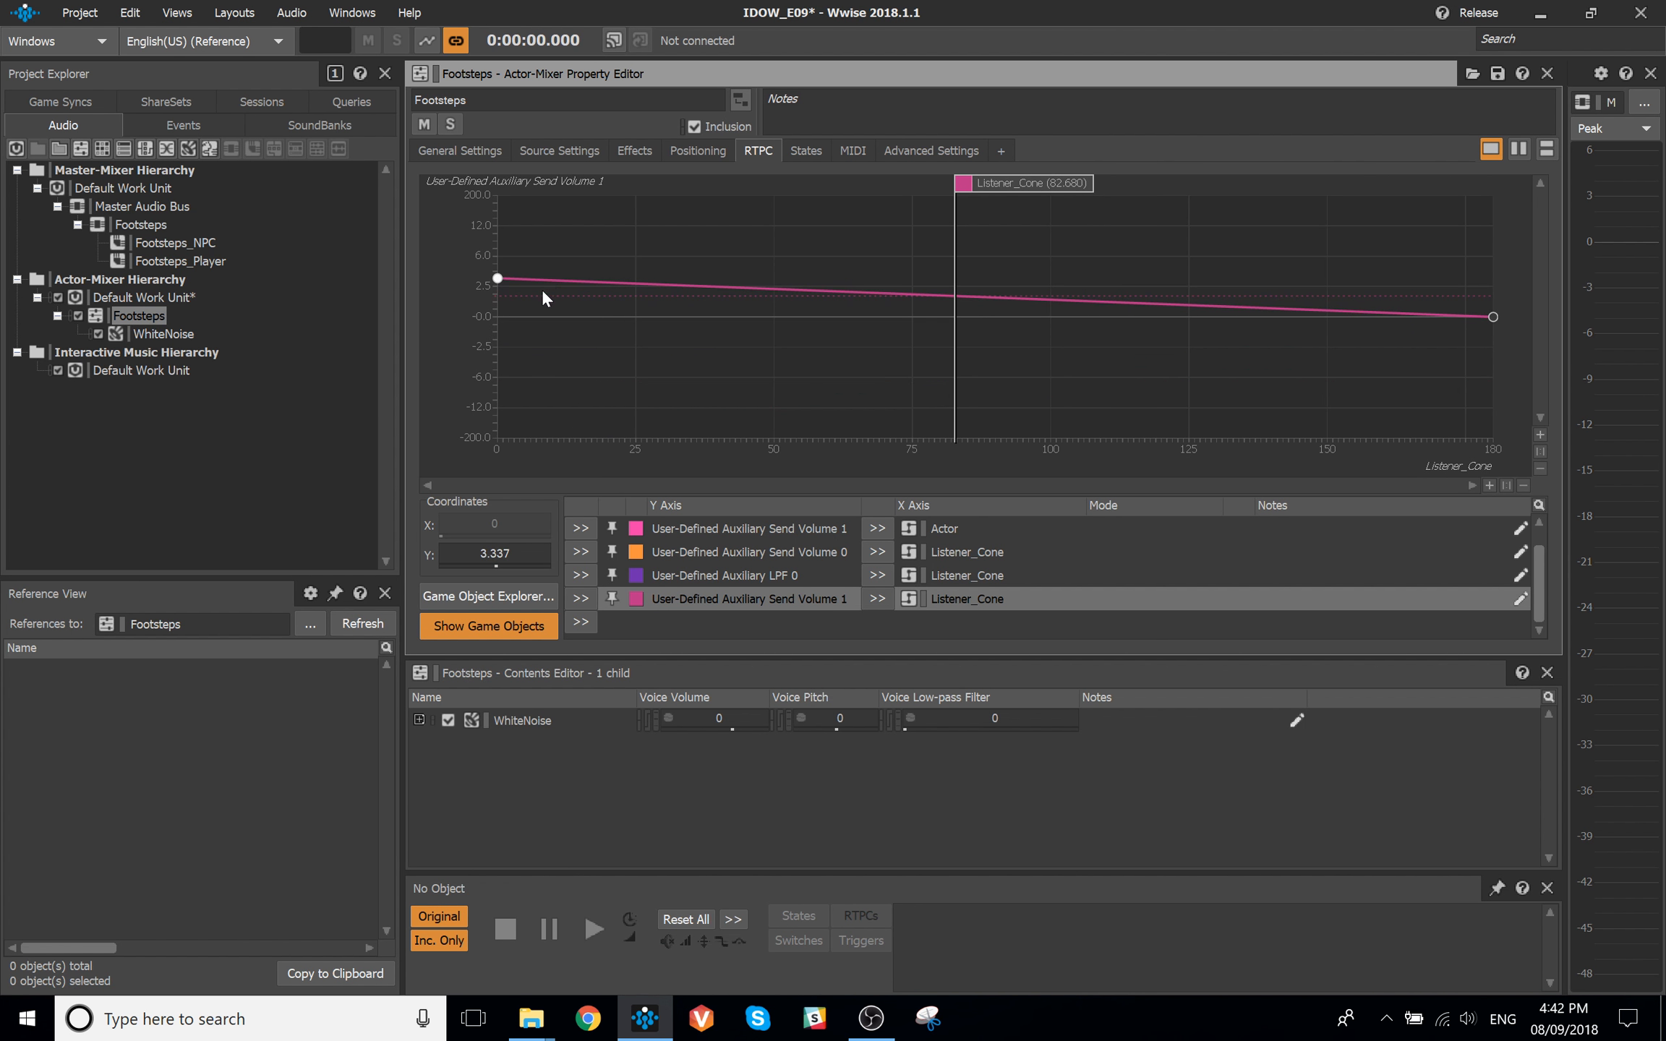
right_click(550, 279)
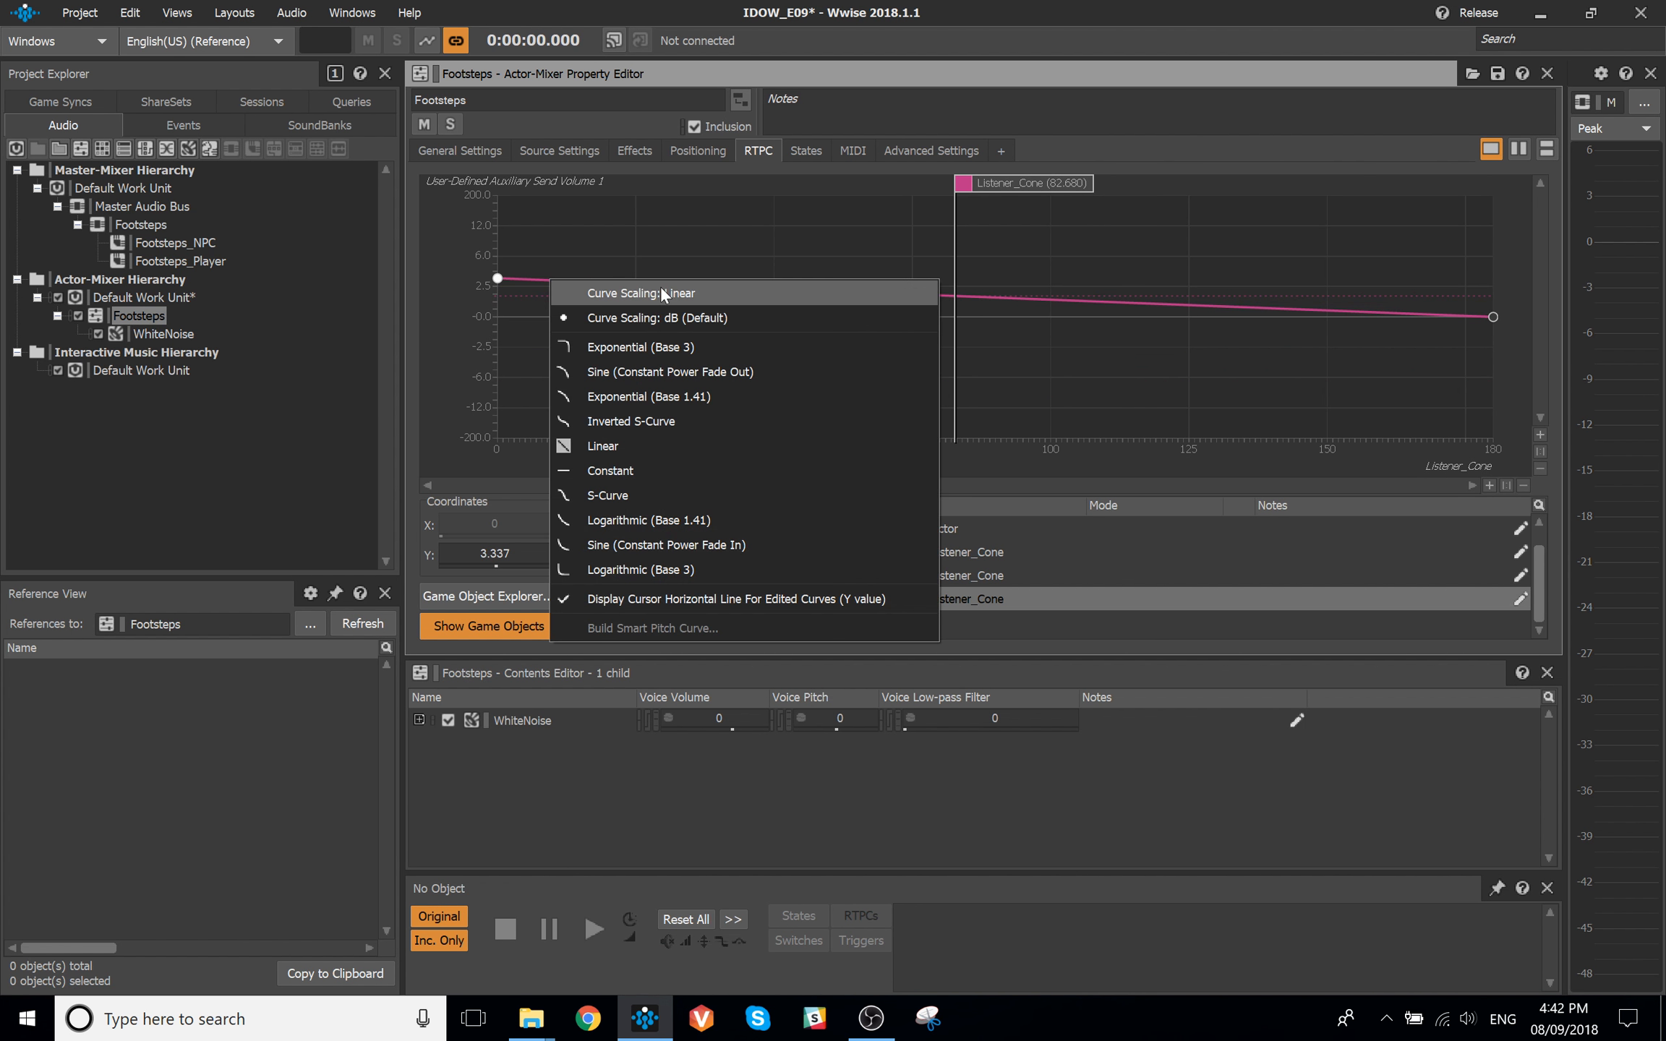
left_click(698, 494)
Add another User-Defined Auxiliary Send Volume 1 curve to the Footsteps actor-mixer, driven by Emitter_Cone
left_click(851, 810)
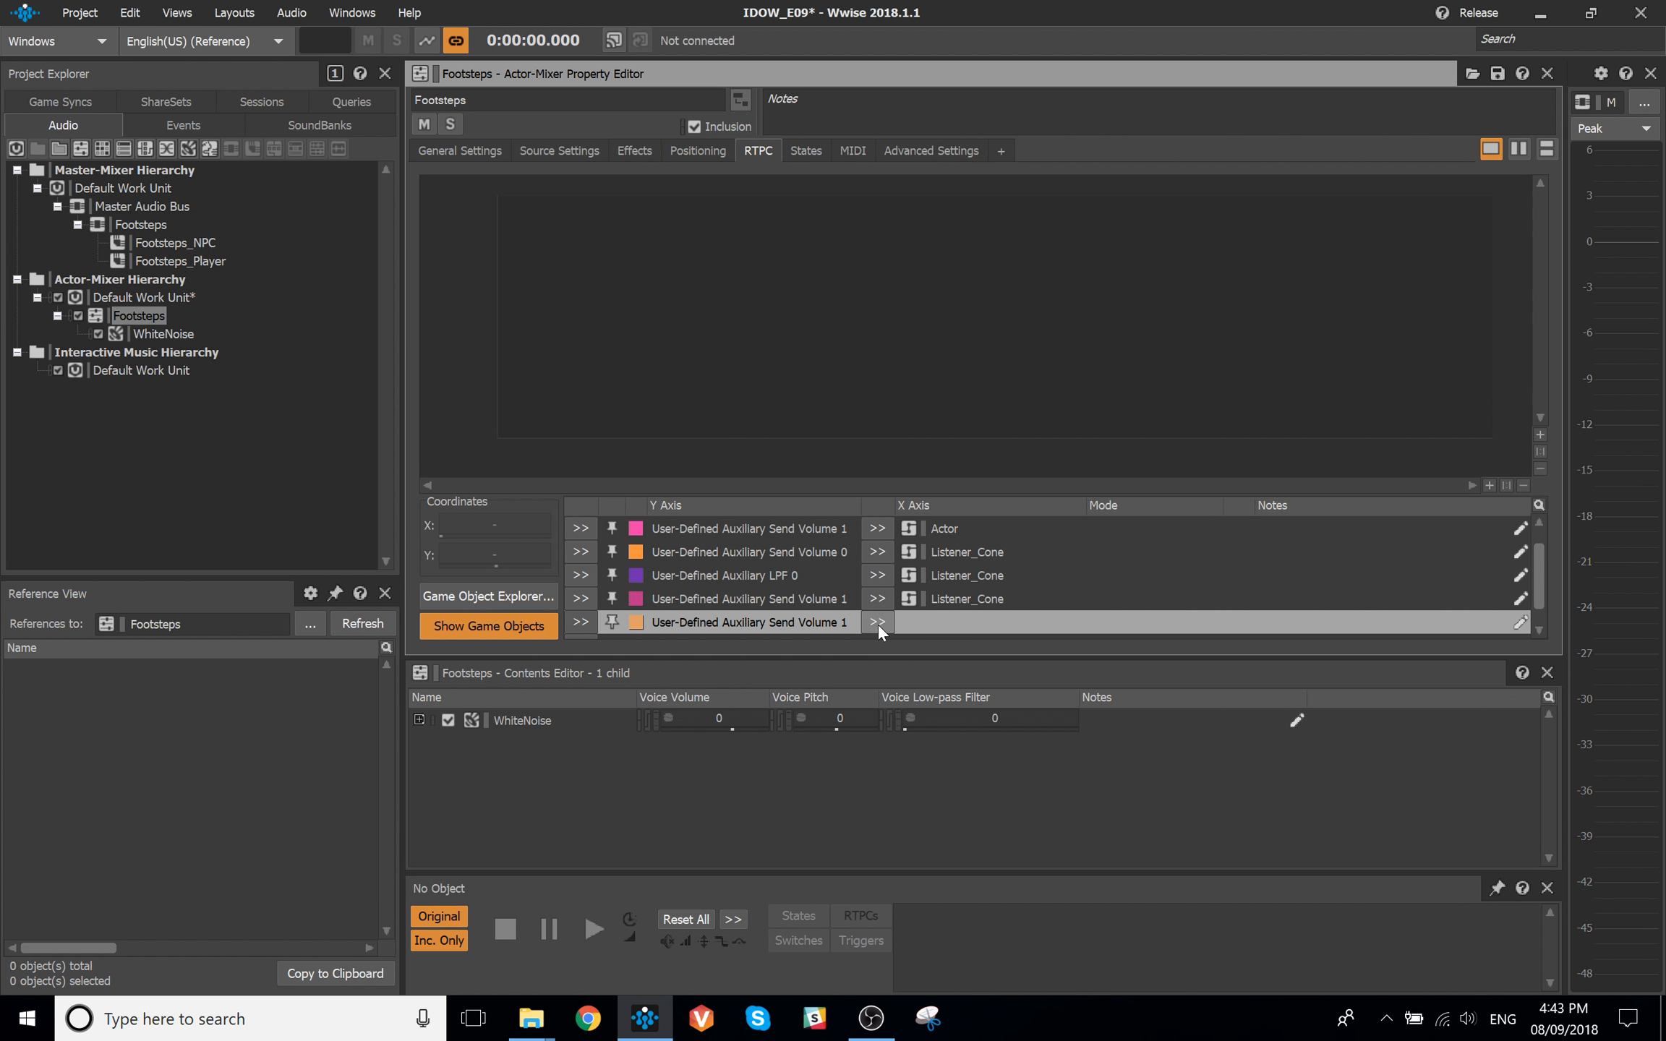
left_click(878, 625)
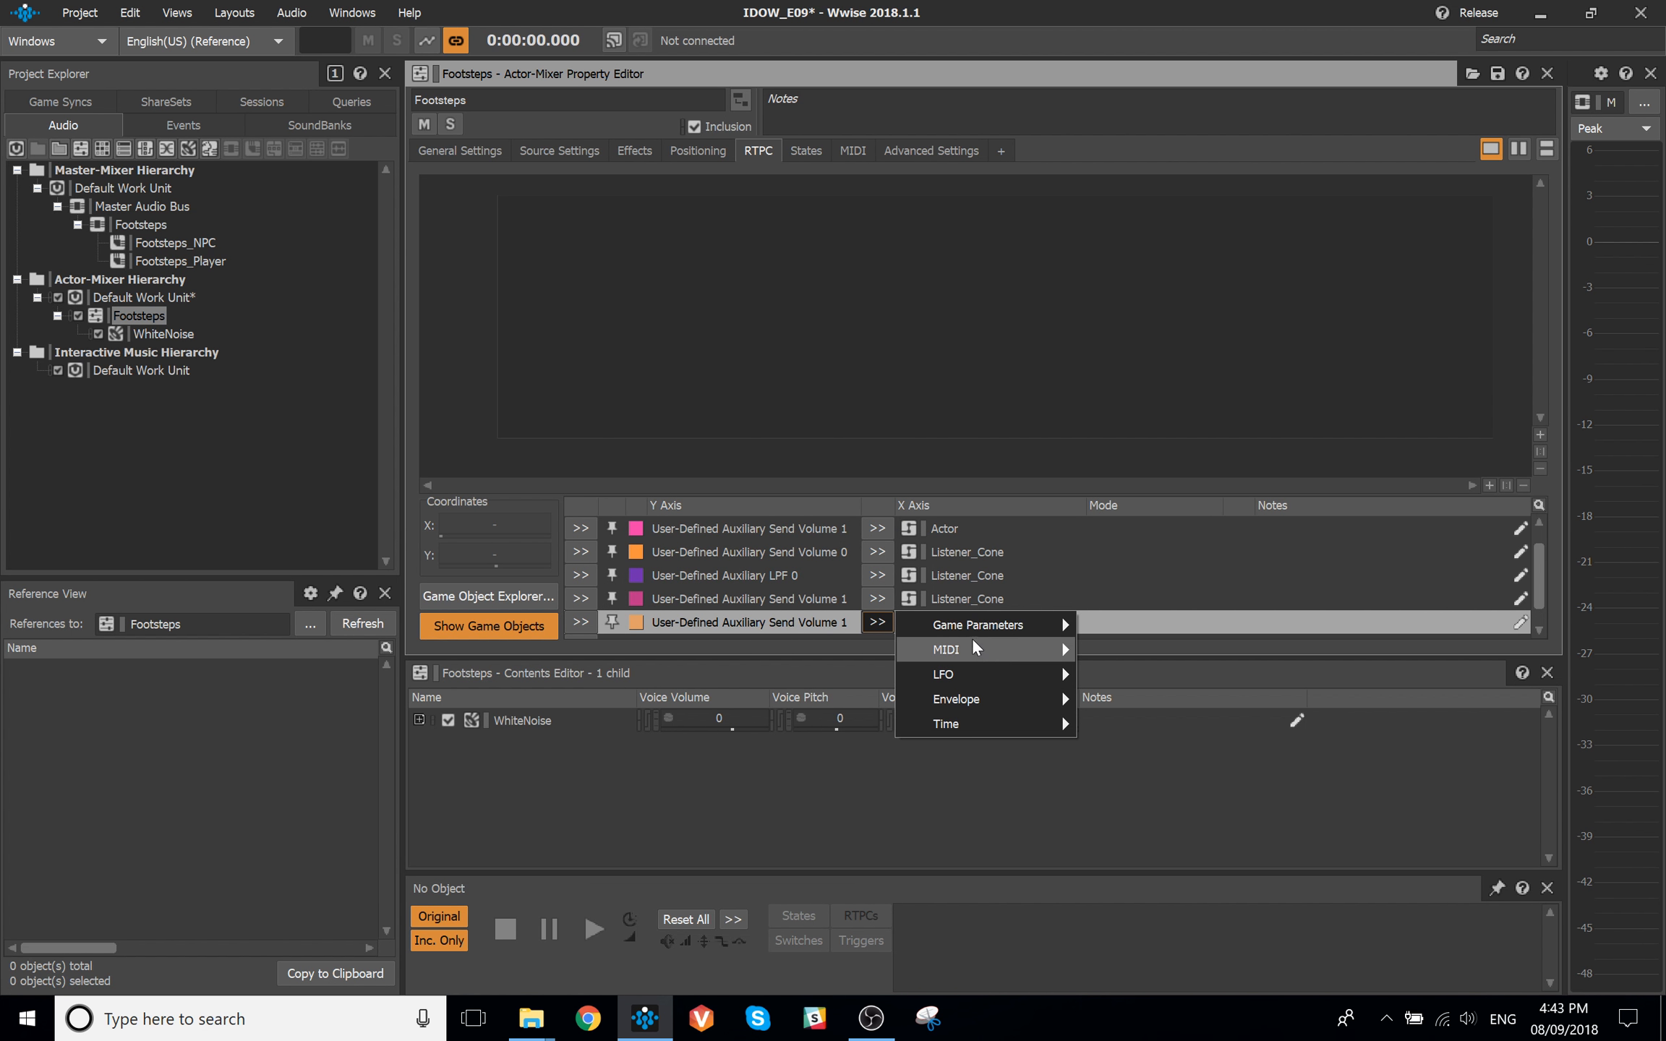
mouse_move(977, 625)
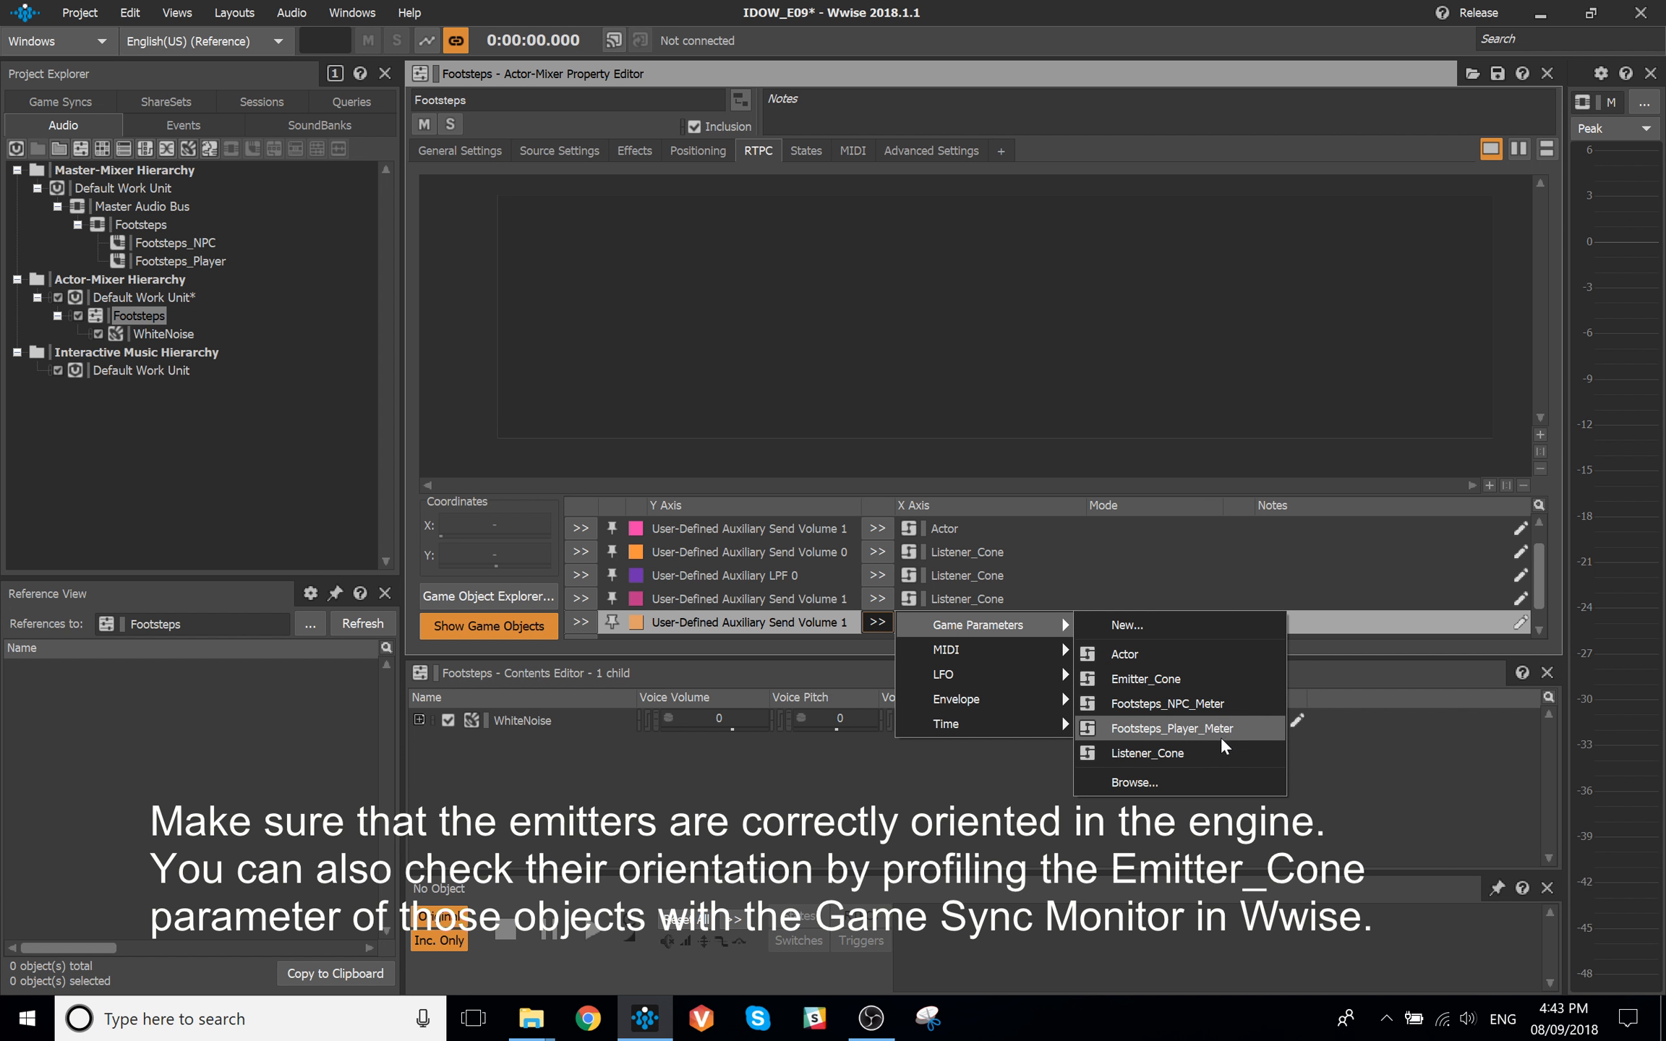
left_click(1194, 676)
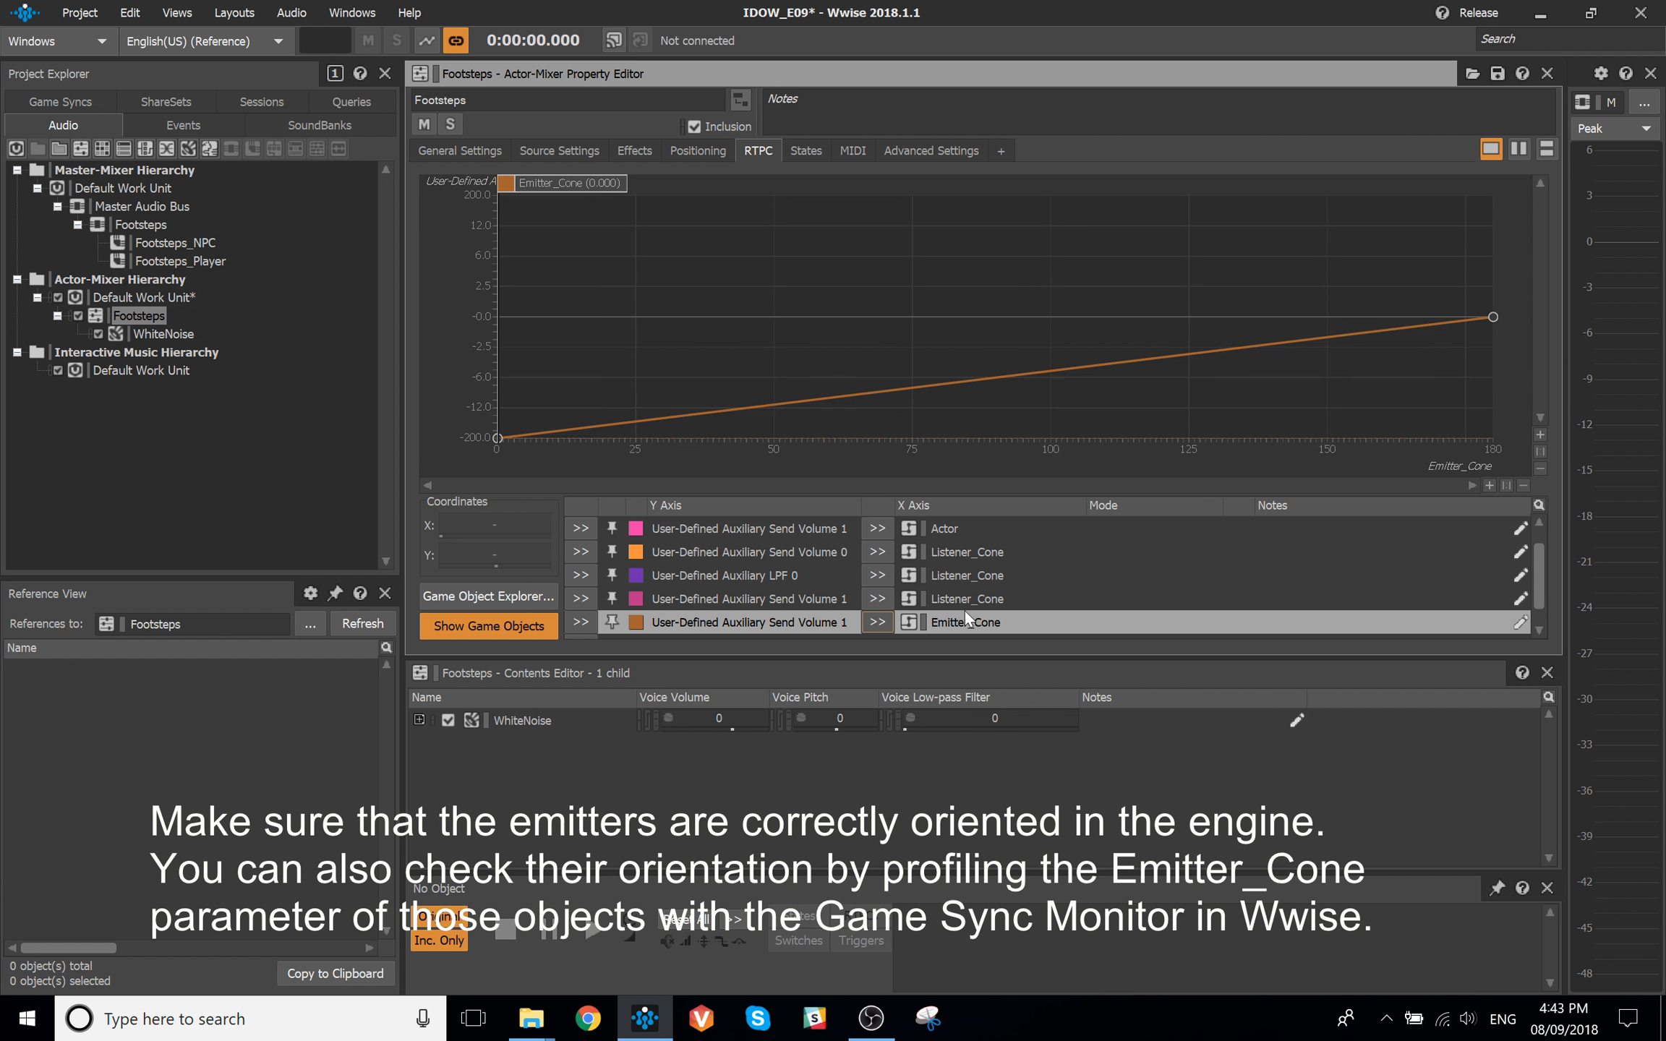
Flatten the Emitter_Cone send volume curve by setting its first point to 0
left_click(498, 438)
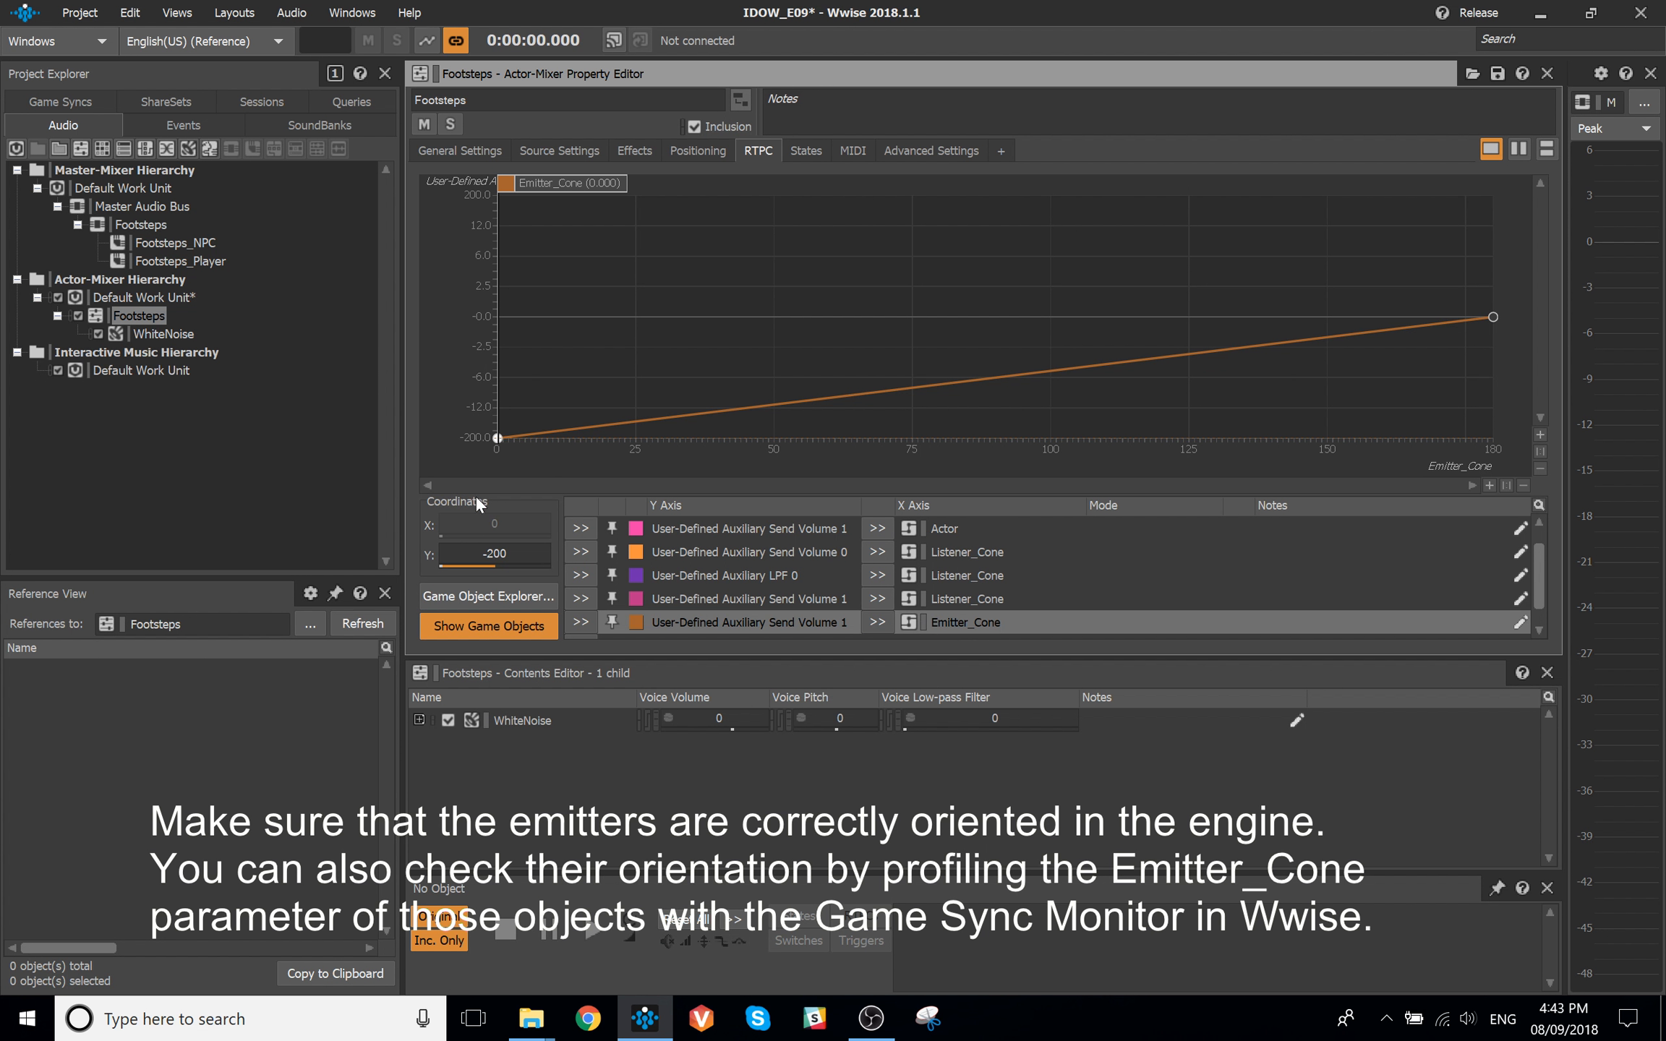
left_click(508, 553)
type("0")
key("Return")
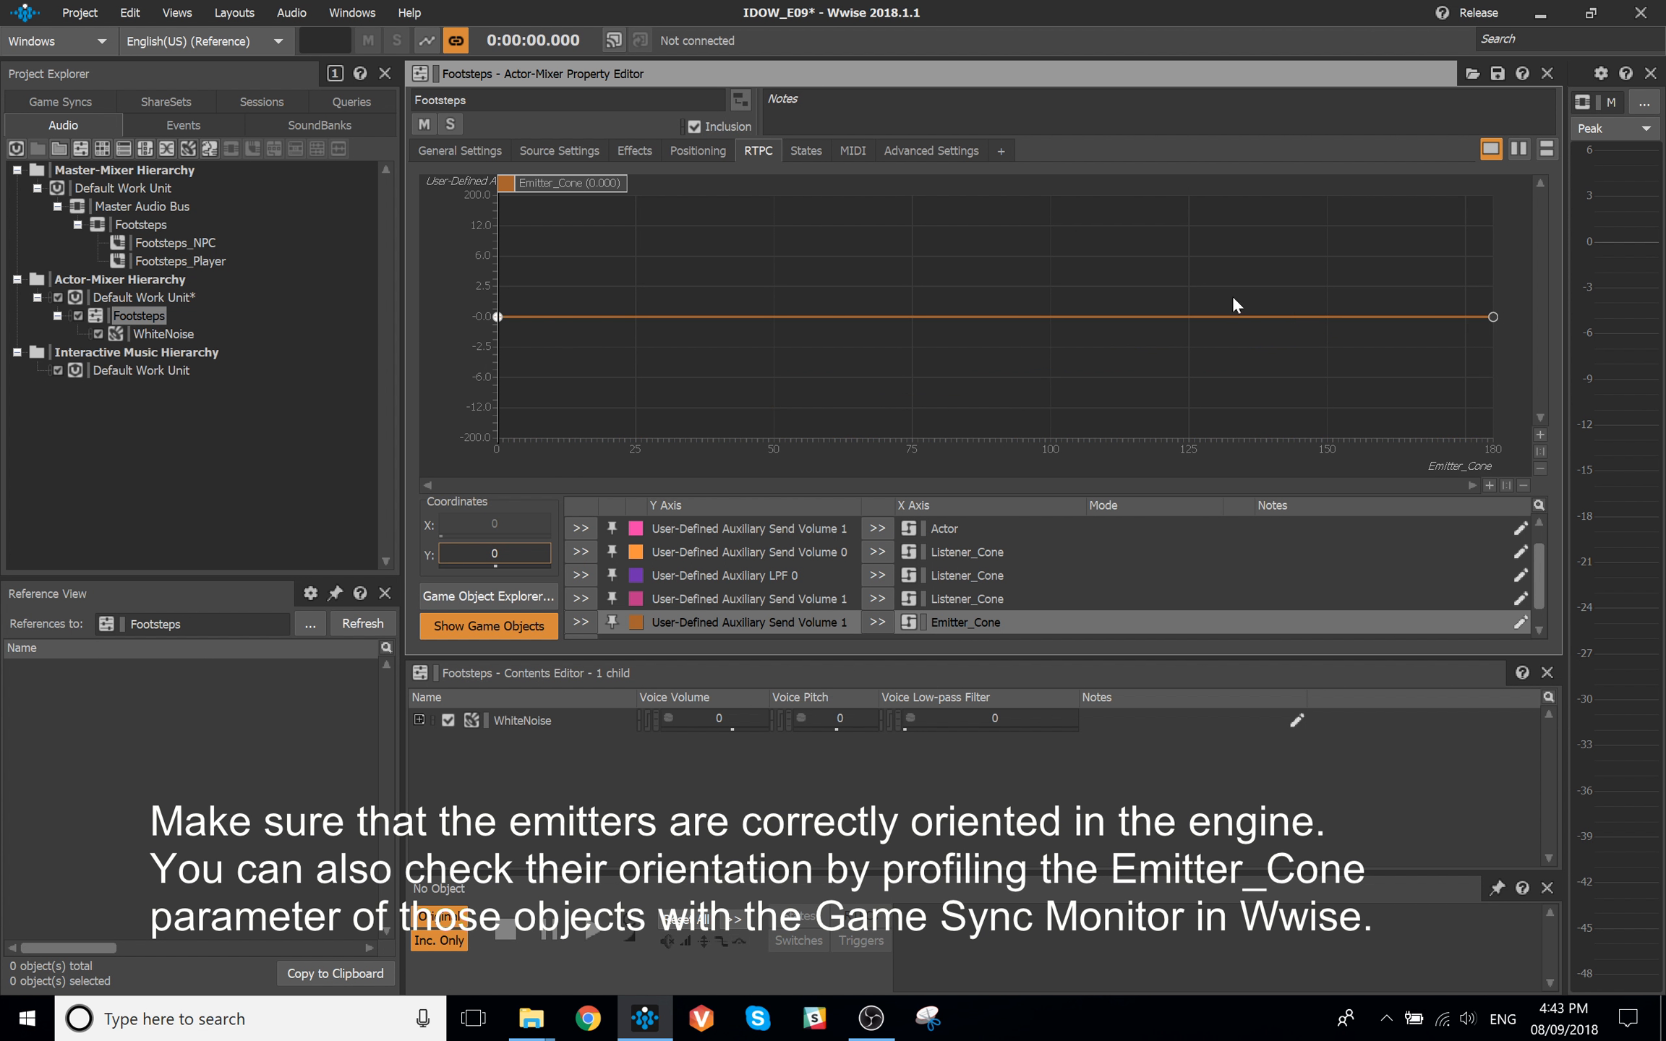
Set the Emitter_Cone curve's point at 180 to -6 and make the segment S-shaped
left_click(1493, 317)
left_click_drag(1493, 317, 1493, 362)
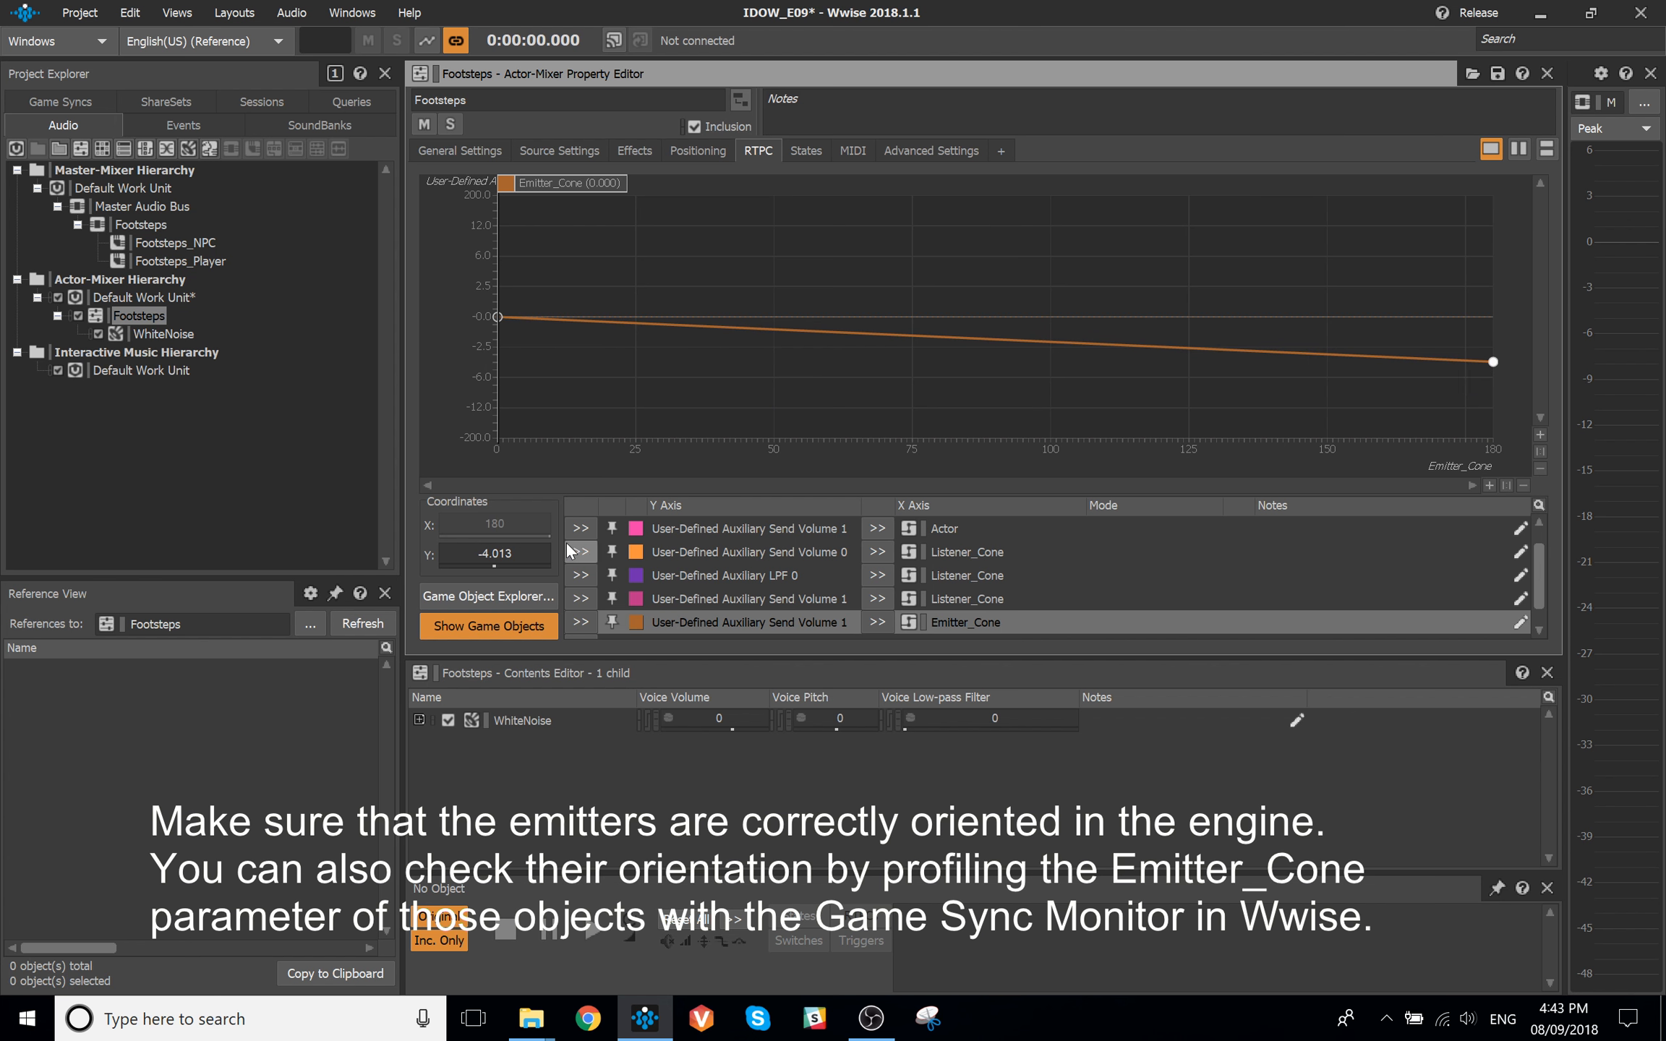
left_click(506, 554)
type("-6")
key("Return")
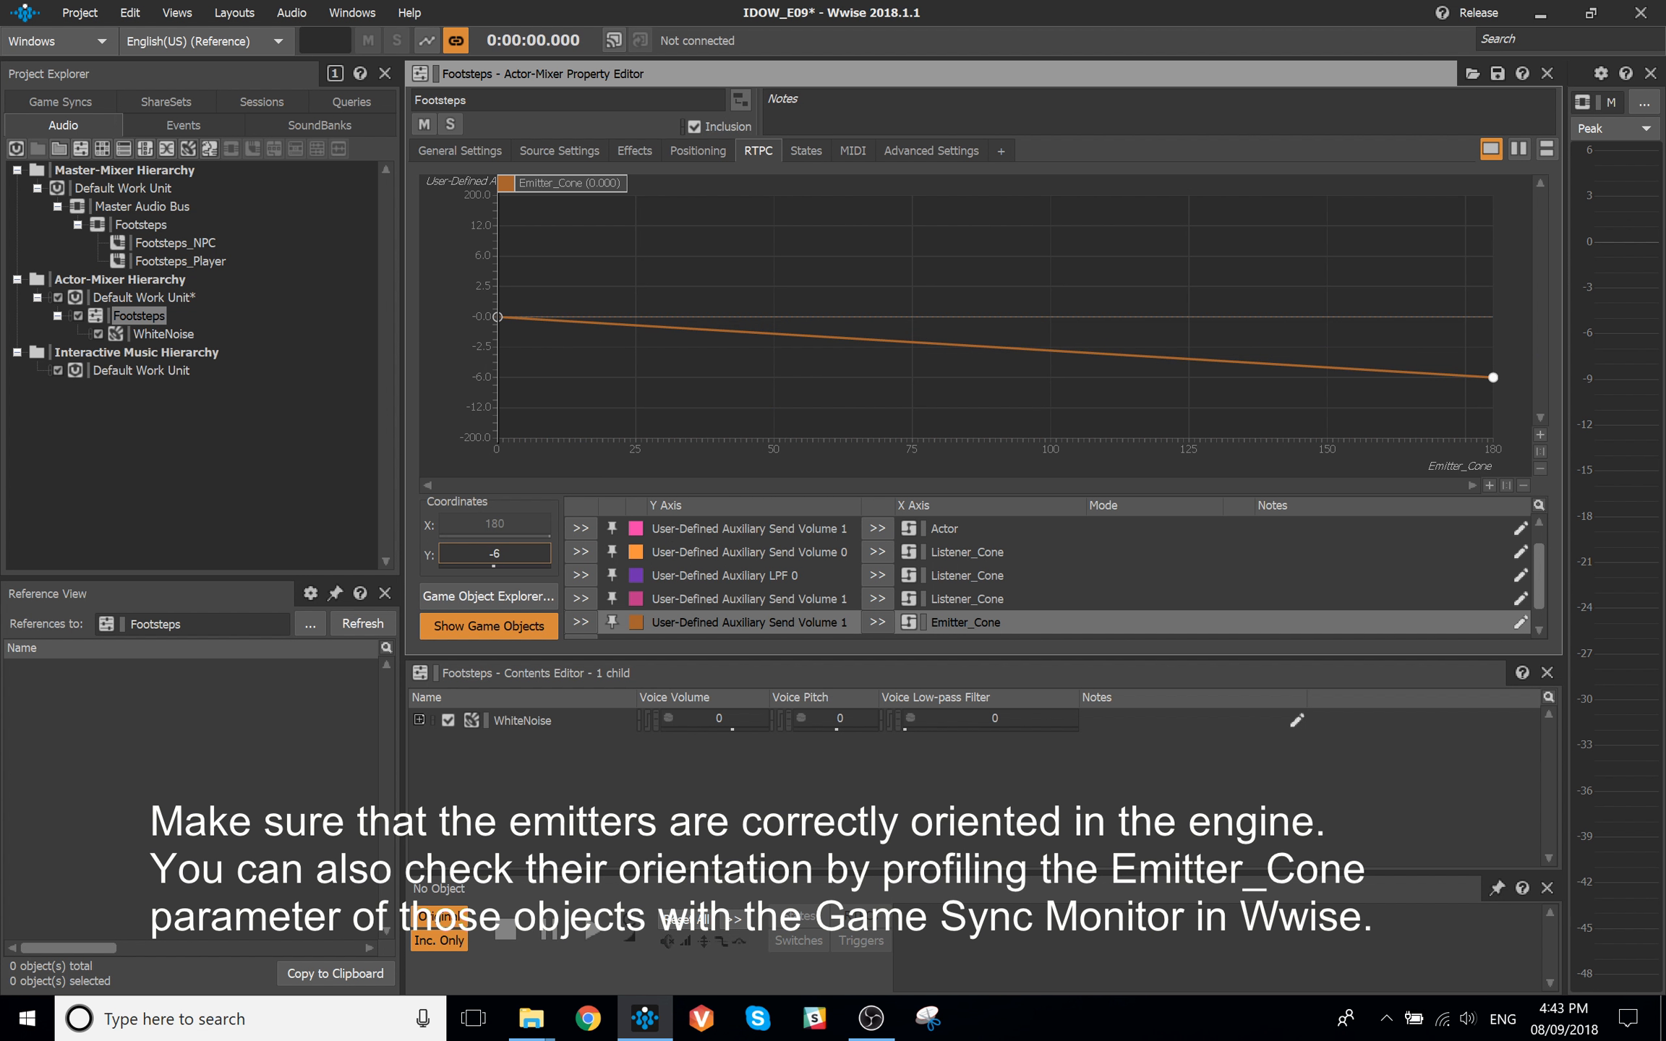
right_click(966, 344)
left_click(1019, 563)
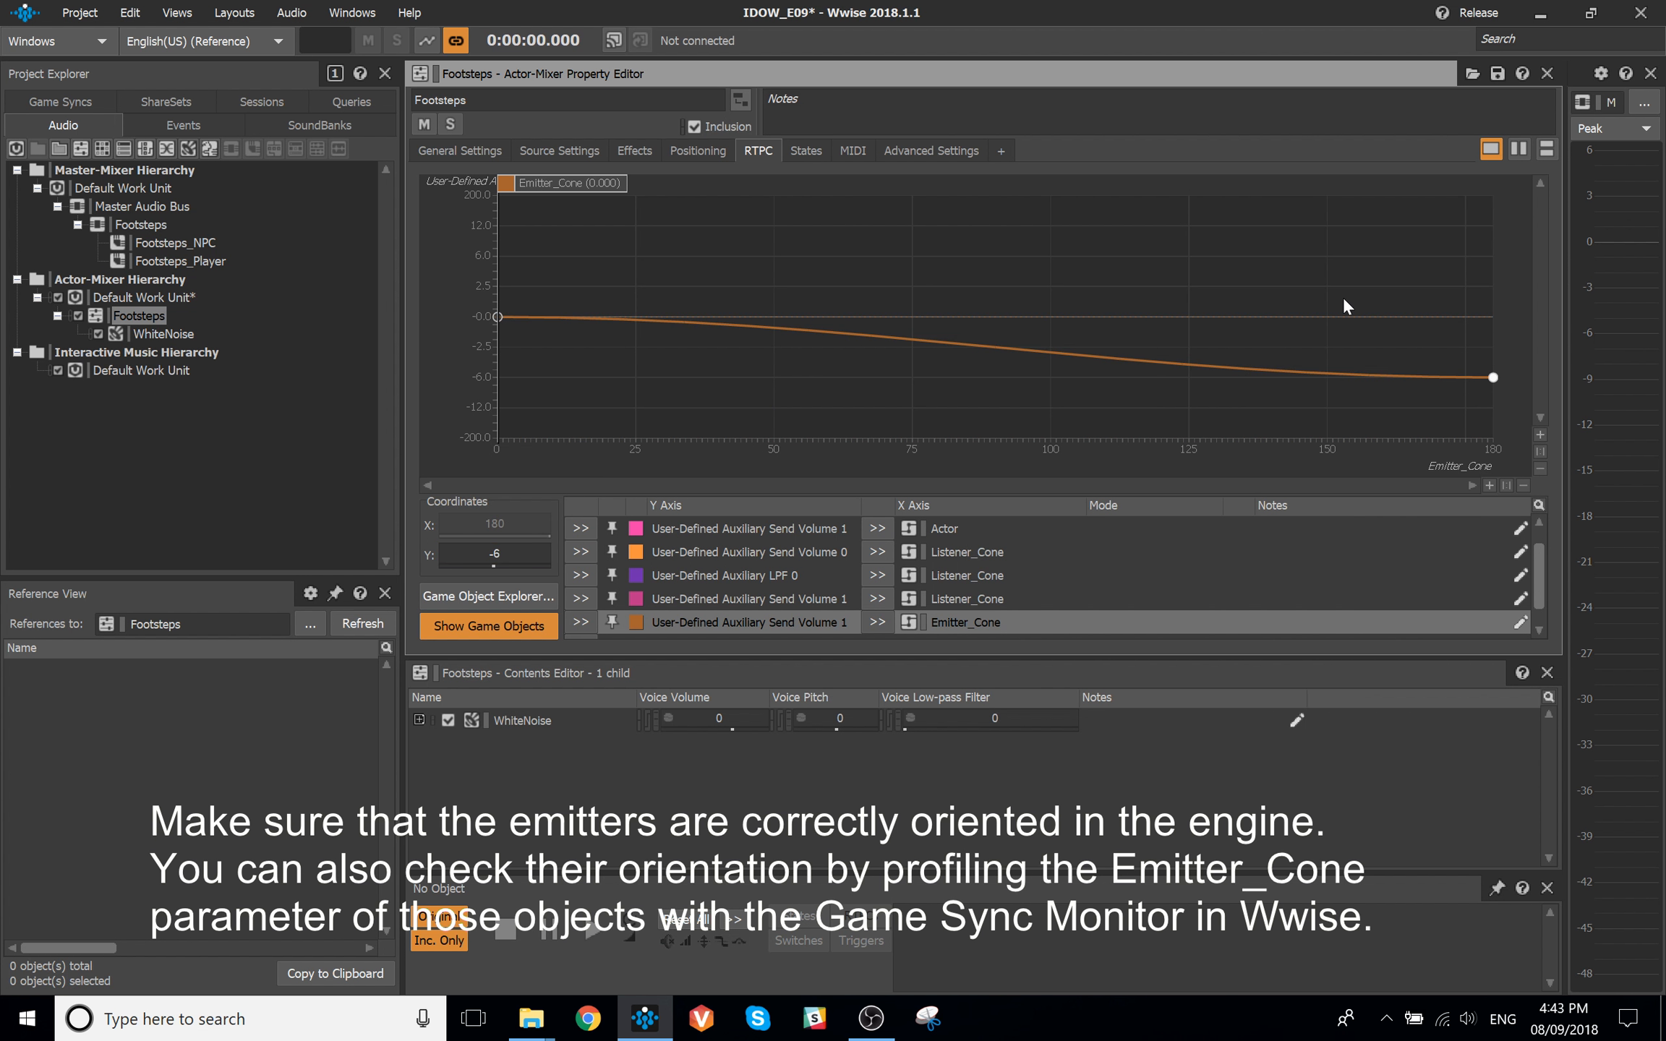
Play WhiteNoise in the Soundcaster and audition Listener_Cone by sweeping it to 180 and back to 80
scroll(961, 562, "up", 1)
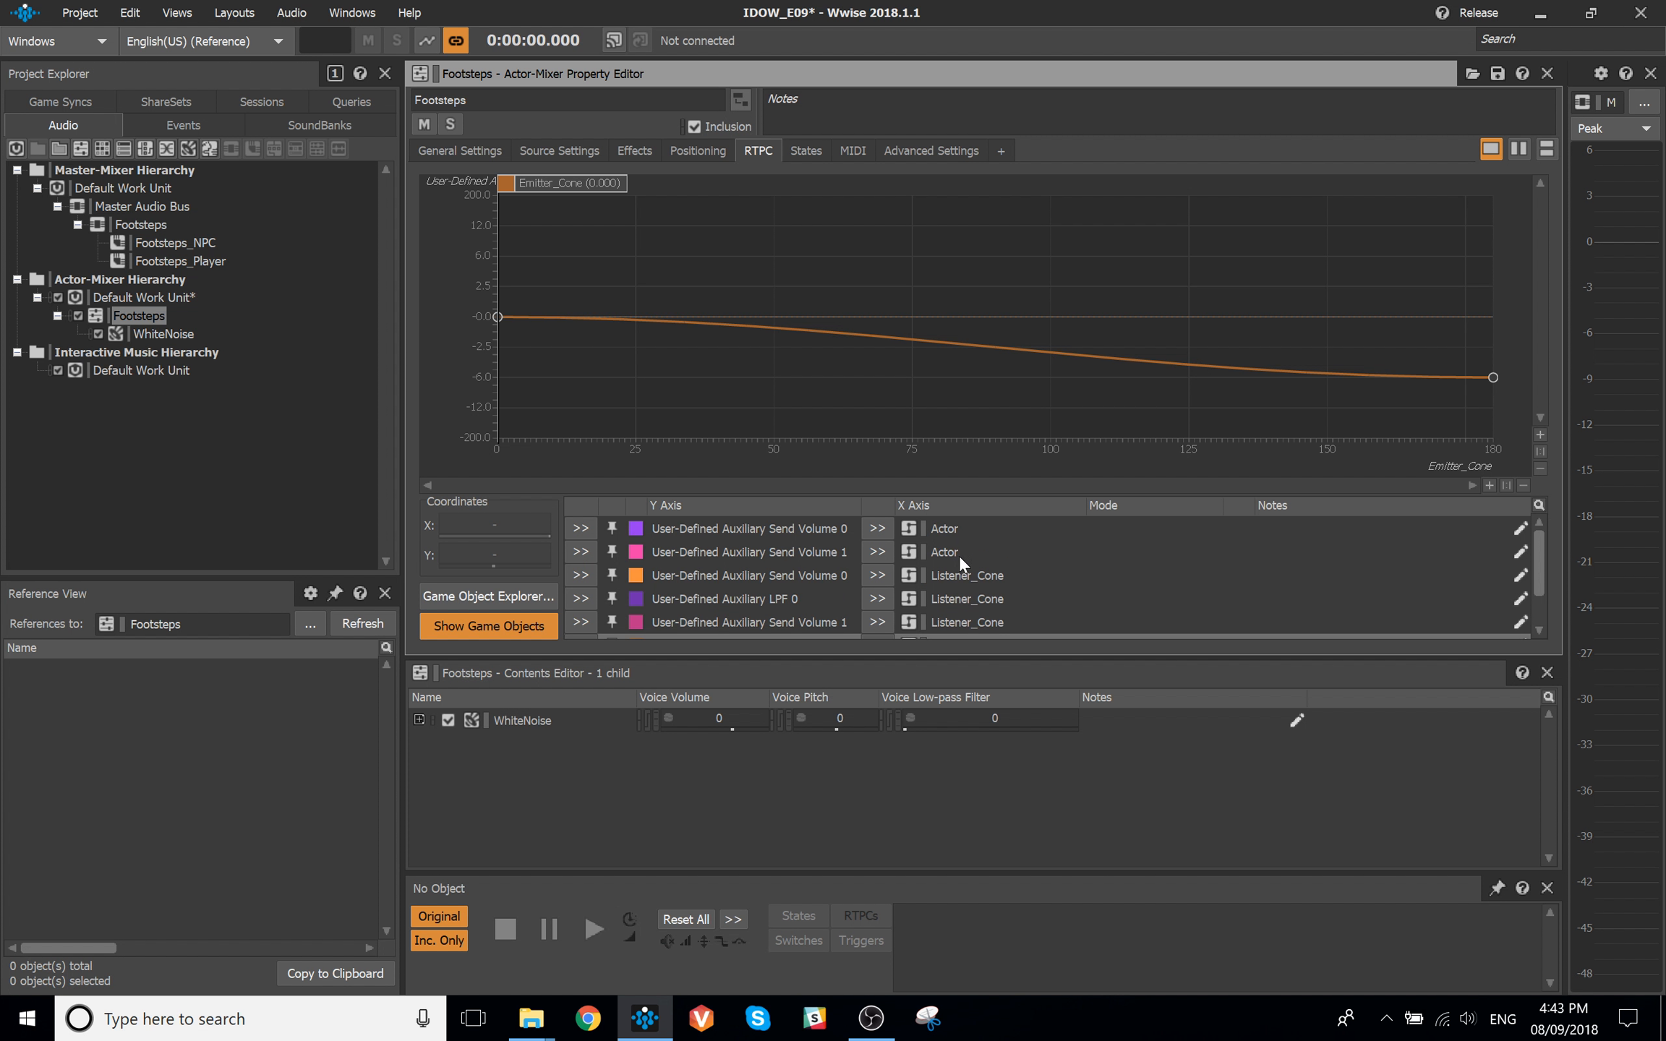
scroll(997, 574, "down", 2)
key("F8")
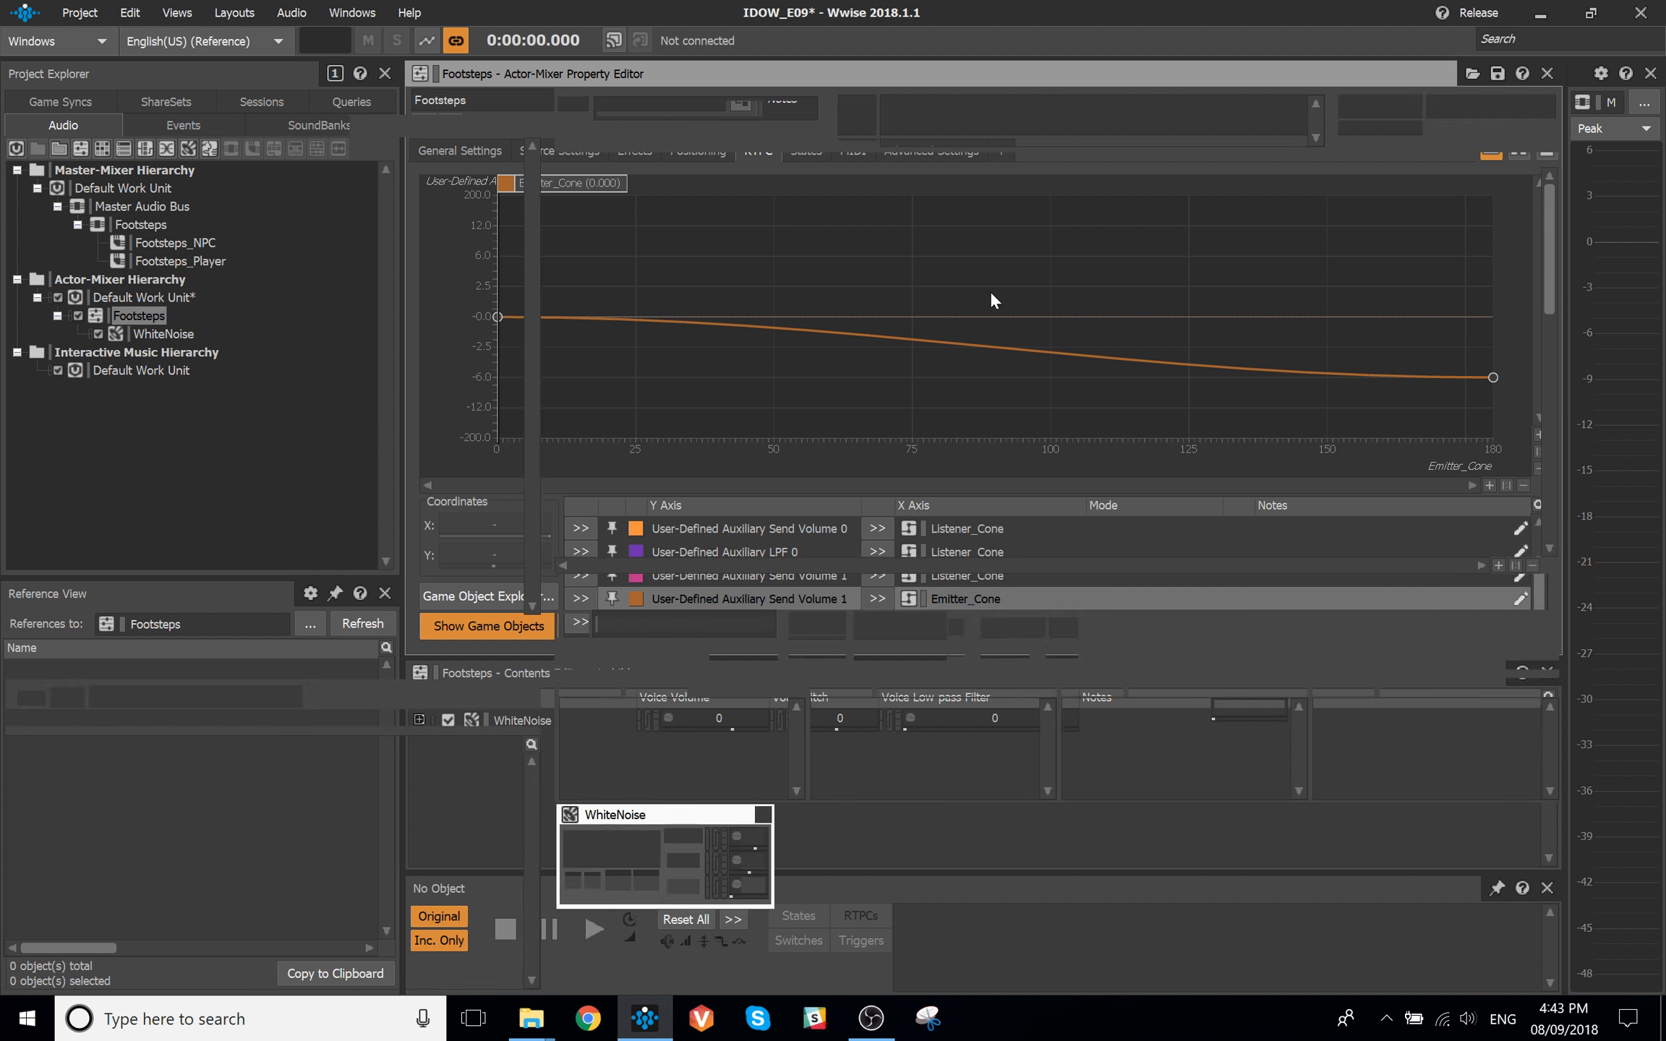
left_click(649, 817)
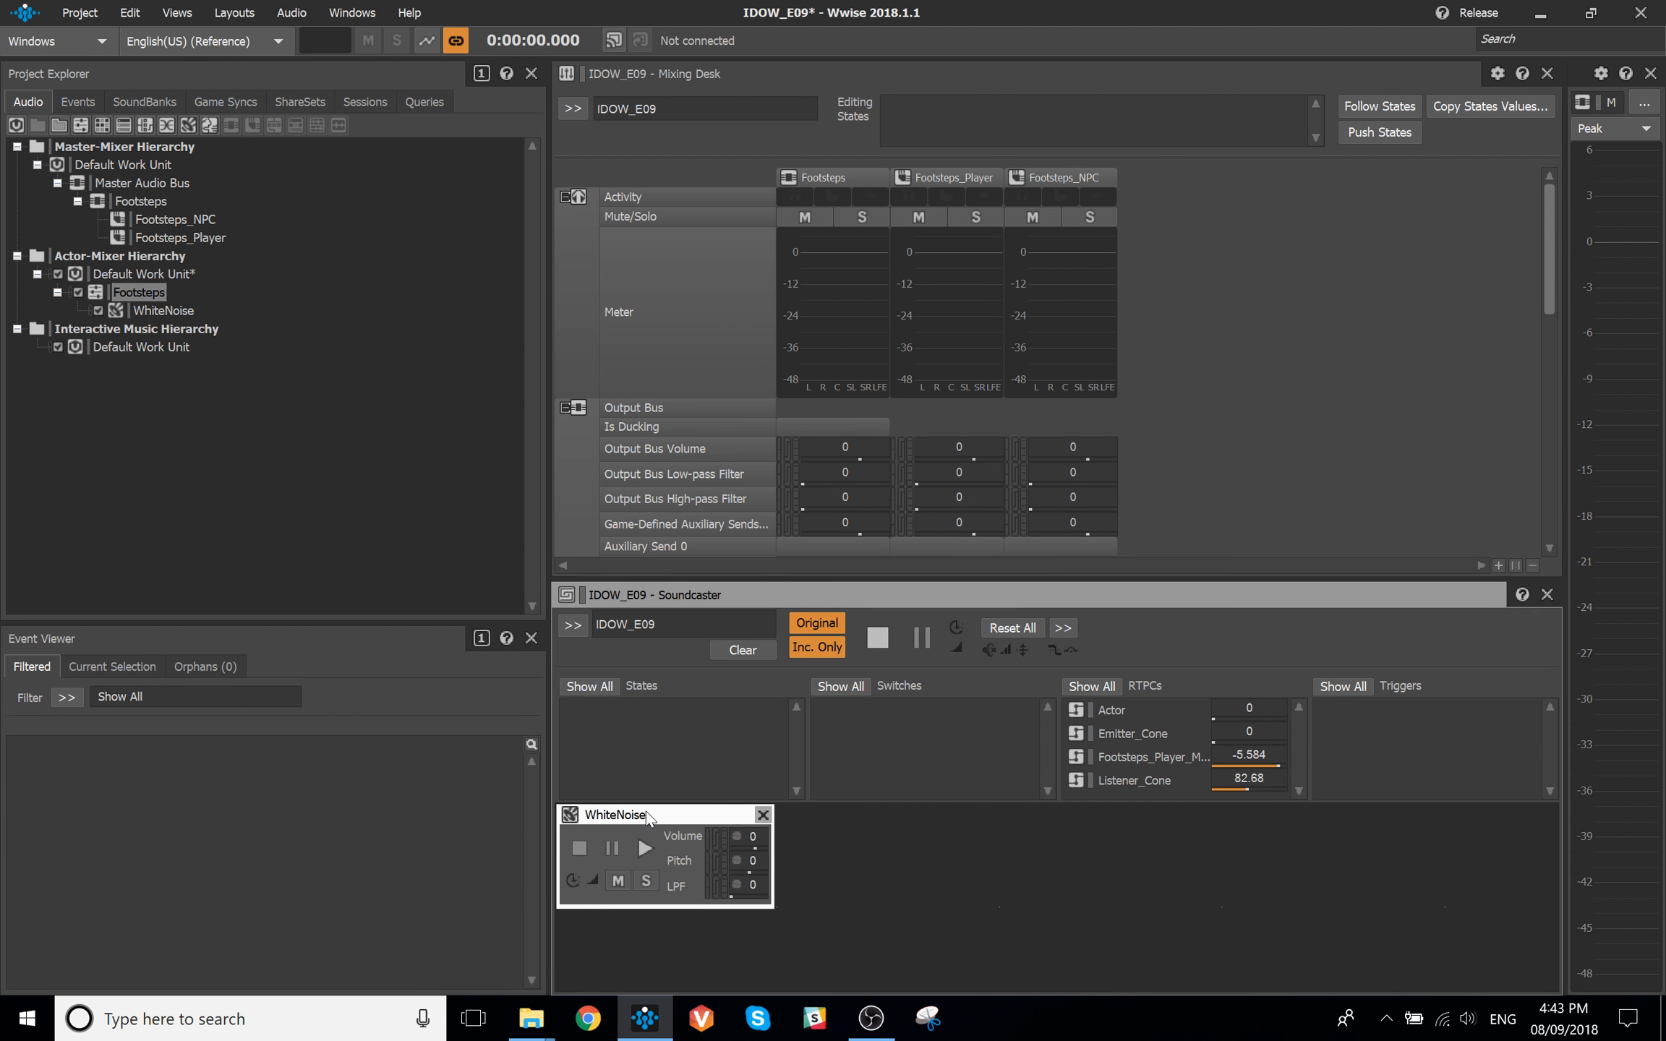
left_click(643, 849)
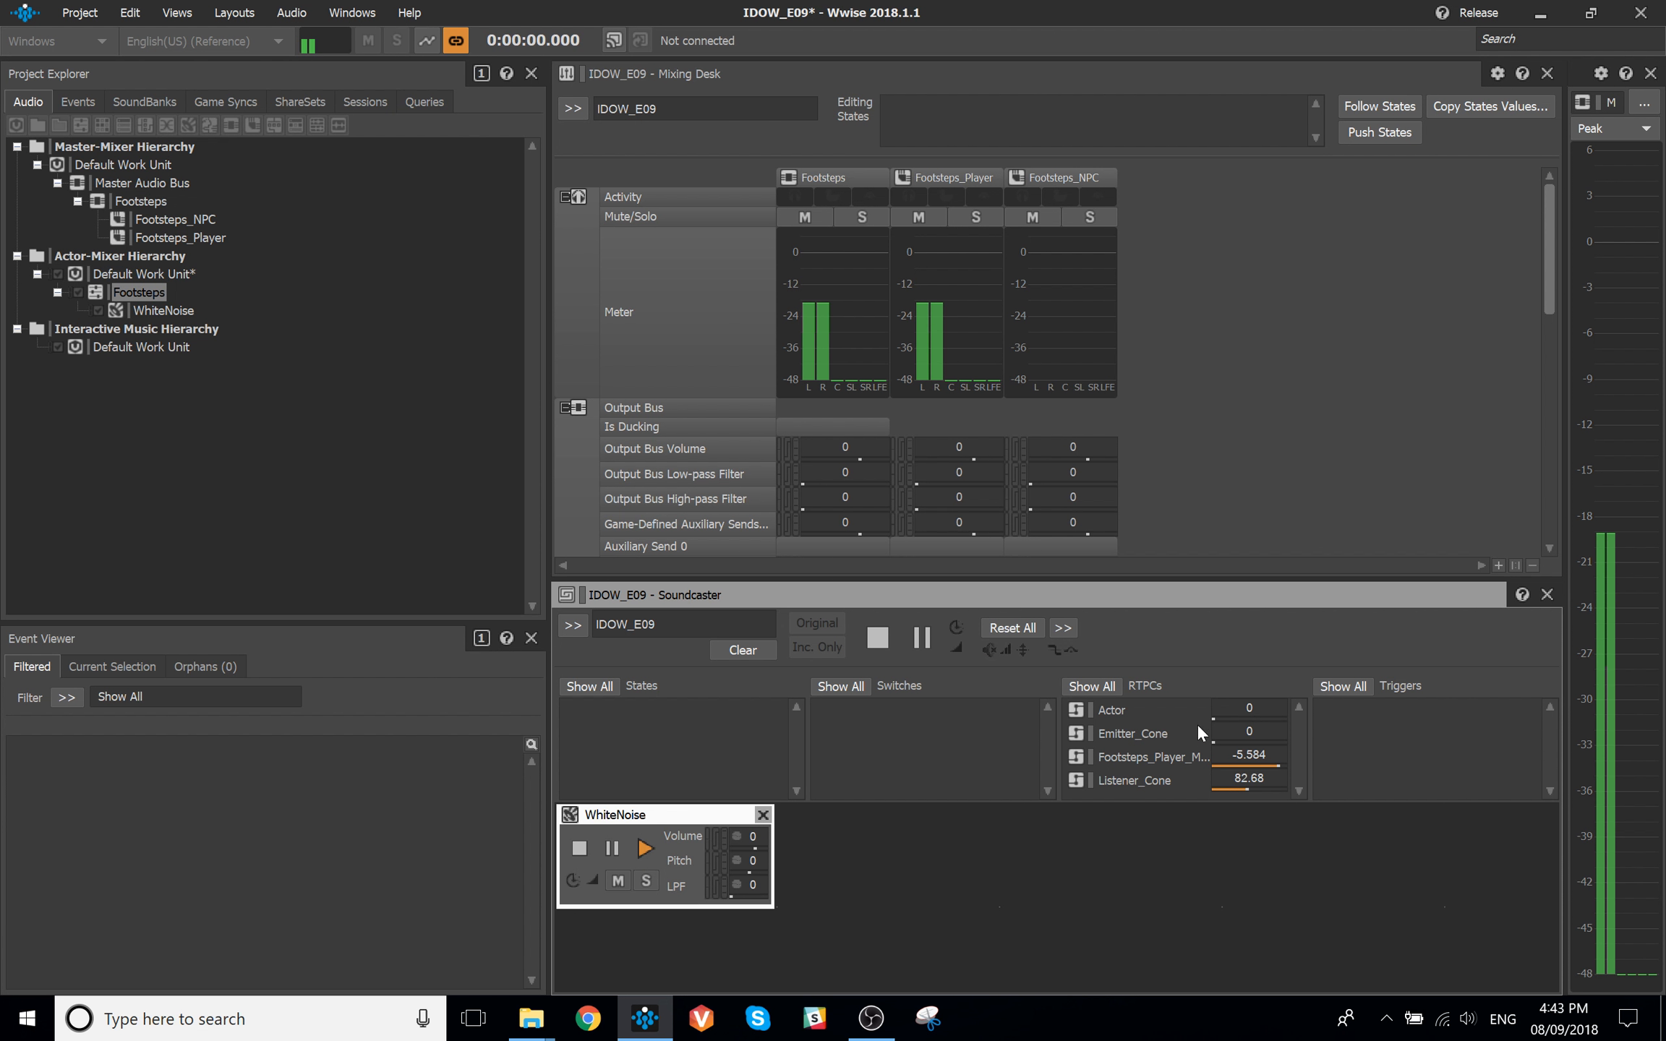
left_click(1225, 716)
left_click_drag(1244, 788, 1340, 802)
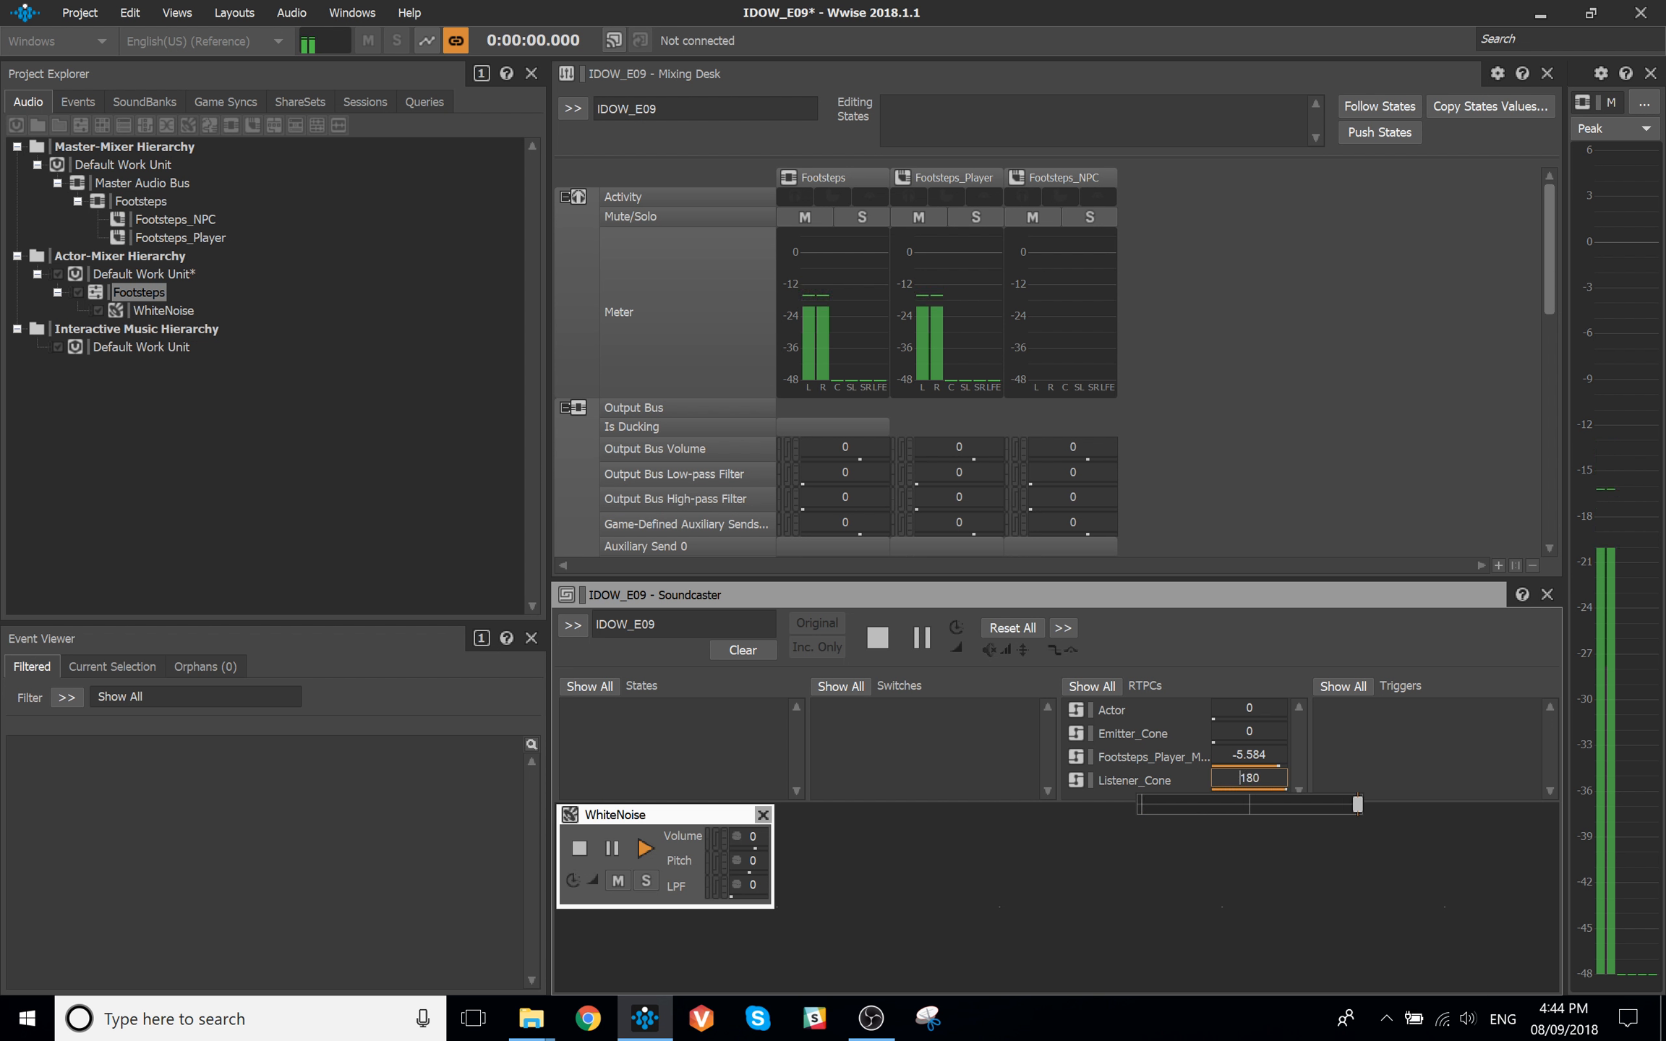
left_click_drag(1340, 804, 1238, 792)
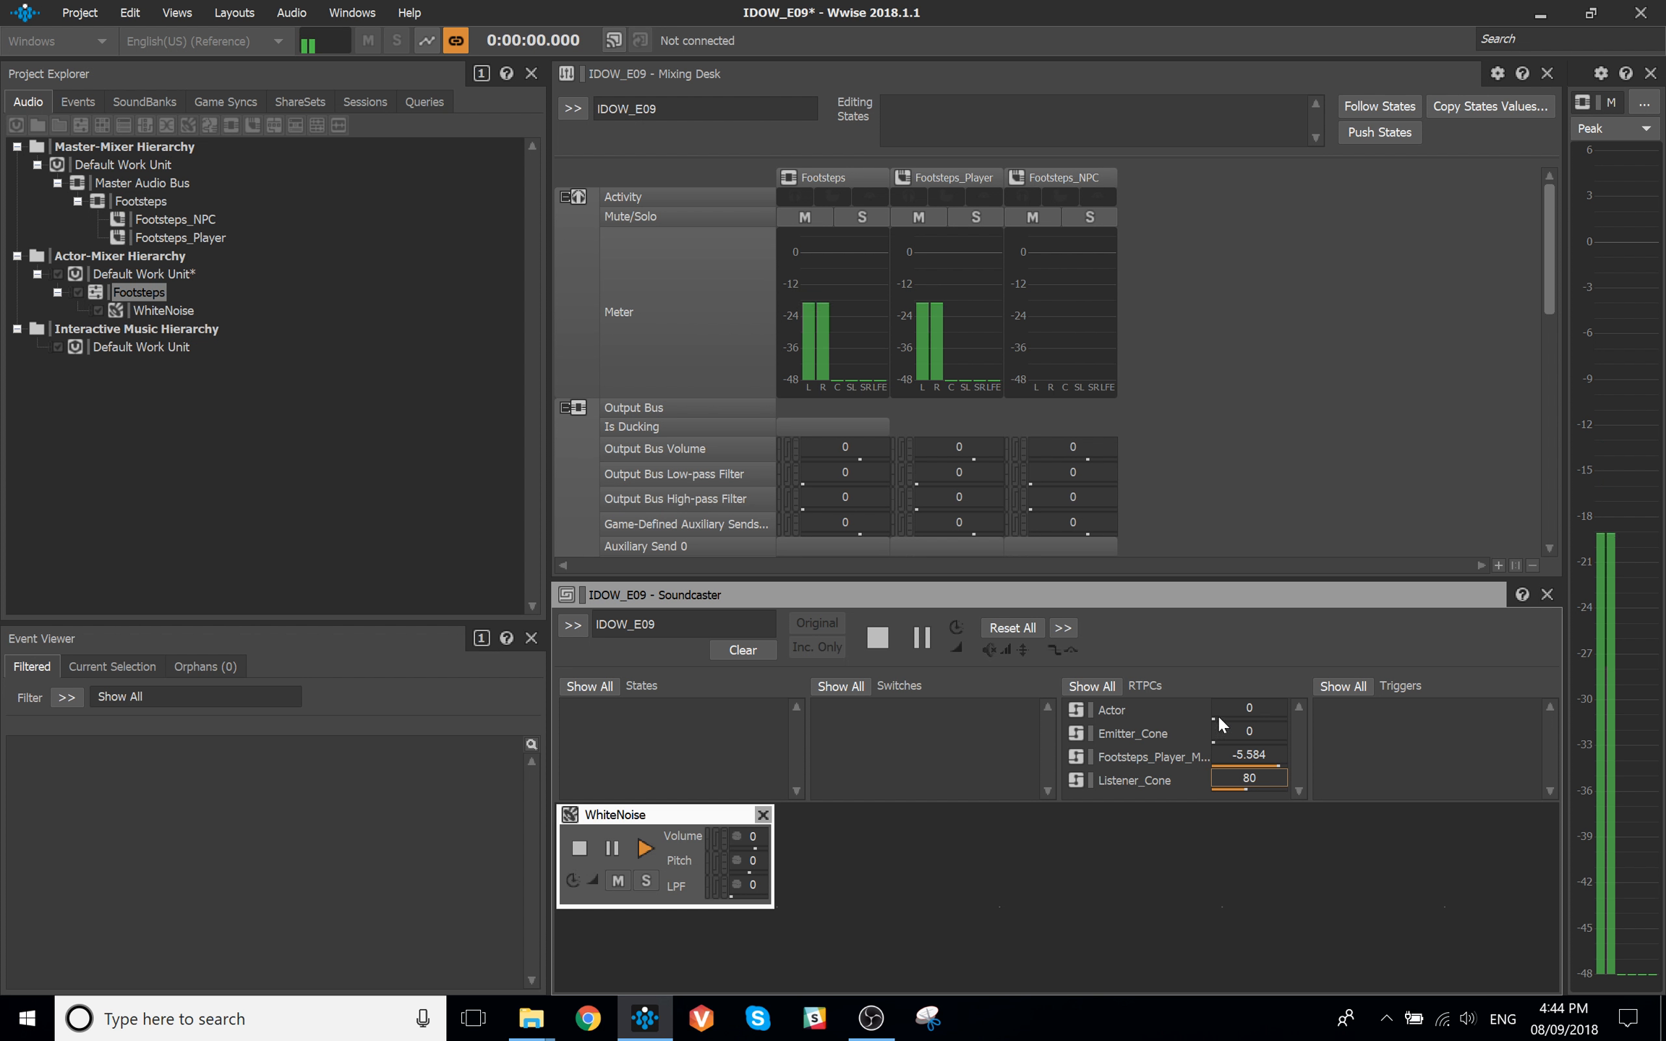
Audition Actor at 1 and Emitter_Cone up to 180, return both to 0, and stop WhiteNoise
left_click_drag(1219, 716, 1358, 733)
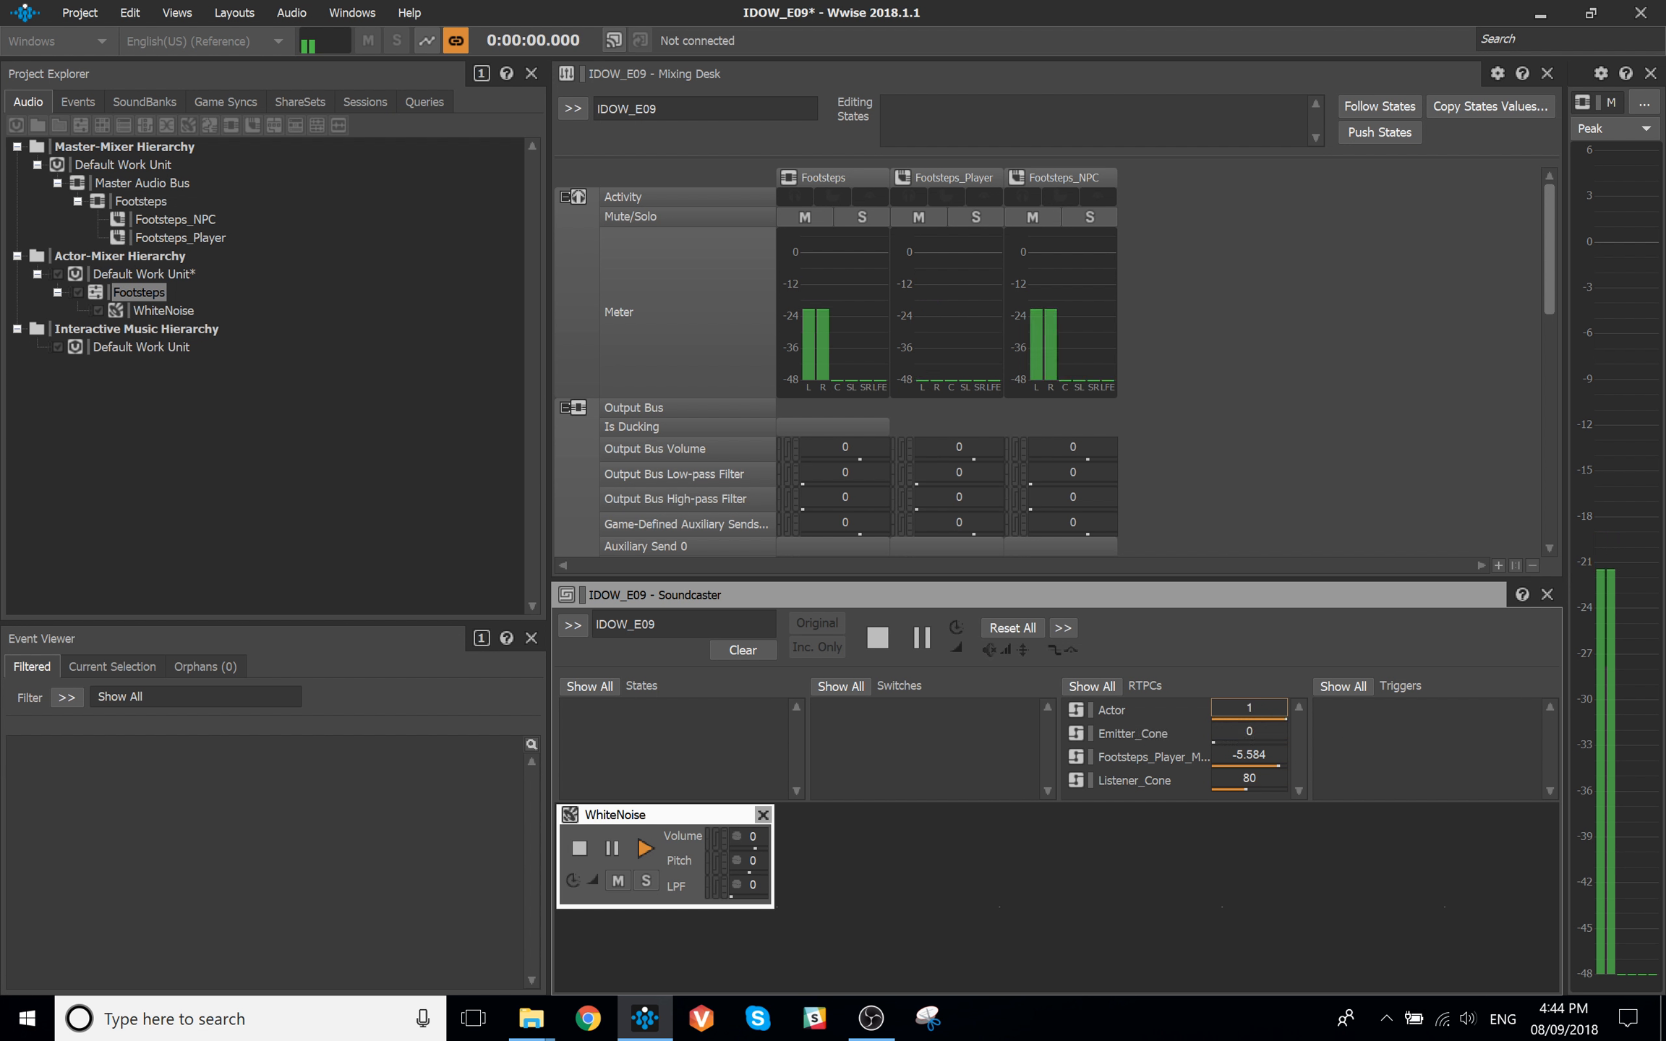
left_click_drag(1215, 740, 1142, 734)
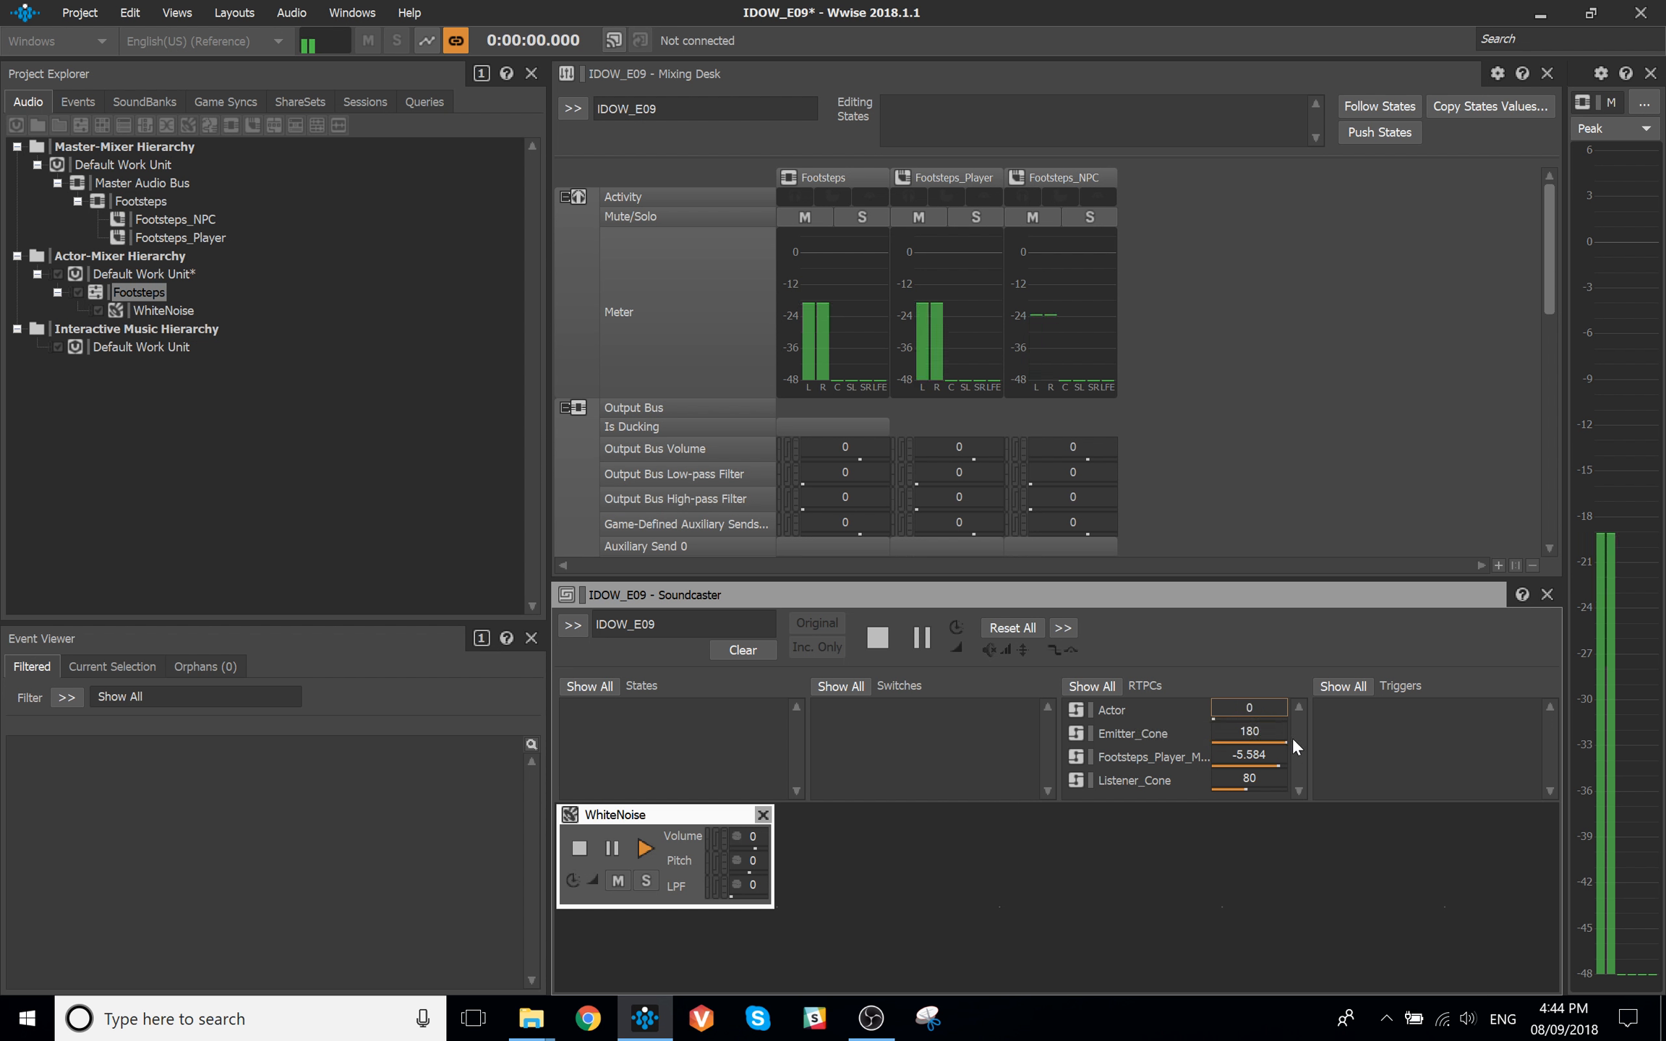
left_click_drag(1286, 743, 1144, 757)
left_click(578, 848)
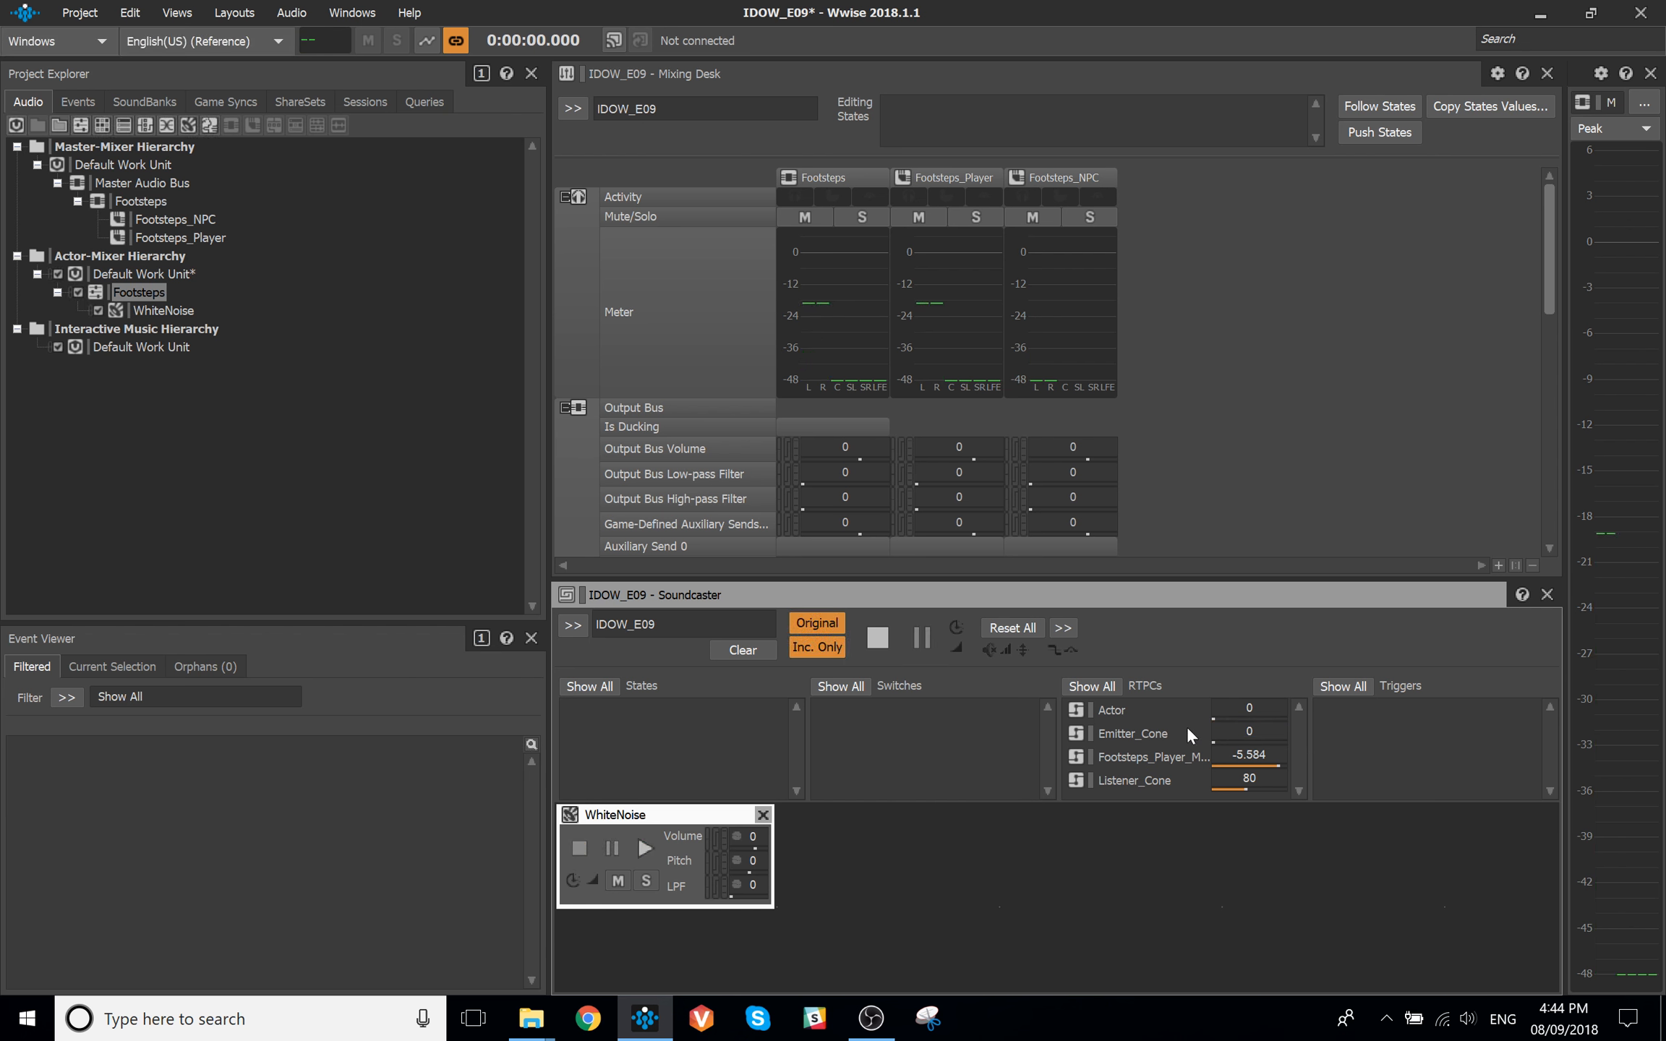
left_click(1160, 737)
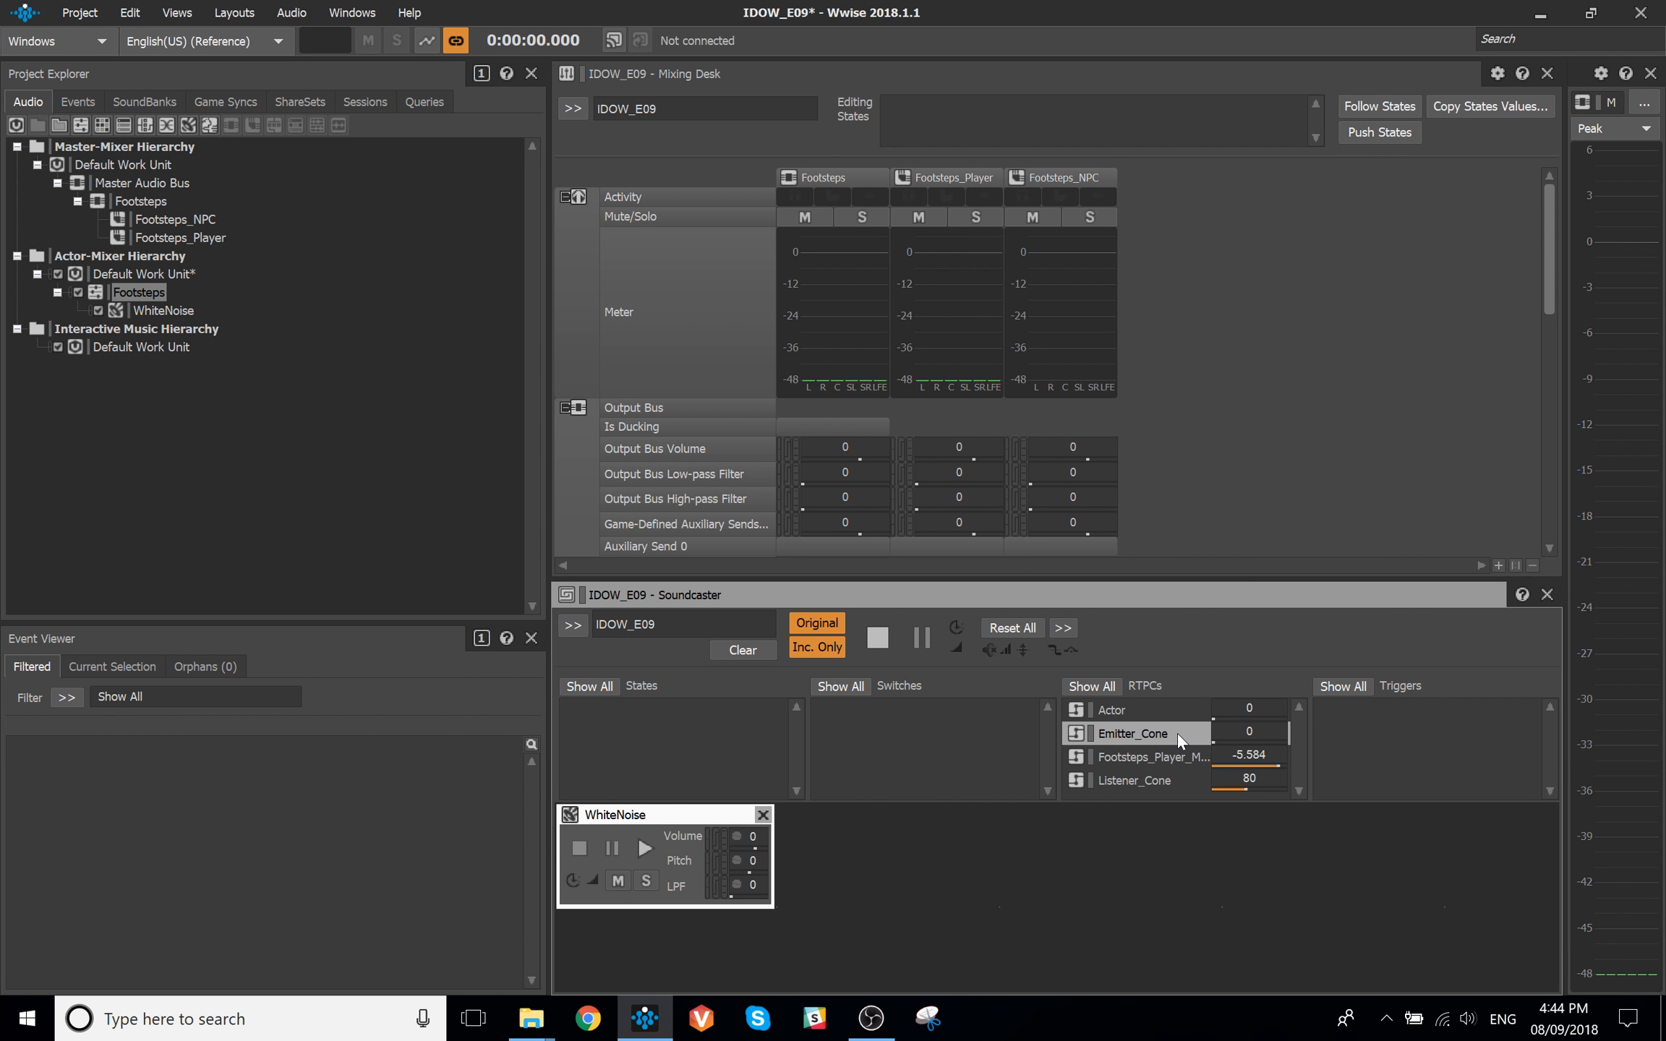
left_click(1151, 823)
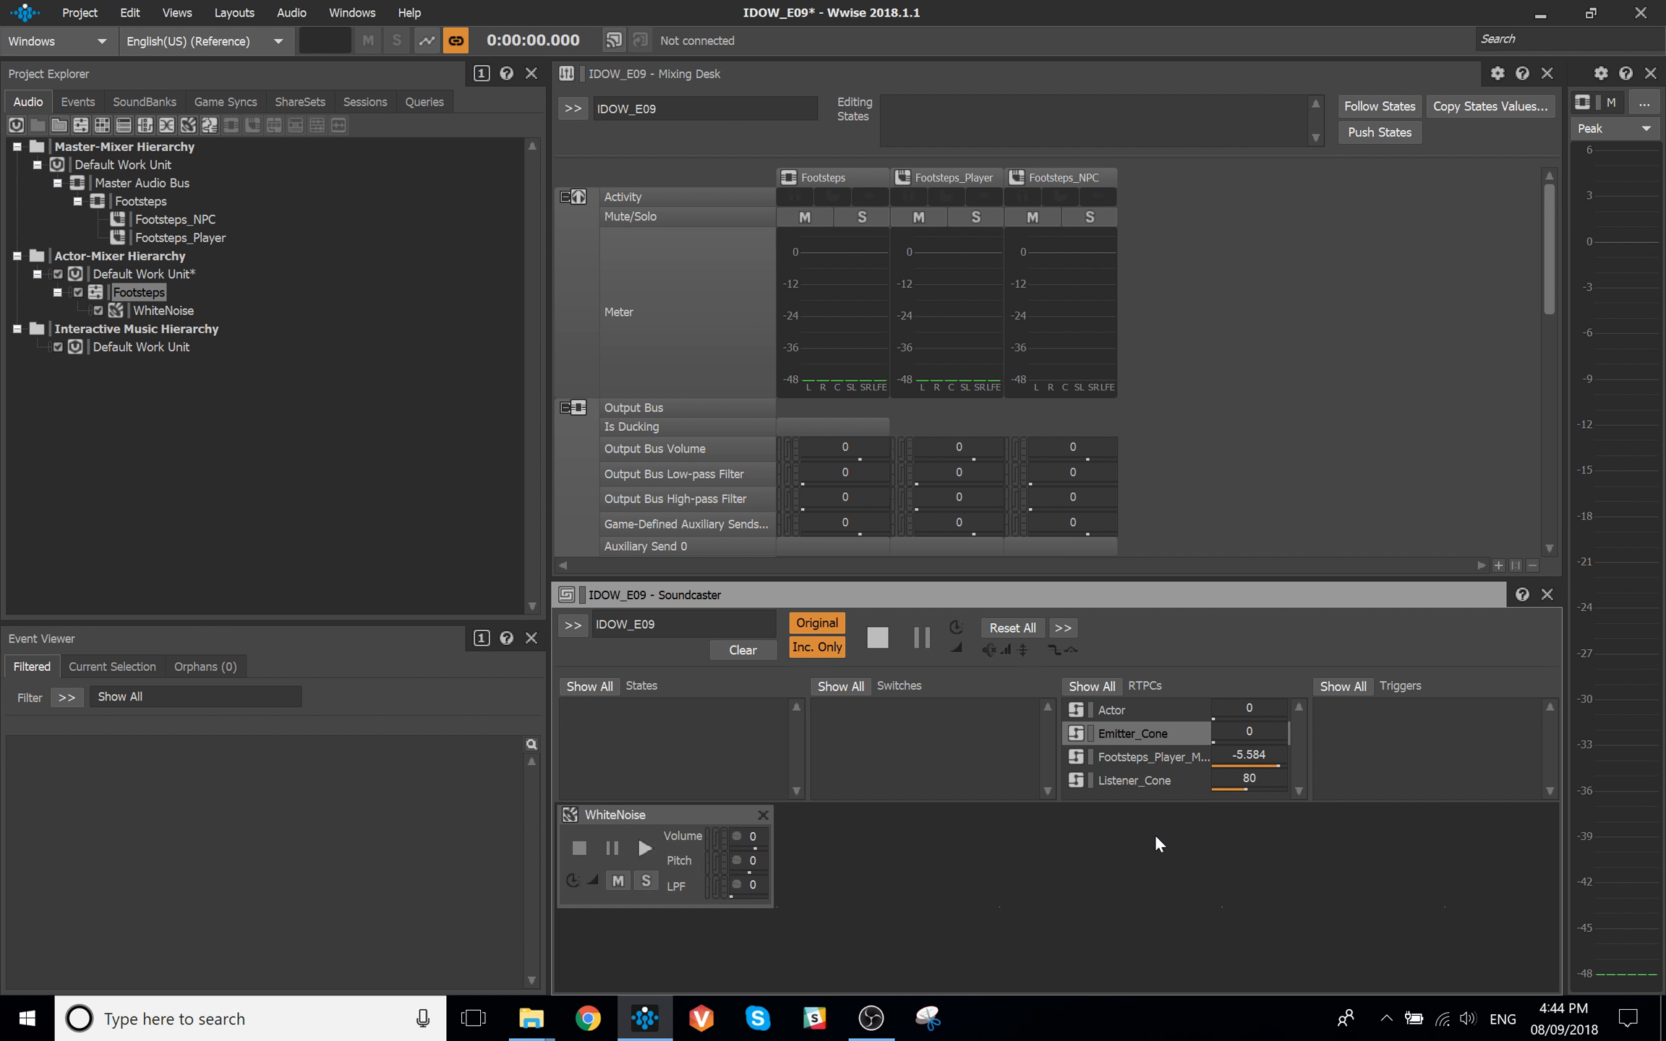
left_click(1325, 401)
Set the attenuation mode of the Footsteps actor-mixer to Define custom in its positioning settings
left_click(147, 289)
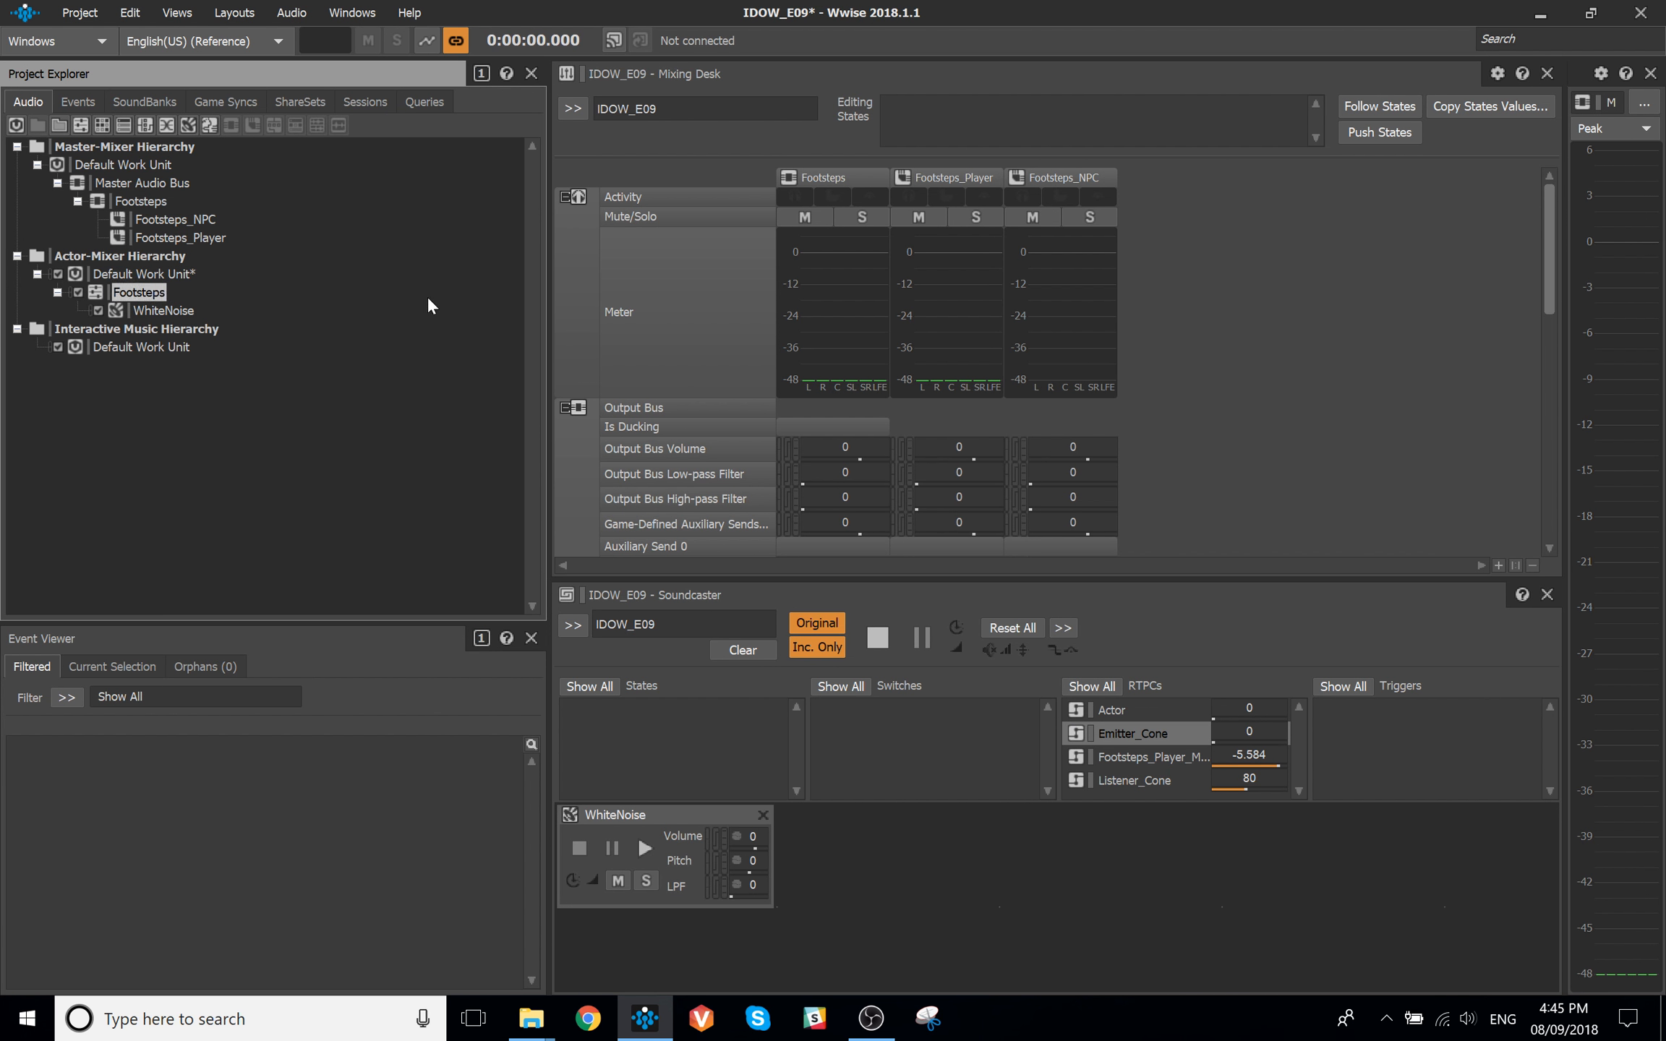
key("F5")
left_click(698, 152)
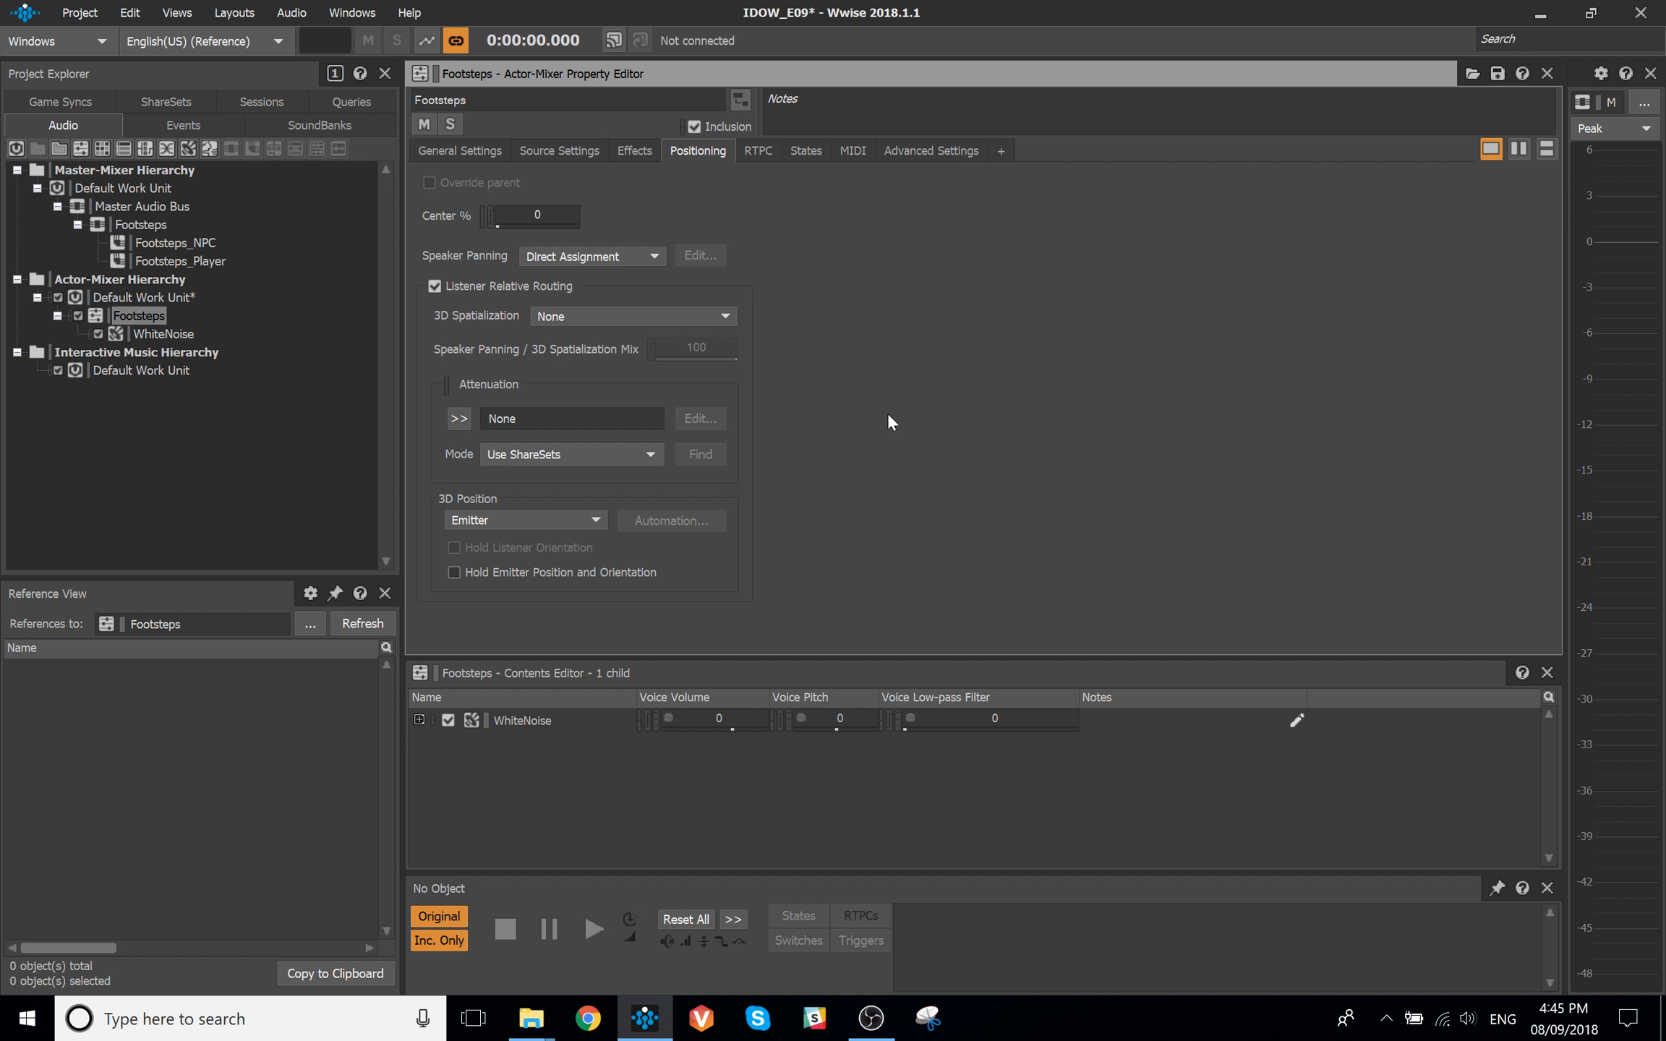
left_click(564, 454)
left_click(571, 477)
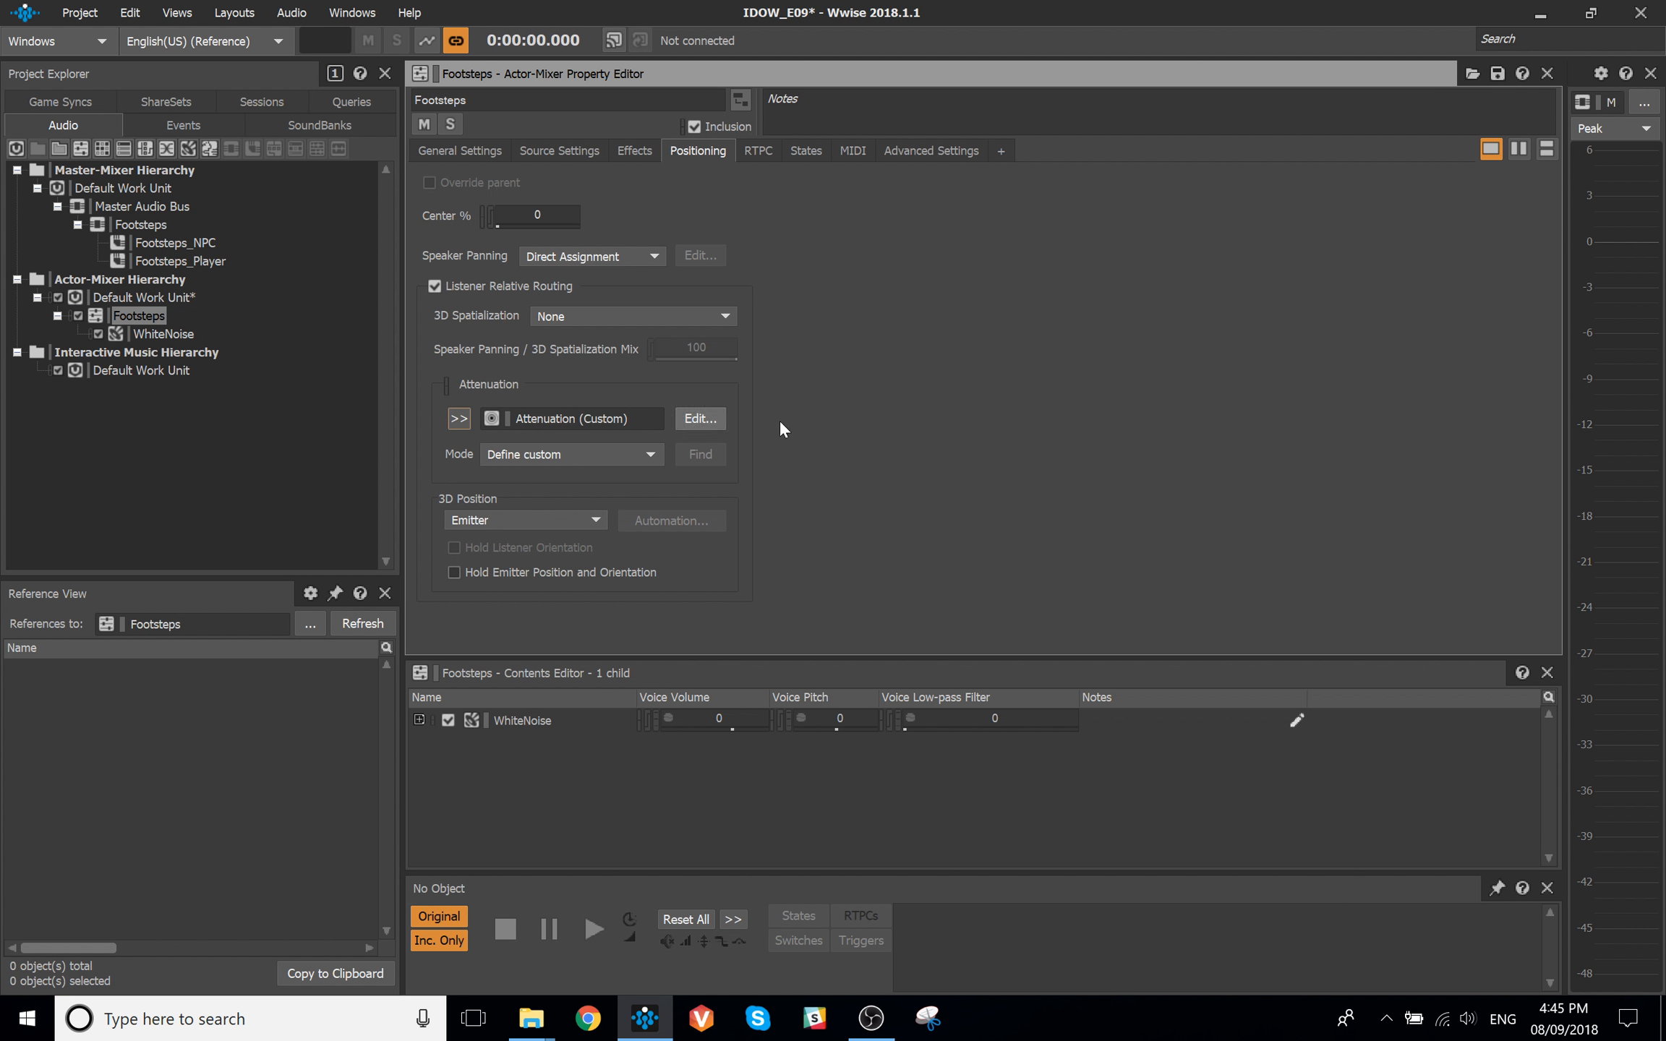
Open the custom Footsteps attenuation for editing, bend its Output Bus volume curve downward, and preview it along the distance
left_click(714, 420)
left_click_drag(417, 108, 686, 156)
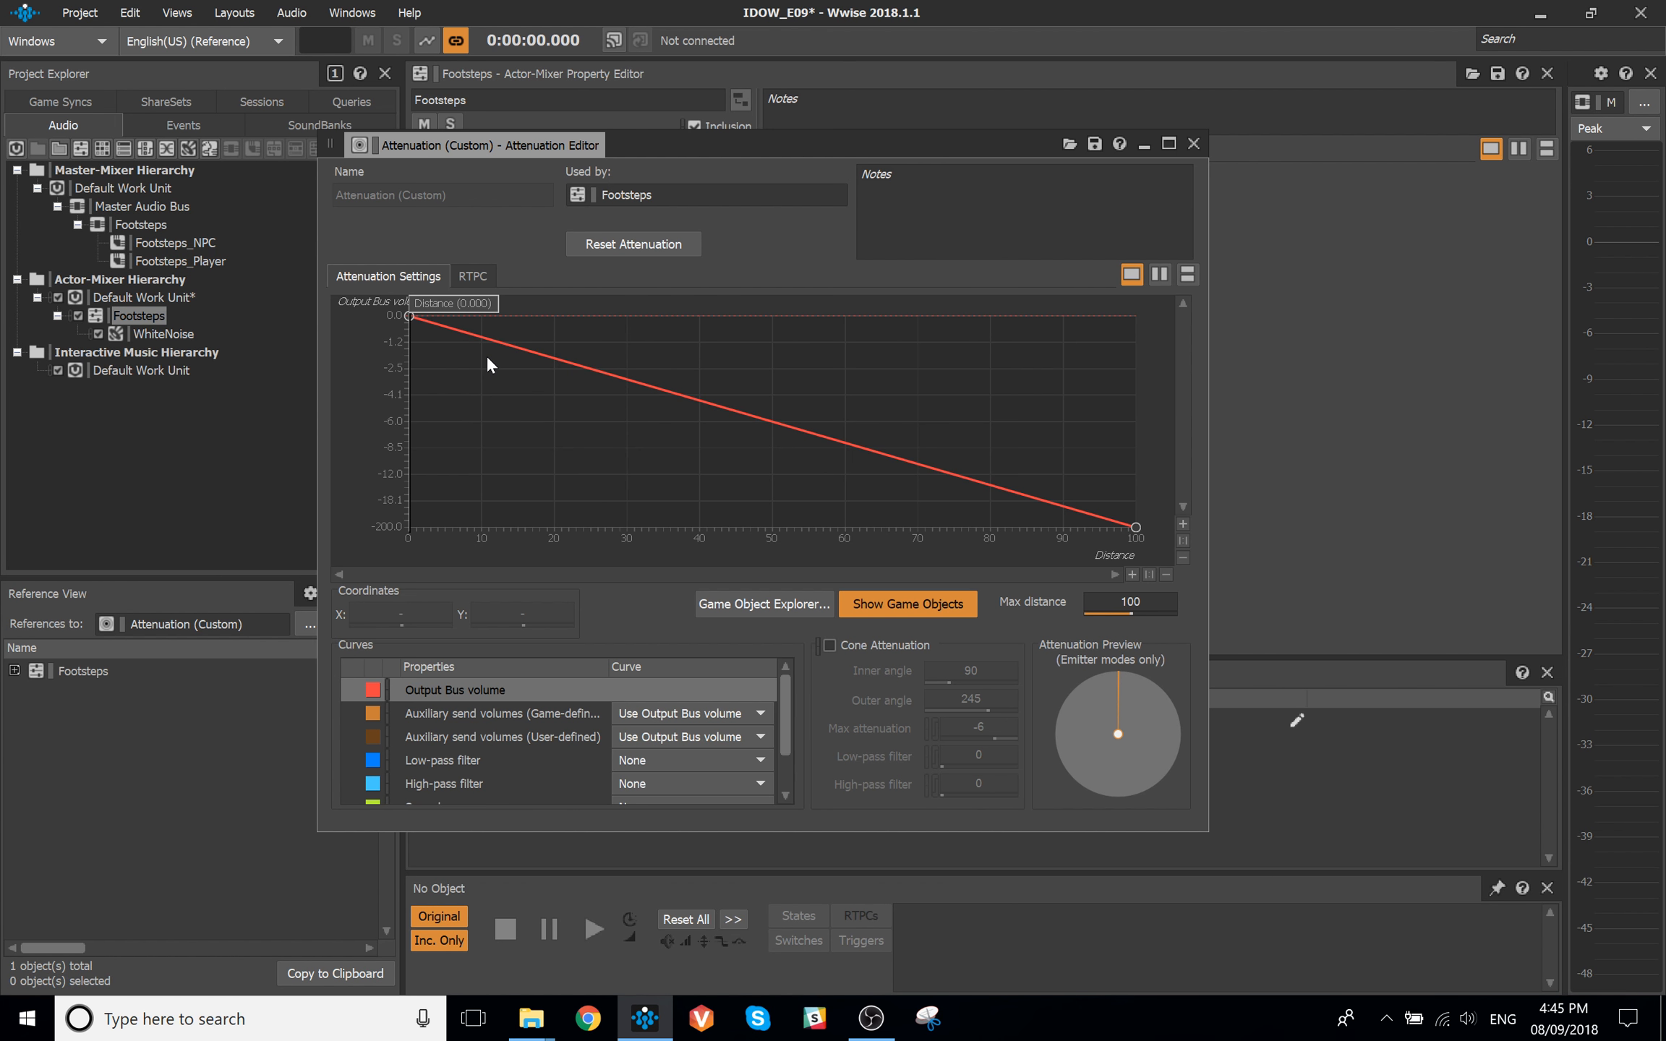
left_click_drag(460, 305, 473, 307)
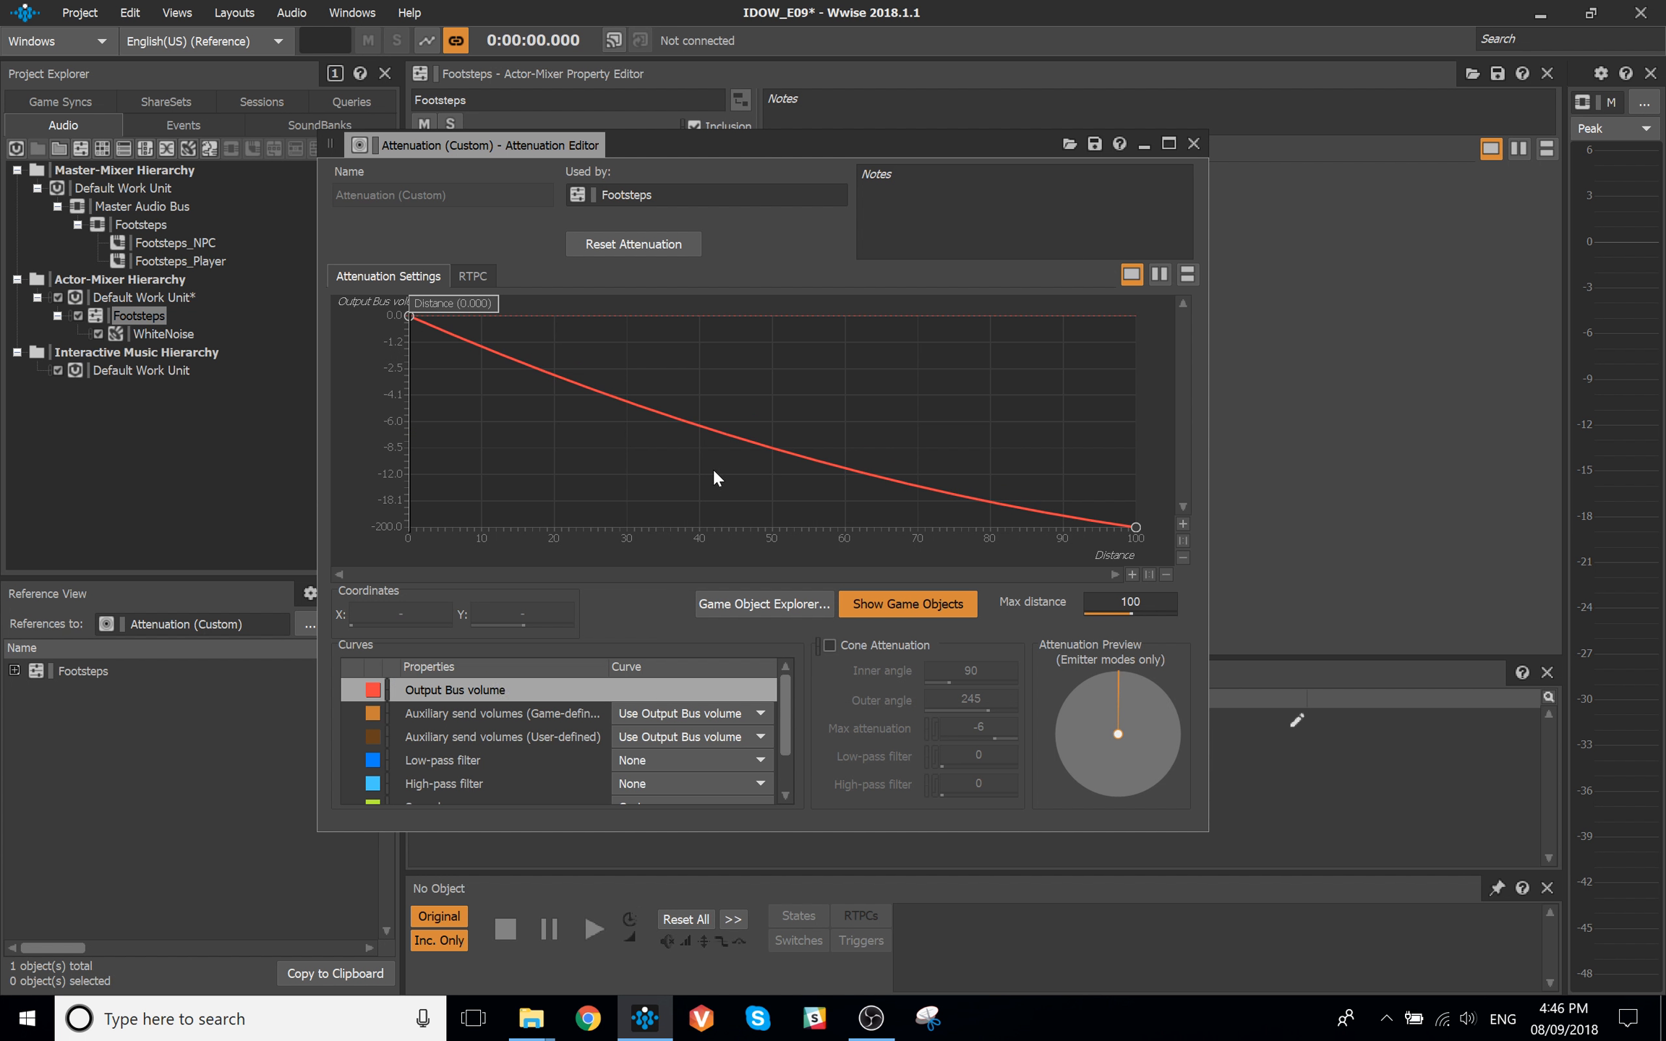
left_click_drag(452, 303, 457, 315)
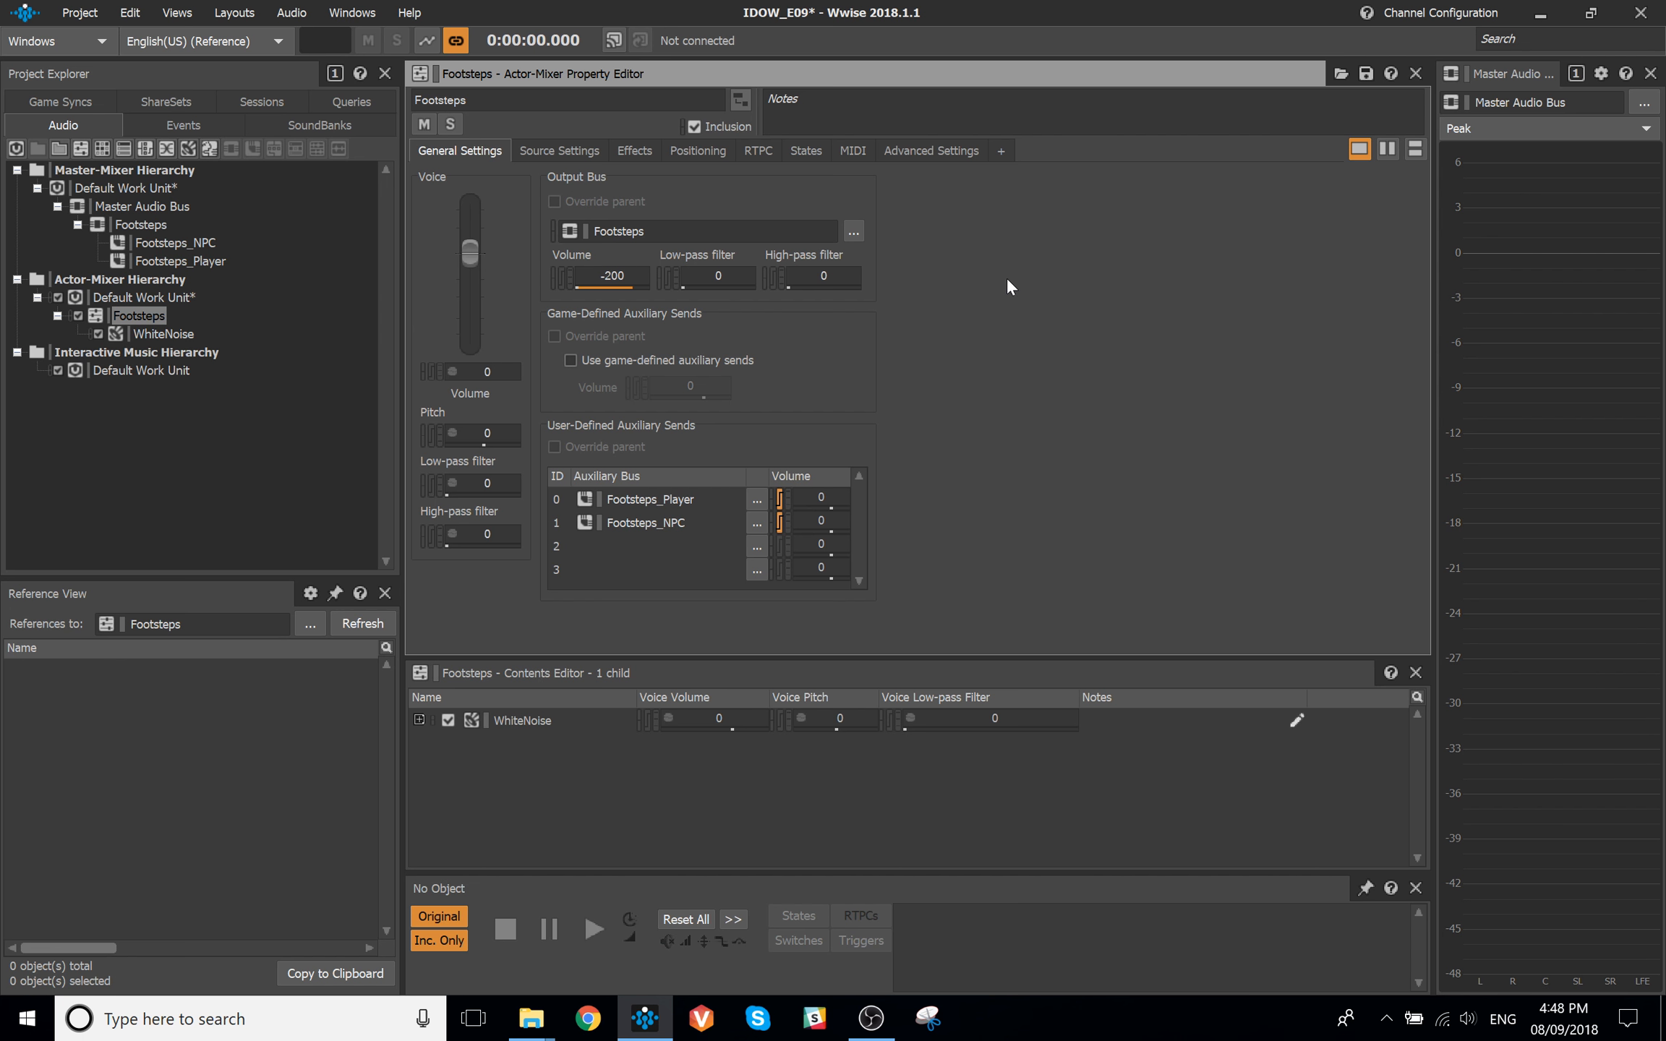
Set Center % to 0 in the positioning settings of the Footsteps actor-mixer
left_click(697, 152)
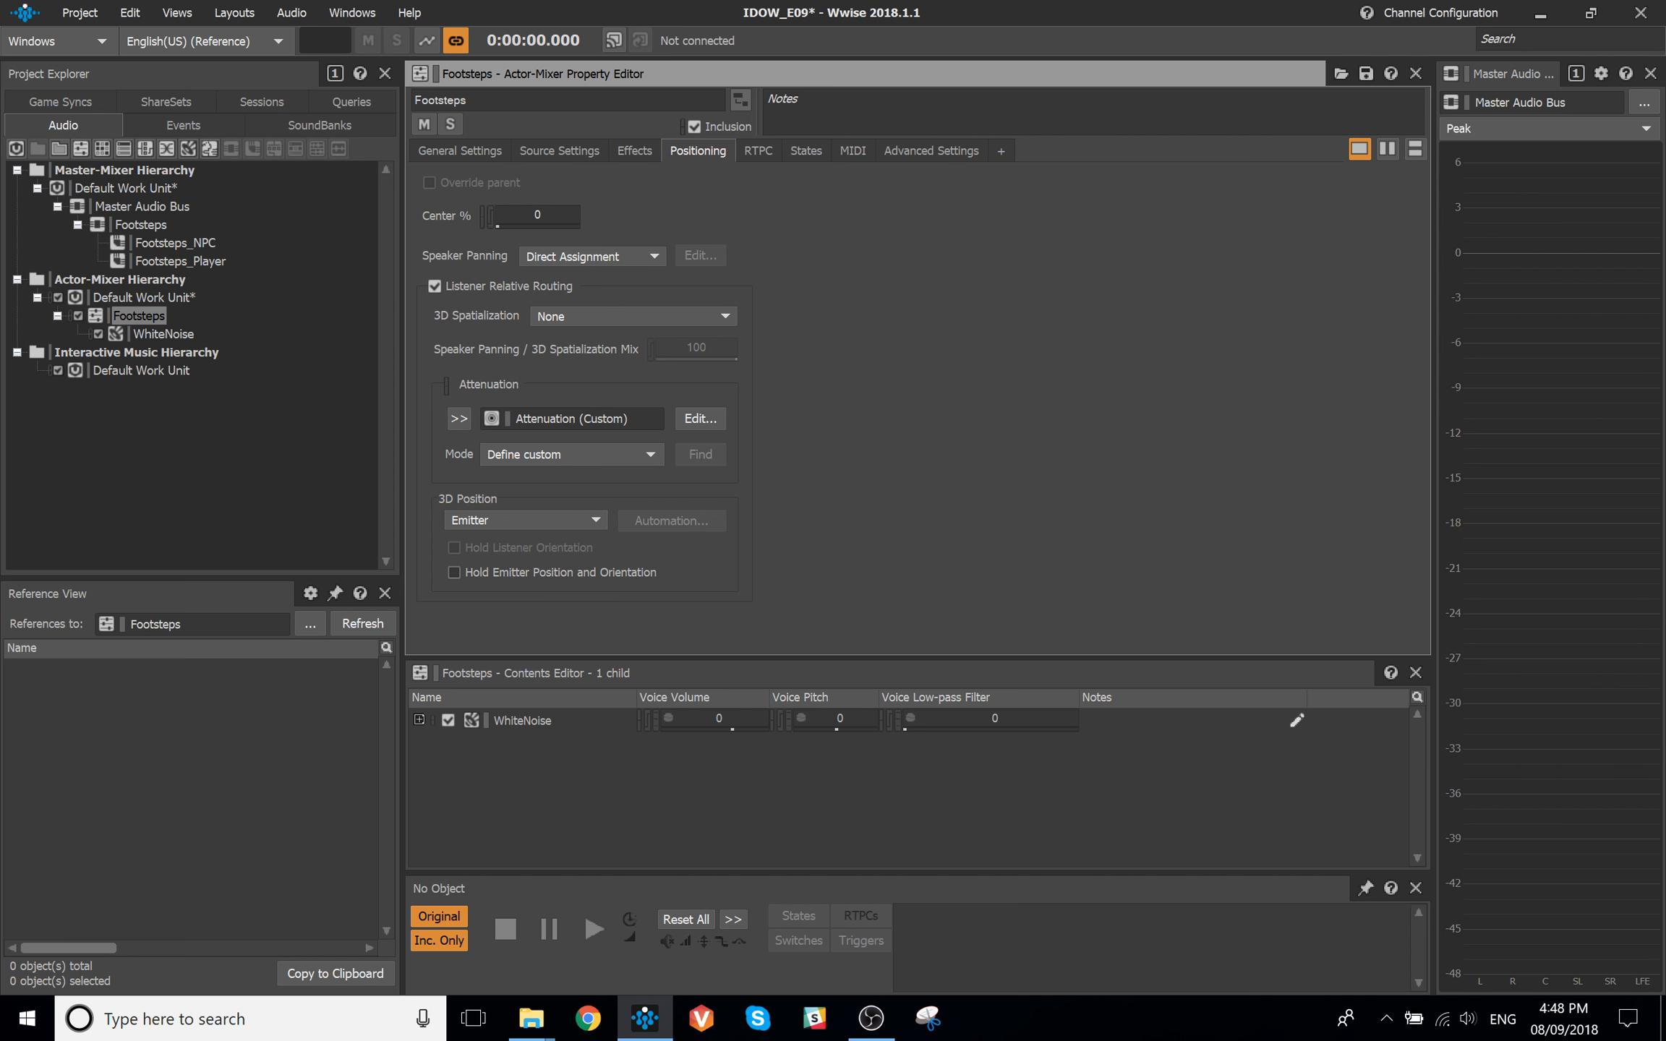
left_click_drag(535, 226, 422, 241)
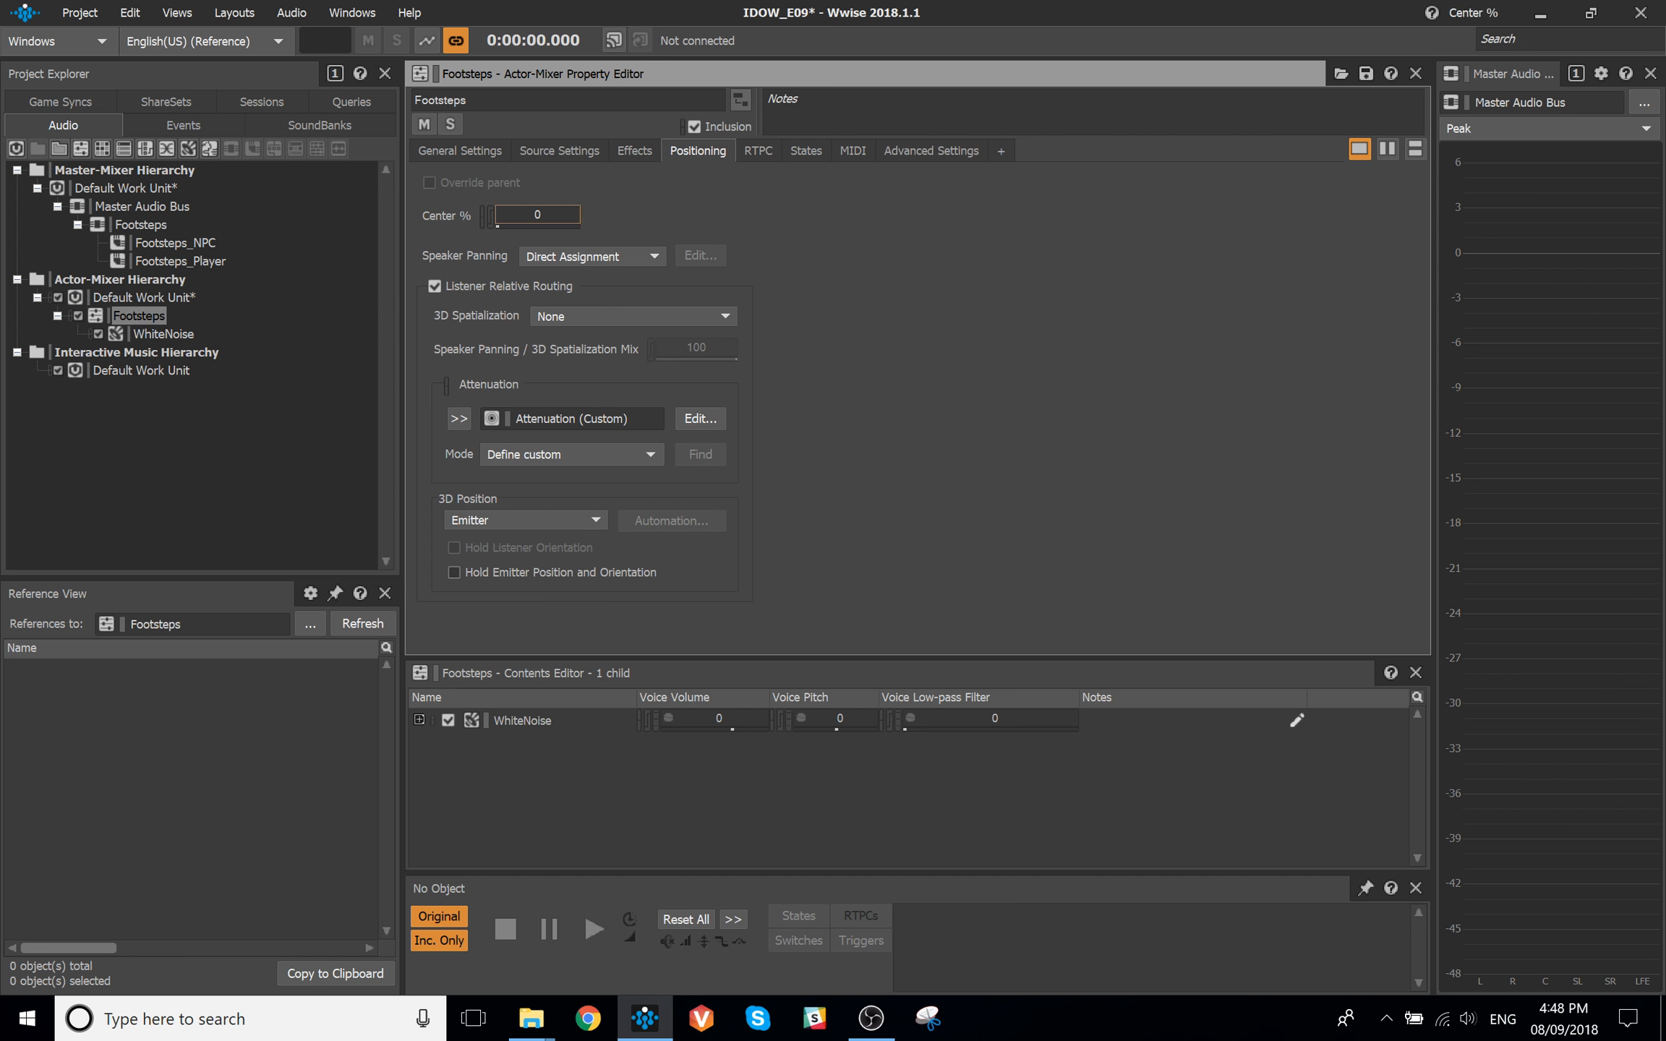
Add a Center % RTPC driven by Actor to the Footsteps actor-mixer
left_click(752, 149)
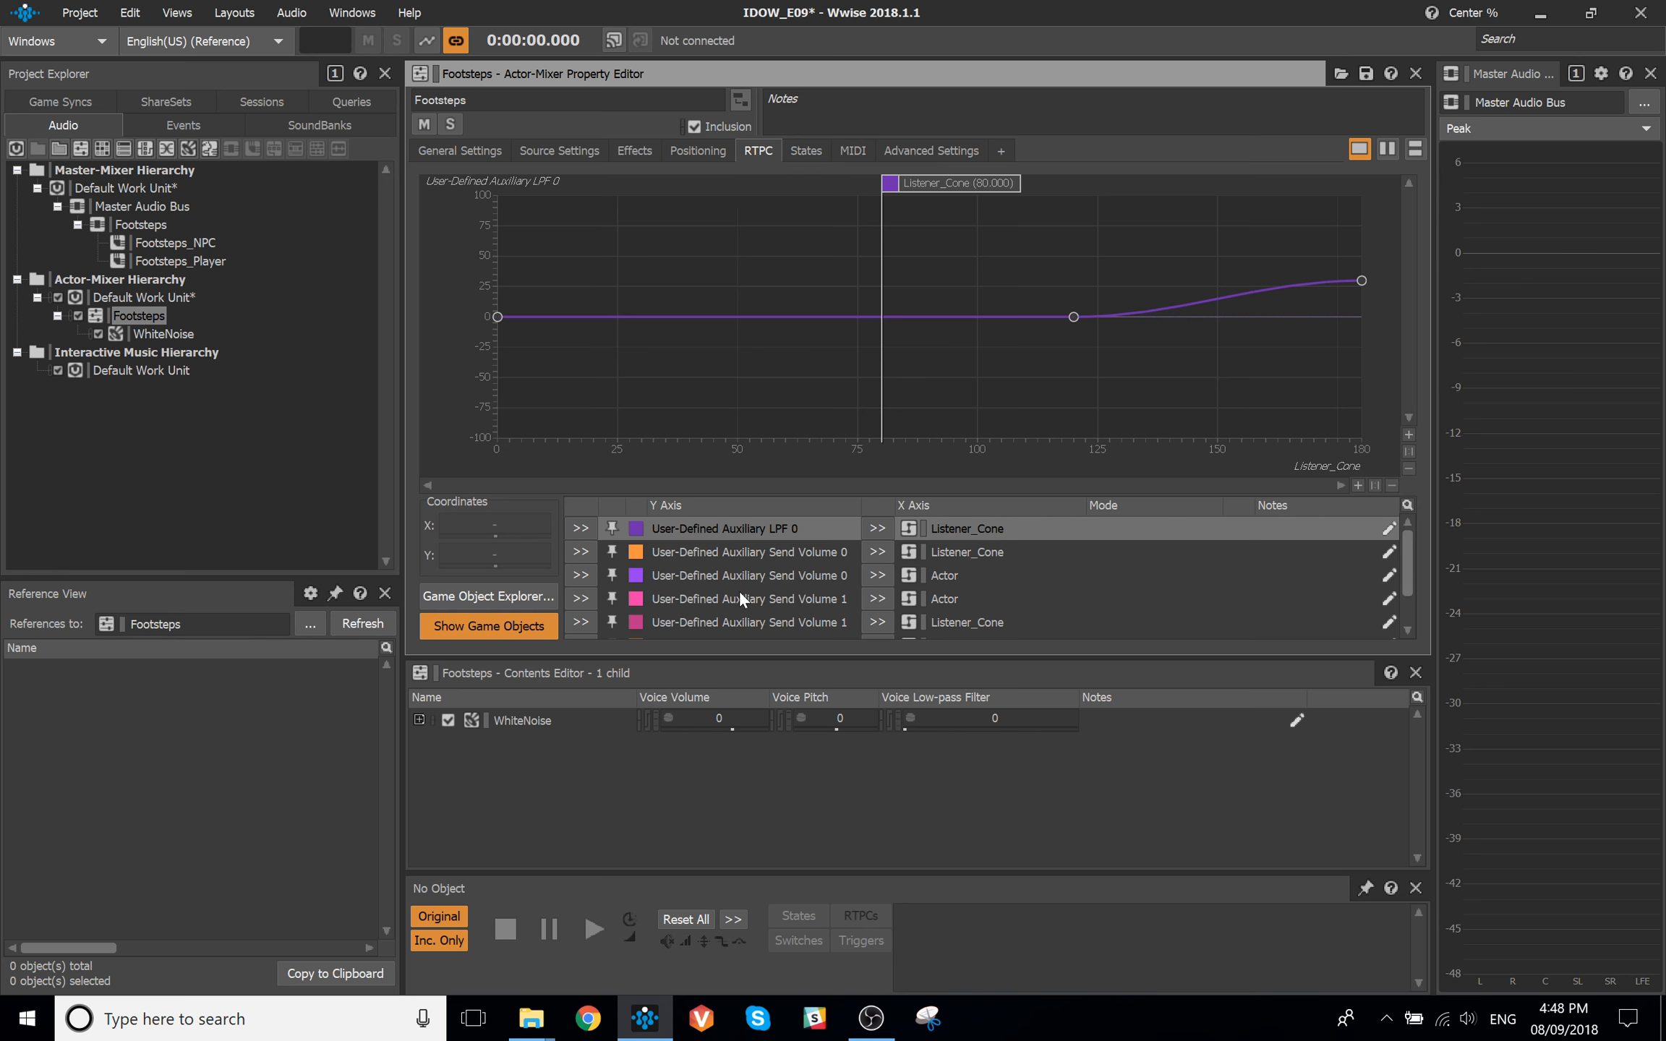
scroll(739, 589, "down", 2)
left_click(581, 621)
left_click(735, 267)
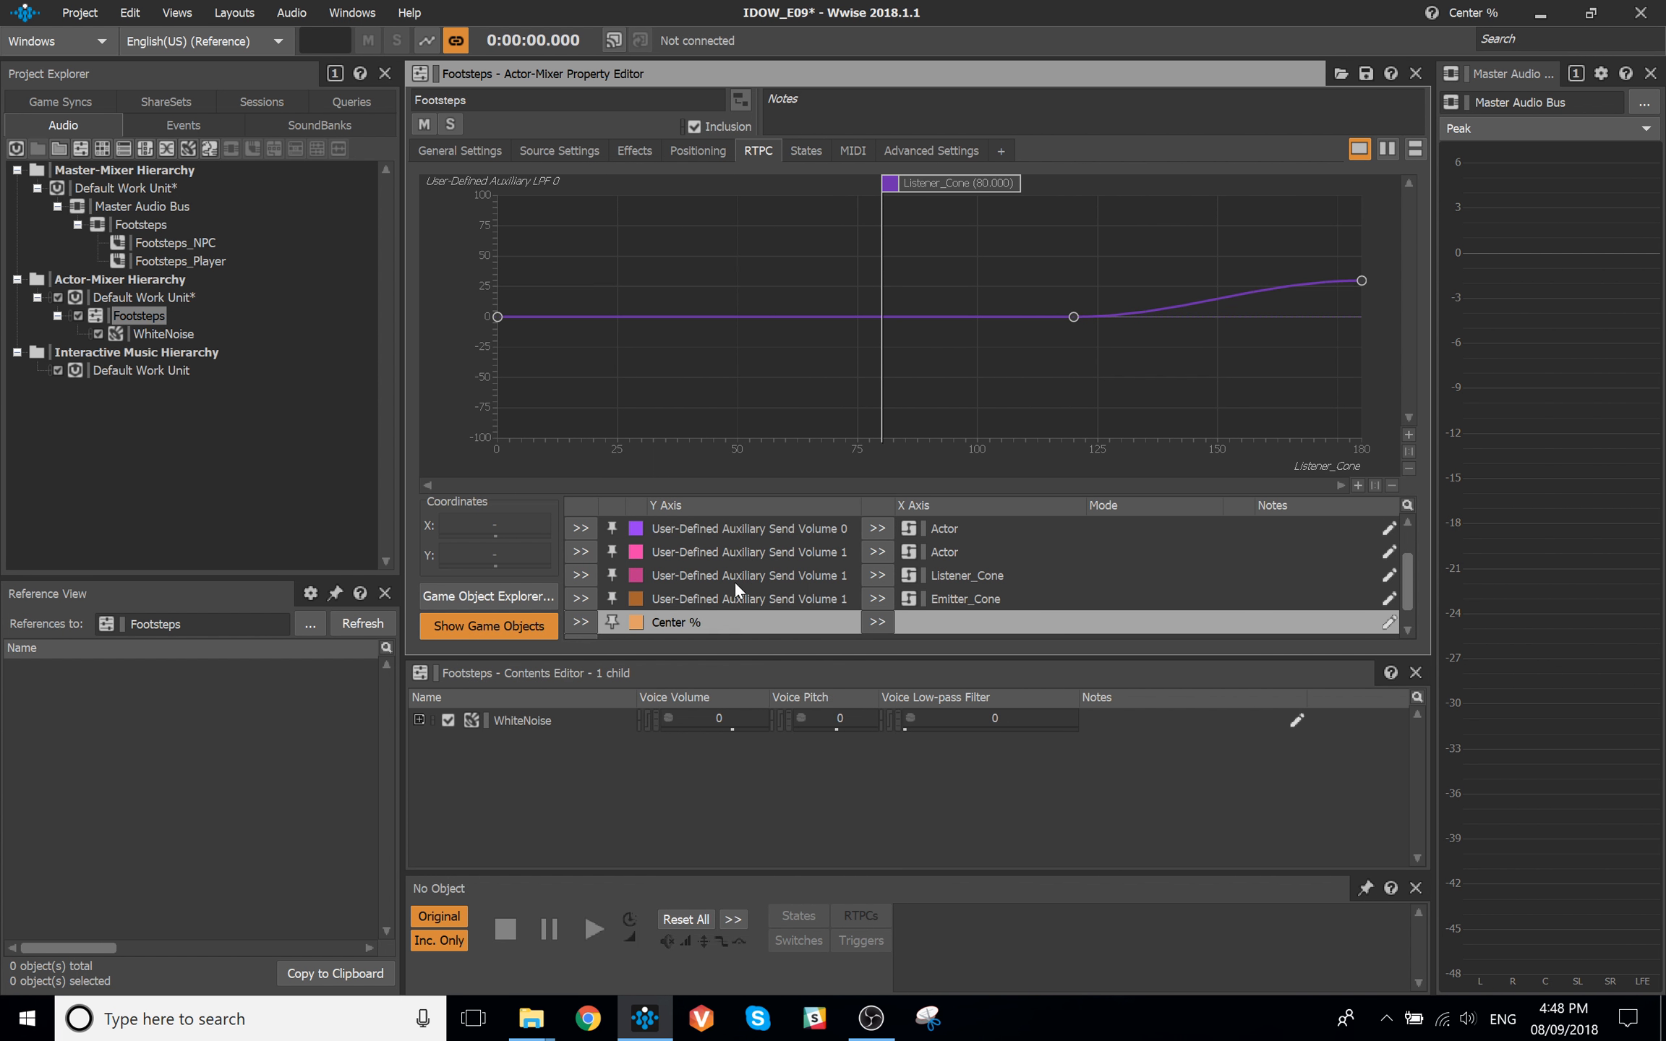
left_click(877, 622)
mouse_move(962, 625)
left_click(1164, 655)
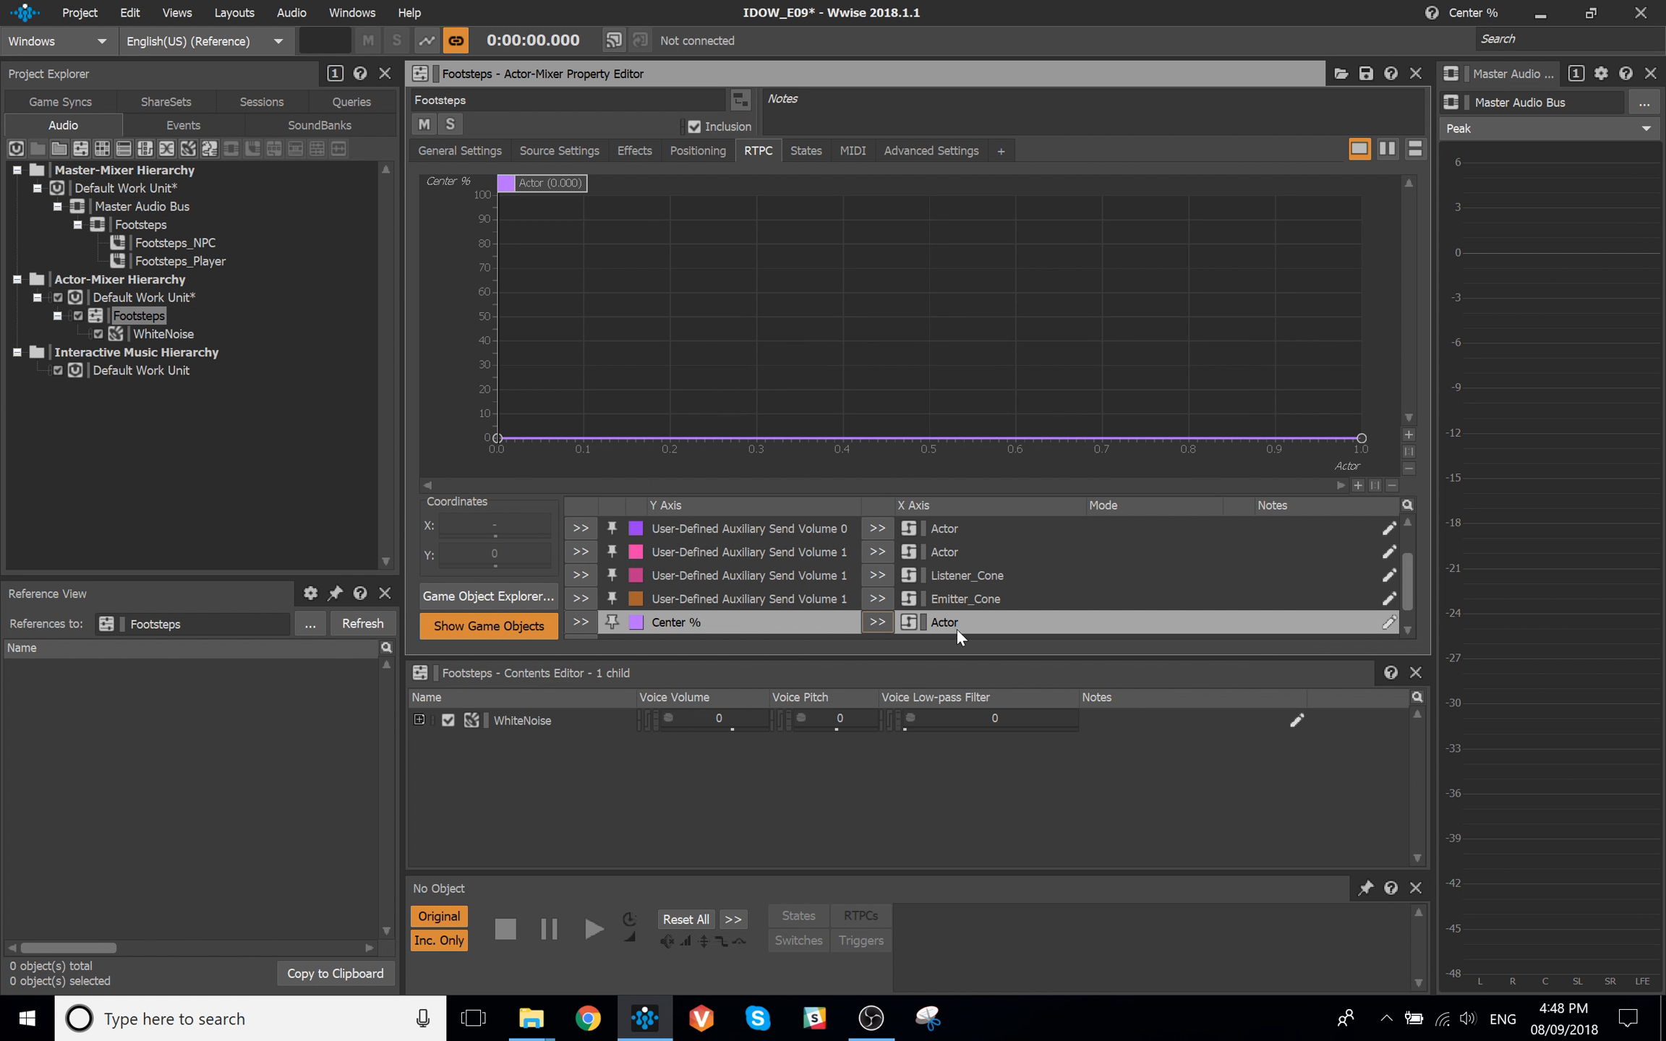
Shape the Center % curve to hold 60 from Actor 0 to 0.5 and 0 beyond, and preview Actor up to 1
left_click(498, 438)
double_click(504, 554)
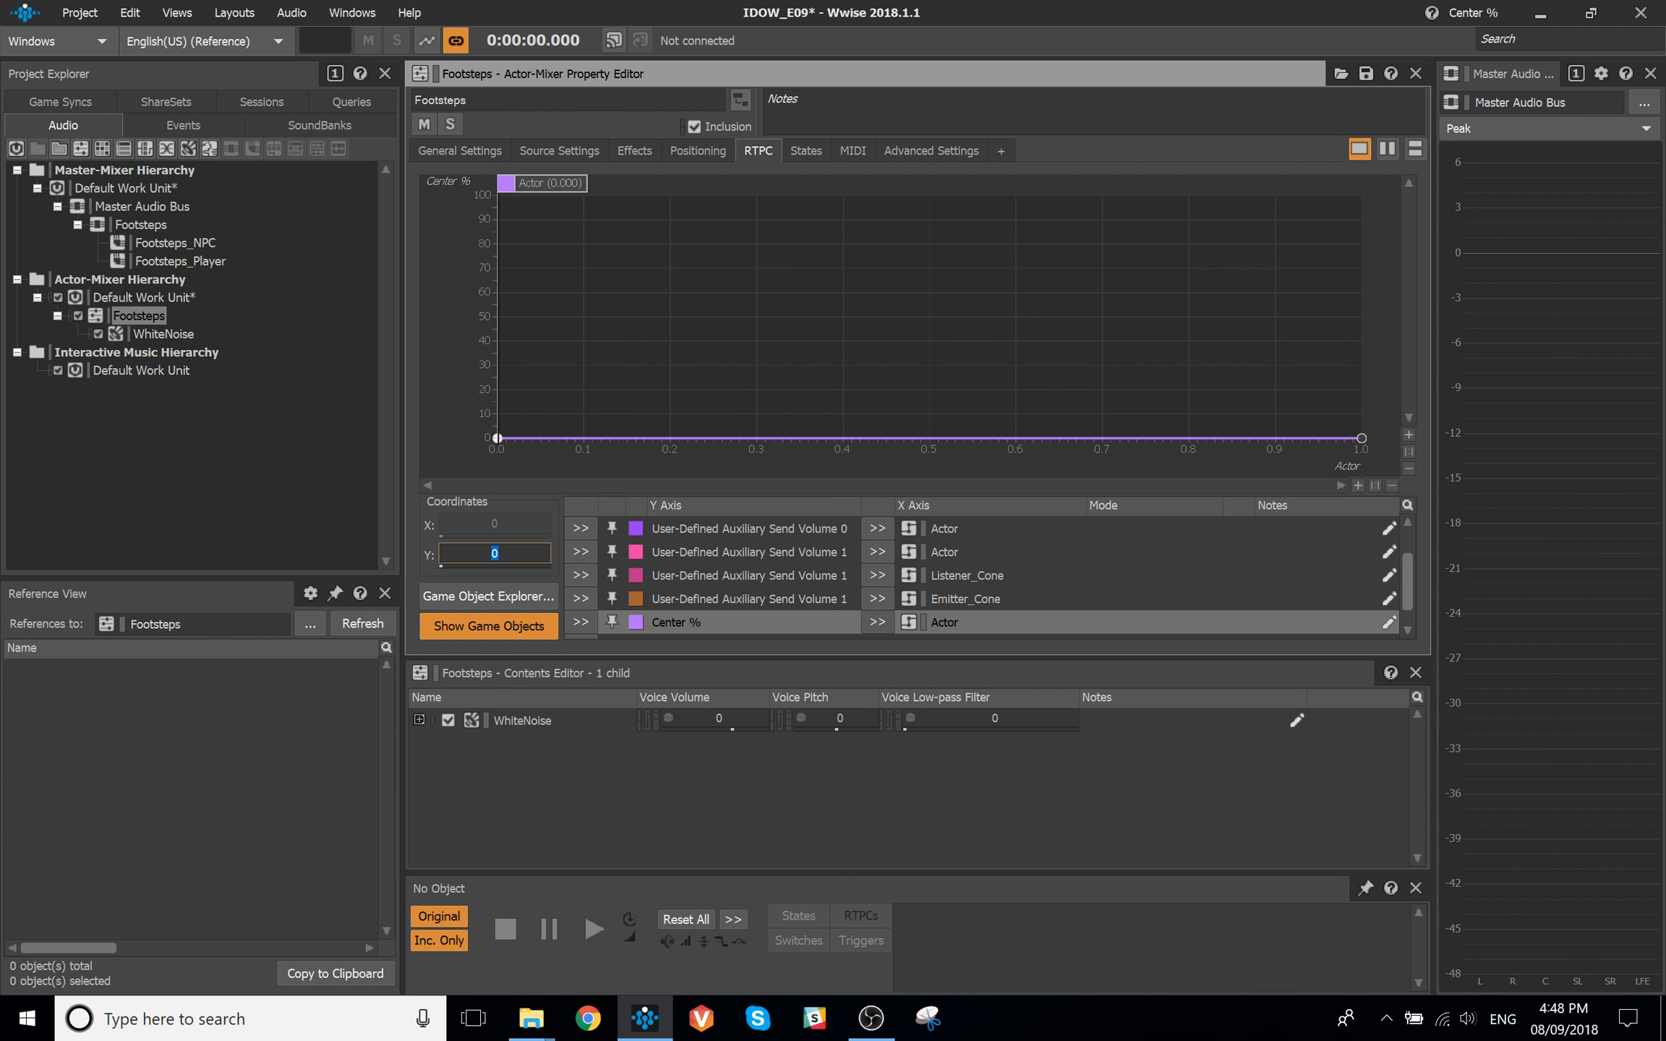
type("60")
key("Return")
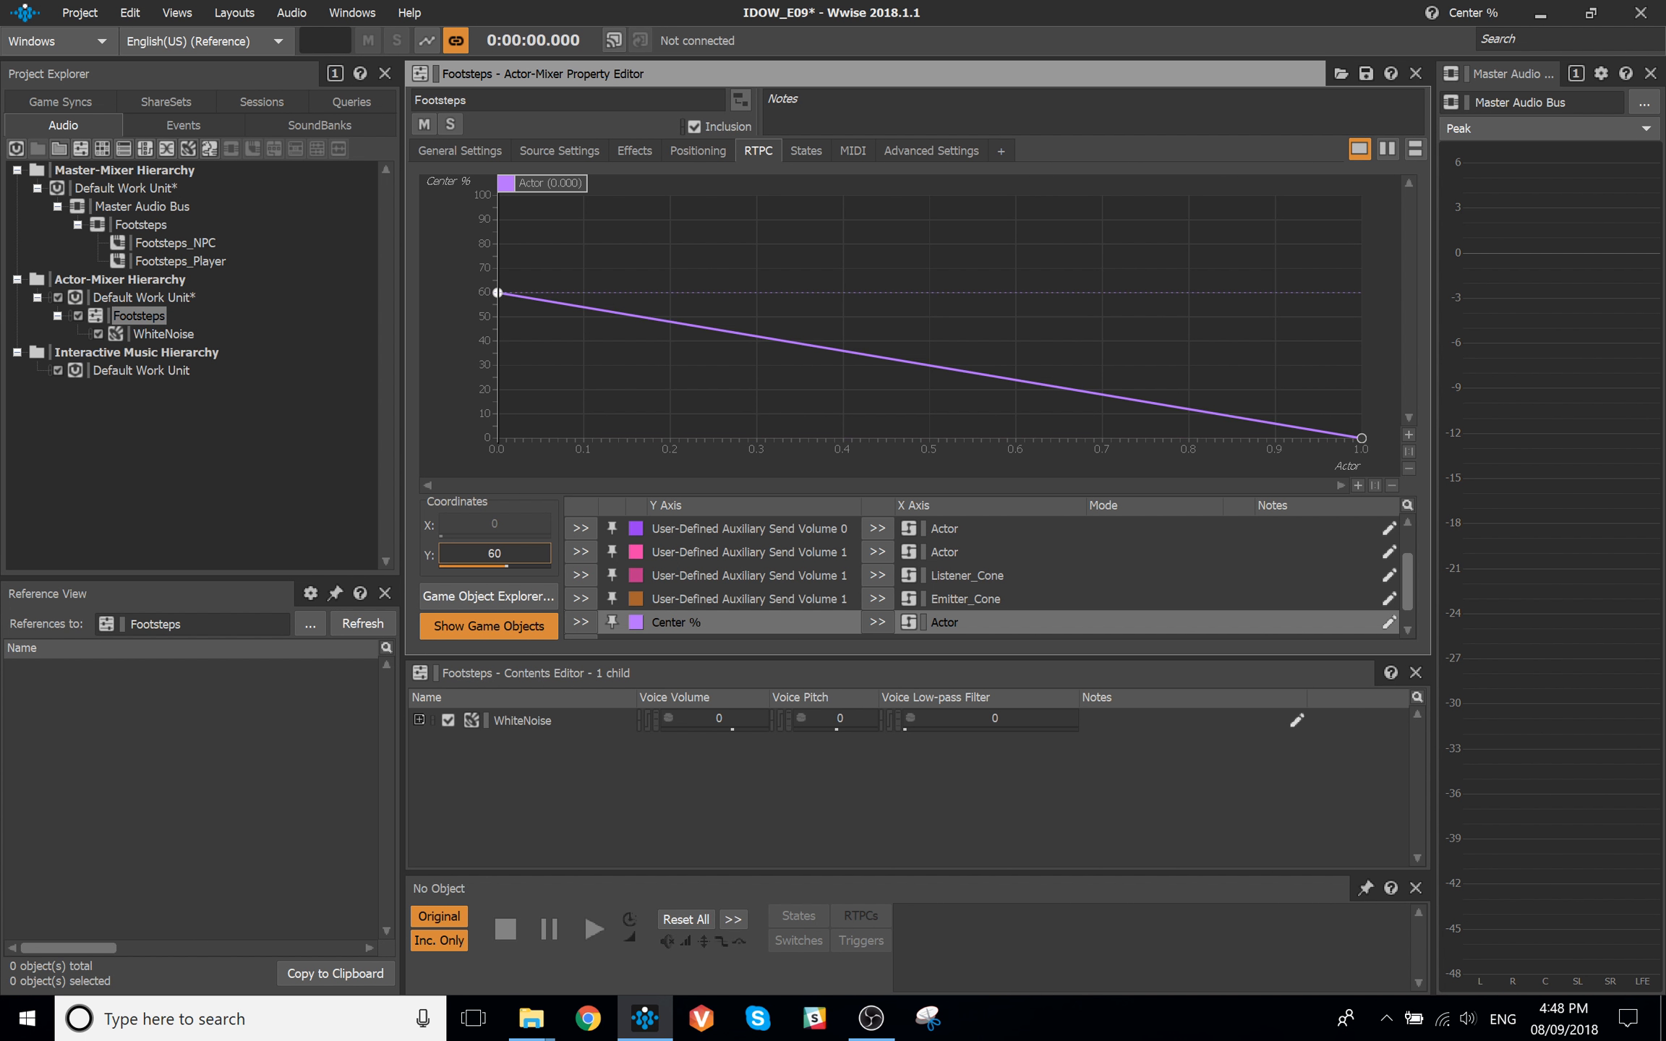
right_click(608, 308)
left_click(745, 451)
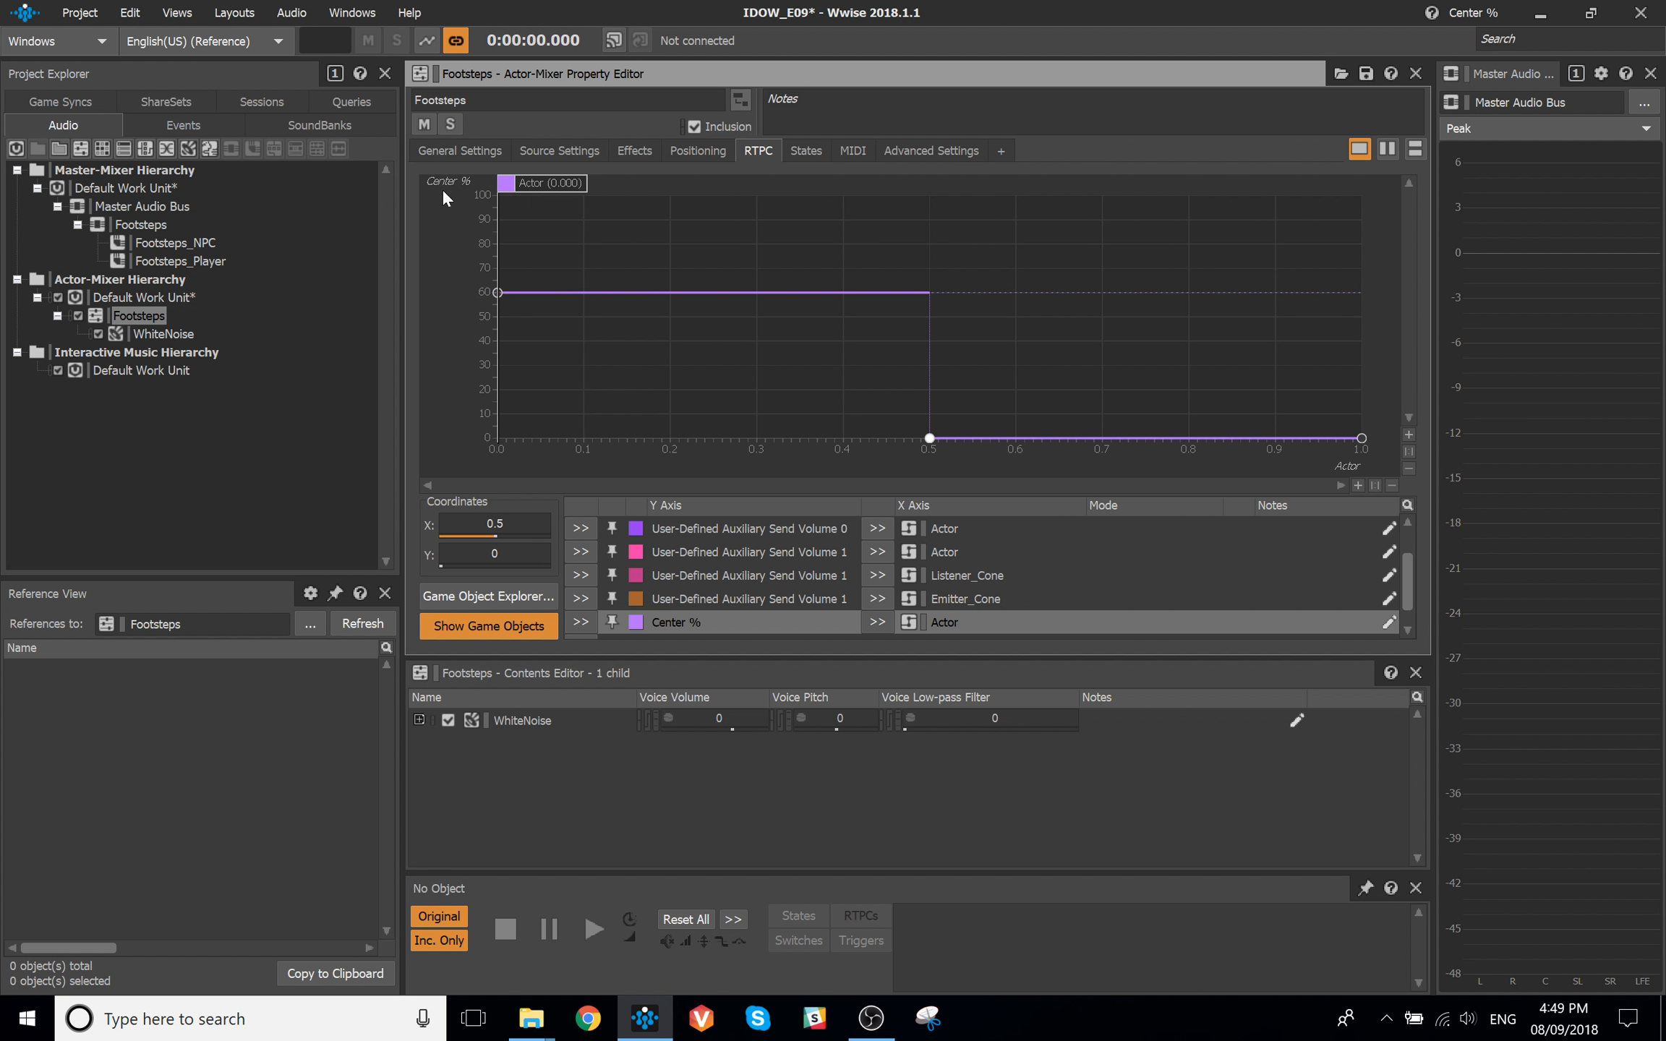
mouse_move(541, 187)
left_mouse_down()
mouse_move(1660, 286)
mouse_move(1276, 260)
mouse_move(1350, 204)
mouse_move(1334, 187)
mouse_move(1405, 193)
left_mouse_up()
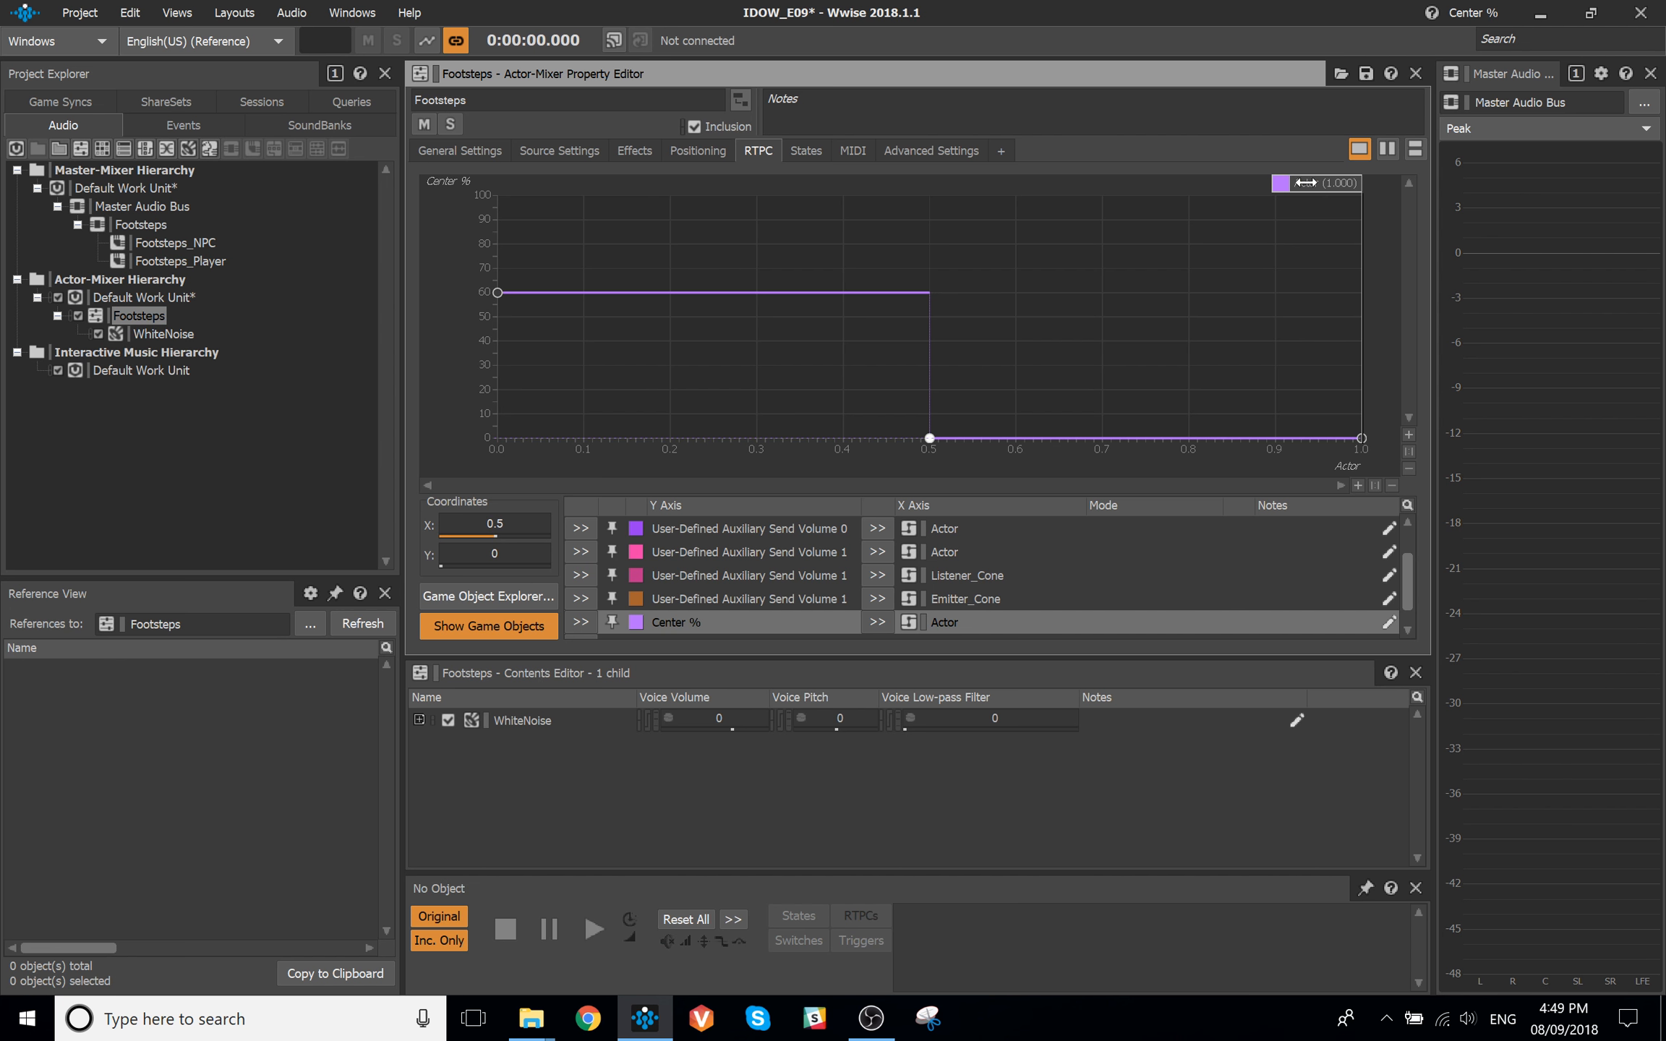
Set the channel configuration of the Footsteps_Player auxiliary bus to 3.0
left_click(172, 245)
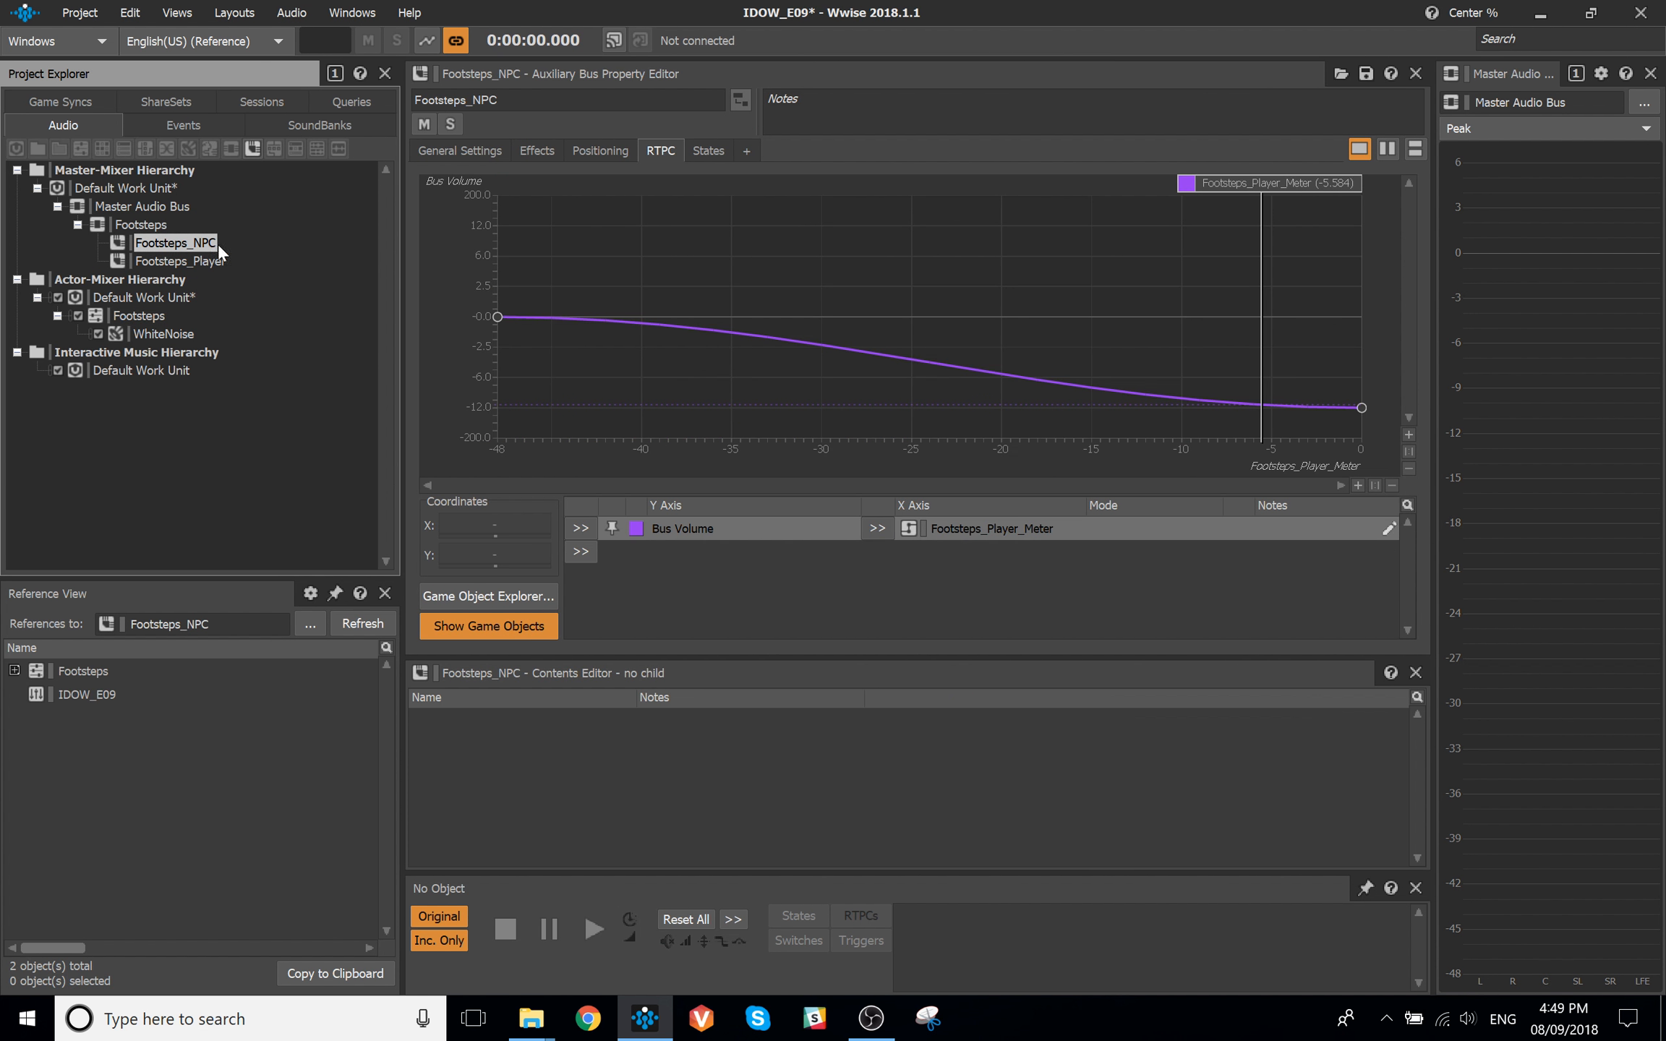
left_click(471, 153)
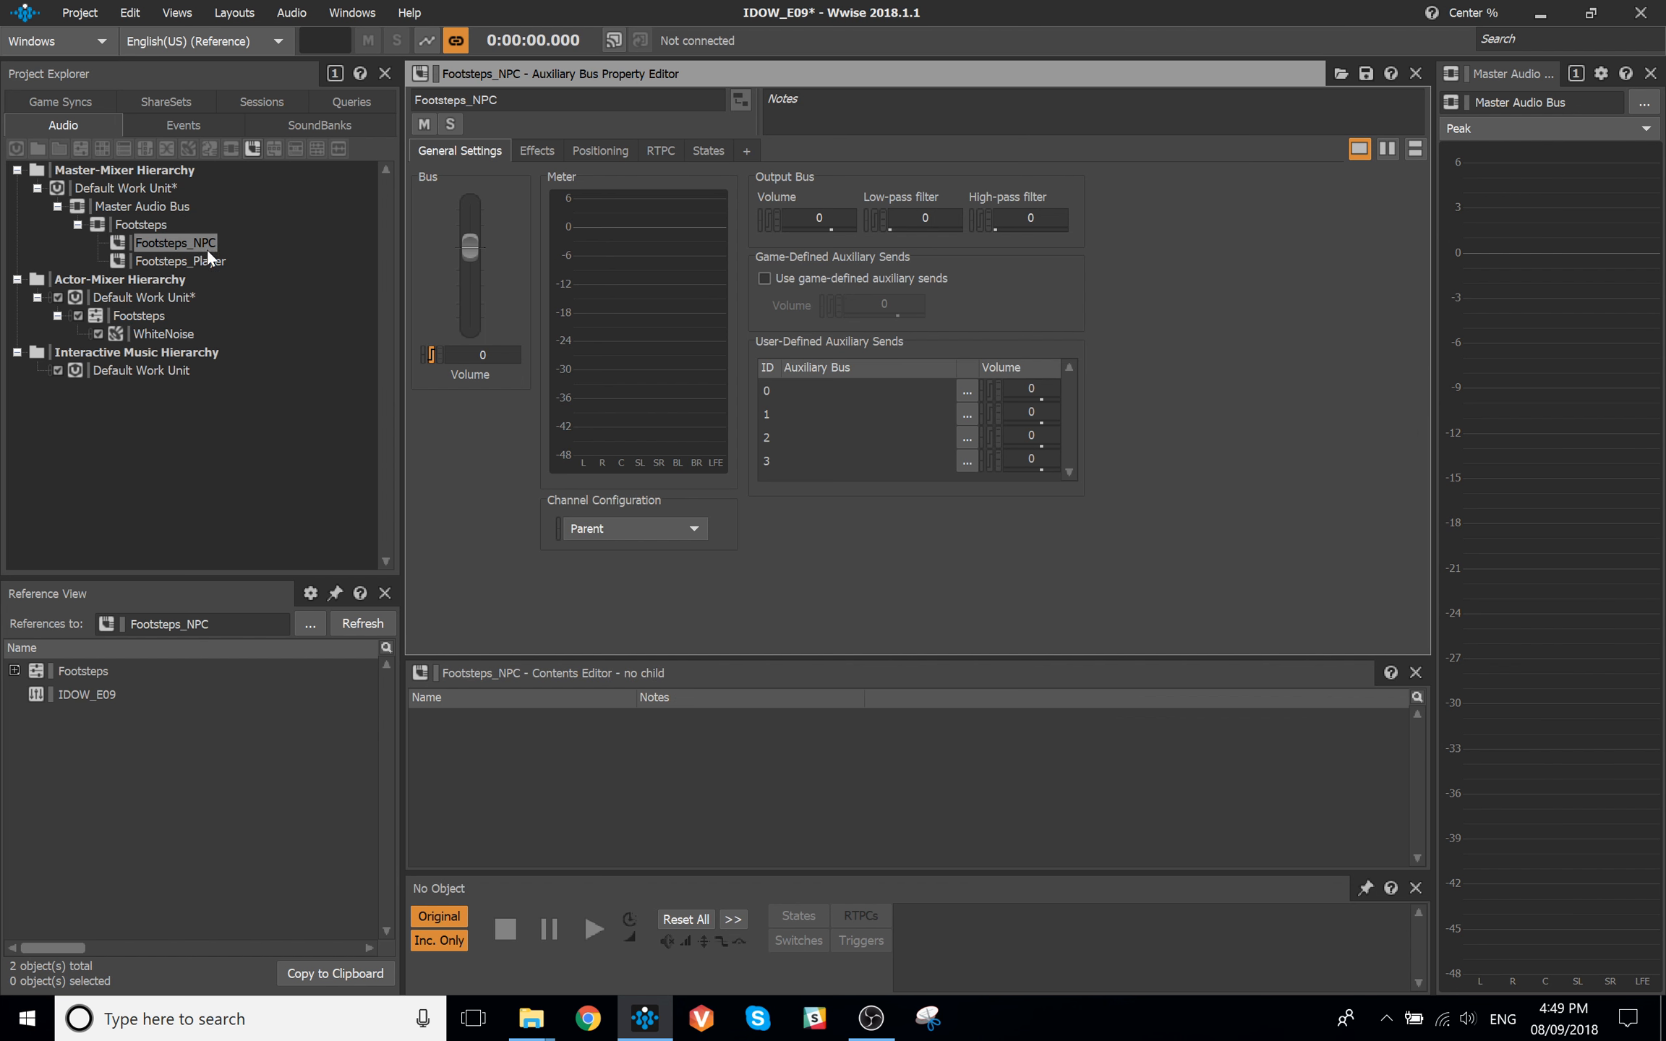
left_click(192, 265)
left_click(615, 528)
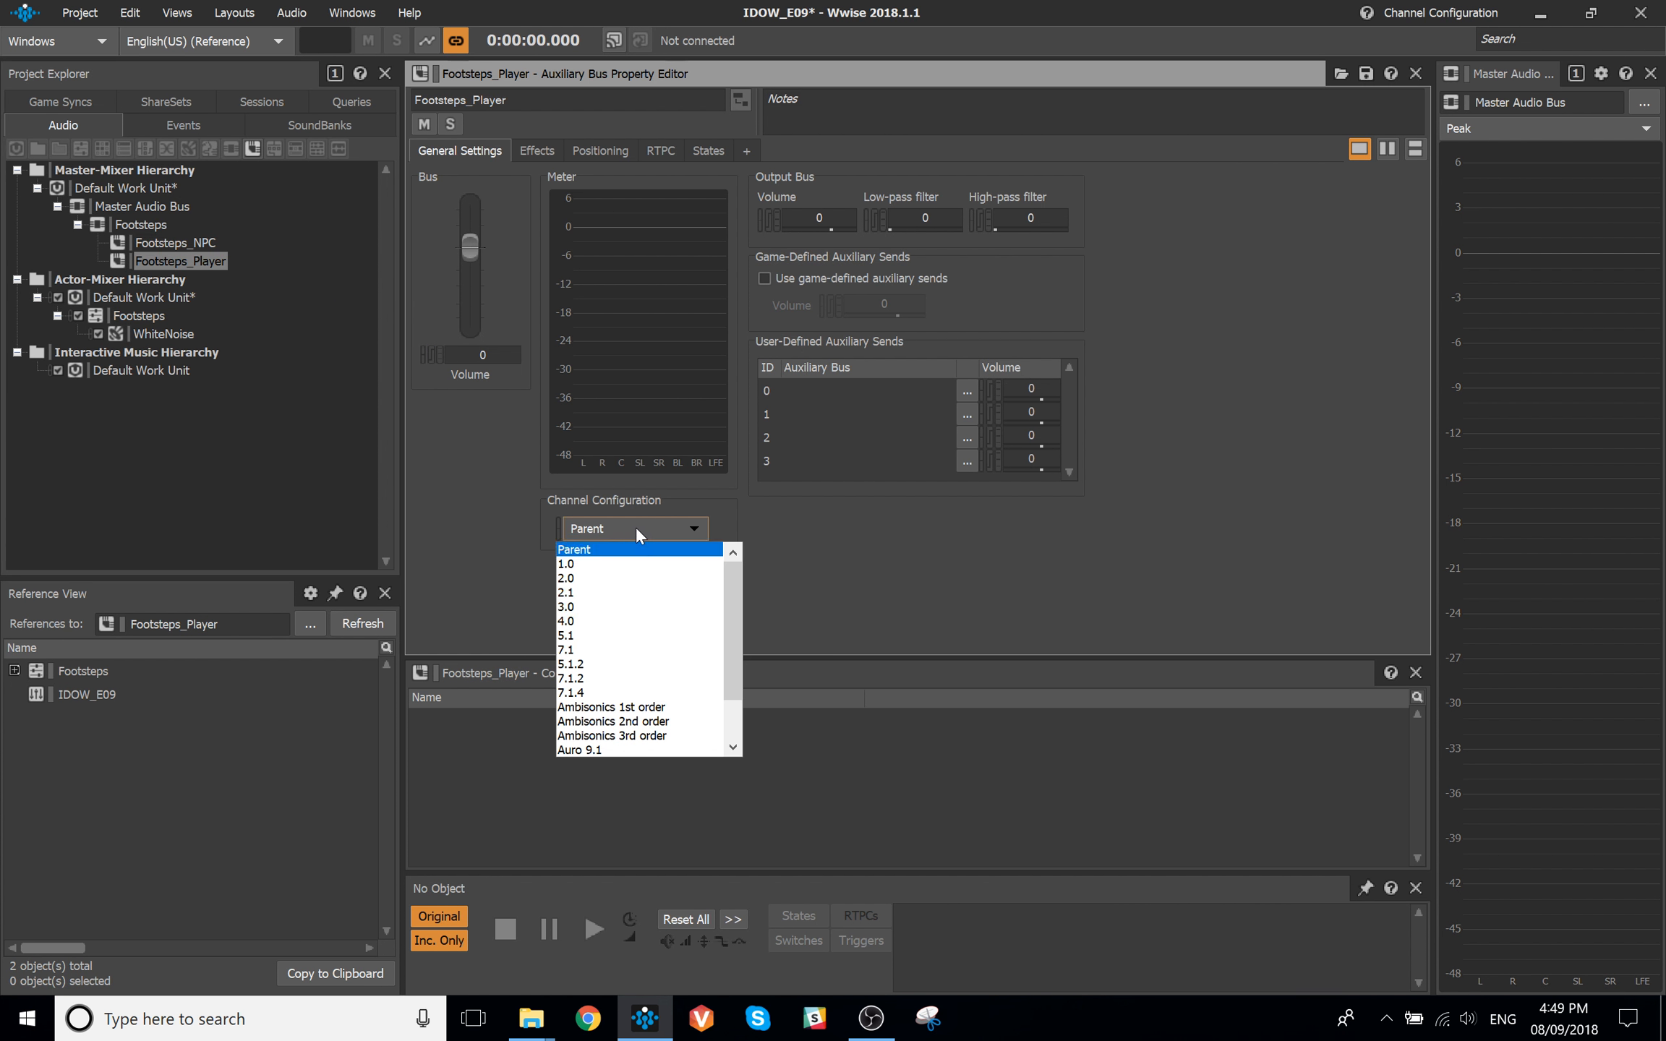
left_click(661, 607)
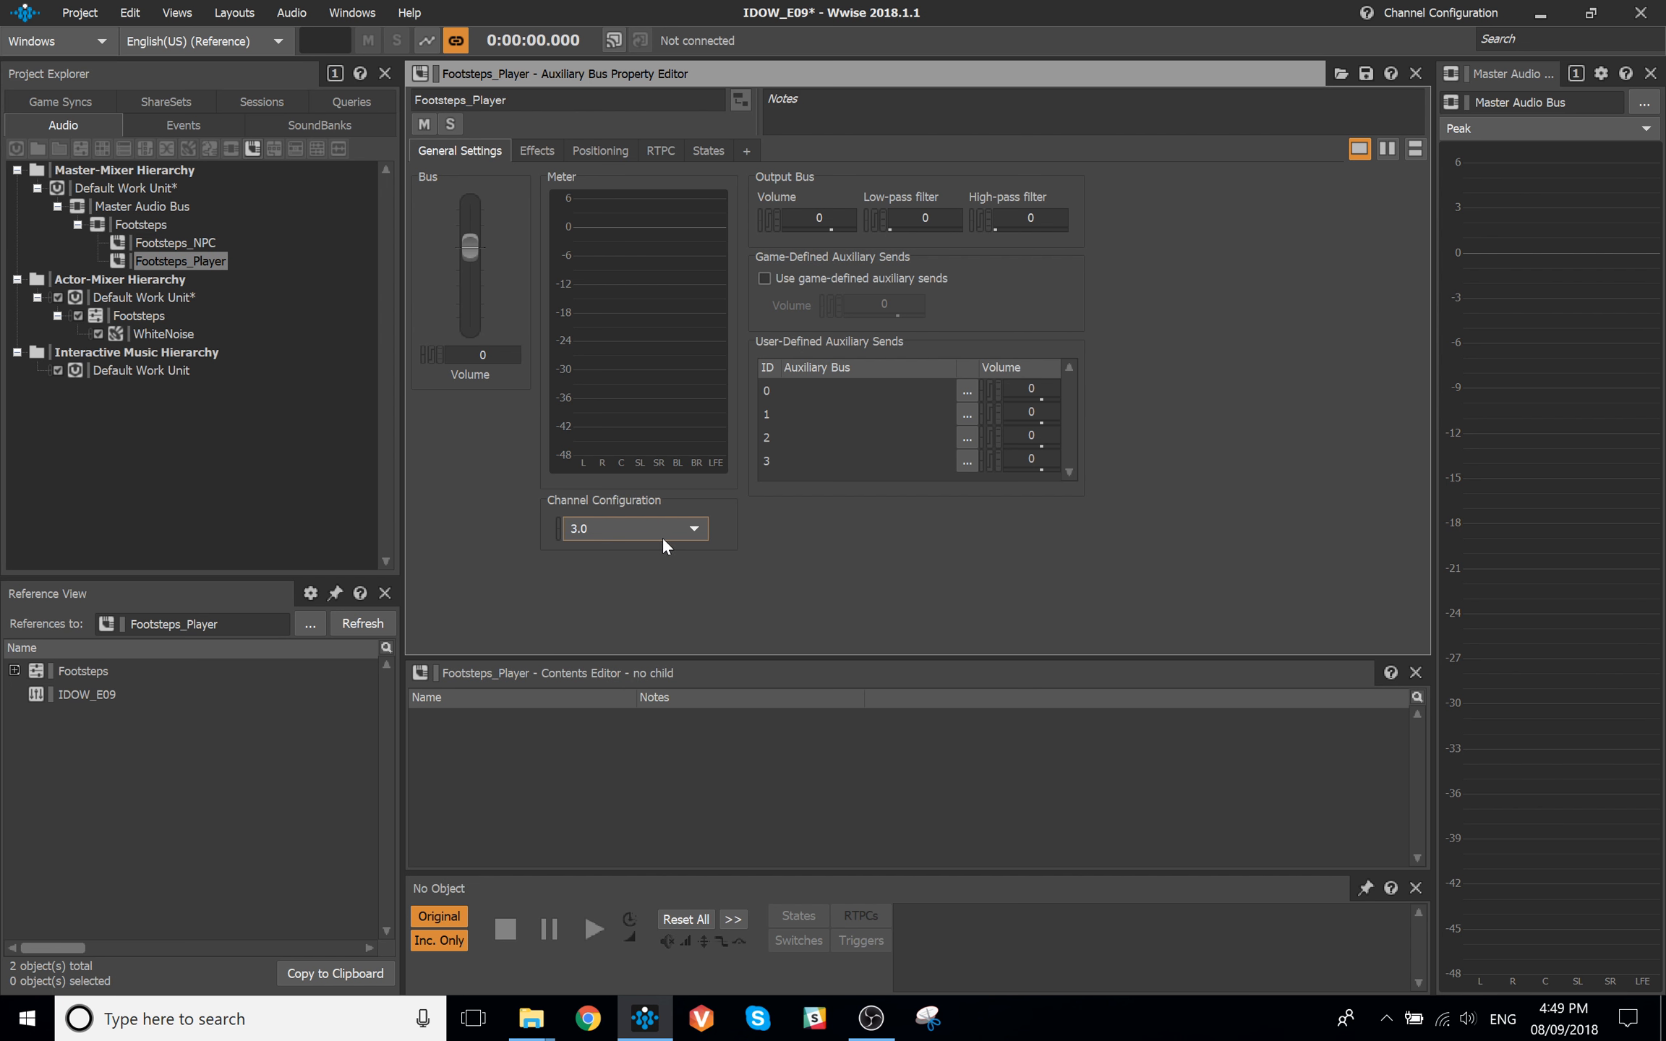
Set the channel configuration of the Footsteps_NPC auxiliary bus to 4.0
left_click(205, 245)
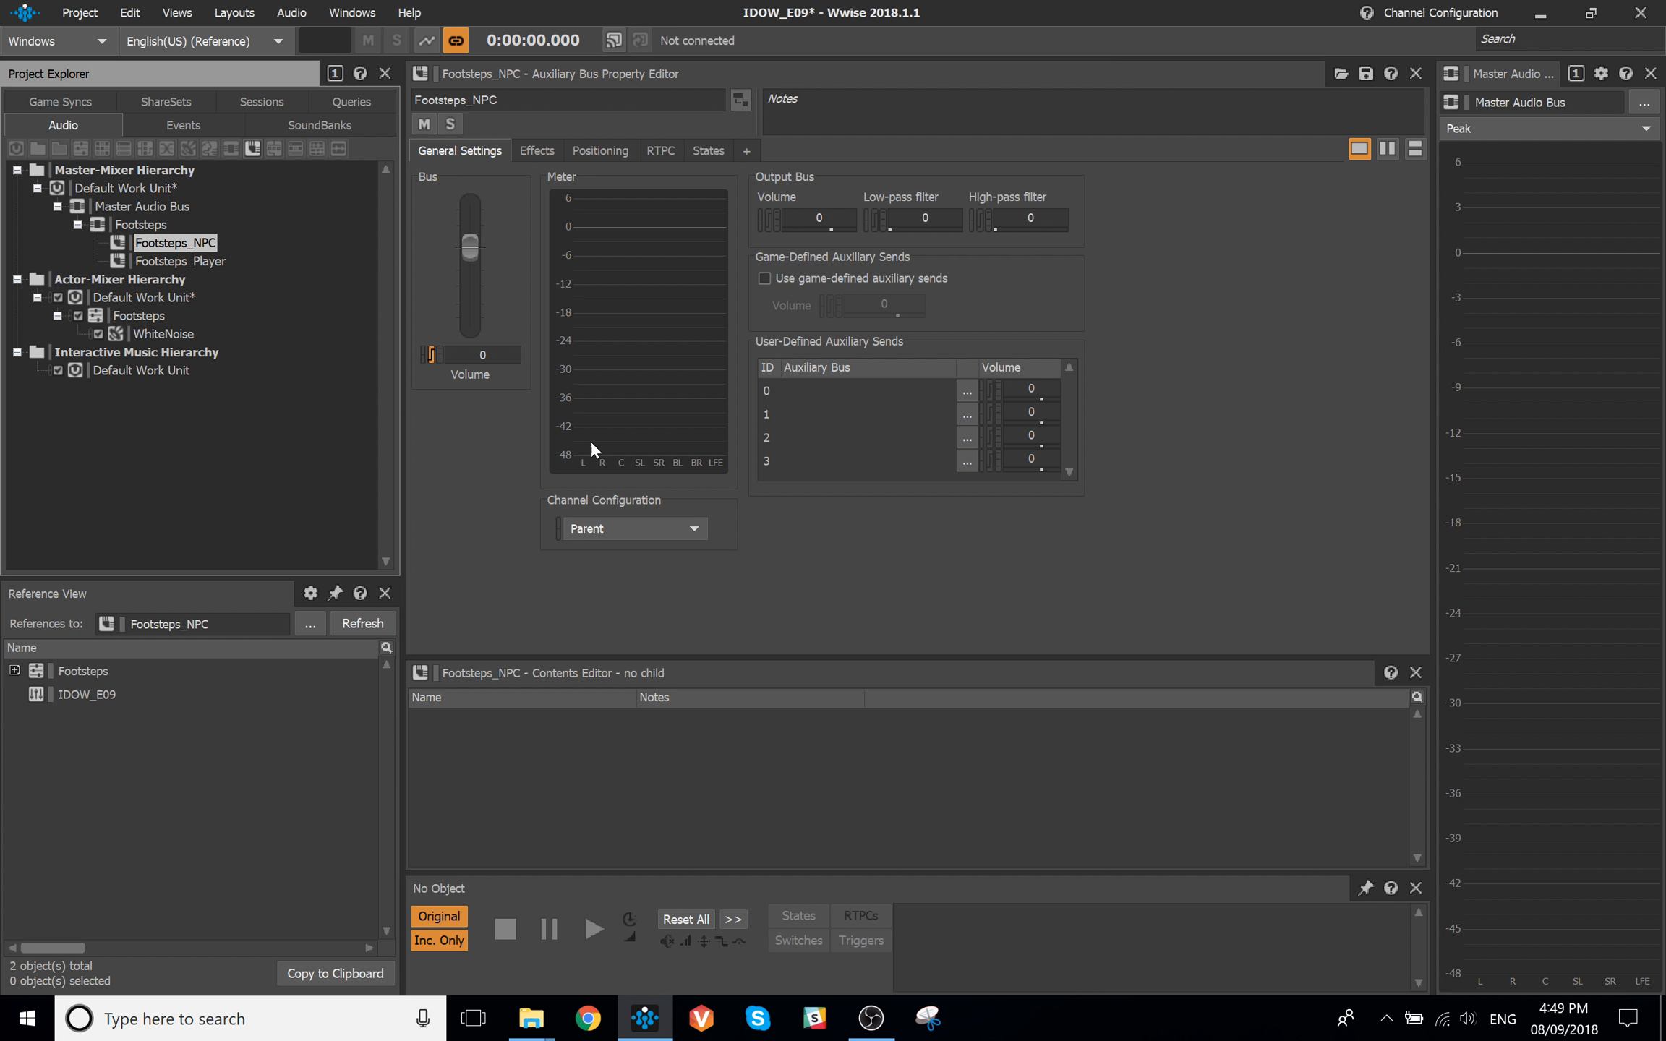
left_click(627, 525)
left_click(618, 621)
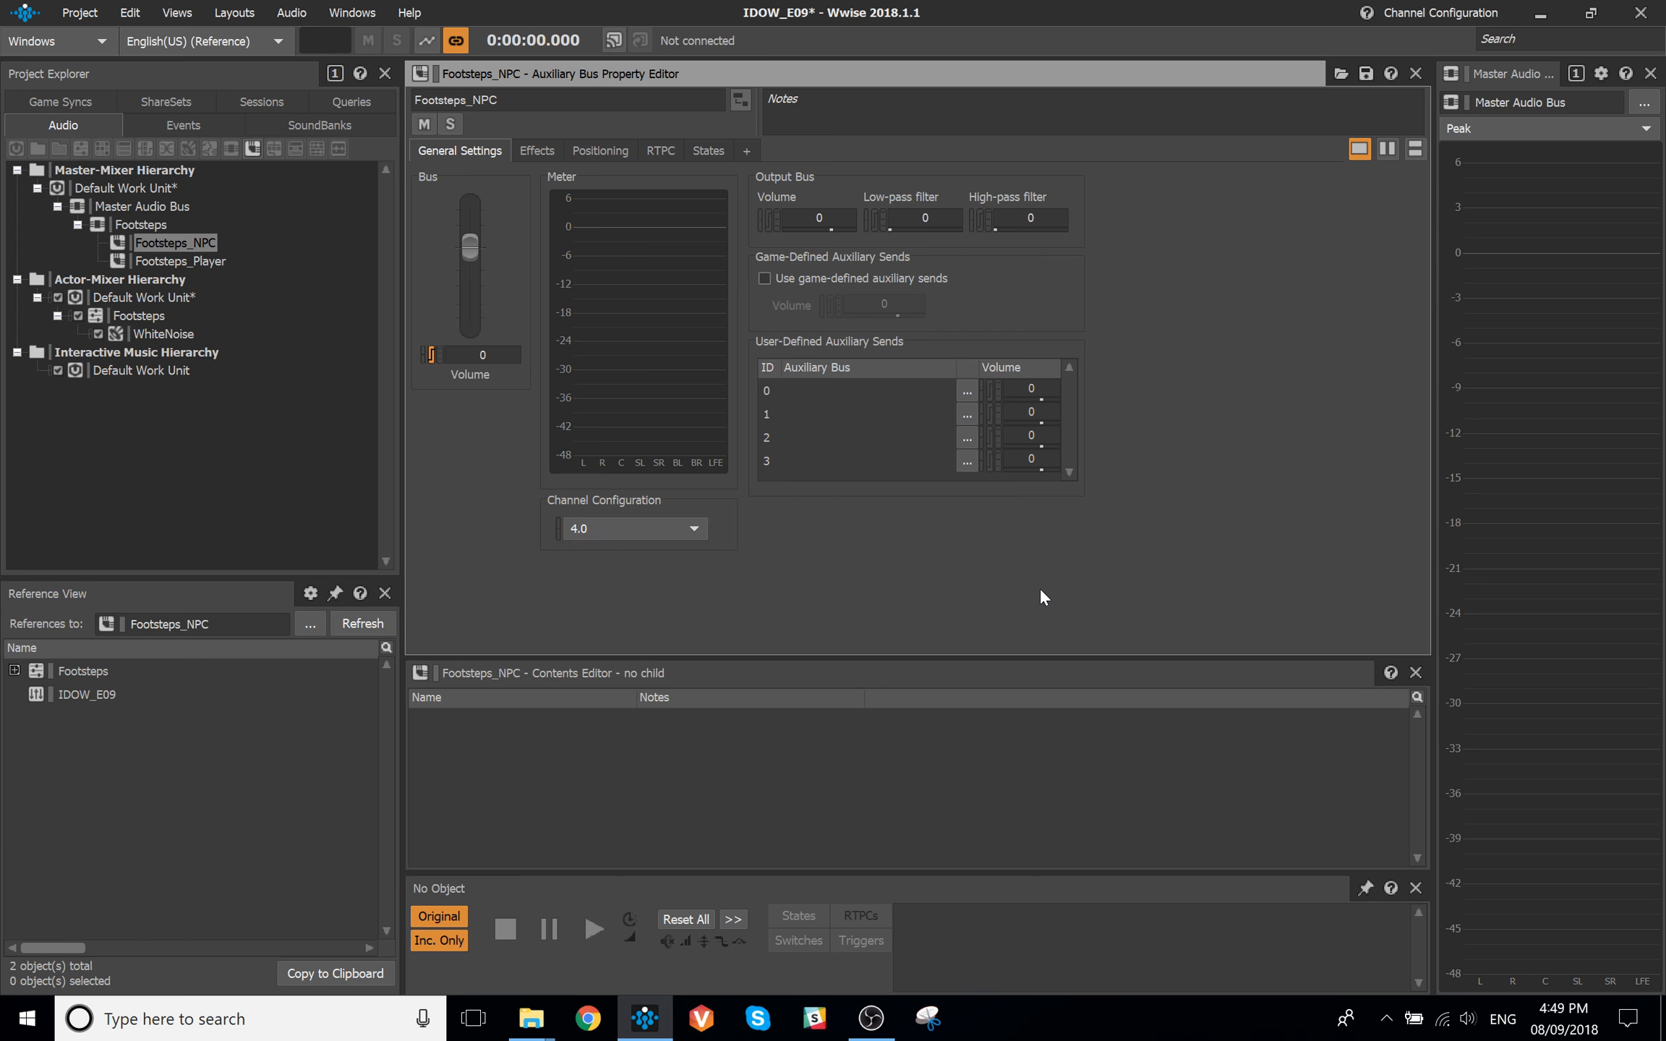
Play WhiteNoise in the Soundcaster, check the Footsteps bus levels in the Mixing Desk, and widen the Master Audio Bus meter
key("F10")
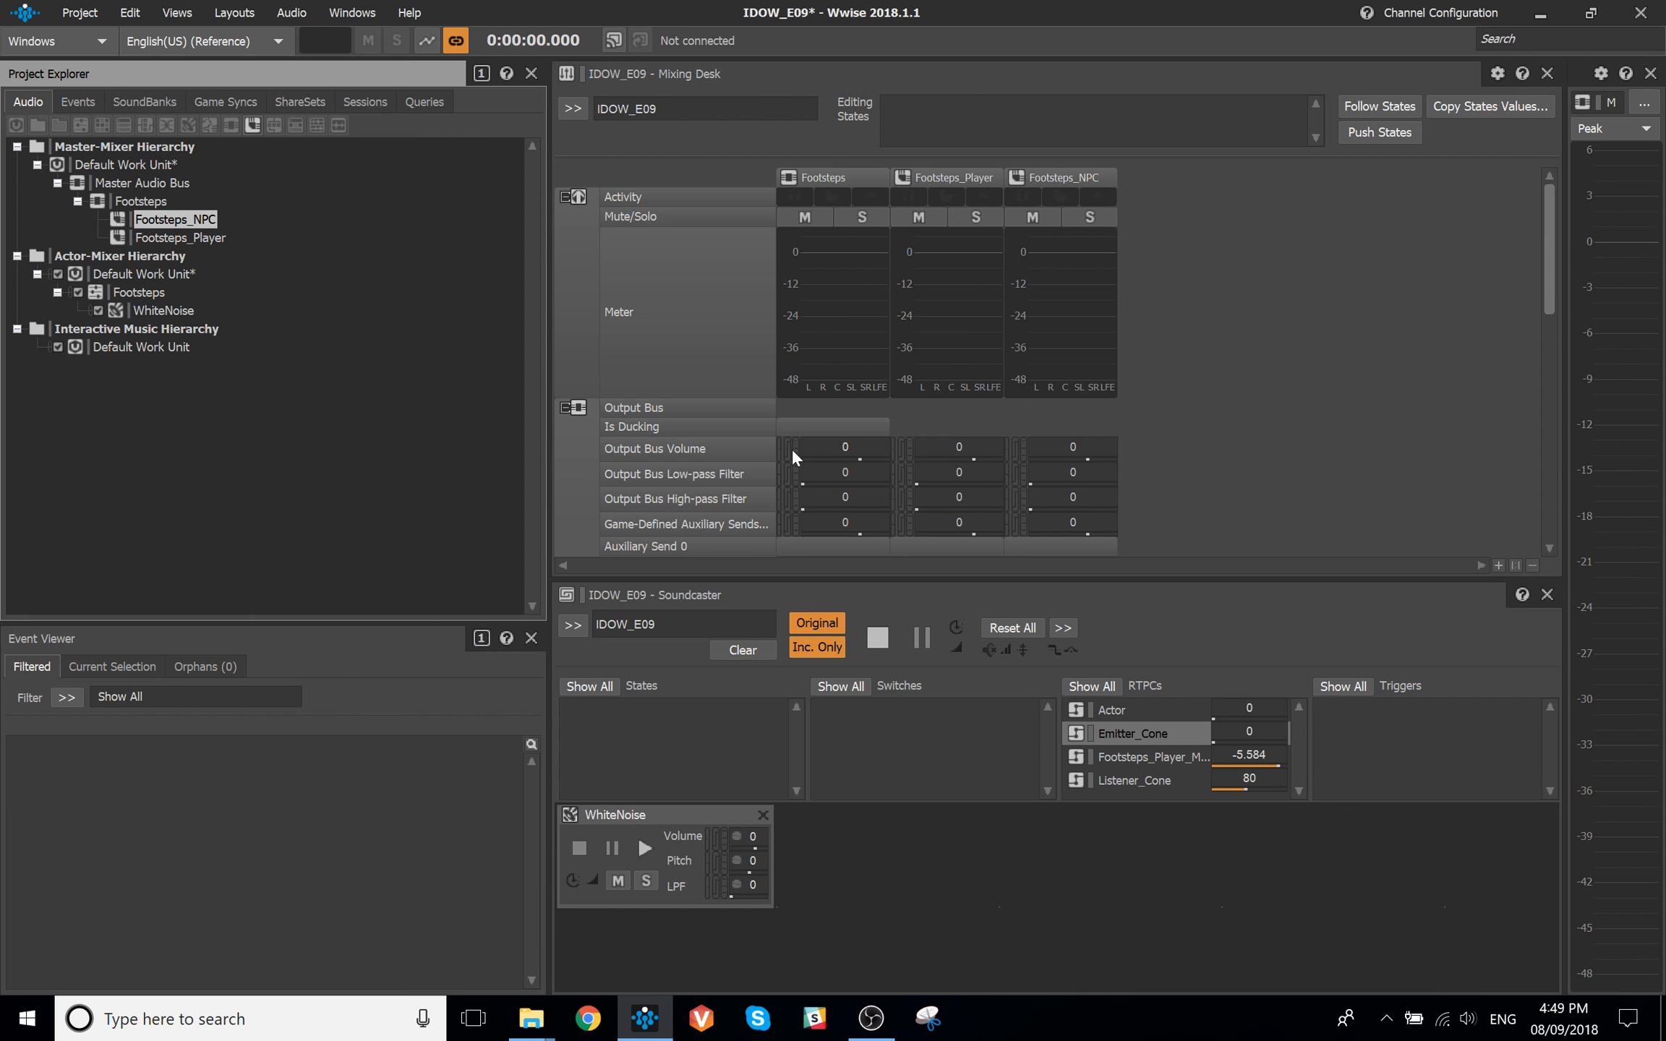
left_click(647, 850)
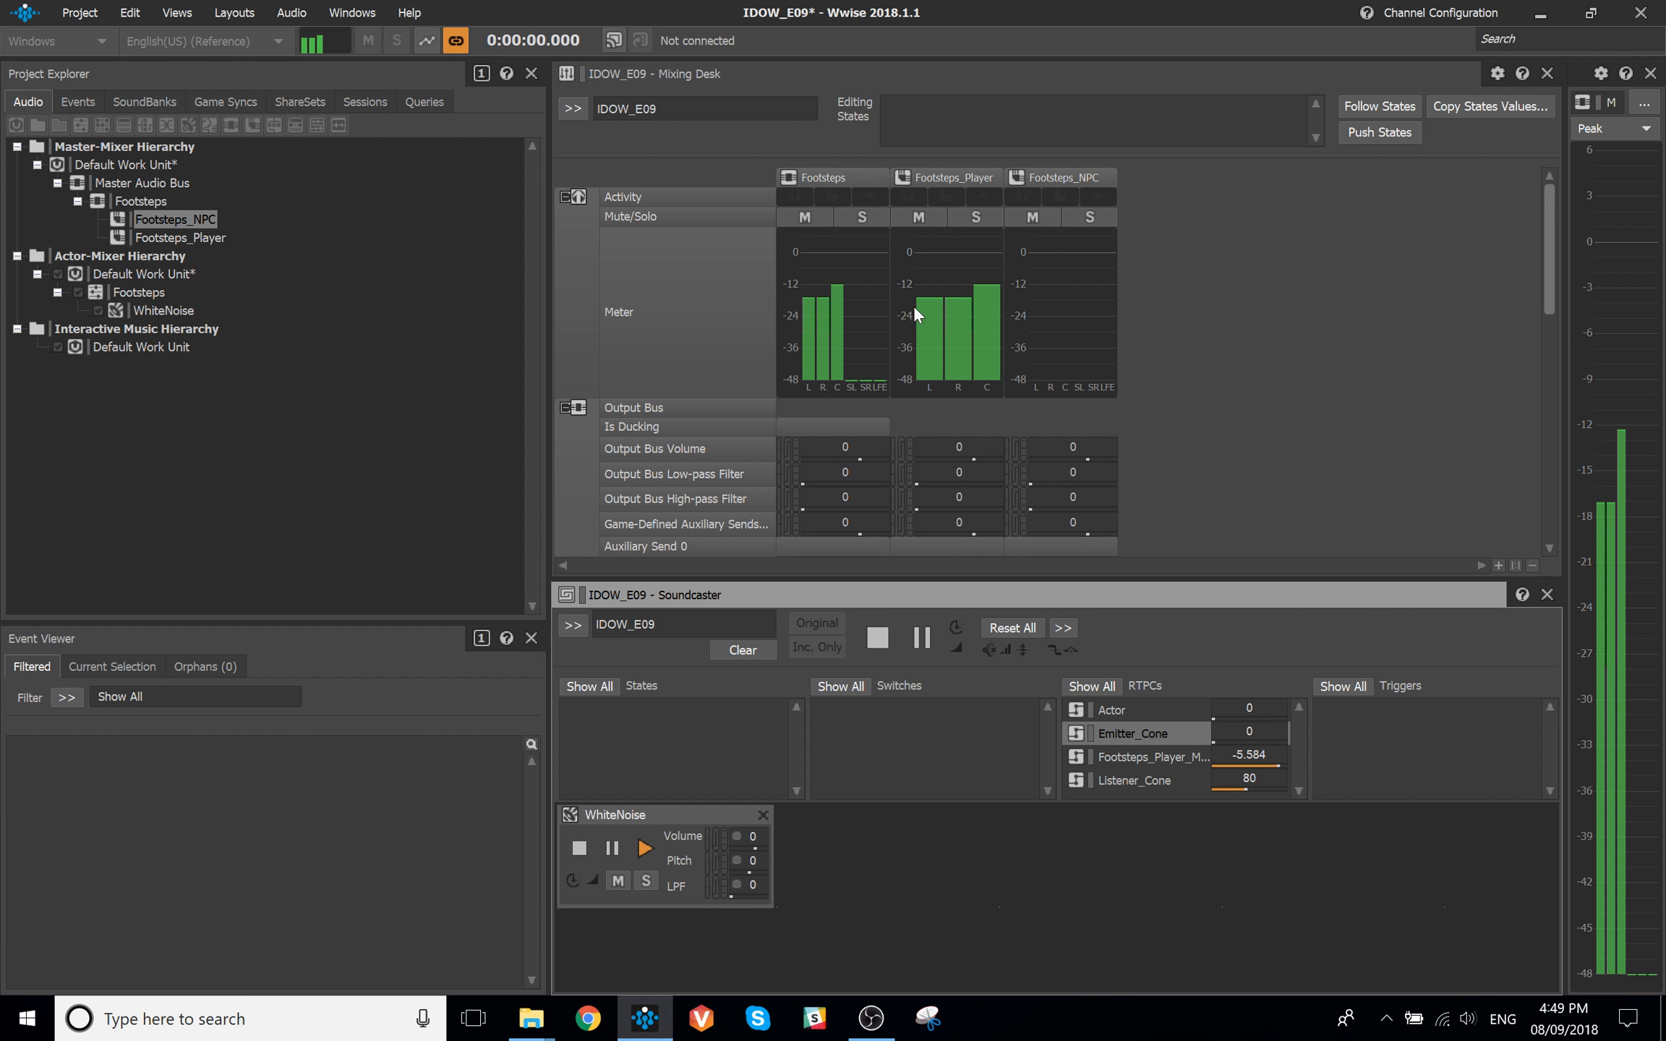
mouse_move(993, 277)
mouse_move(963, 344)
left_click_drag(1562, 346, 1360, 336)
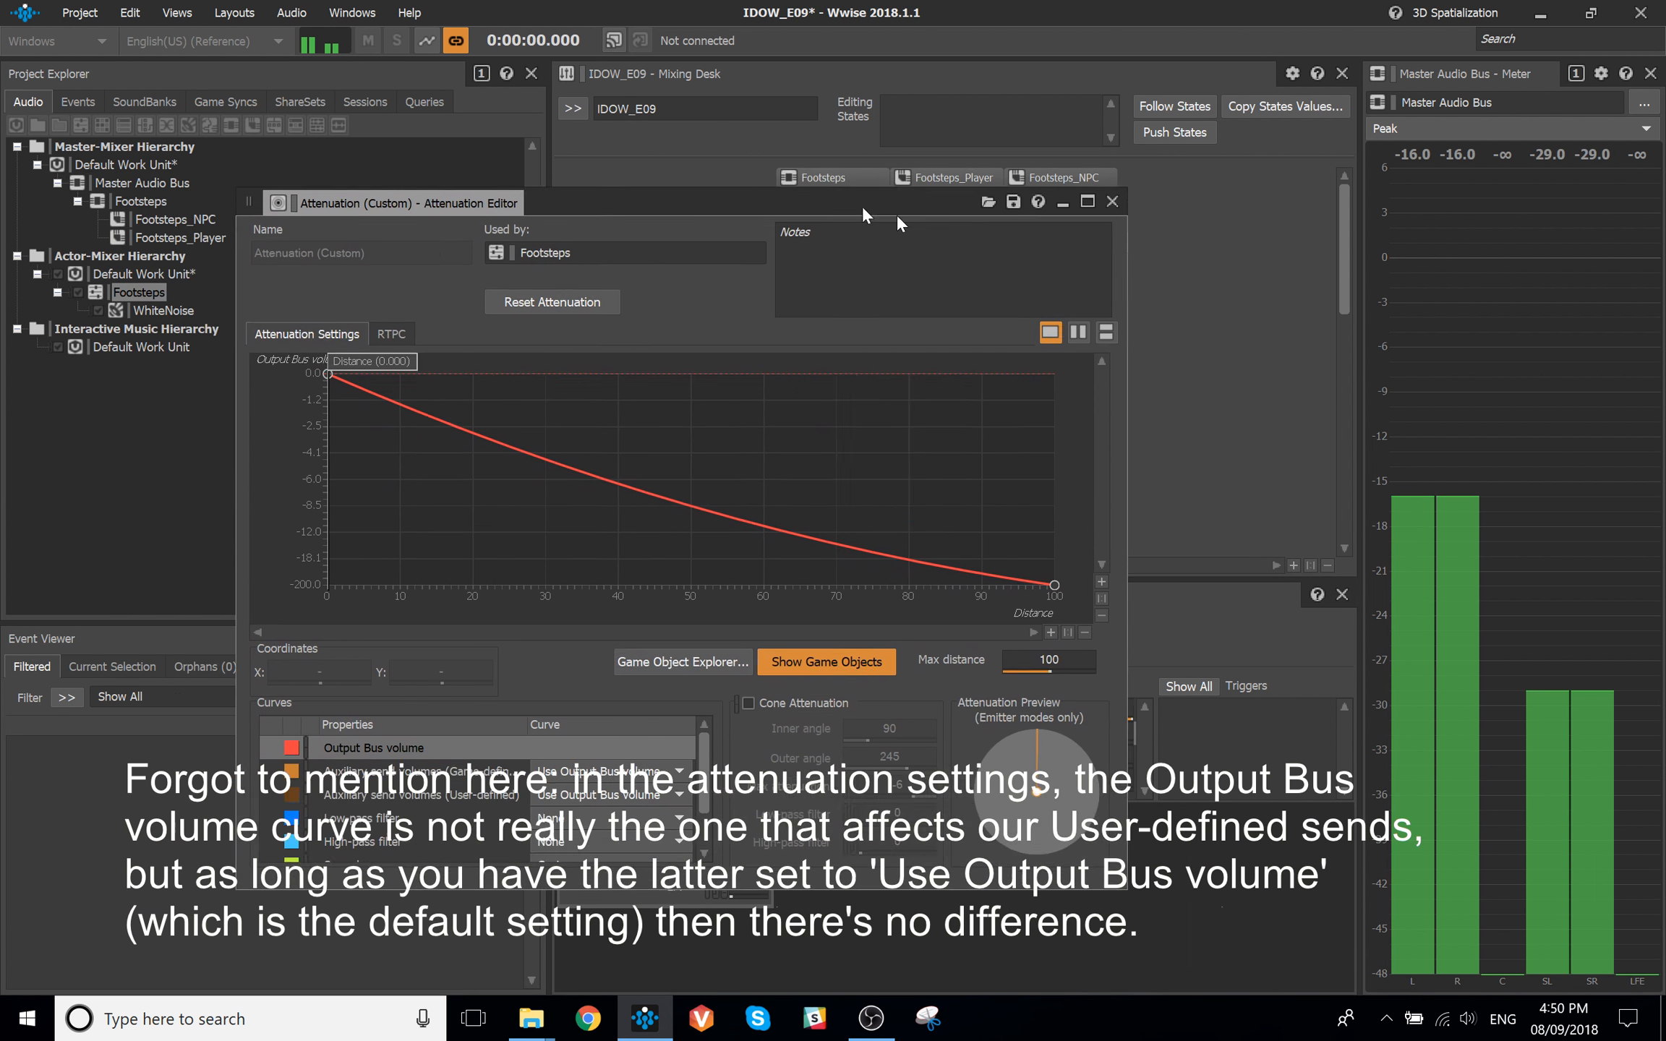
Audition the custom Footsteps attenuation by sweeping its preview distance while watching the Master Audio Bus meter
left_click_drag(897, 216, 914, 189)
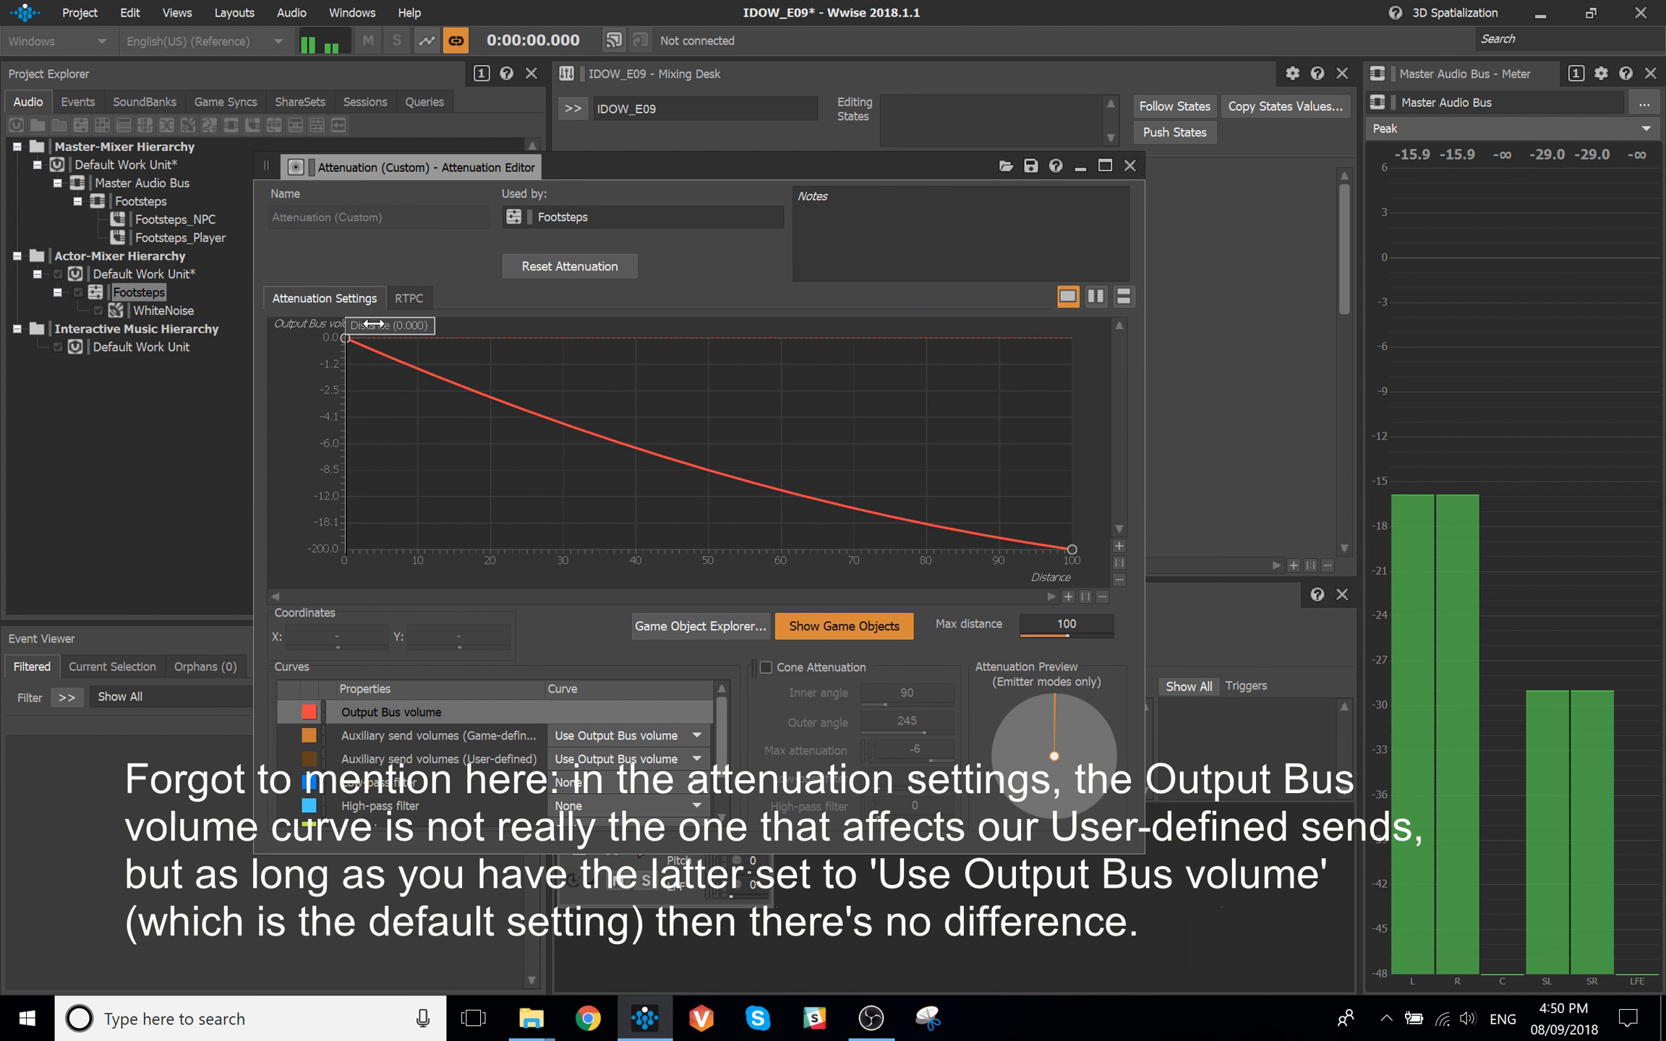
mouse_move(349, 327)
left_mouse_down()
mouse_move(784, 348)
mouse_move(340, 339)
mouse_move(474, 350)
mouse_move(1002, 364)
mouse_move(507, 355)
mouse_move(345, 329)
left_mouse_up()
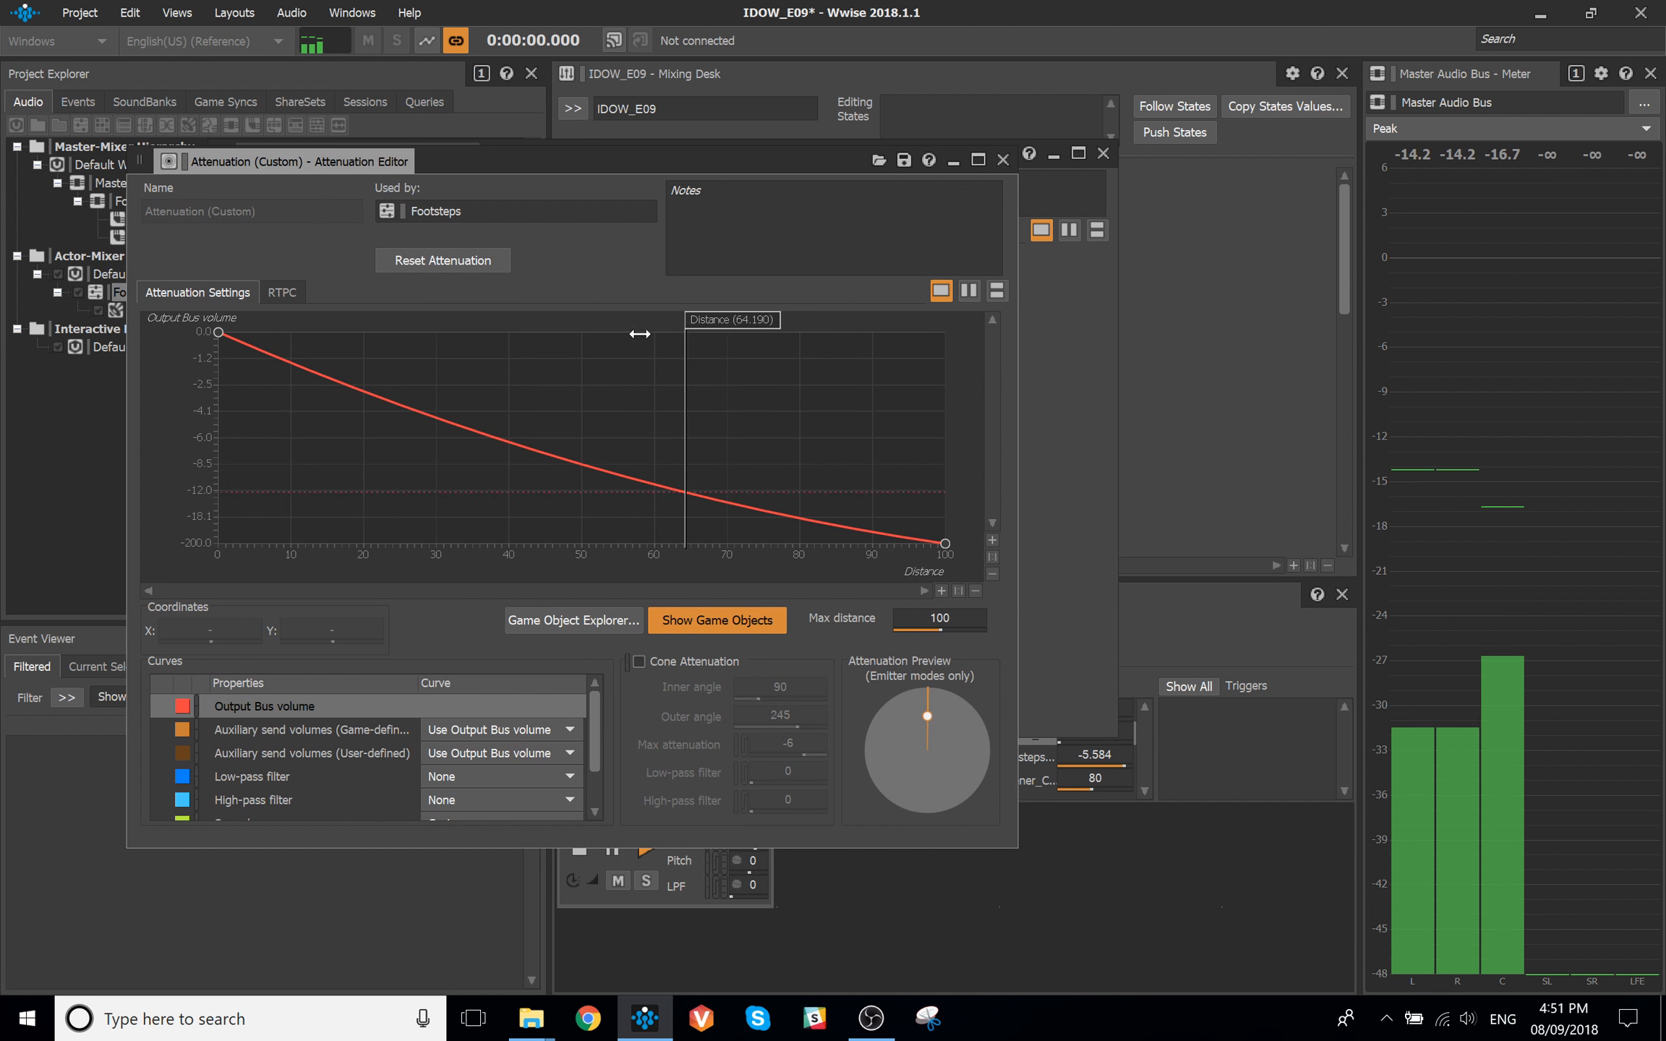
mouse_move(639, 334)
left_mouse_down()
mouse_move(239, 330)
mouse_move(904, 357)
mouse_move(213, 337)
mouse_move(986, 369)
left_mouse_up()
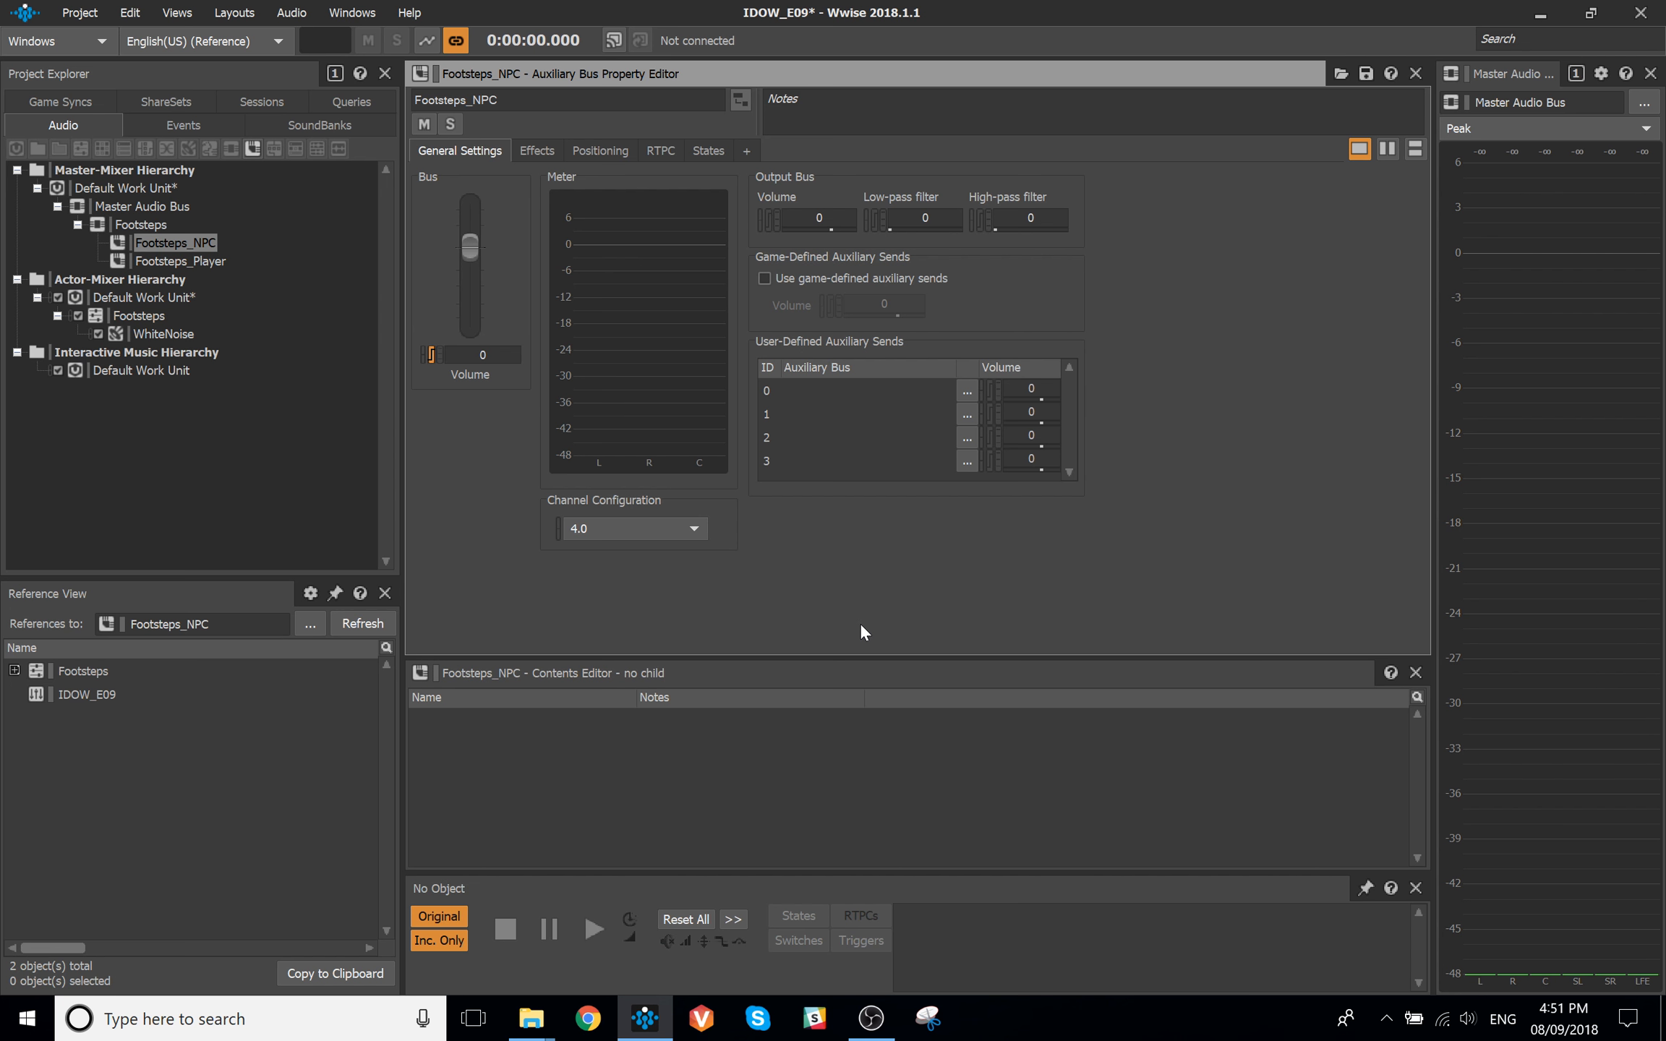
Save the project and show the general settings of the Footsteps actor-mixer
key("ctrl+s")
left_click(156, 316)
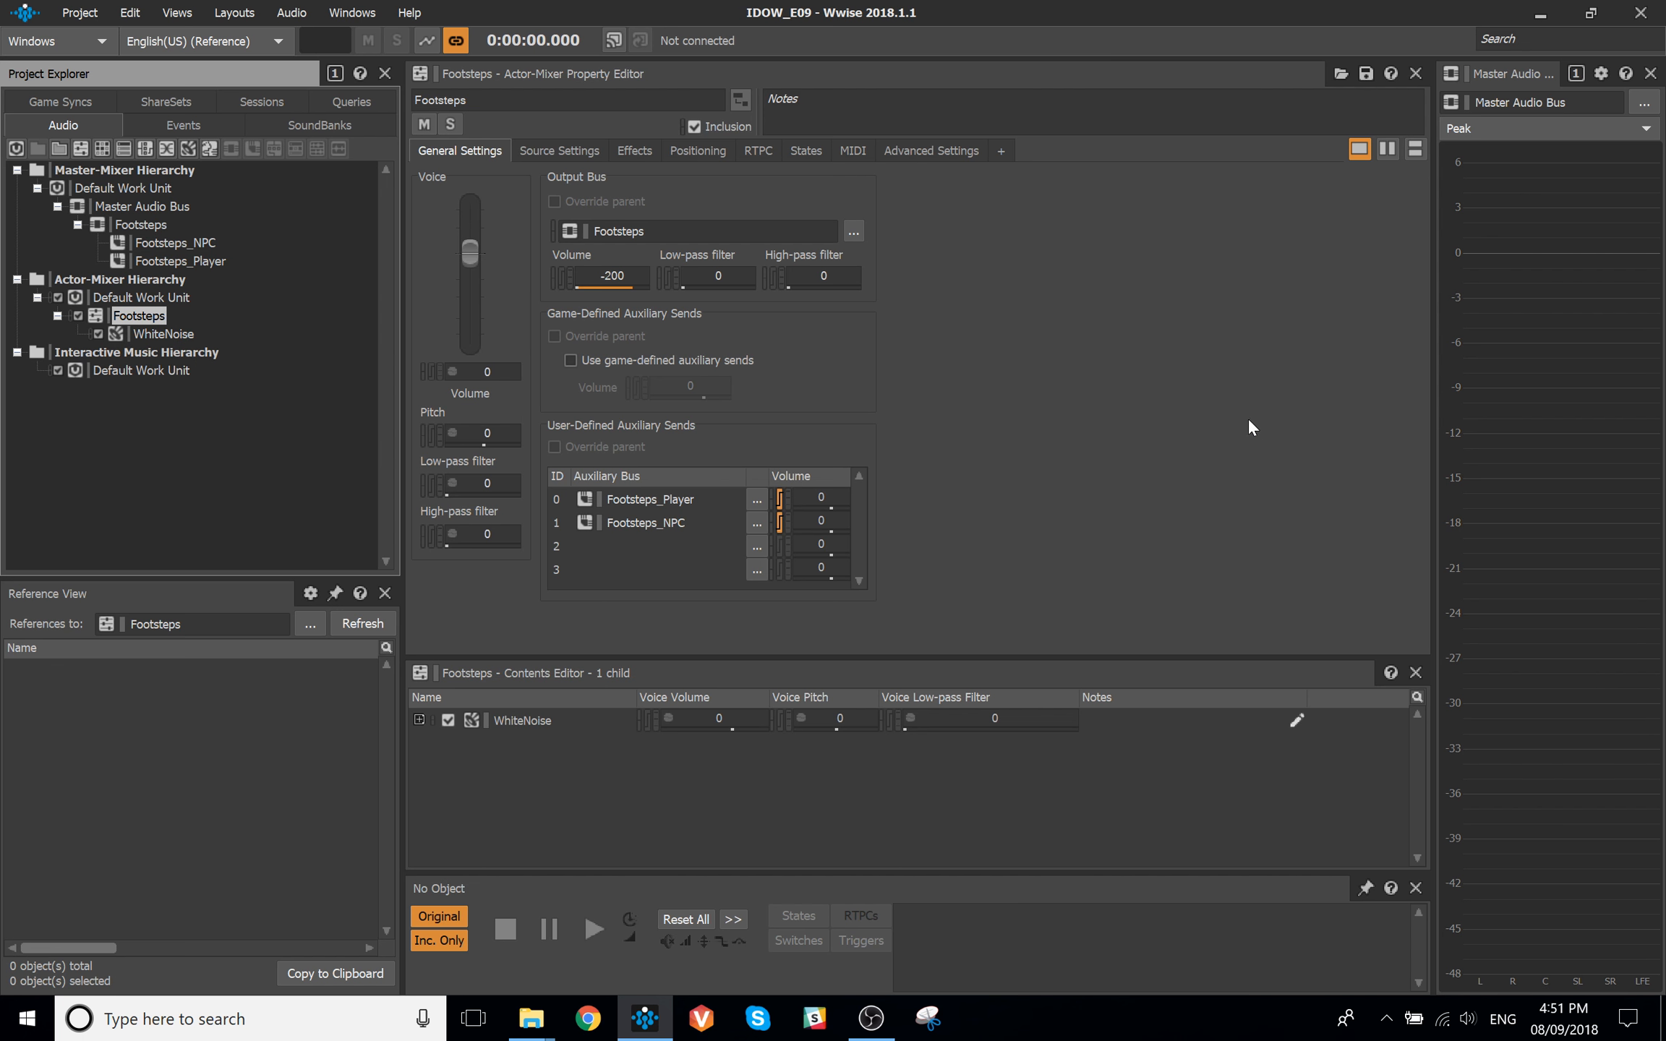
left_click(1013, 399)
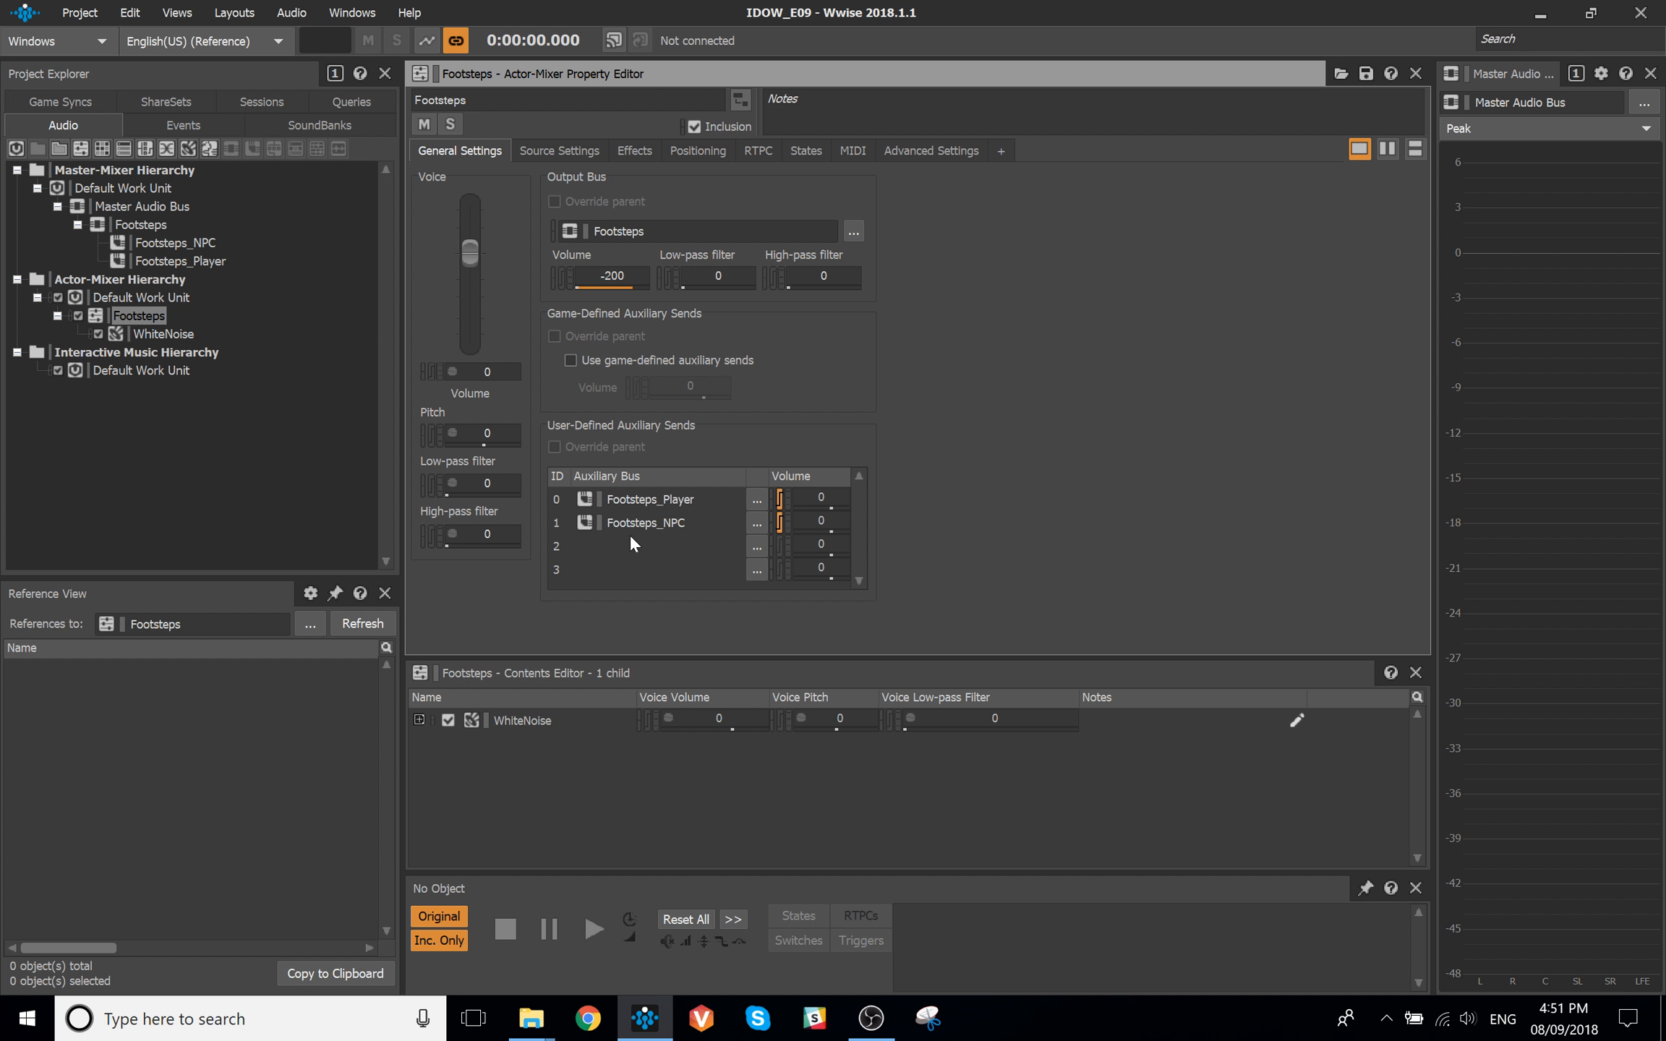
Examine the Footsteps_Player and Footsteps_NPC entries and the next empty slot in the Footsteps user-defined auxiliary sends
left_click(694, 502)
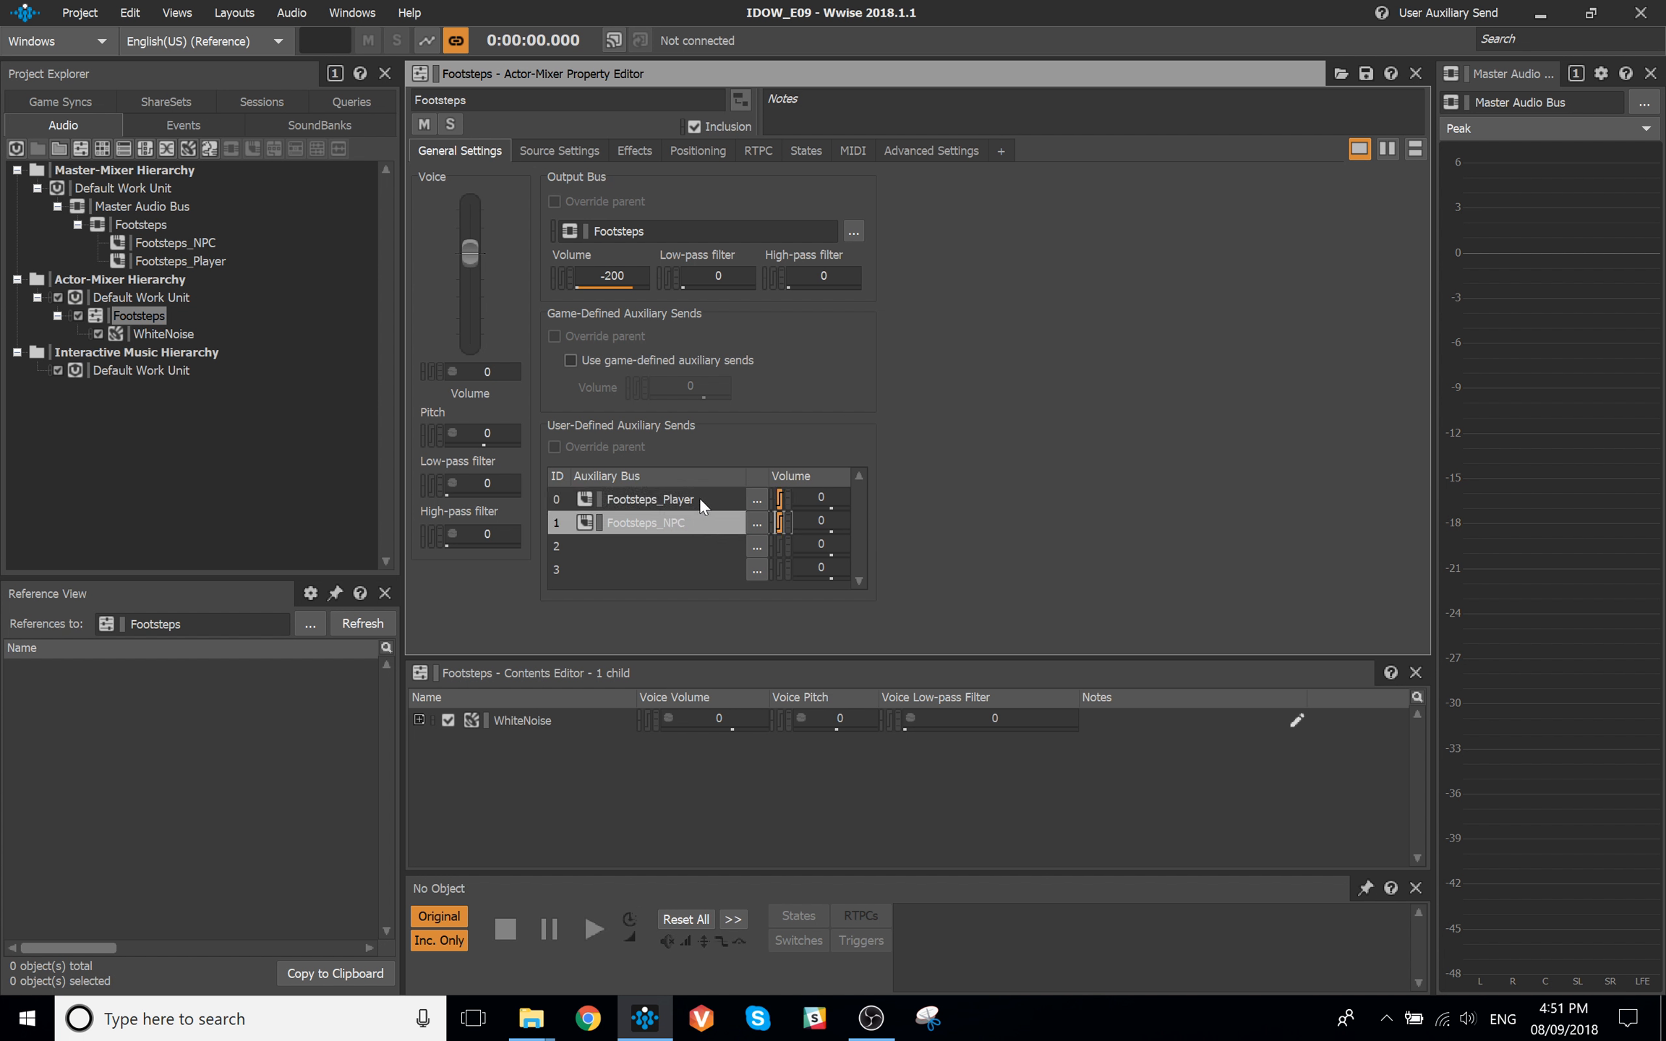
left_click(700, 528)
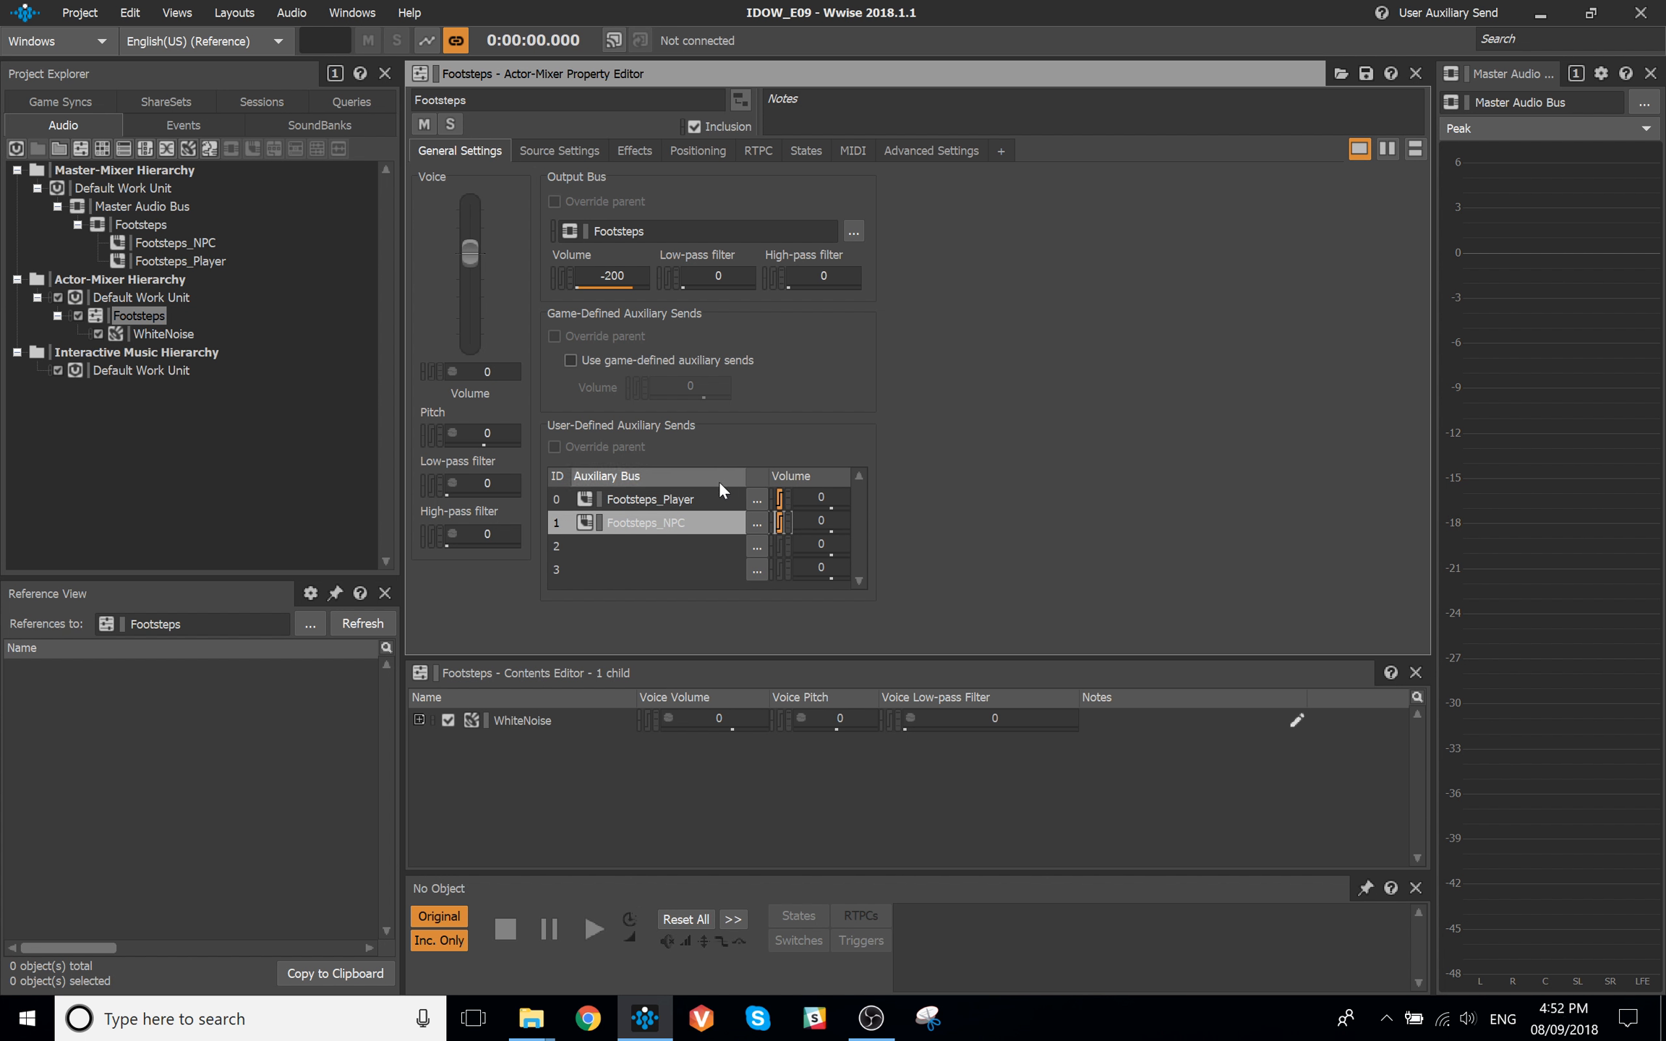
left_click(710, 497)
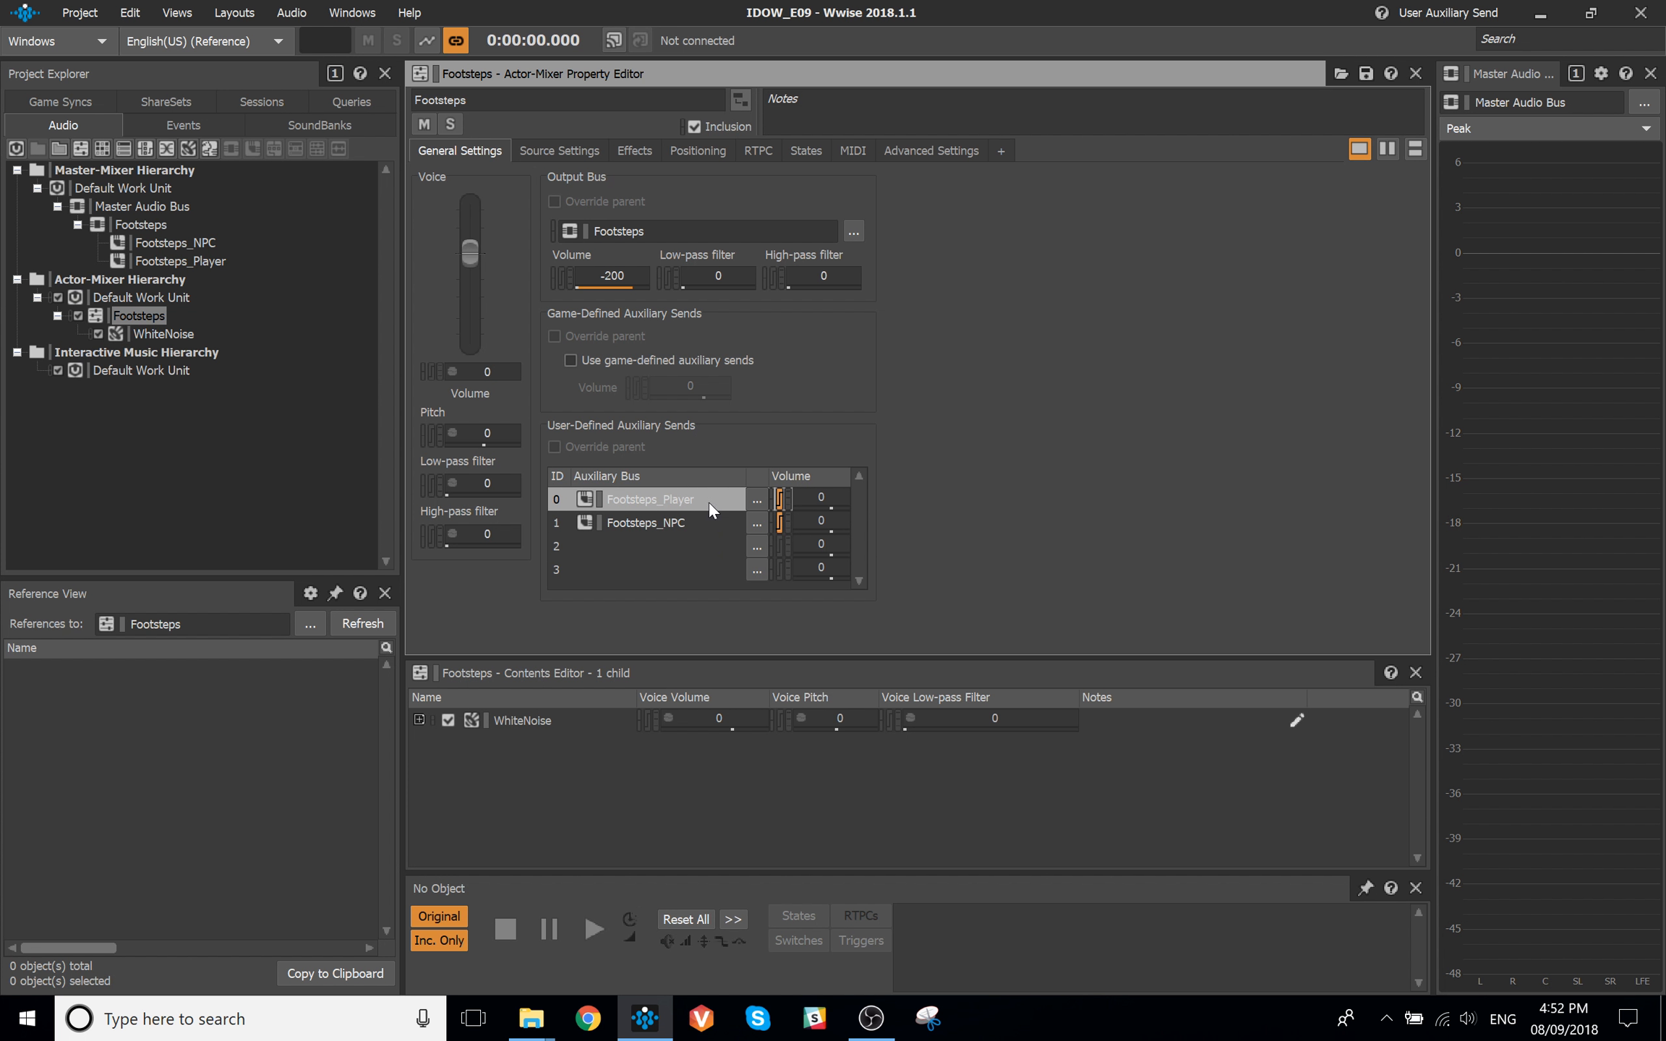
left_click(707, 521)
left_click(706, 547)
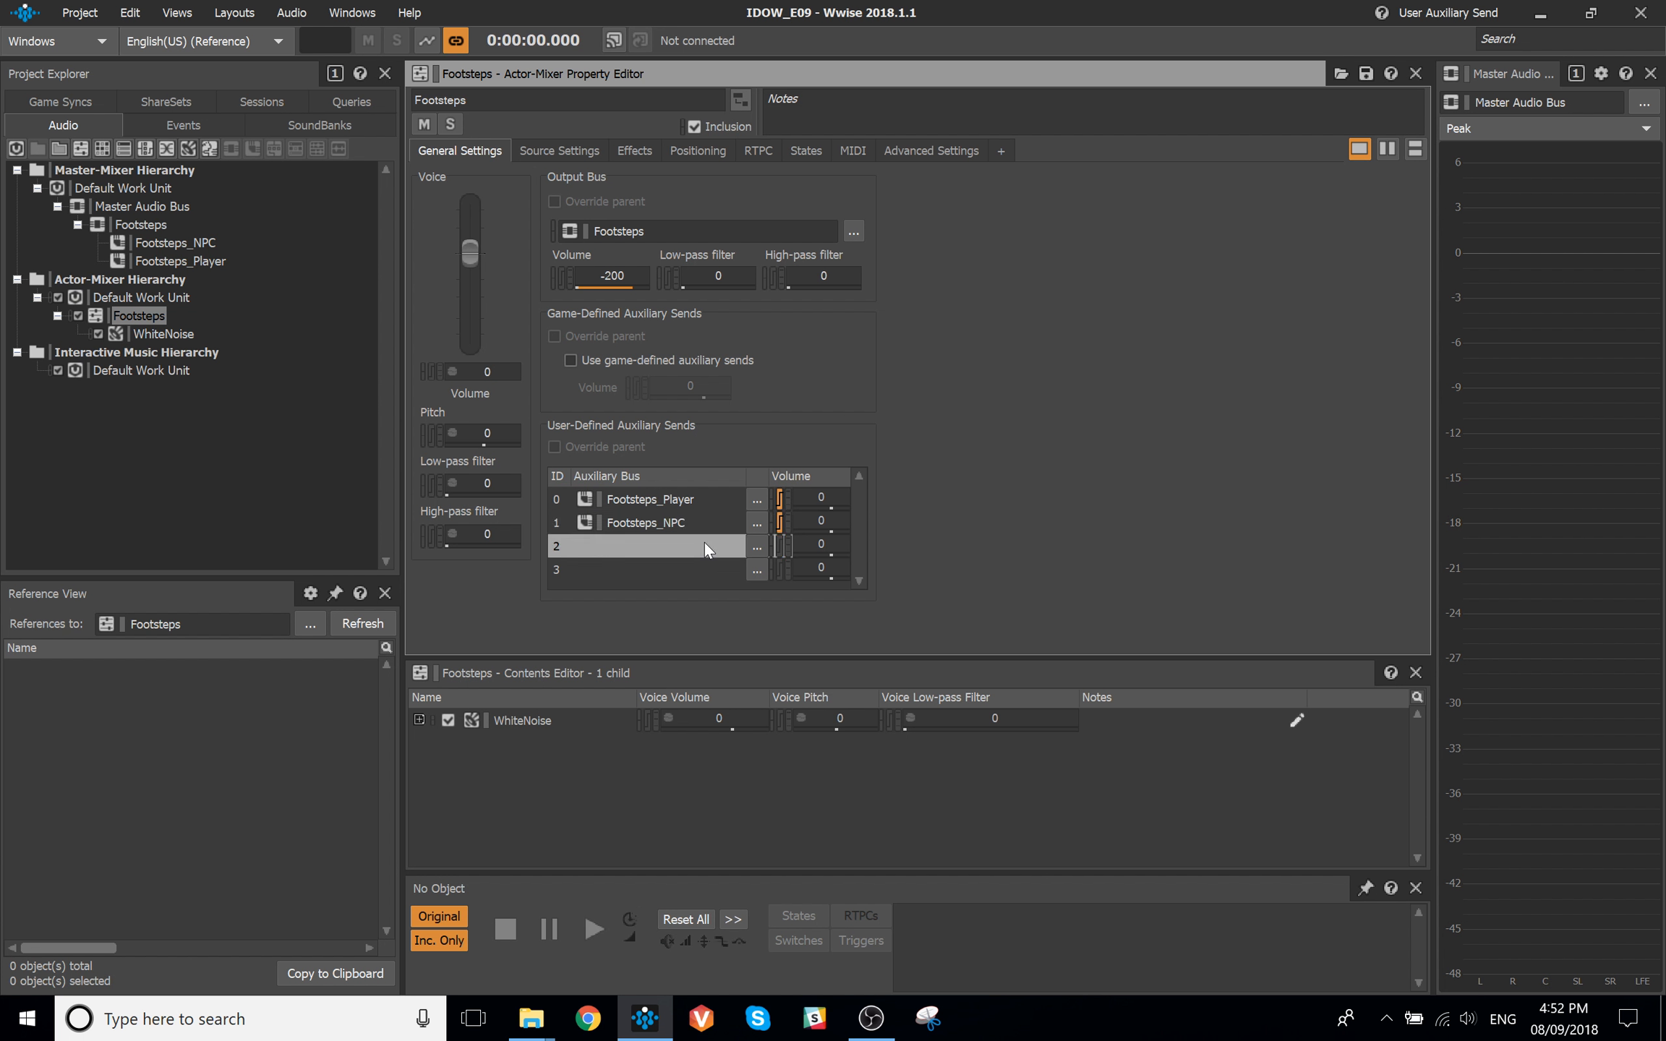